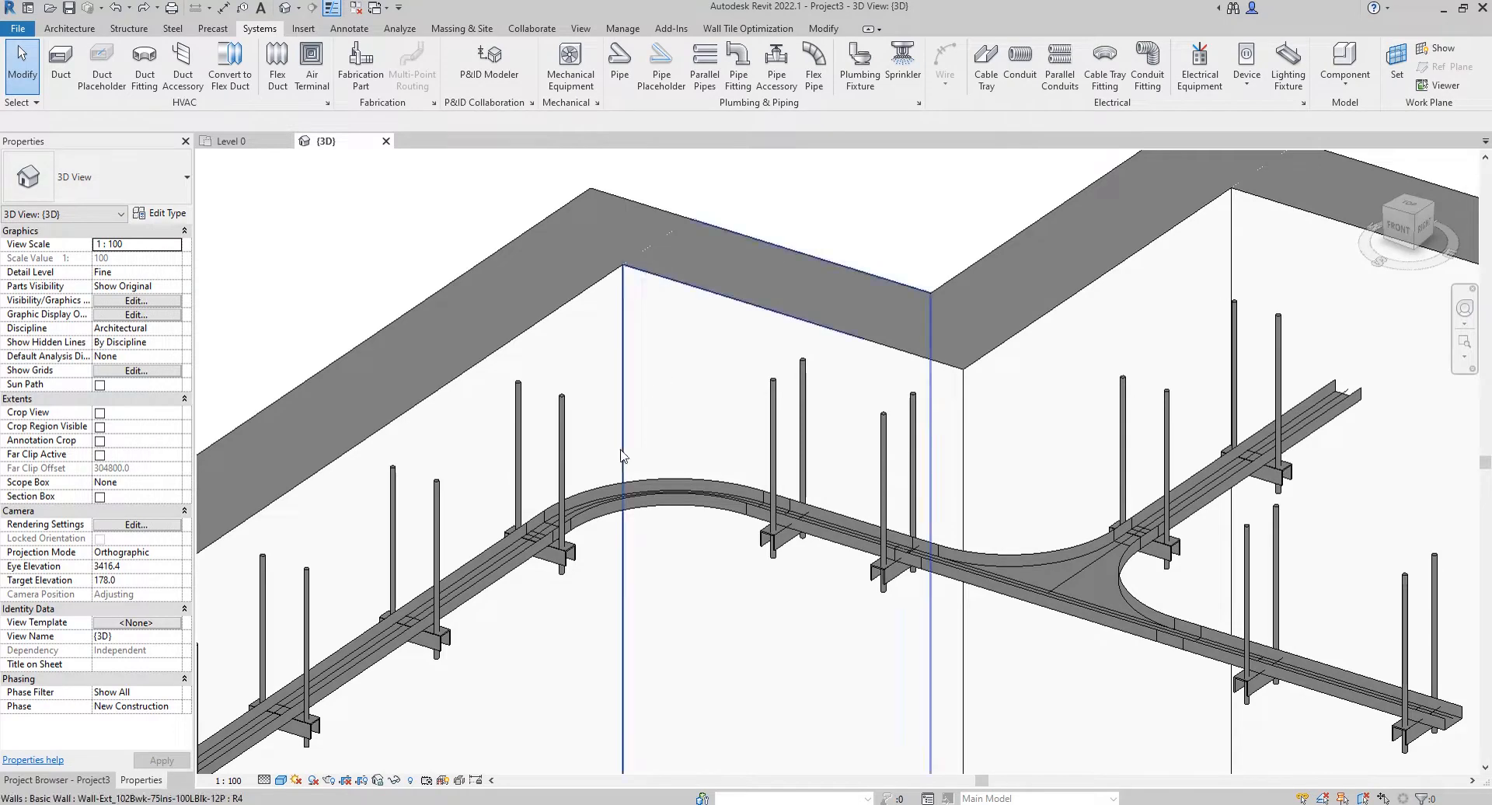
Step: Look over the cable tray run in the Level 0 plan and set the 3D view's visual style to Realistic
{"action": "scroll", "coordinate": [571, 531], "scroll_direction": "up", "scroll_amount": 3}
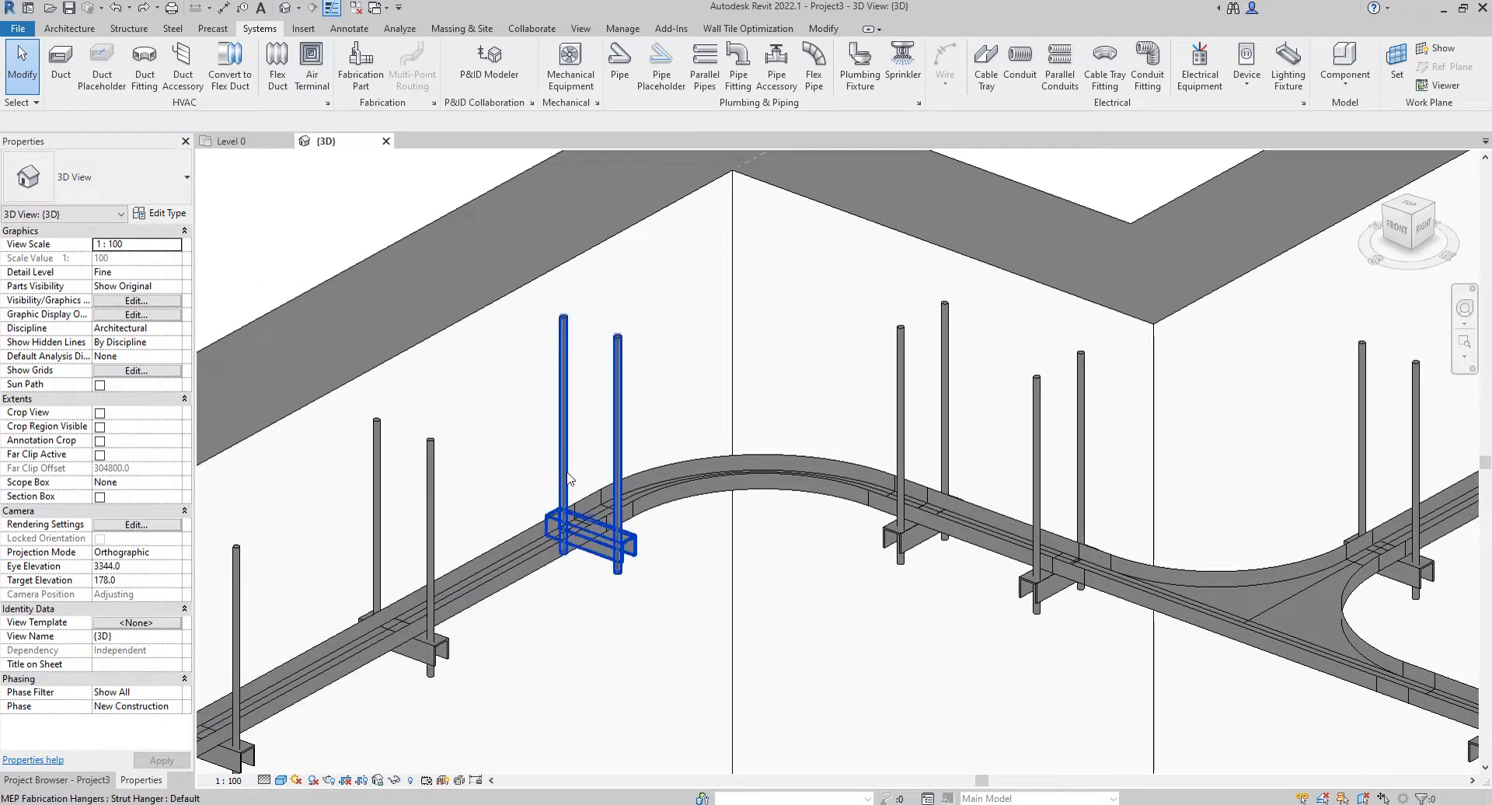
{"action": "left_click", "coordinate": [231, 140]}
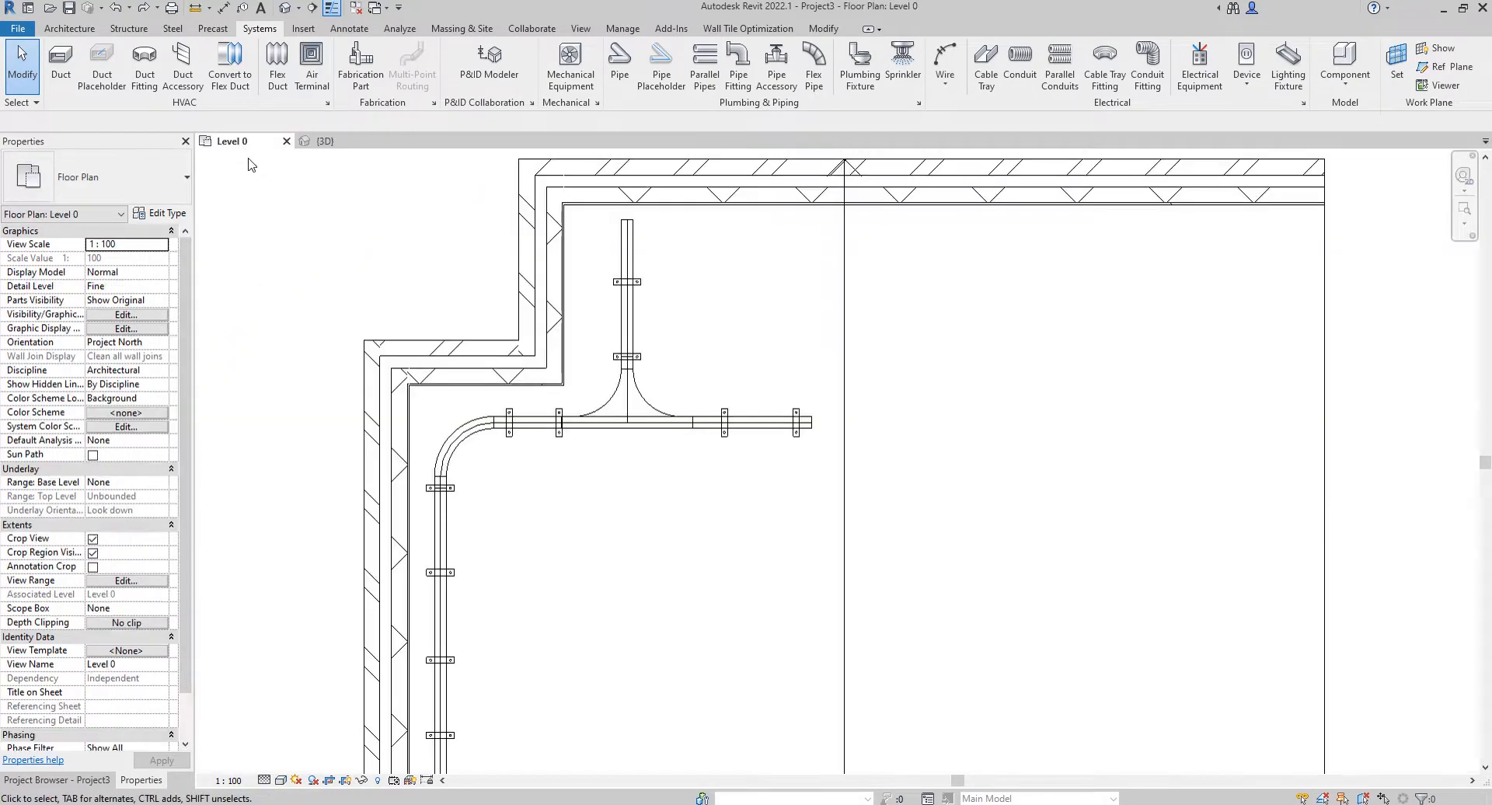
{"action": "mouse_move", "coordinate": [600, 543]}
{"action": "middle_mouse_down"}
{"action": "mouse_move", "coordinate": [533, 444]}
{"action": "mouse_move", "coordinate": [591, 496]}
{"action": "middle_mouse_up"}
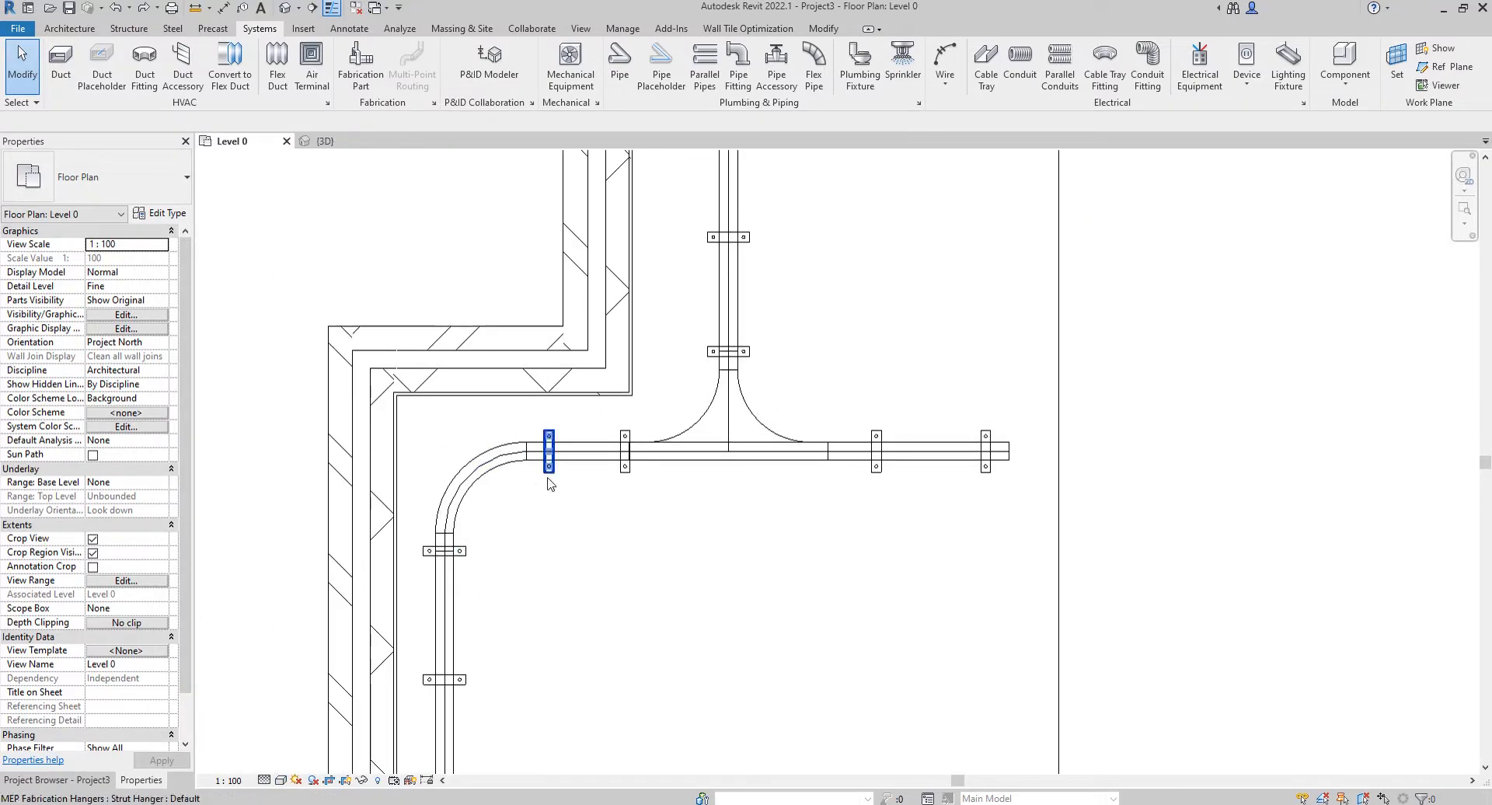
{"action": "left_click", "coordinate": [323, 141]}
{"action": "left_click", "coordinate": [282, 781]}
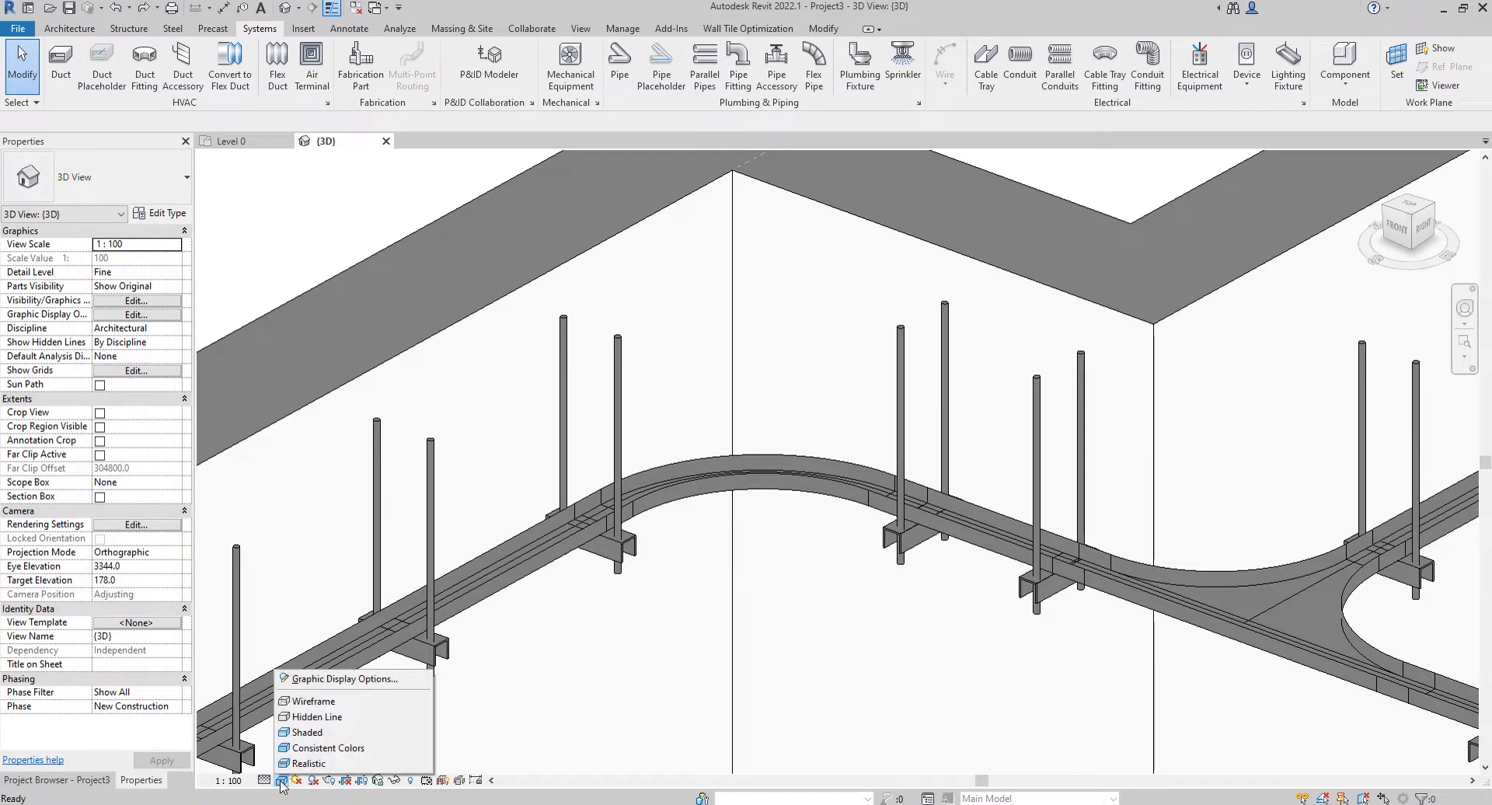
{"action": "left_click", "coordinate": [342, 763]}
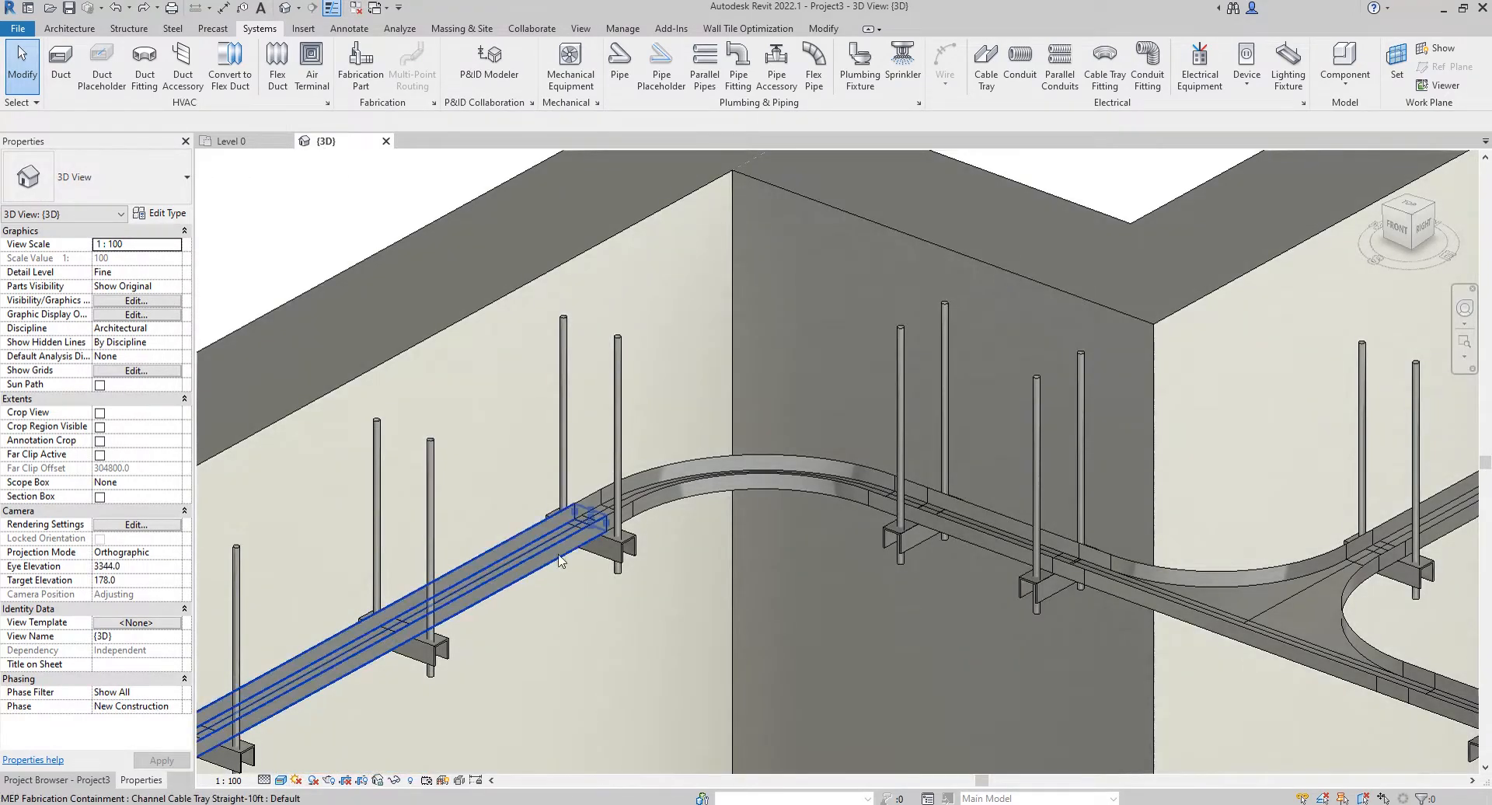
Step: Set the middle elevation of the short straight cable tray between the bend and the tee to 3000
{"action": "middle_click_drag", "start_coordinate": [884, 532], "coordinate": [824, 535]}
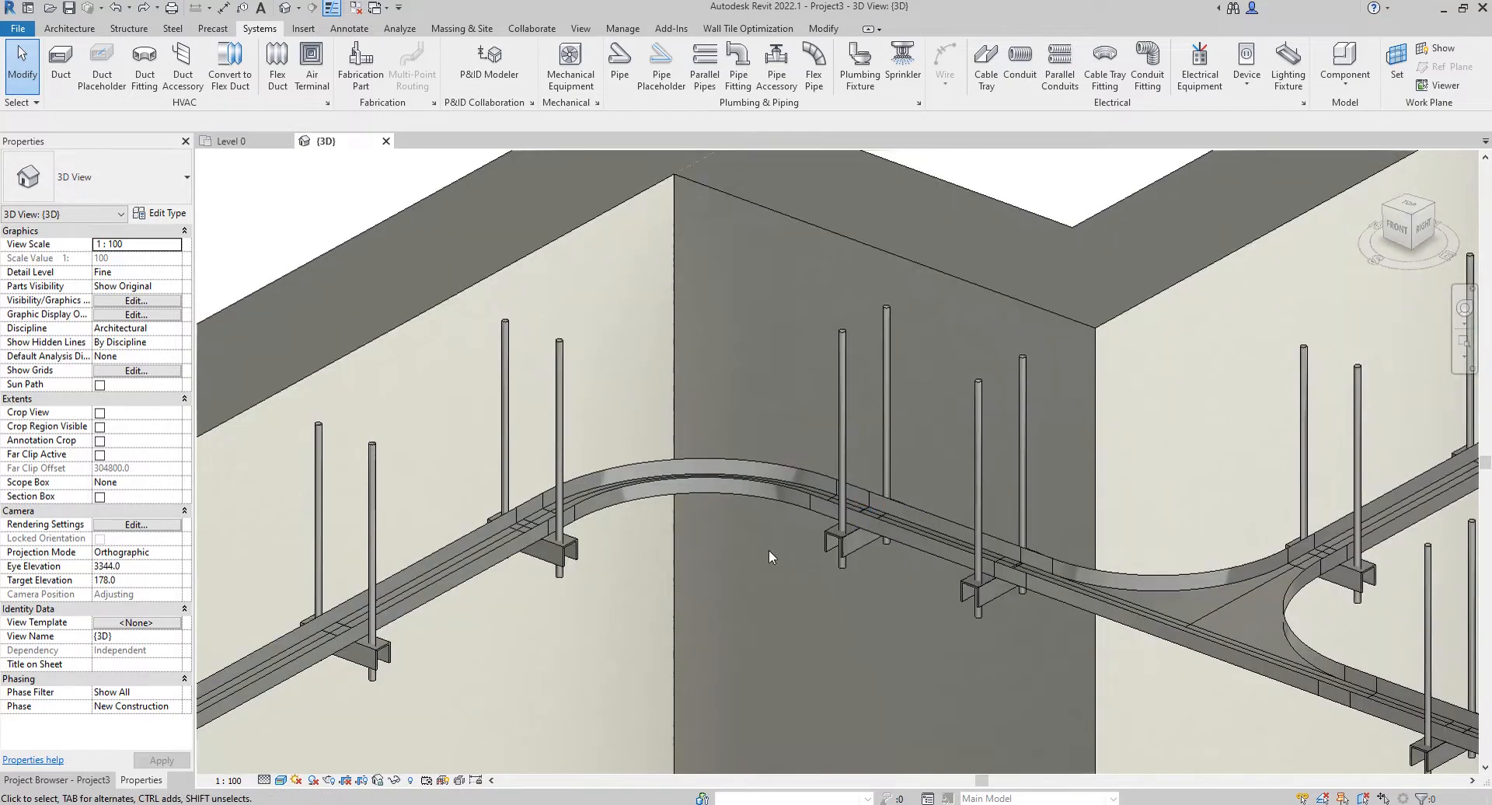
{"action": "middle_click_drag", "start_coordinate": [603, 567], "coordinate": [644, 563]}
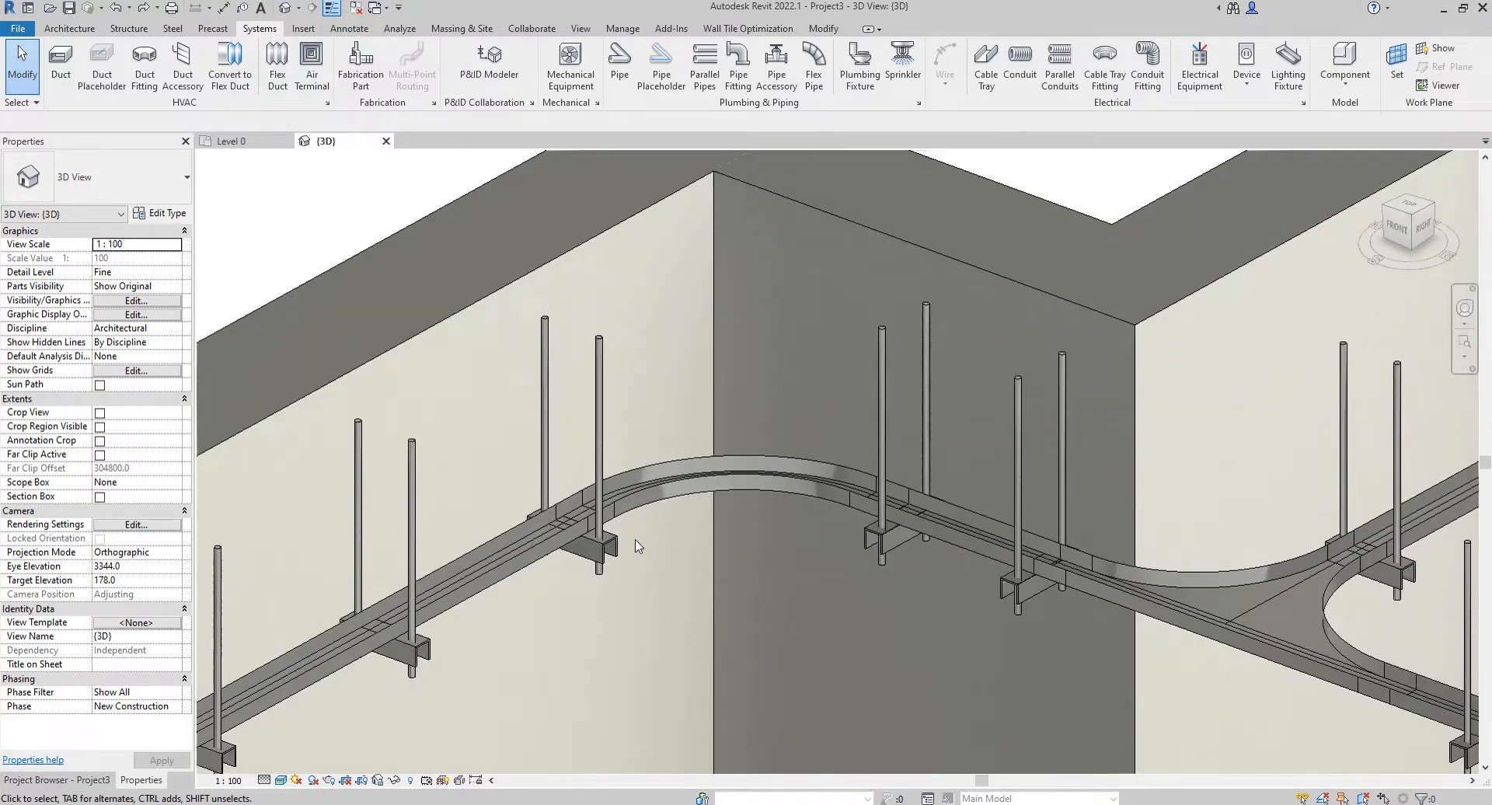
{"action": "left_click", "coordinate": [959, 538]}
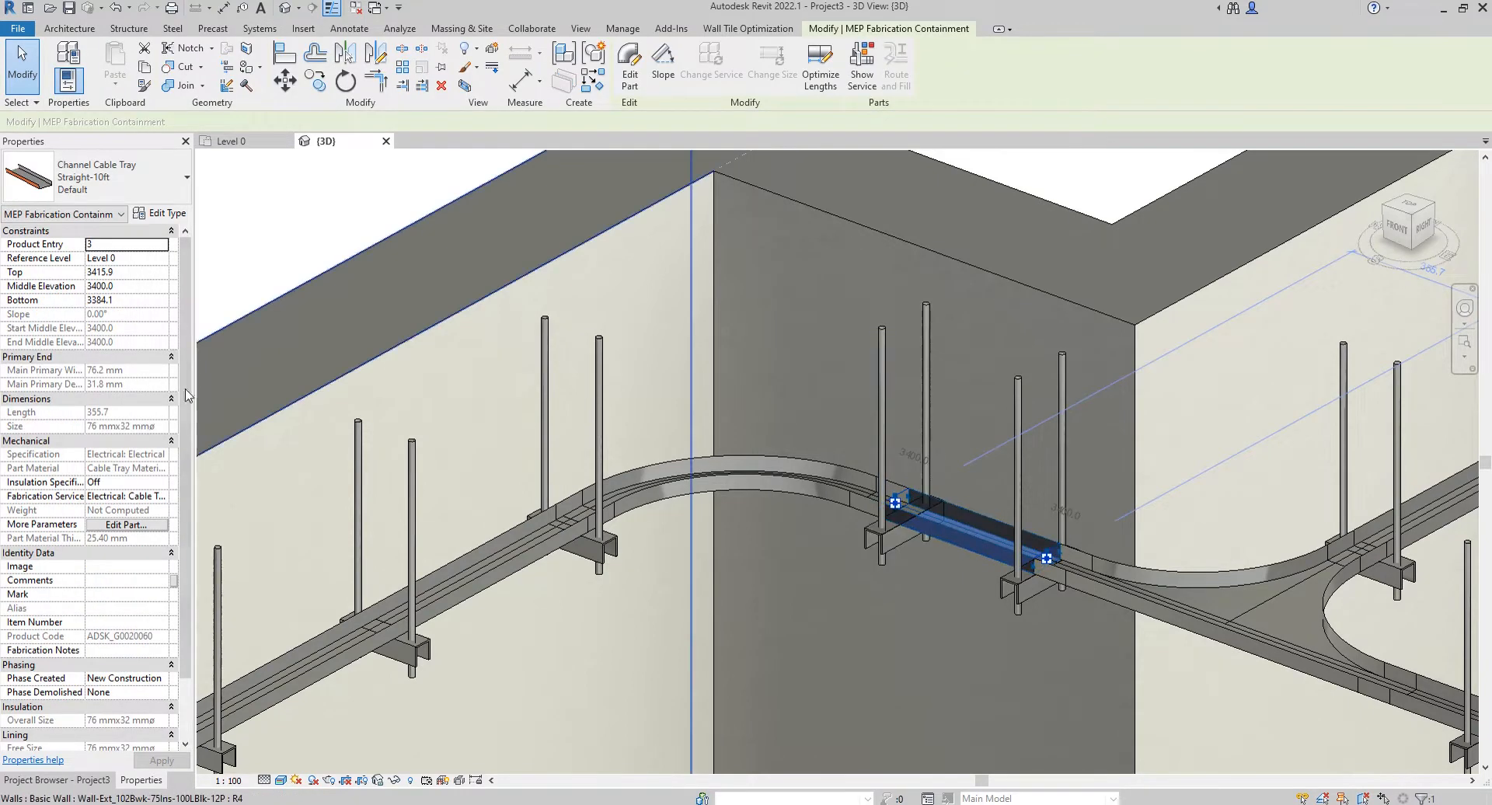
{"action": "left_click", "coordinate": [121, 286]}
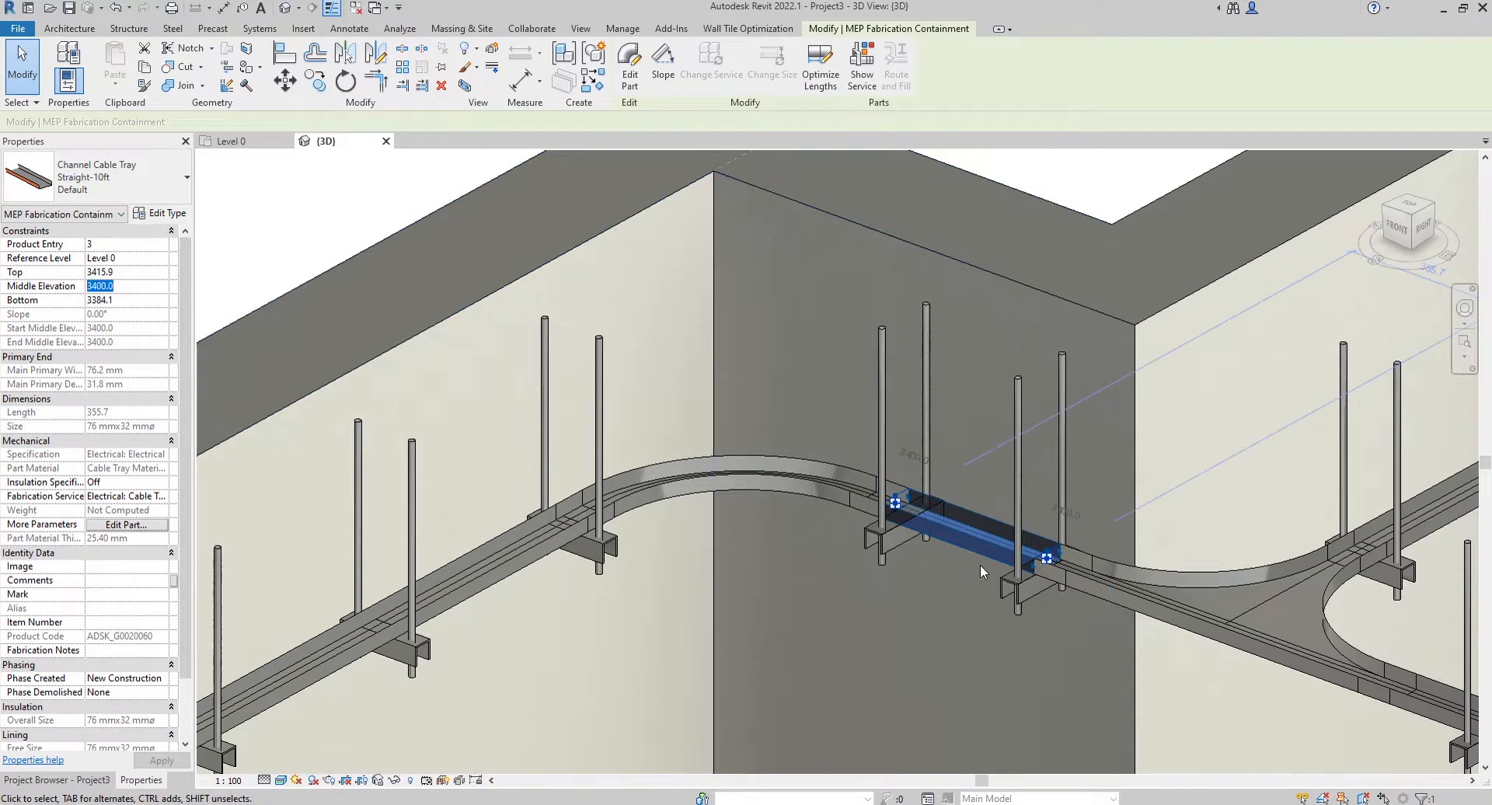
{"action": "left_click", "coordinate": [138, 287]}
{"action": "type", "text": "30"}
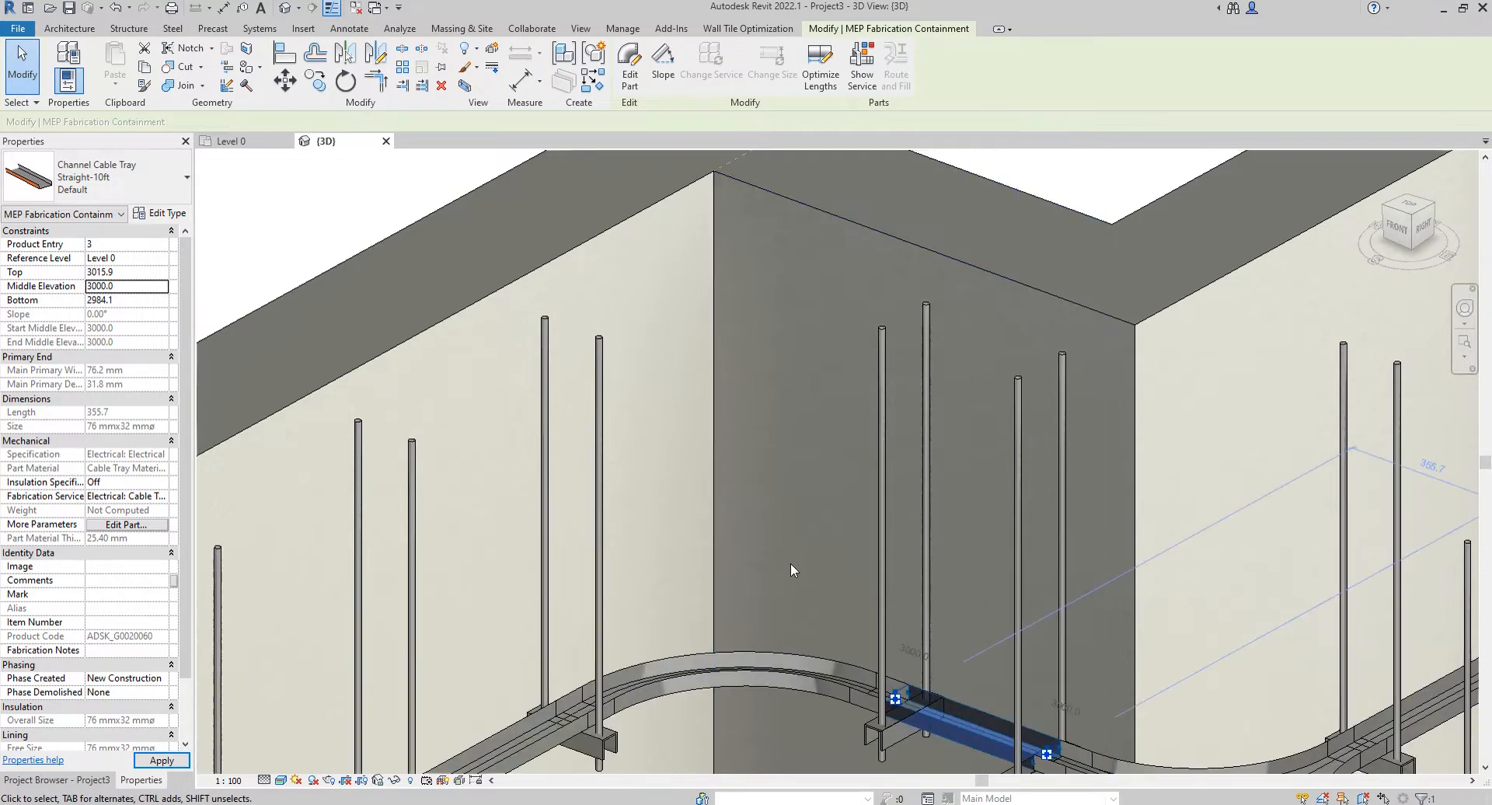
{"action": "left_click", "coordinate": [790, 565]}
Step: Examine the cable tray bend, tee and strut hangers along the lowered run in the 3D view
{"action": "middle_click_drag", "start_coordinate": [956, 712], "coordinate": [750, 604]}
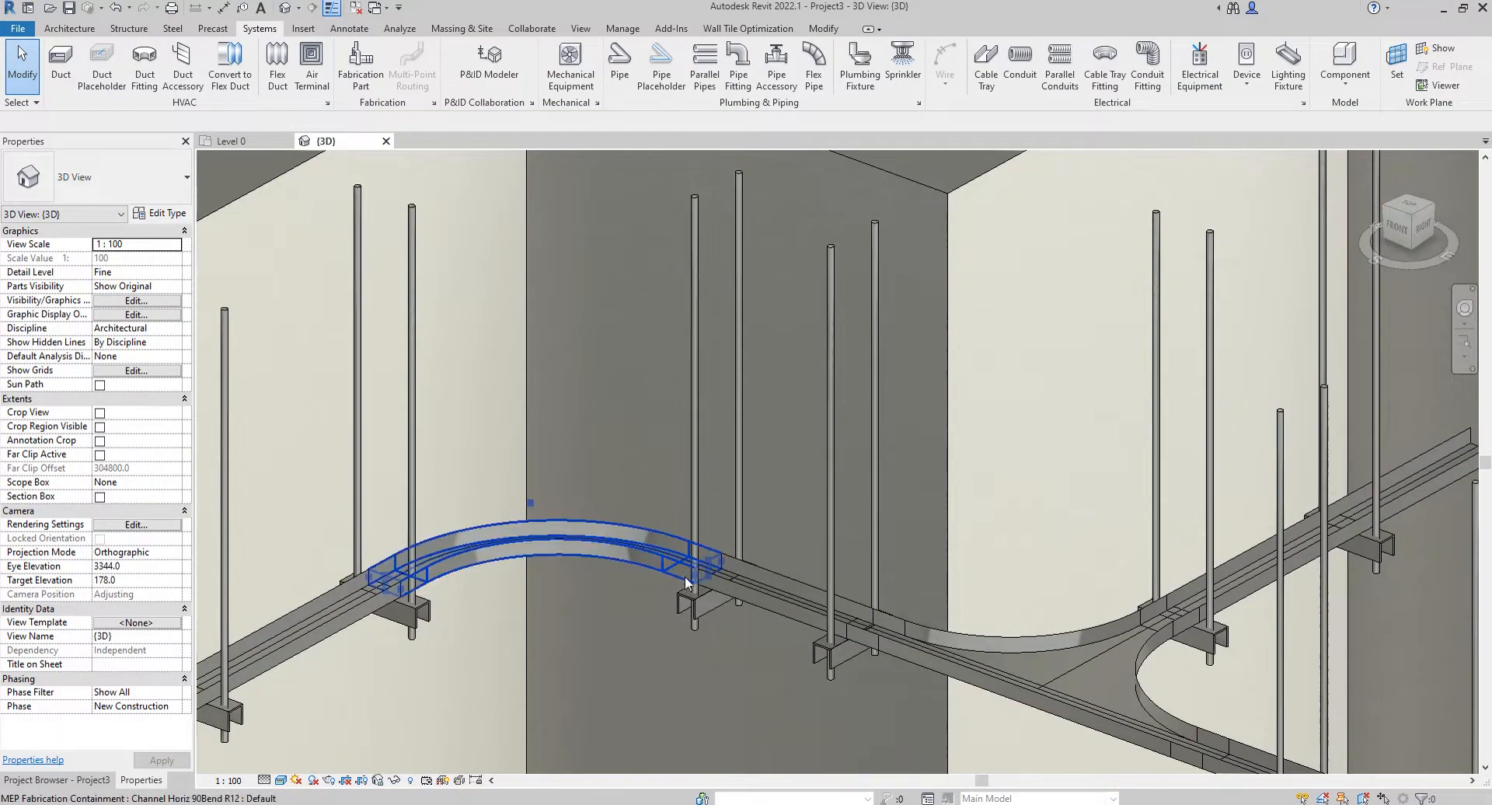
{"action": "scroll", "coordinate": [1024, 603], "scroll_direction": "up", "scroll_amount": 3}
{"action": "middle_click_drag", "start_coordinate": [790, 570], "coordinate": [738, 522]}
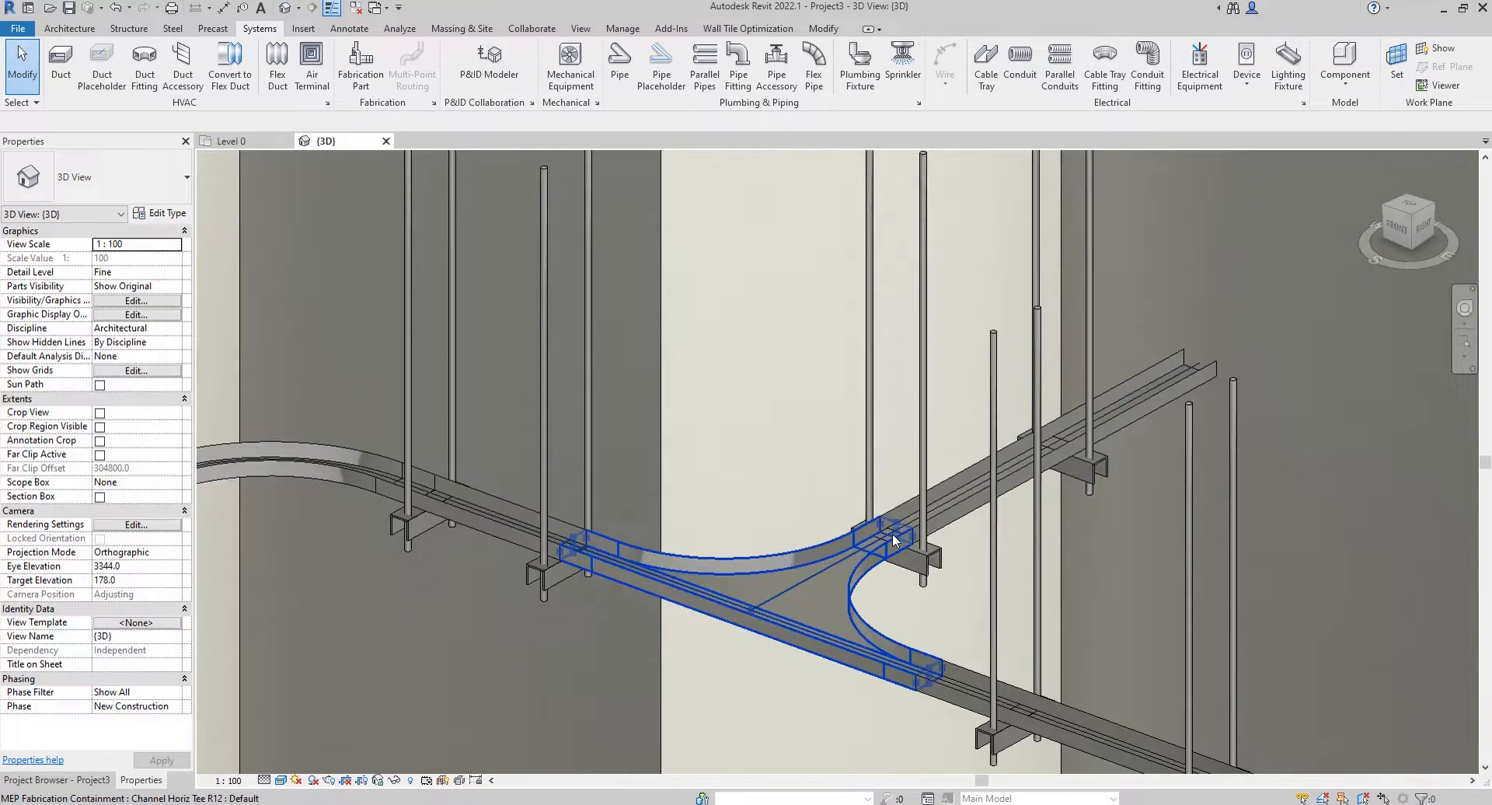
{"action": "middle_click_drag", "start_coordinate": [906, 551], "coordinate": [1438, 565]}
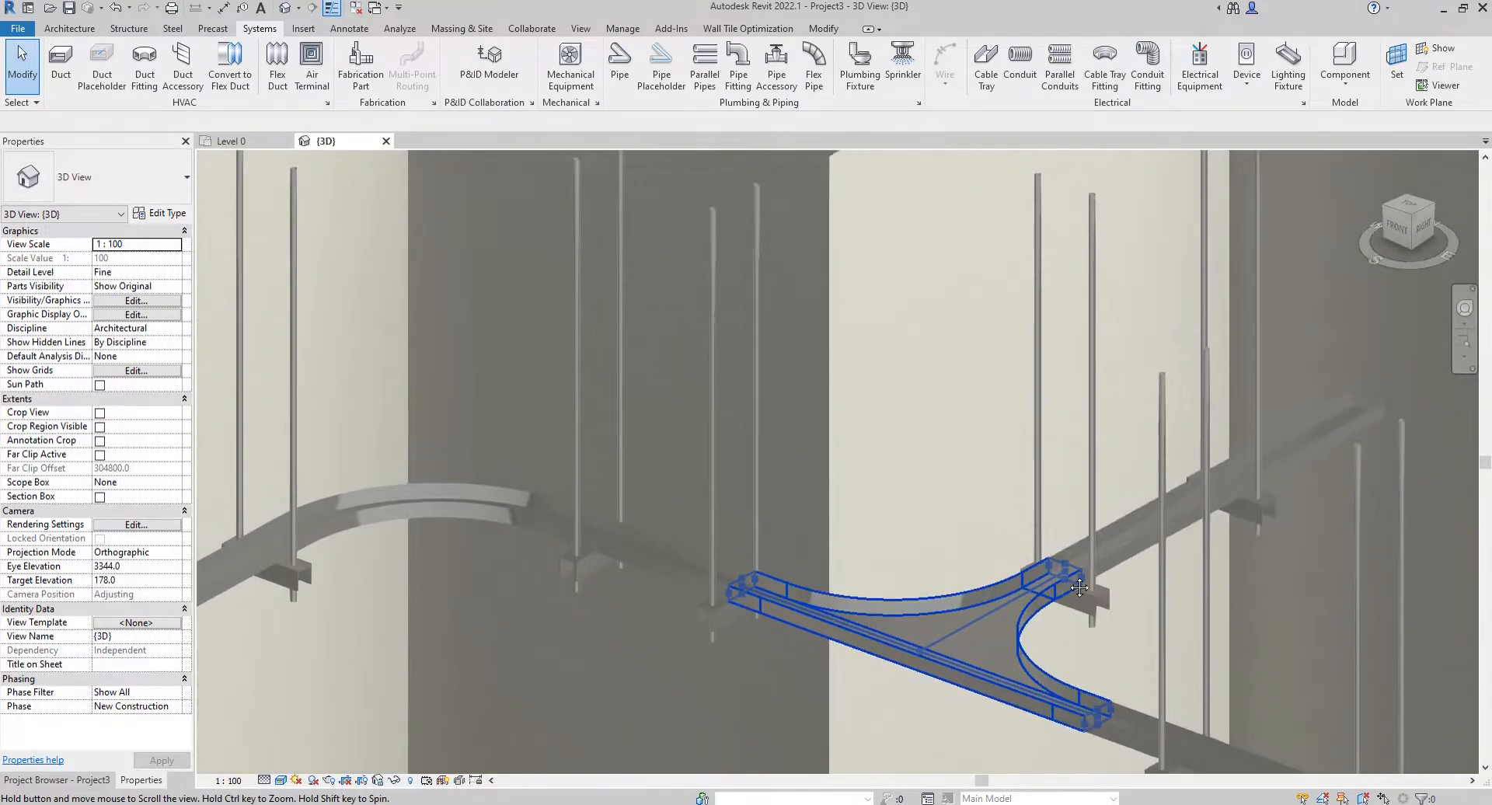
{"action": "scroll", "coordinate": [543, 568], "scroll_direction": "up", "scroll_amount": 3}
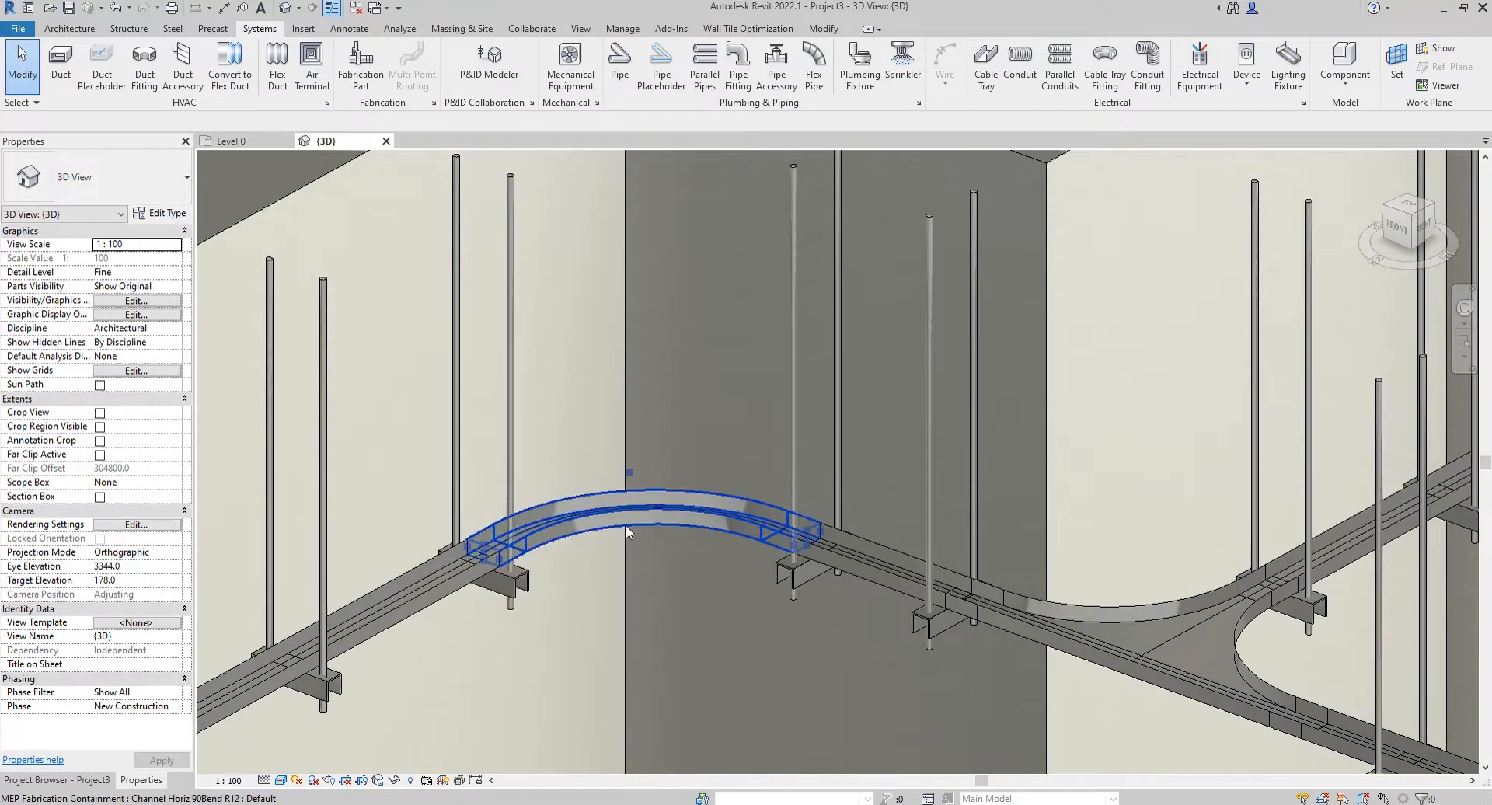
{"action": "middle_click_drag", "start_coordinate": [694, 533], "coordinate": [669, 557]}
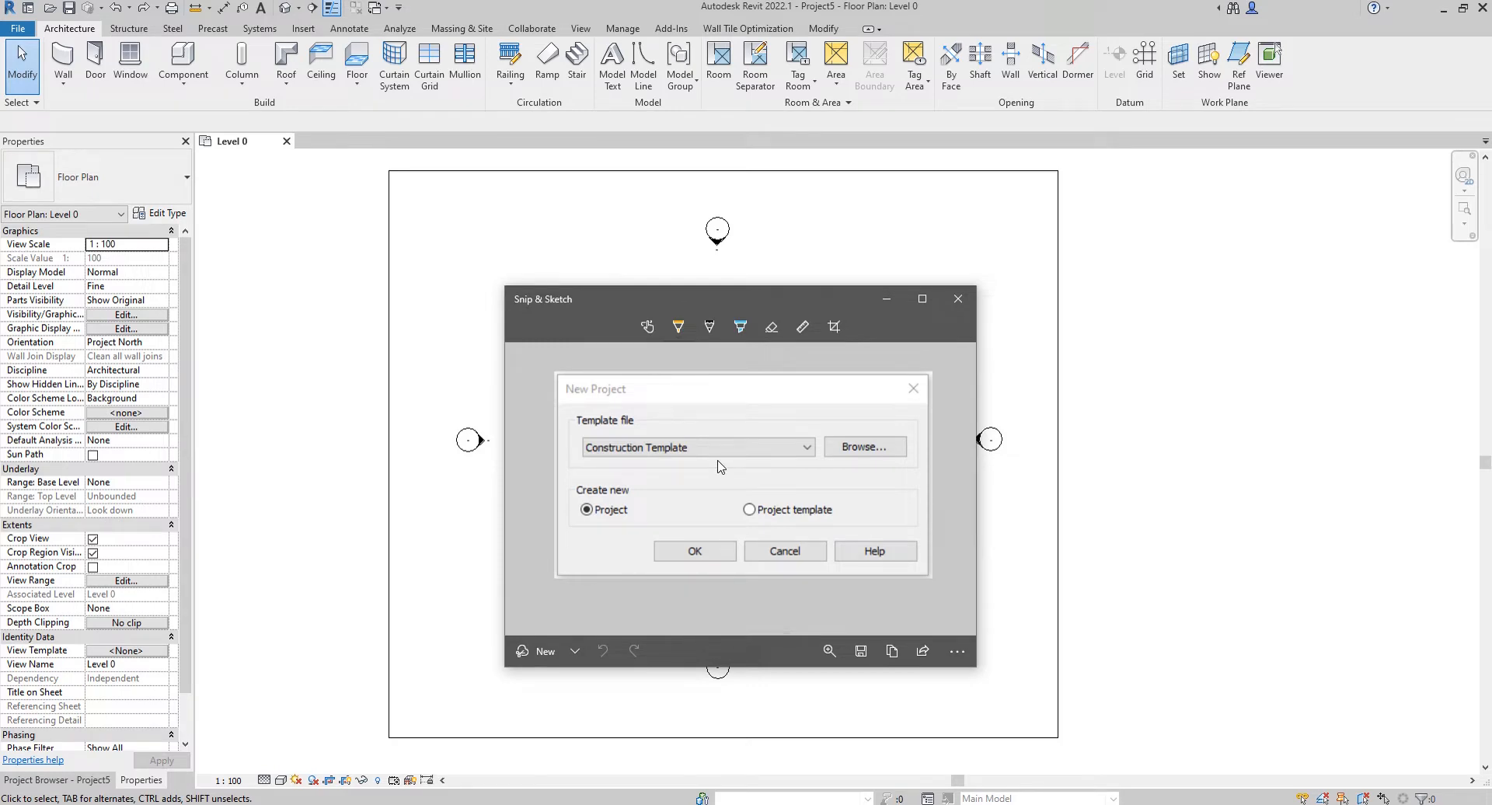
Step: Minimise the New Project screenshot and prepare an architectural wall up to Level 1 with type Wall-Ext_102Bwk-75Ins-100LBlk-12P
{"action": "left_click", "coordinate": [885, 300]}
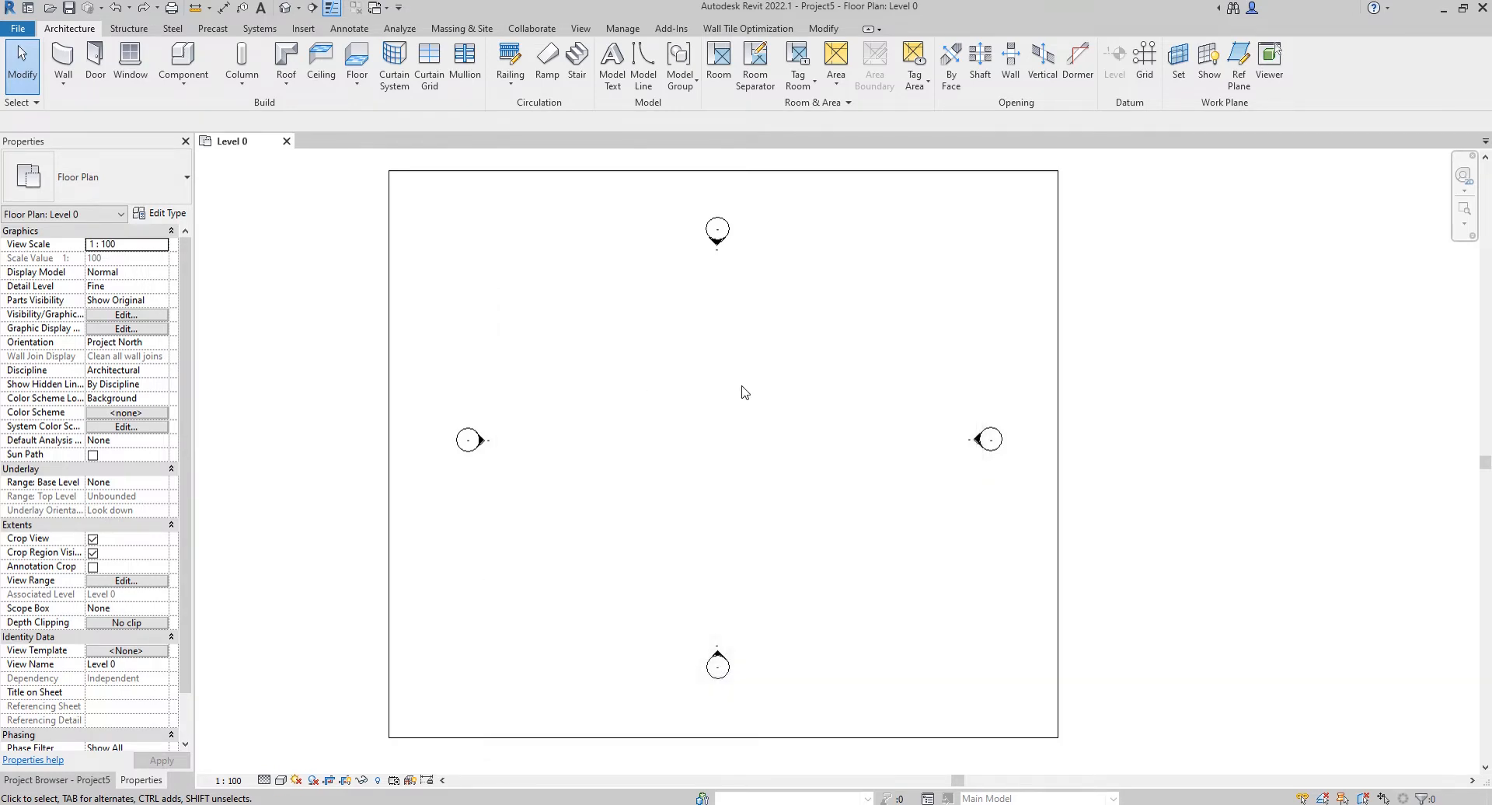
{"action": "middle_click_drag", "start_coordinate": [765, 397], "coordinate": [759, 400]}
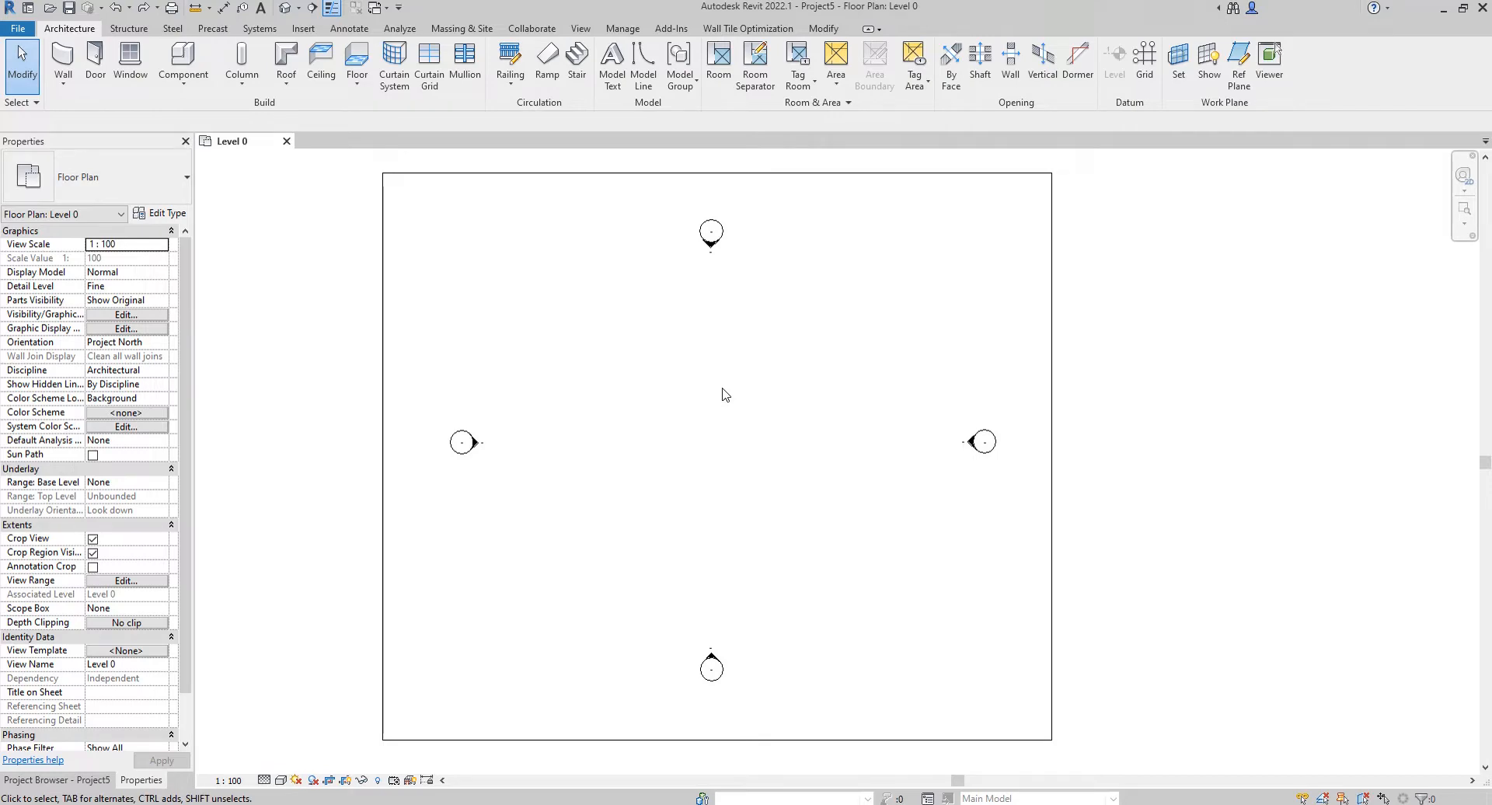
{"action": "left_click", "coordinate": [68, 93]}
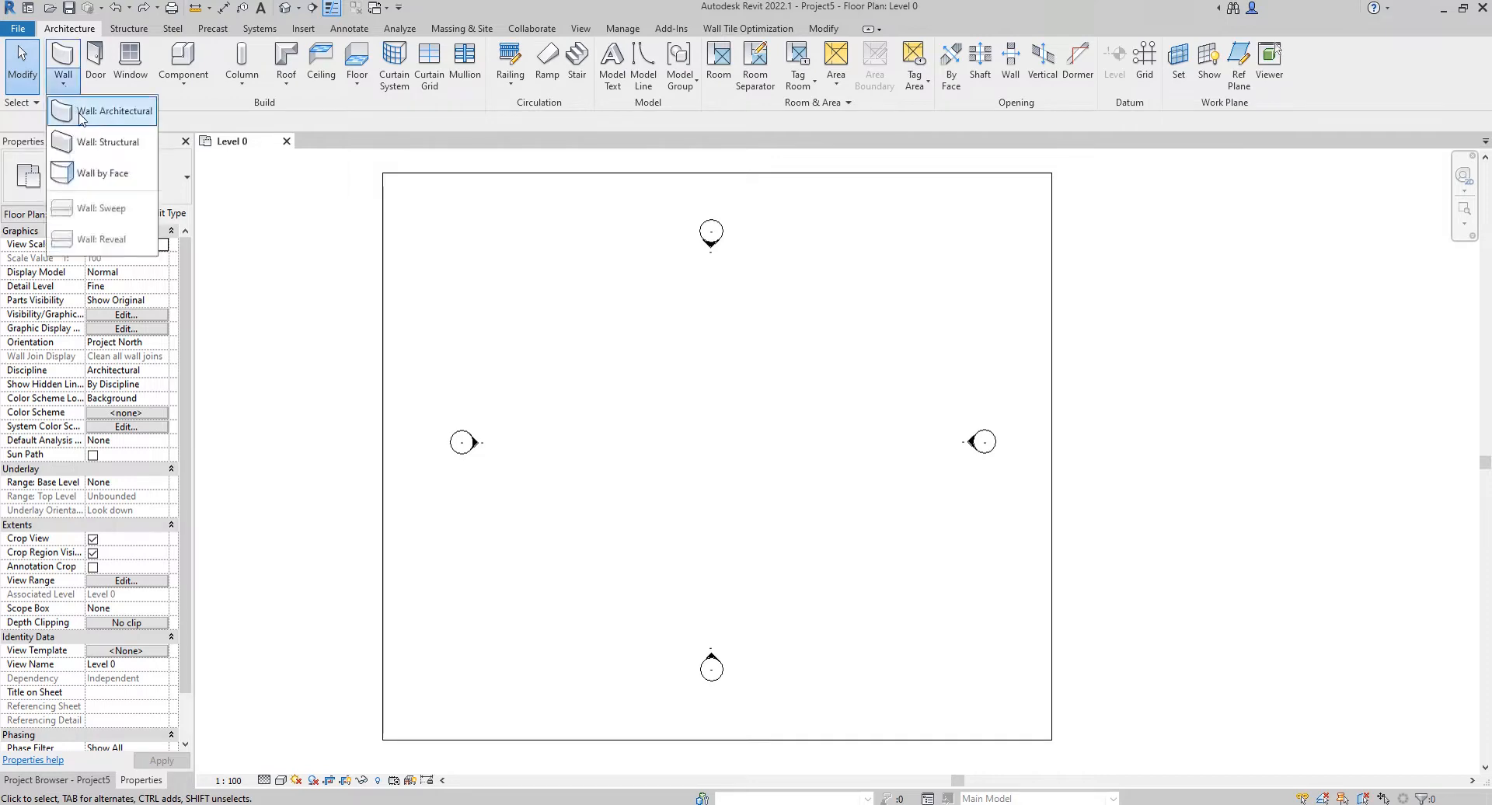
{"action": "left_click", "coordinate": [113, 113]}
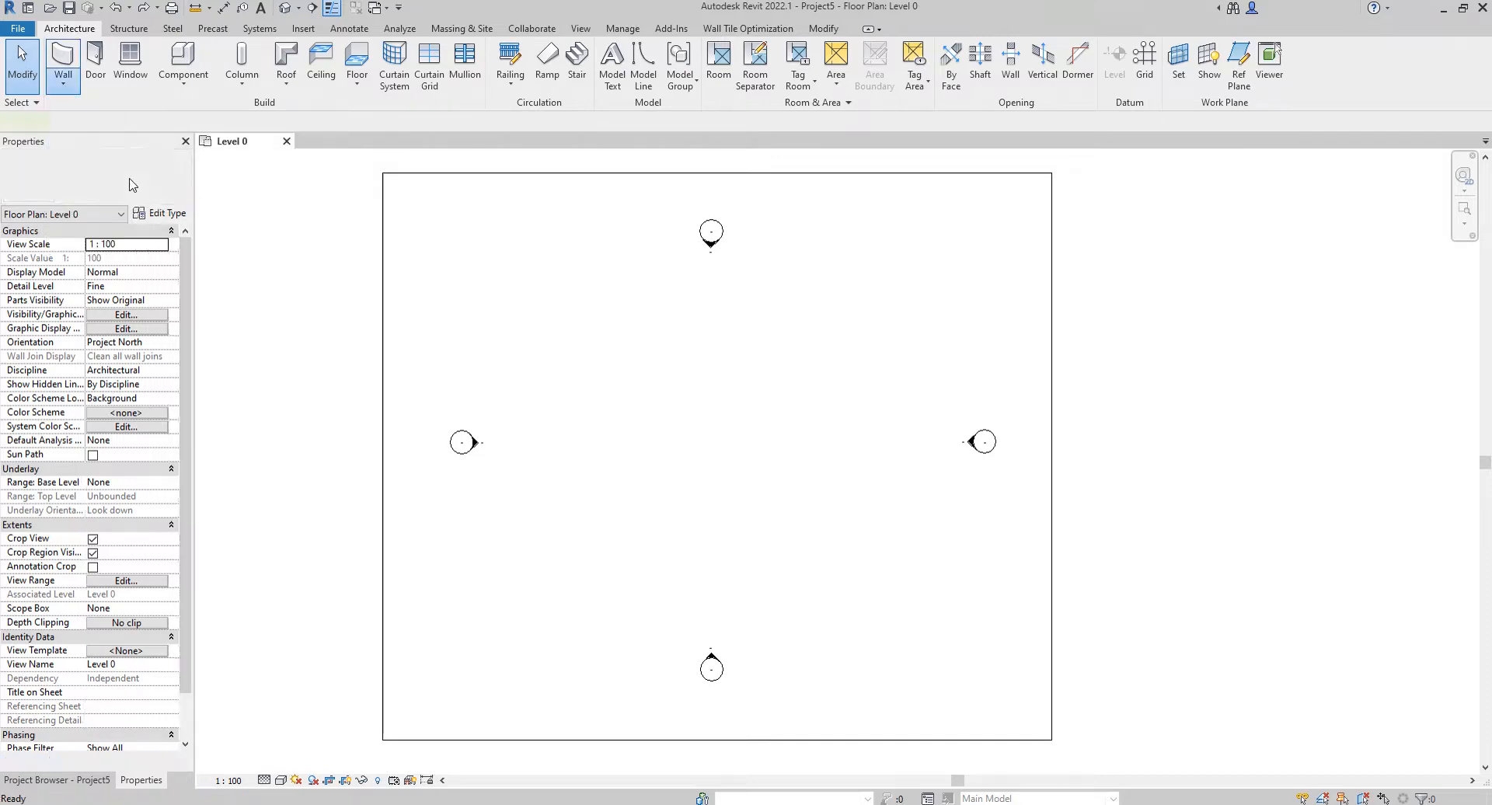
{"action": "left_click", "coordinate": [186, 122]}
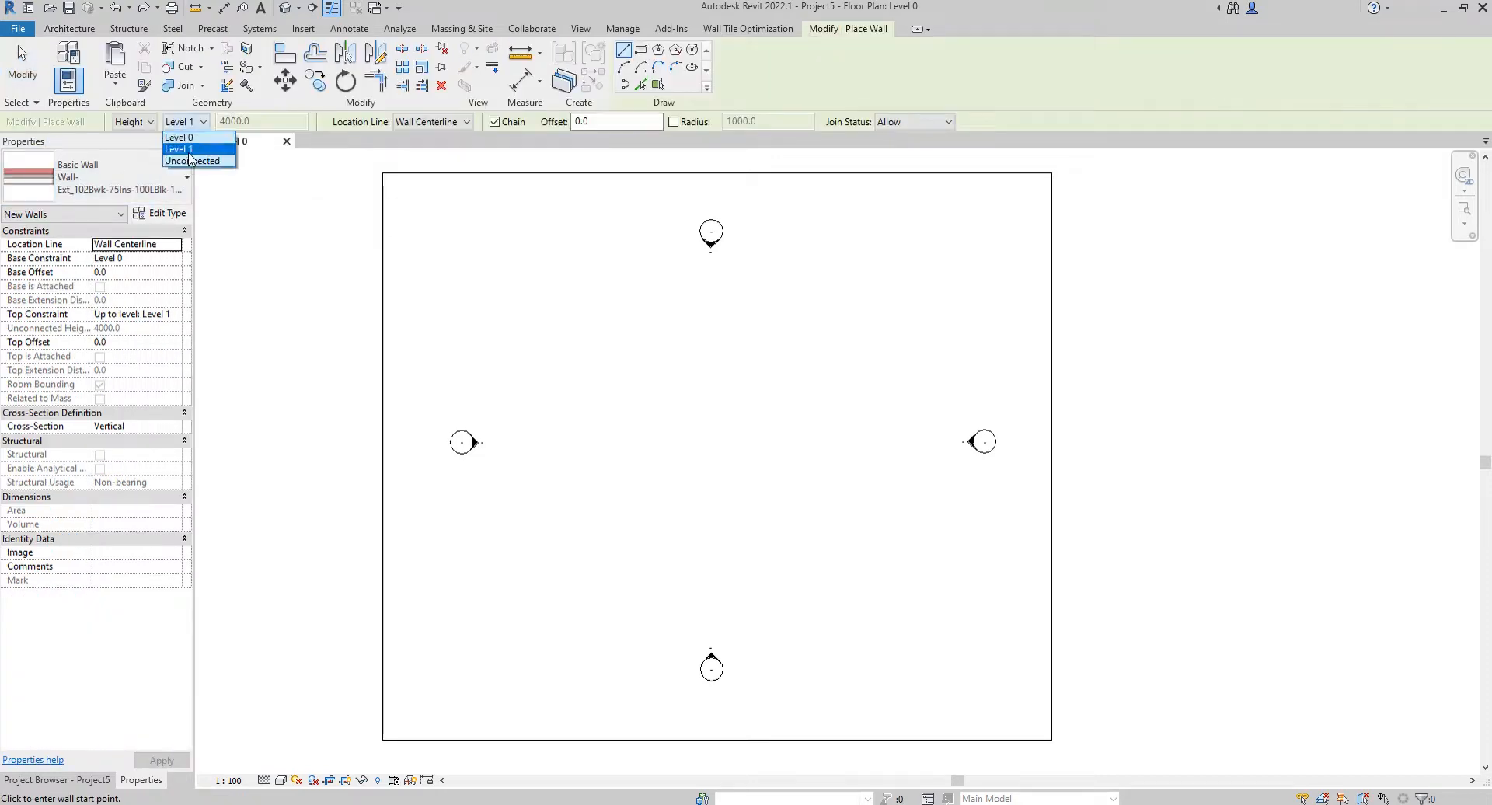
{"action": "left_click", "coordinate": [157, 188]}
{"action": "left_click", "coordinate": [158, 191]}
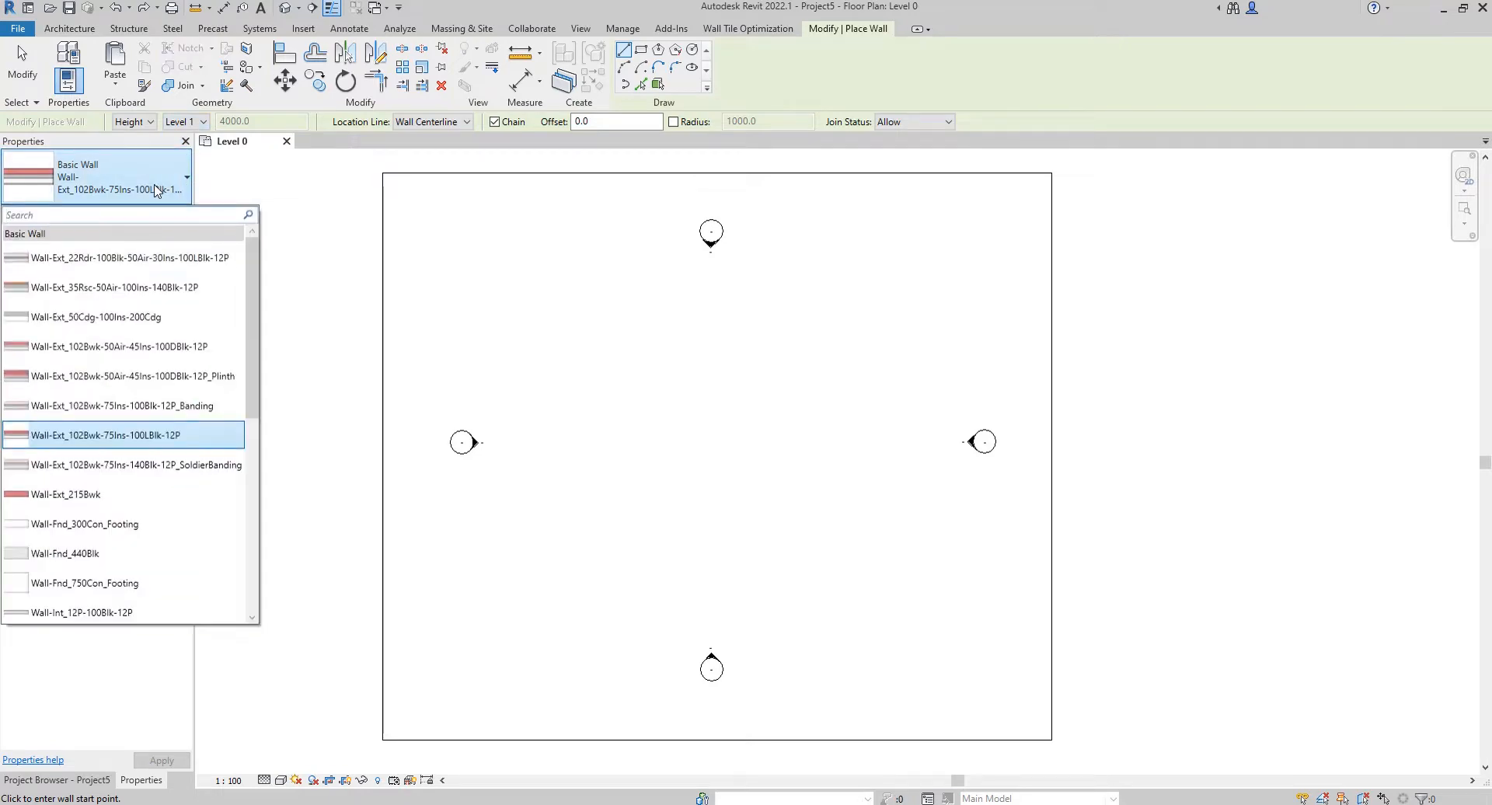
Step: Draw a stepped chain of four perpendicular walls in the Level 0 plan, with the second segment about 2900 mm long
{"action": "left_click", "coordinate": [639, 503]}
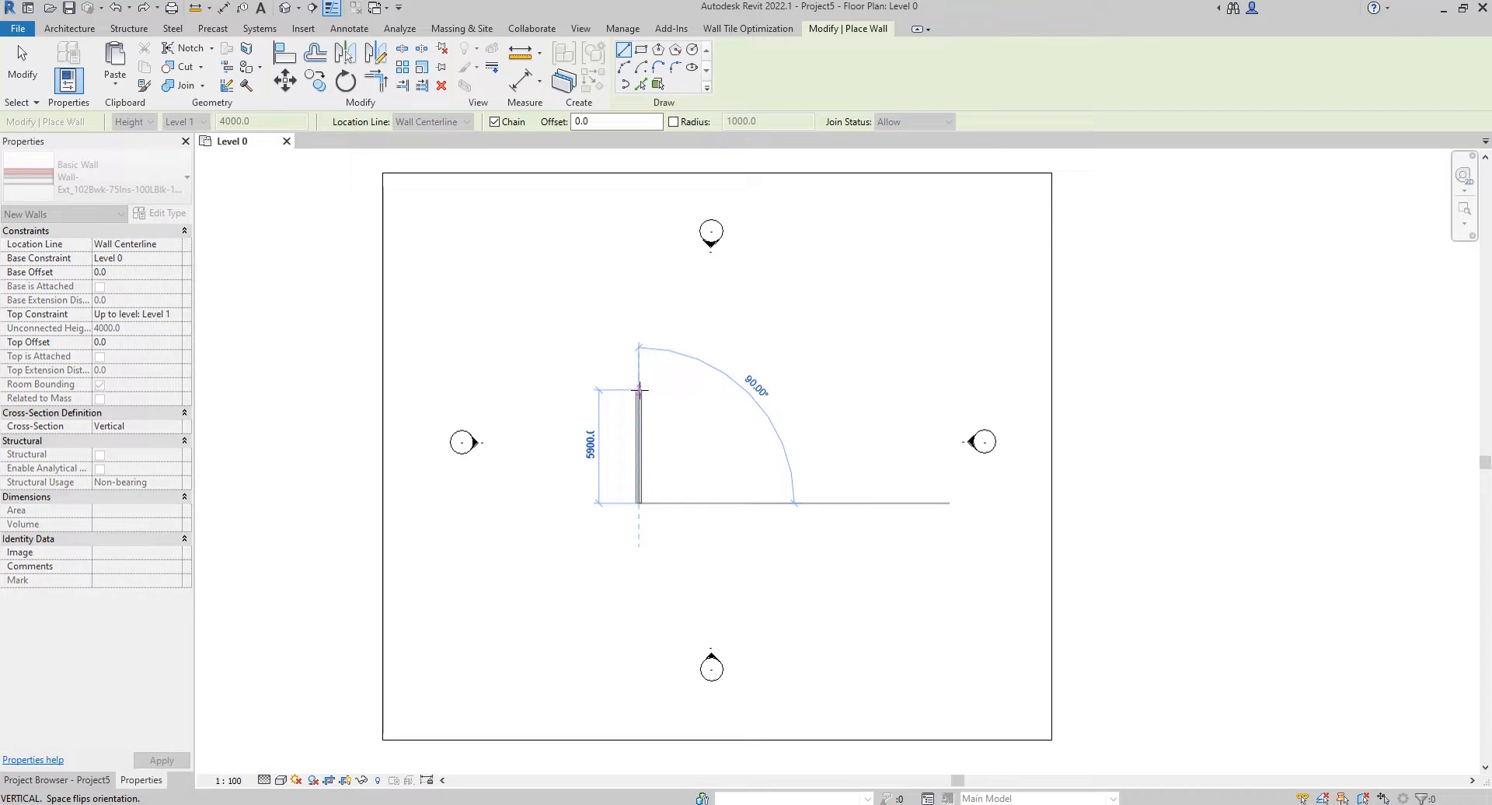
{"action": "left_click", "coordinate": [639, 384]}
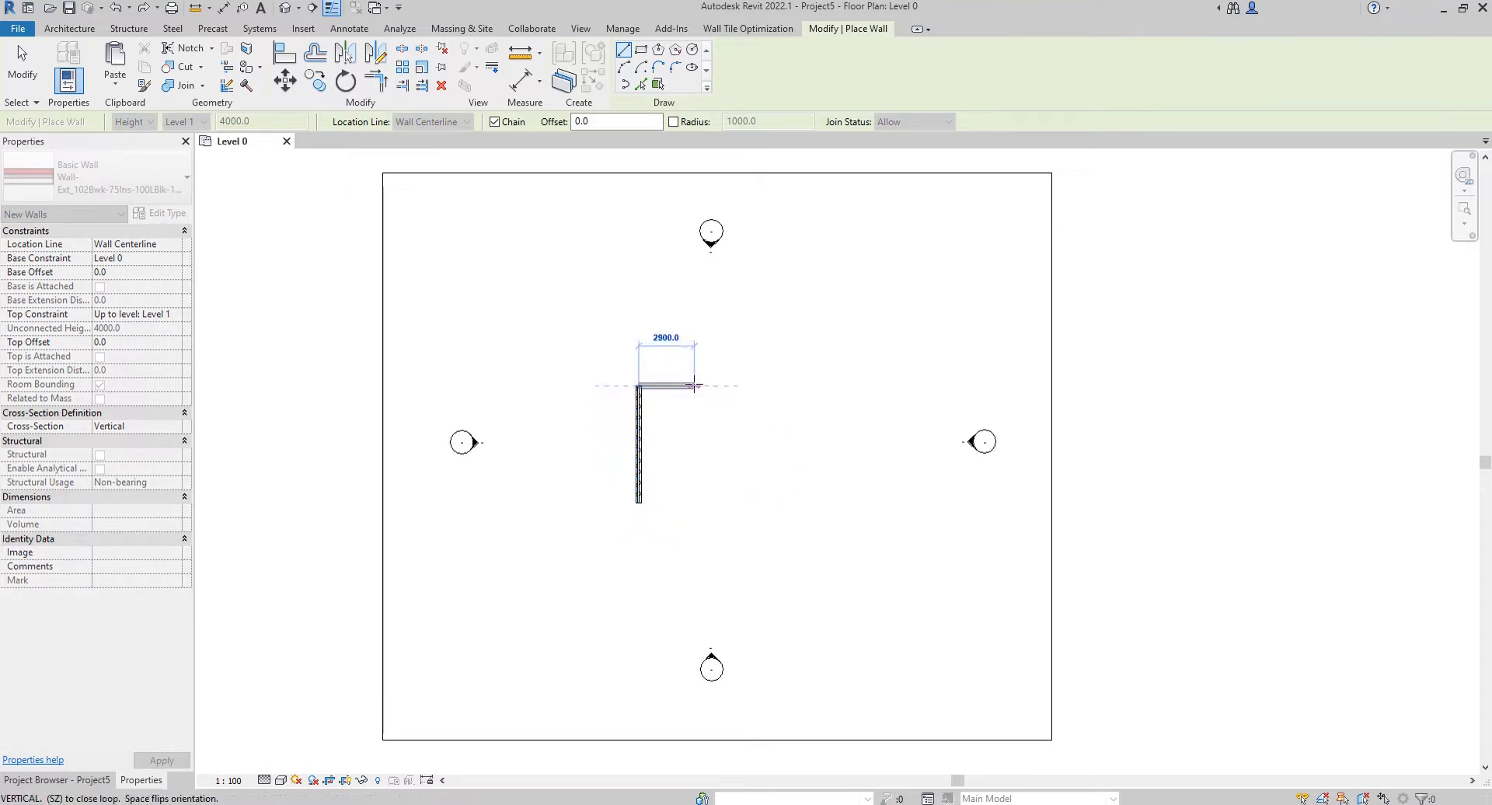
{"action": "left_click", "coordinate": [694, 385]}
{"action": "left_click", "coordinate": [694, 327]}
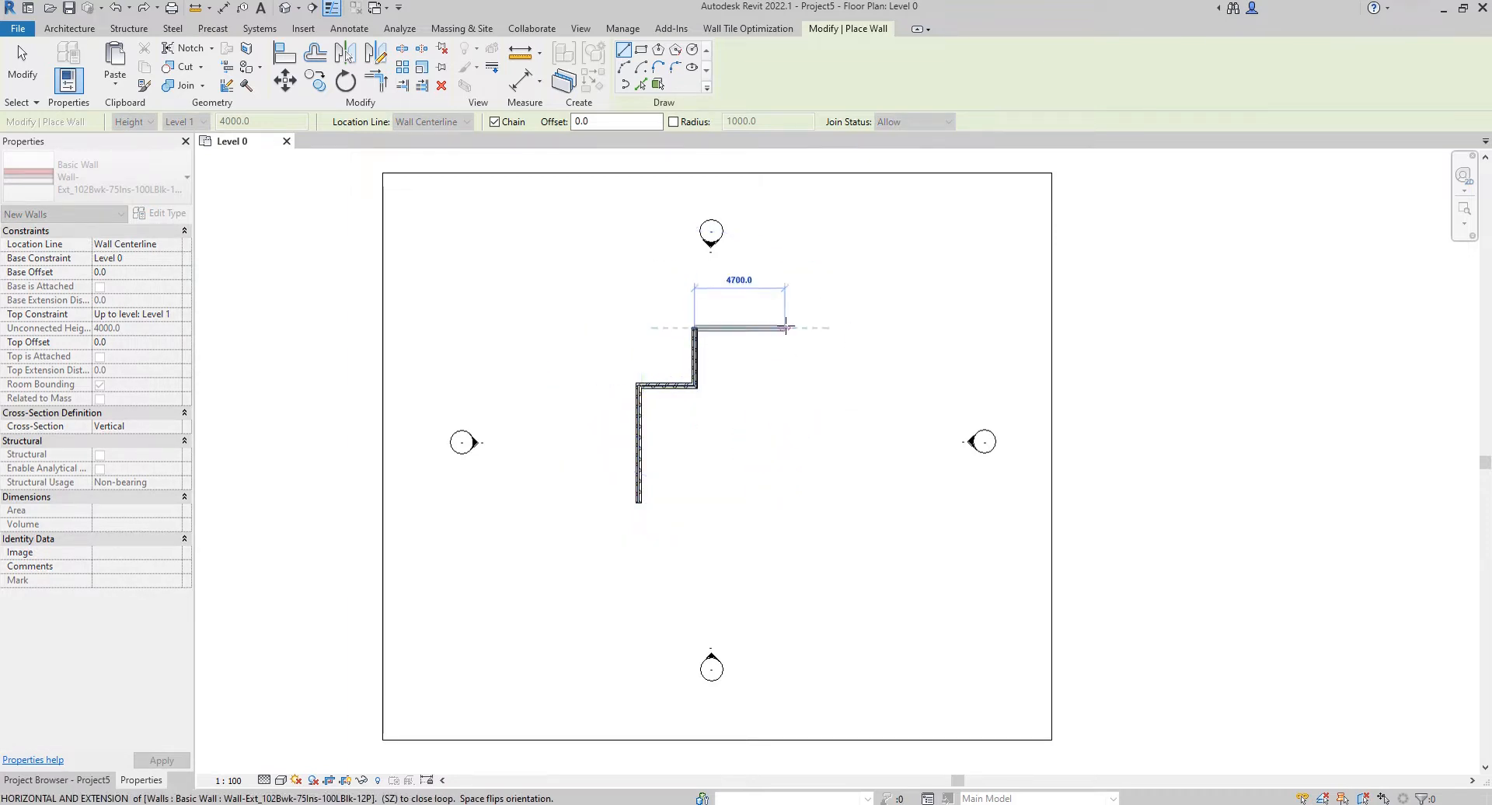
{"action": "left_click", "coordinate": [762, 327]}
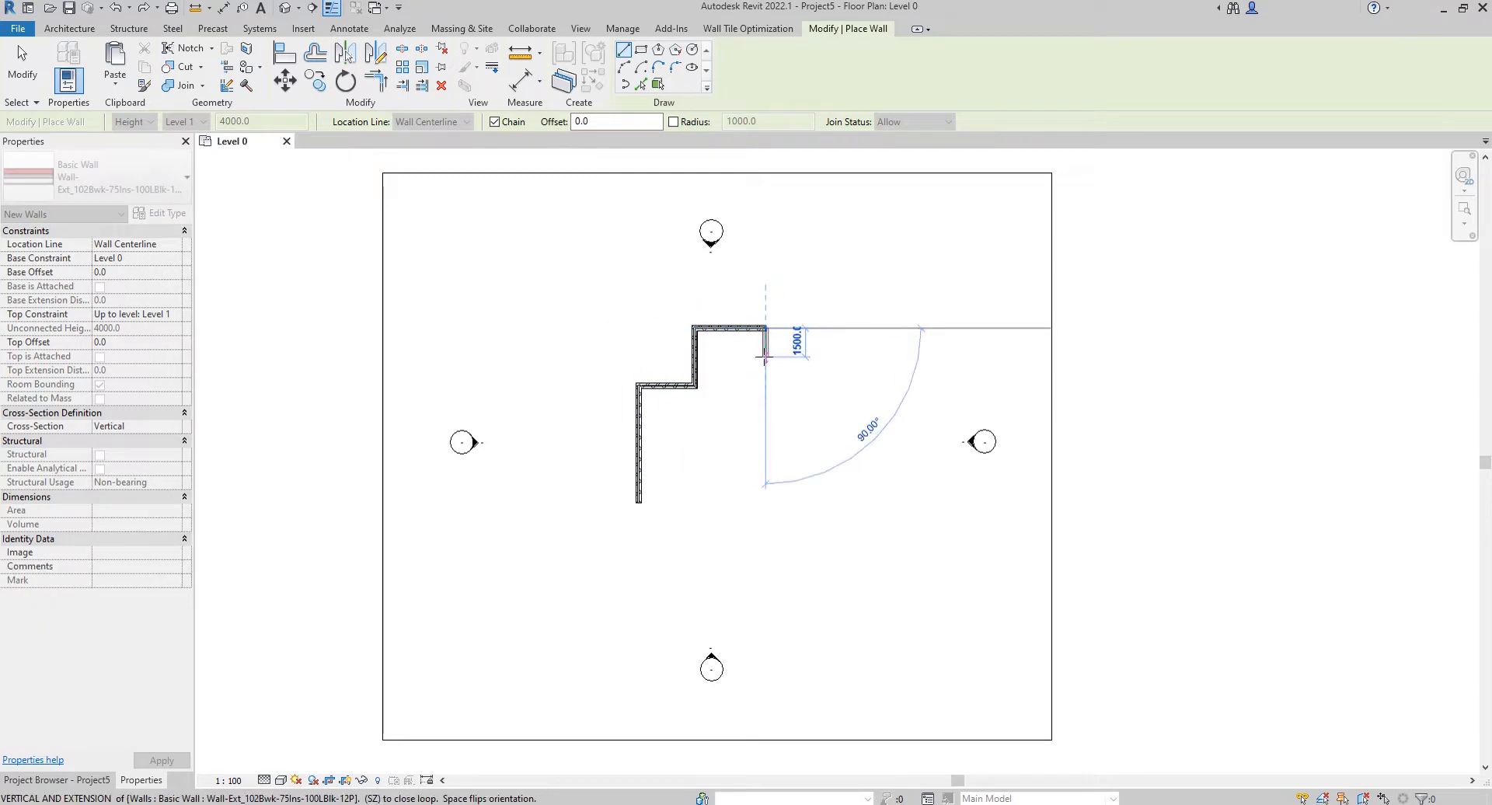
{"action": "scroll", "coordinate": [756, 358], "scroll_direction": "up", "scroll_amount": 2}
{"action": "key", "text": "Escape"}
{"action": "key", "text": "Escape"}
{"action": "scroll", "coordinate": [741, 353], "scroll_direction": "up", "scroll_amount": 1}
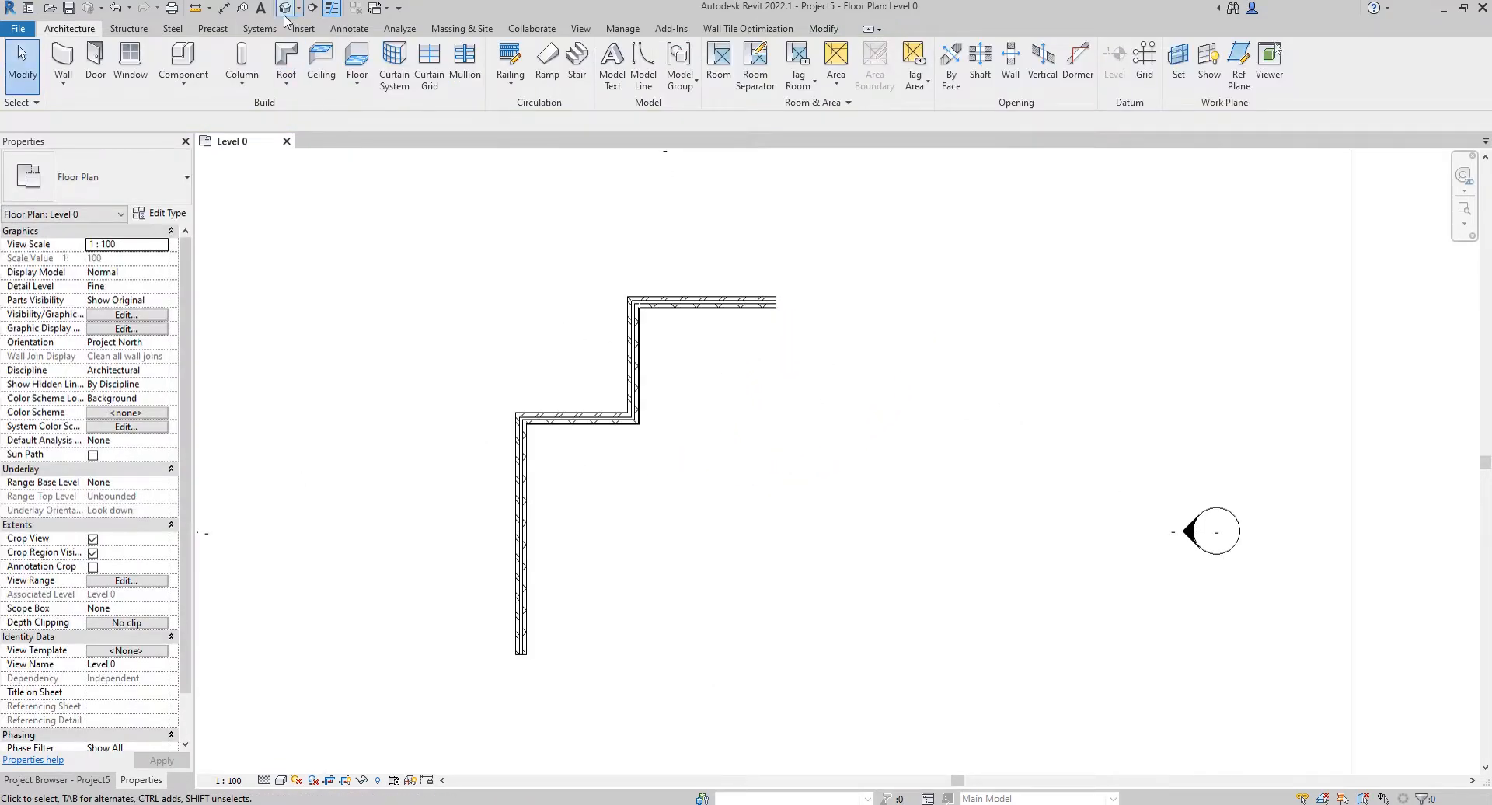
Step: Open the default 3D view and inspect the stepped walls
{"action": "left_click", "coordinate": [285, 9]}
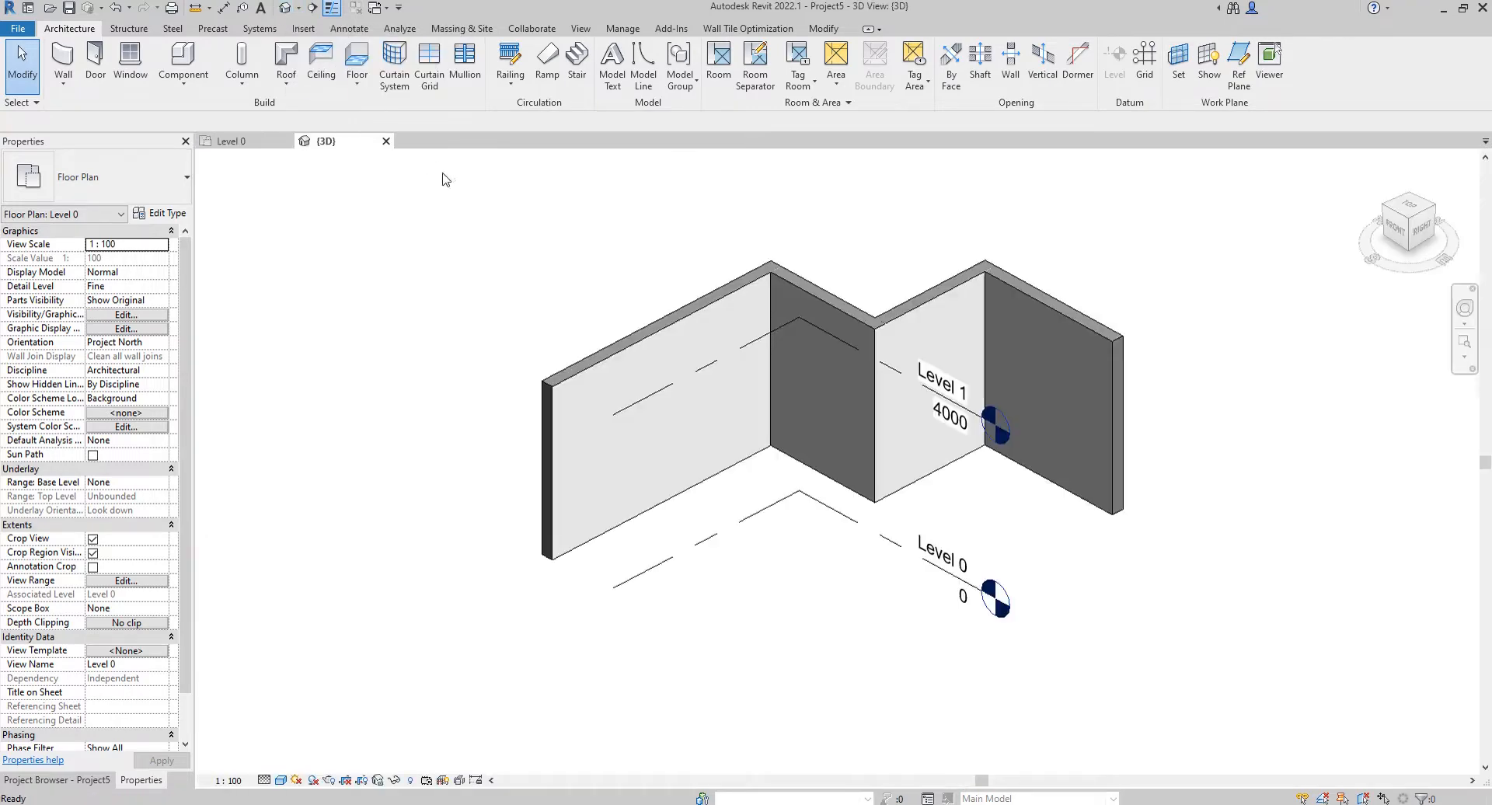
{"action": "middle_click_drag", "start_coordinate": [772, 381], "coordinate": [718, 399], "text": "shift"}
{"action": "scroll", "coordinate": [718, 400], "scroll_direction": "up", "scroll_amount": 2}
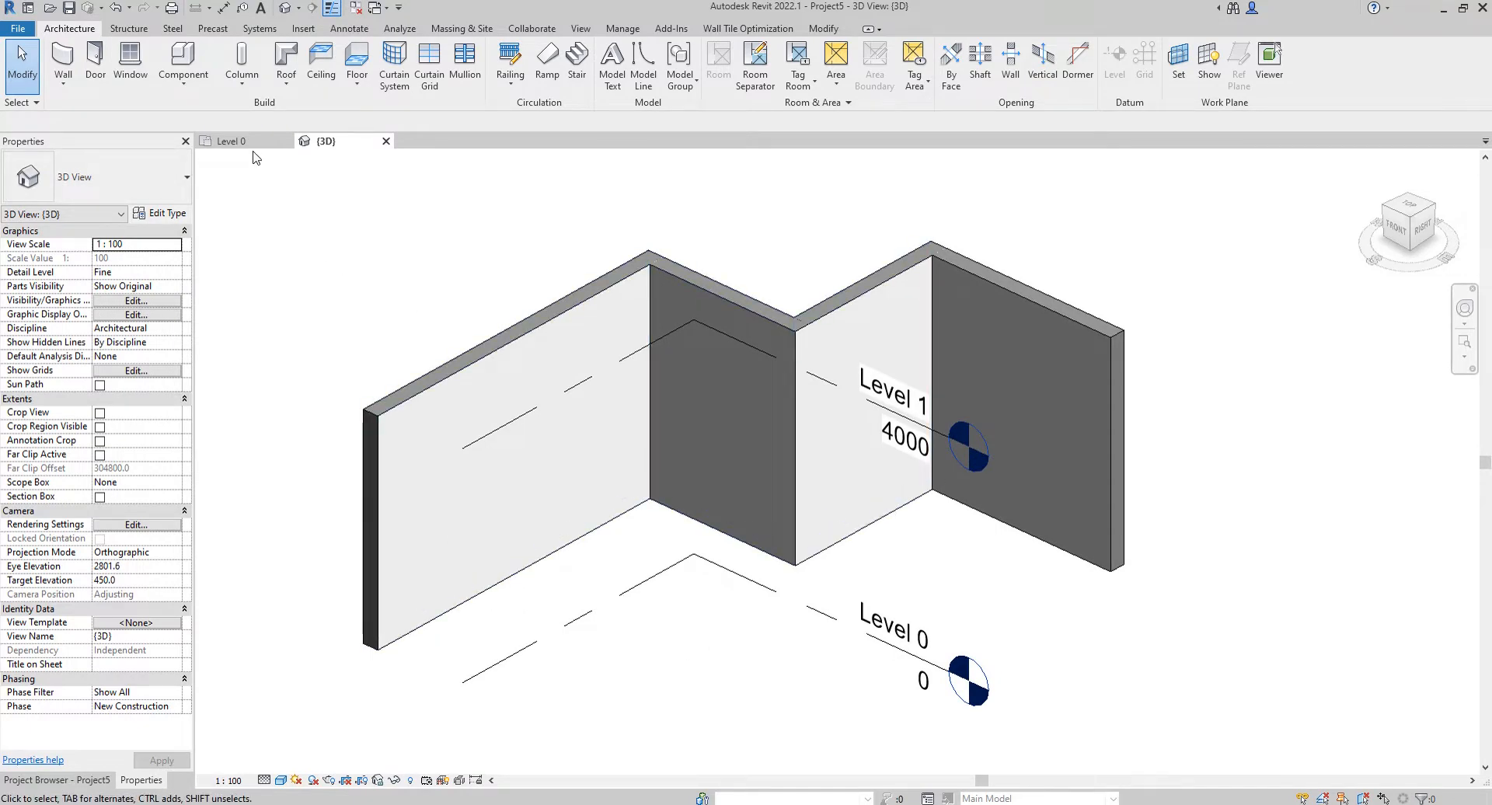
Step: Start a structural floor in the Level 0 plan and sketch a rectangular boundary between the outer corners of the two free wall ends
{"action": "left_click", "coordinate": [233, 140]}
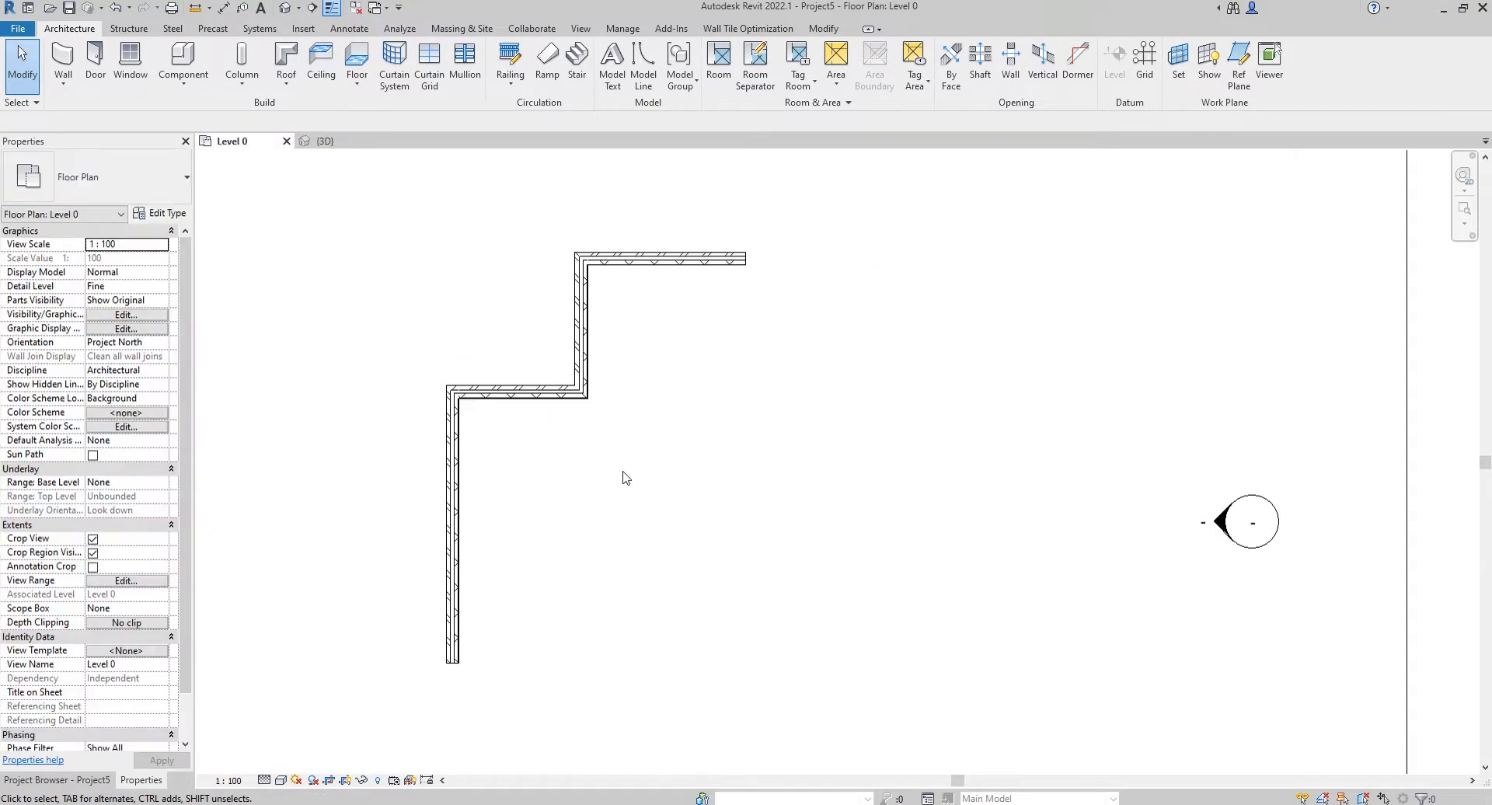
{"action": "left_click", "coordinate": [365, 97]}
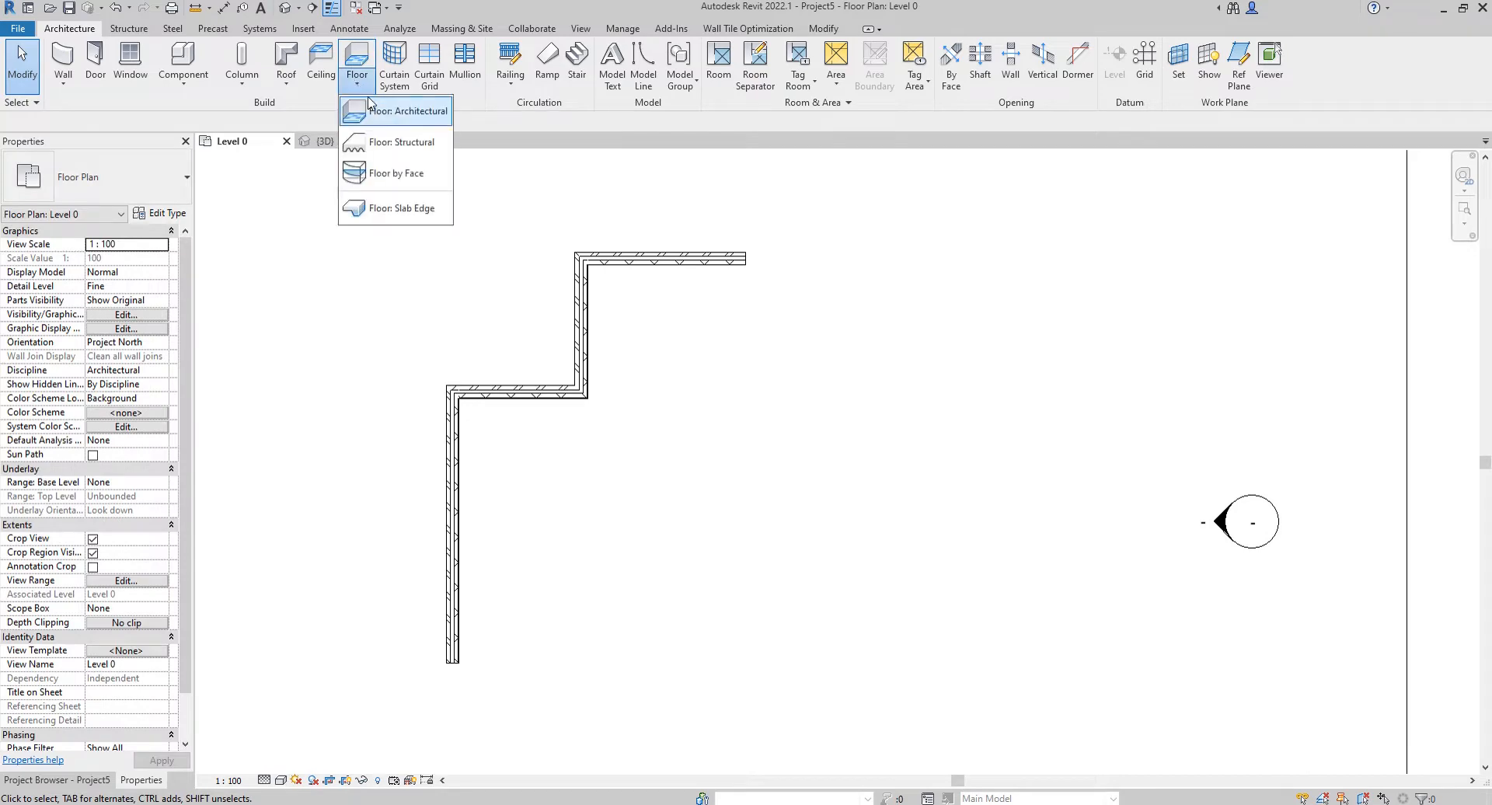
{"action": "left_click", "coordinate": [400, 142]}
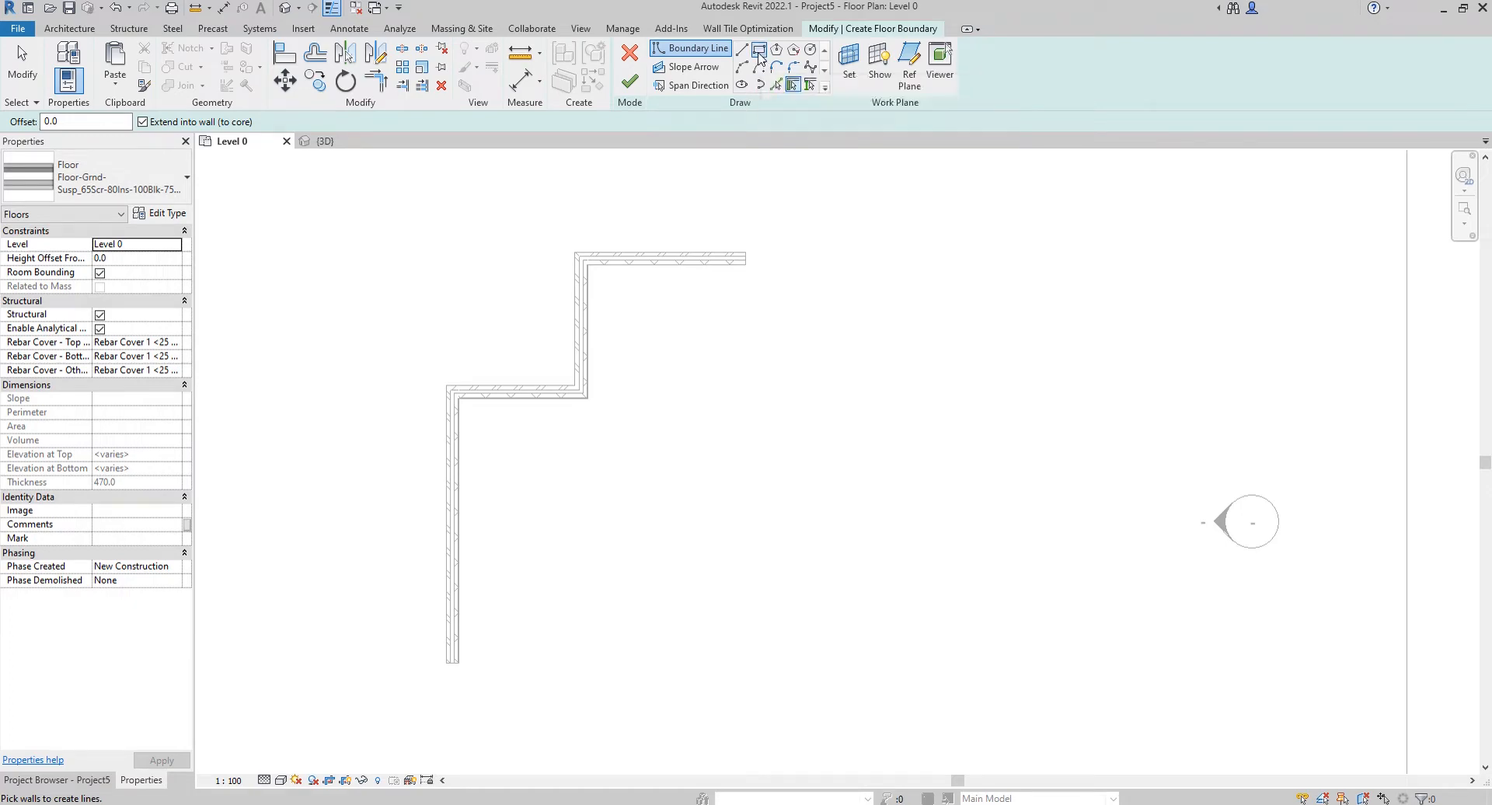
{"action": "left_click", "coordinate": [759, 51]}
{"action": "scroll", "coordinate": [439, 676], "scroll_direction": "up", "scroll_amount": 1}
{"action": "scroll", "coordinate": [439, 676], "scroll_direction": "up", "scroll_amount": 1}
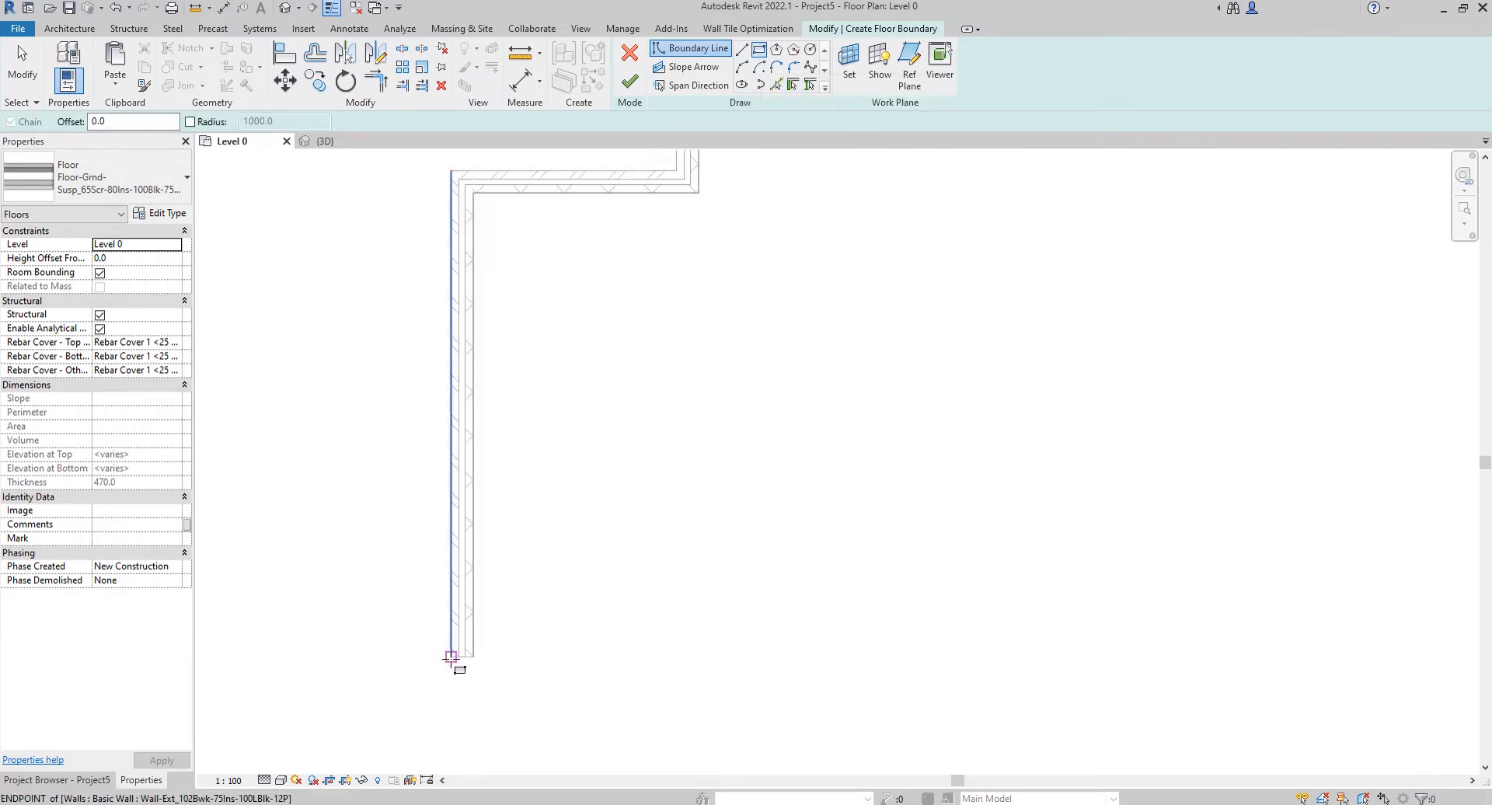
{"action": "scroll", "coordinate": [450, 657], "scroll_direction": "up", "scroll_amount": 1}
{"action": "left_click", "coordinate": [452, 649]}
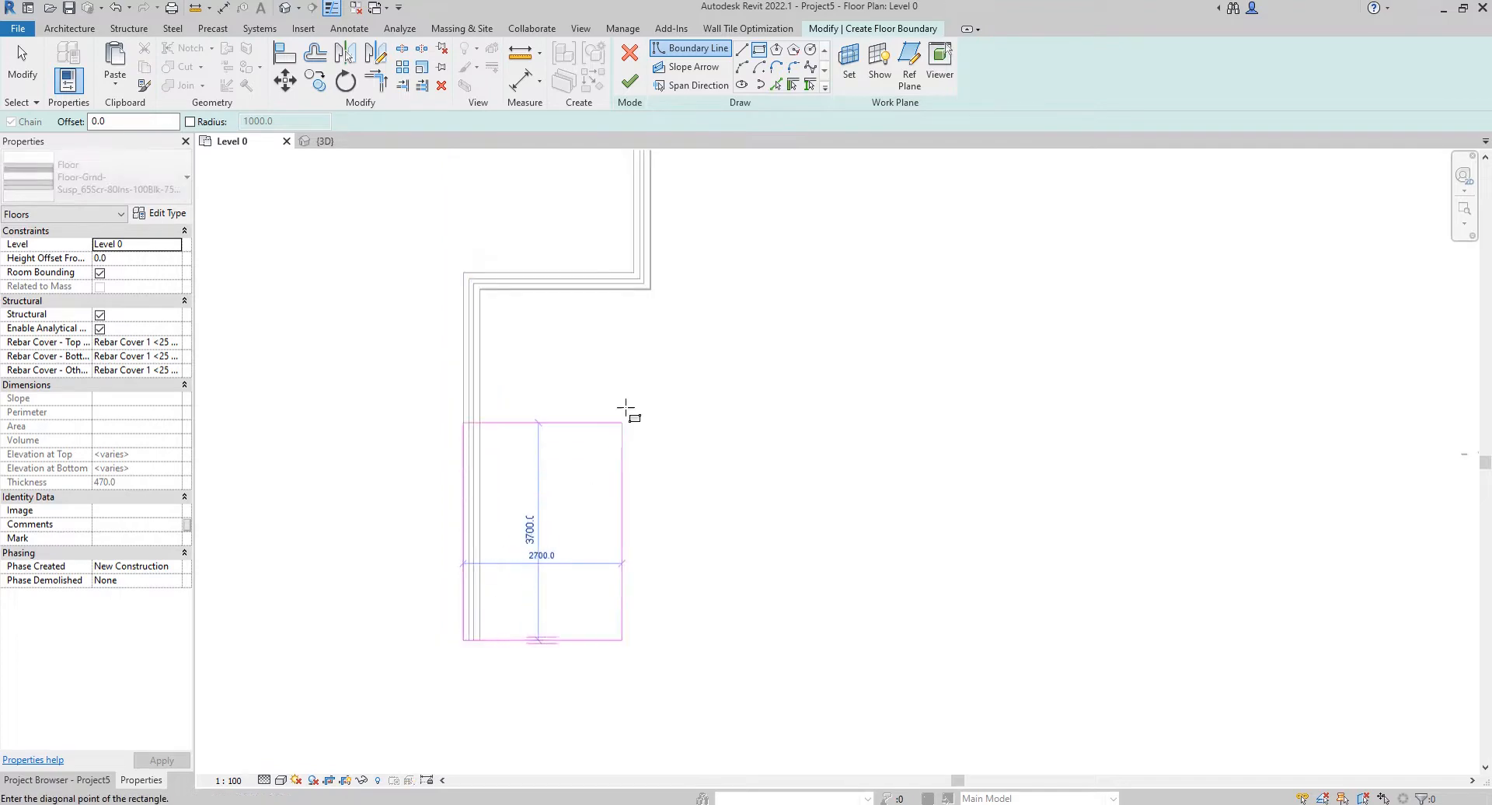
{"action": "middle_click_drag", "start_coordinate": [632, 407], "coordinate": [453, 549]}
{"action": "scroll", "coordinate": [633, 266], "scroll_direction": "up", "scroll_amount": 1}
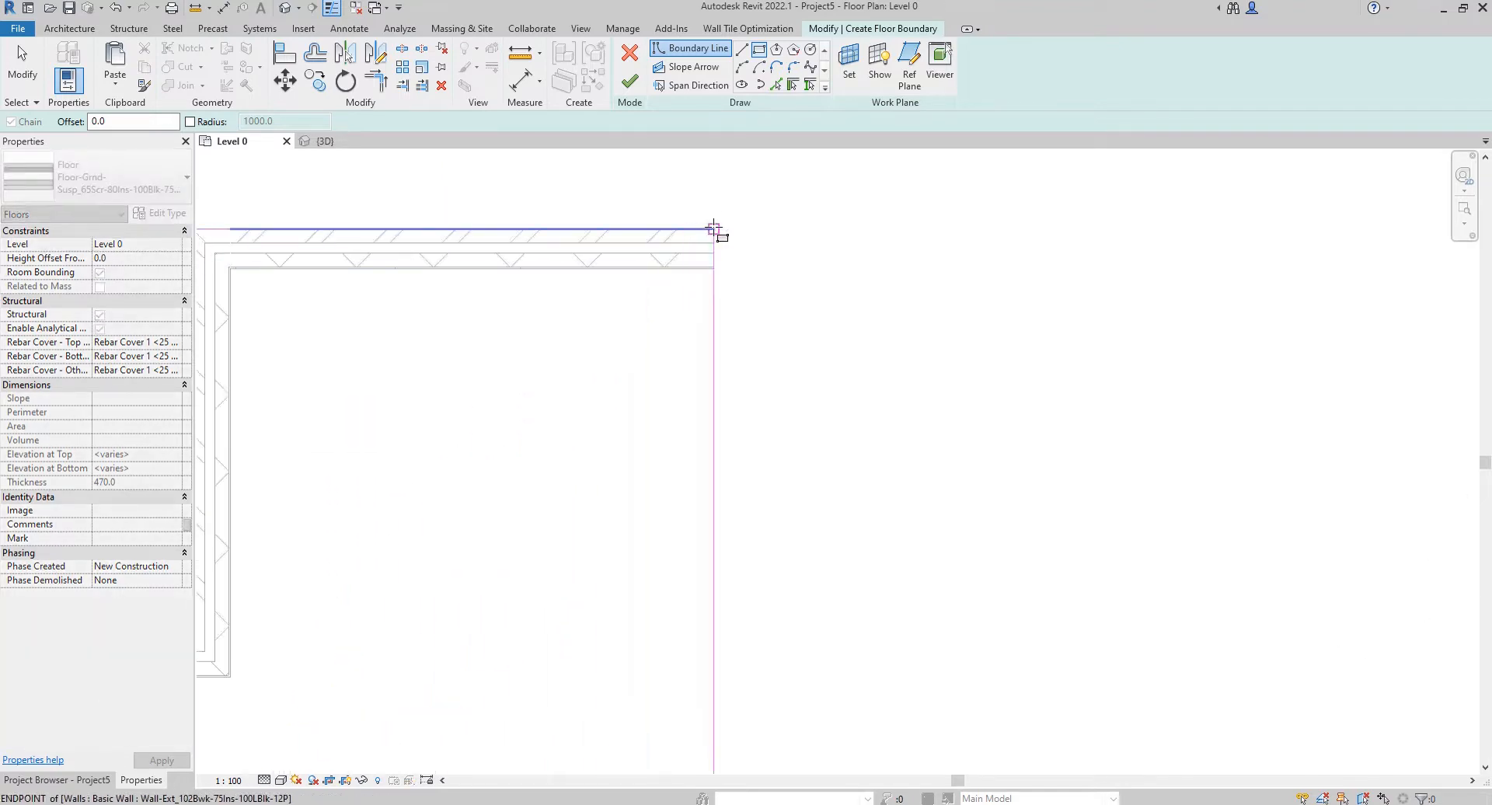
{"action": "left_click", "coordinate": [716, 226]}
{"action": "scroll", "coordinate": [801, 280], "scroll_direction": "down", "scroll_amount": 1}
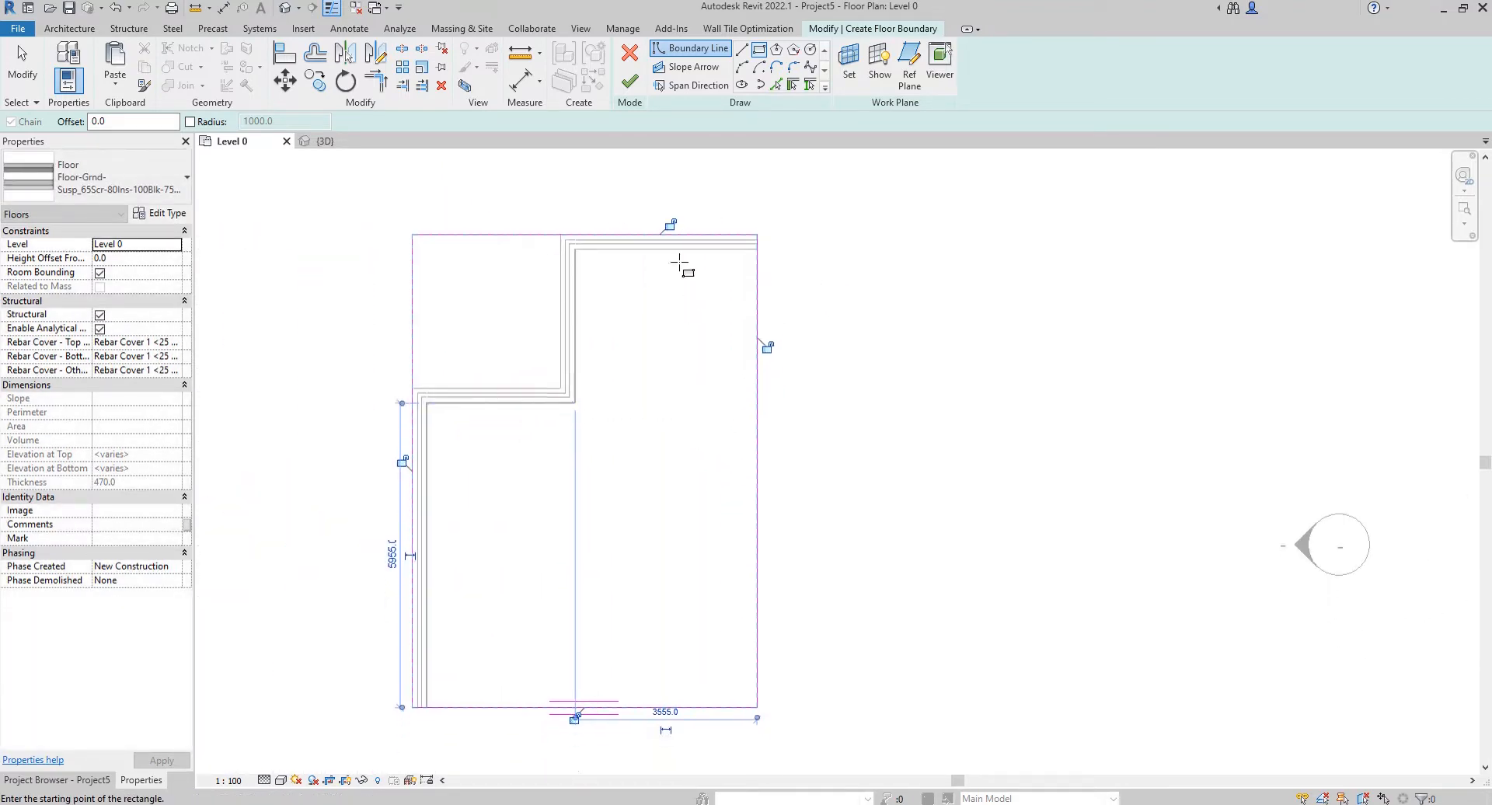
Step: Add two boundary lines to the floor sketch along the outer faces of the stepped walls, closing off the inner notch
{"action": "key", "text": "Escape"}
{"action": "key", "text": "Escape"}
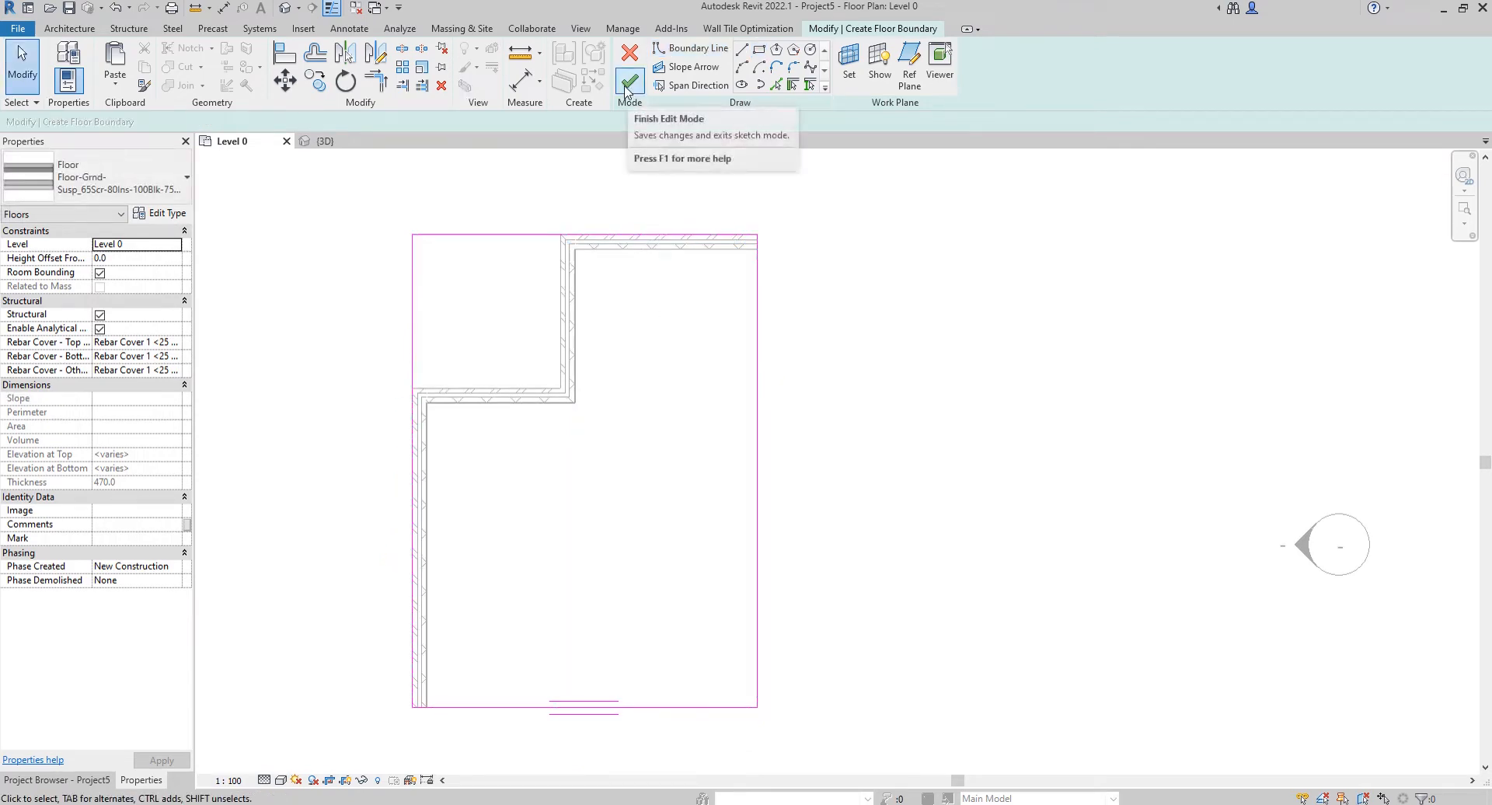
{"action": "left_click", "coordinate": [741, 49]}
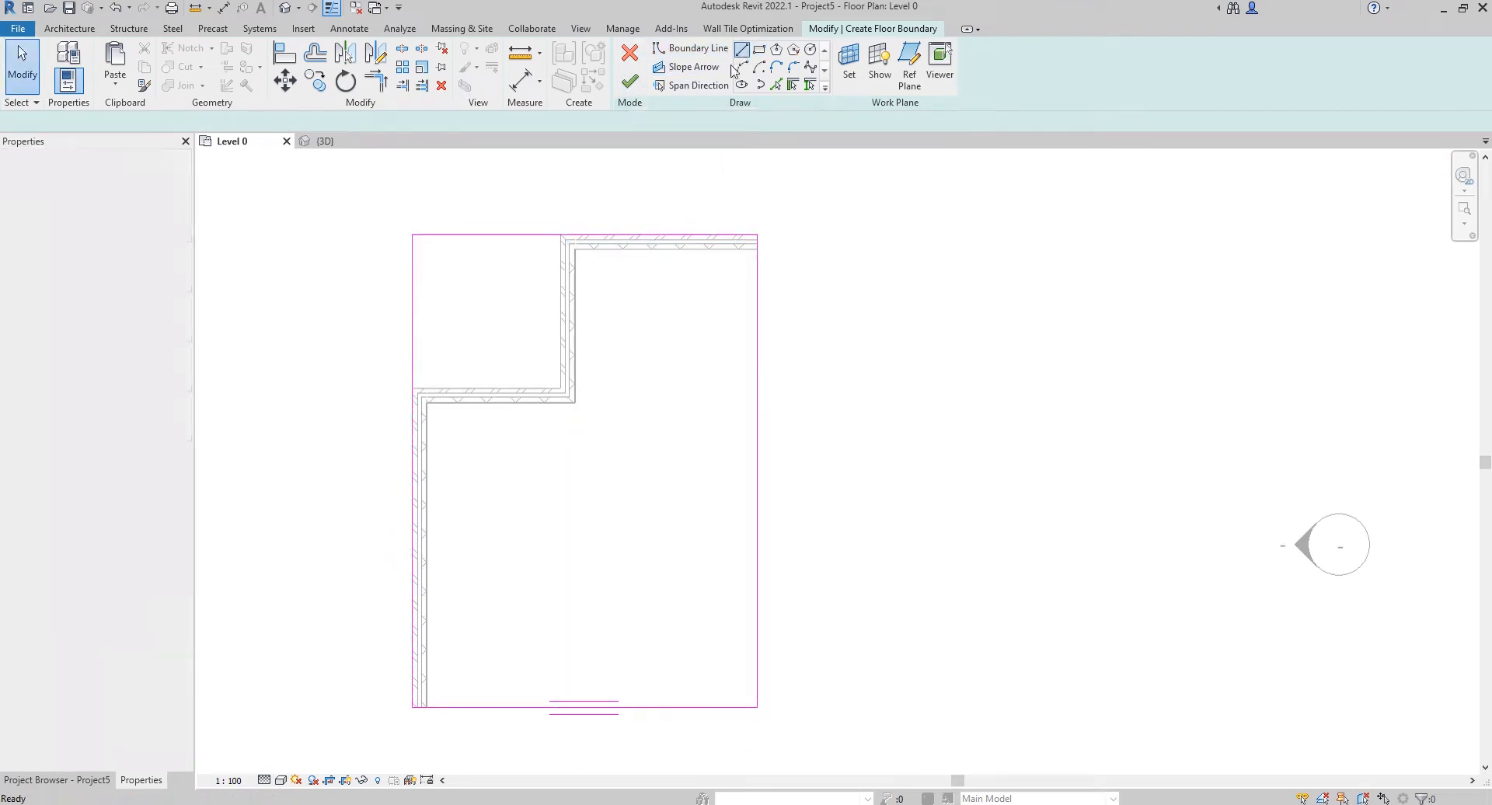
{"action": "scroll", "coordinate": [436, 353], "scroll_direction": "up", "scroll_amount": 3}
{"action": "left_click", "coordinate": [383, 423]}
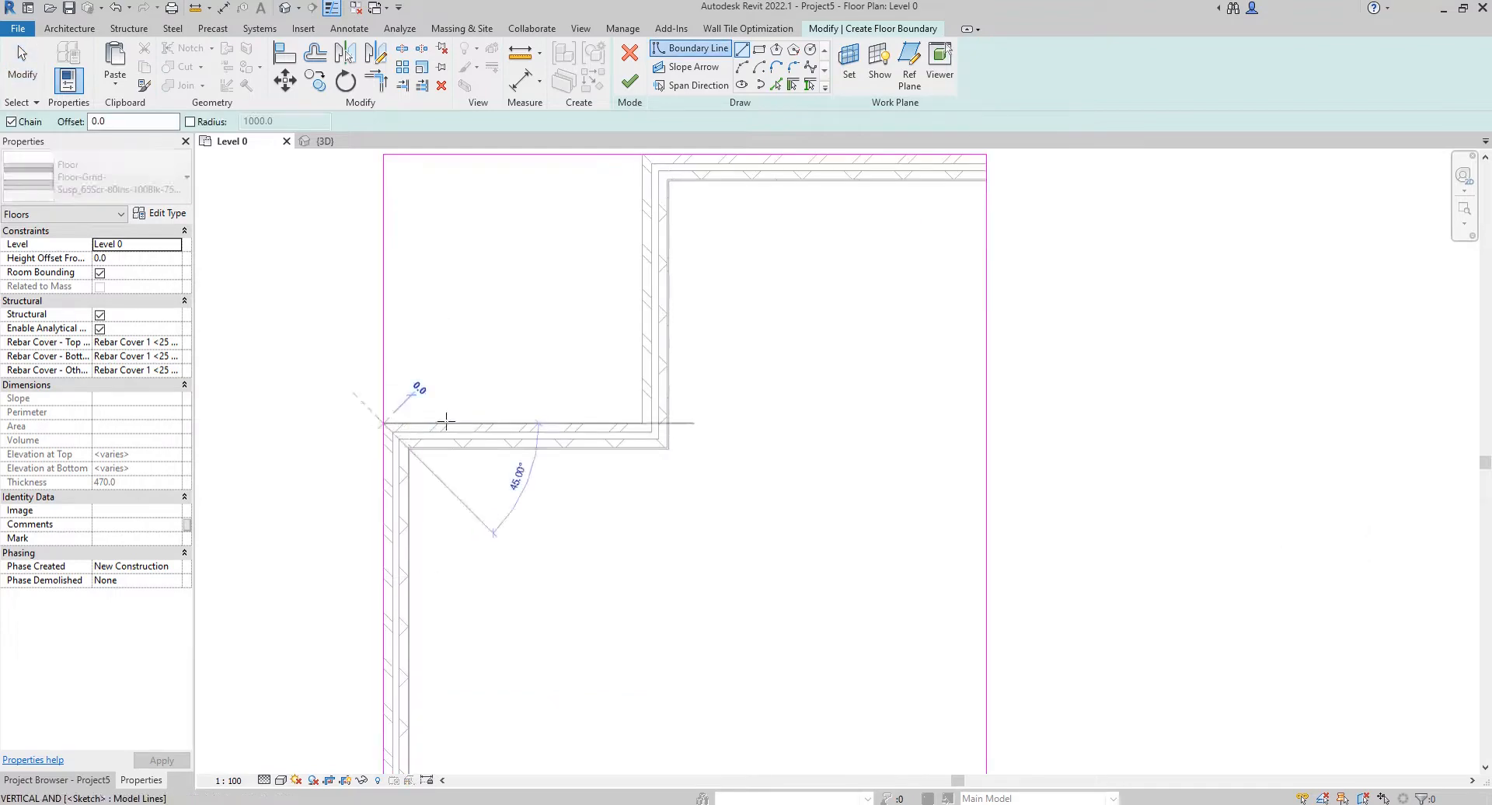
{"action": "left_click", "coordinate": [642, 423]}
{"action": "left_click", "coordinate": [638, 176]}
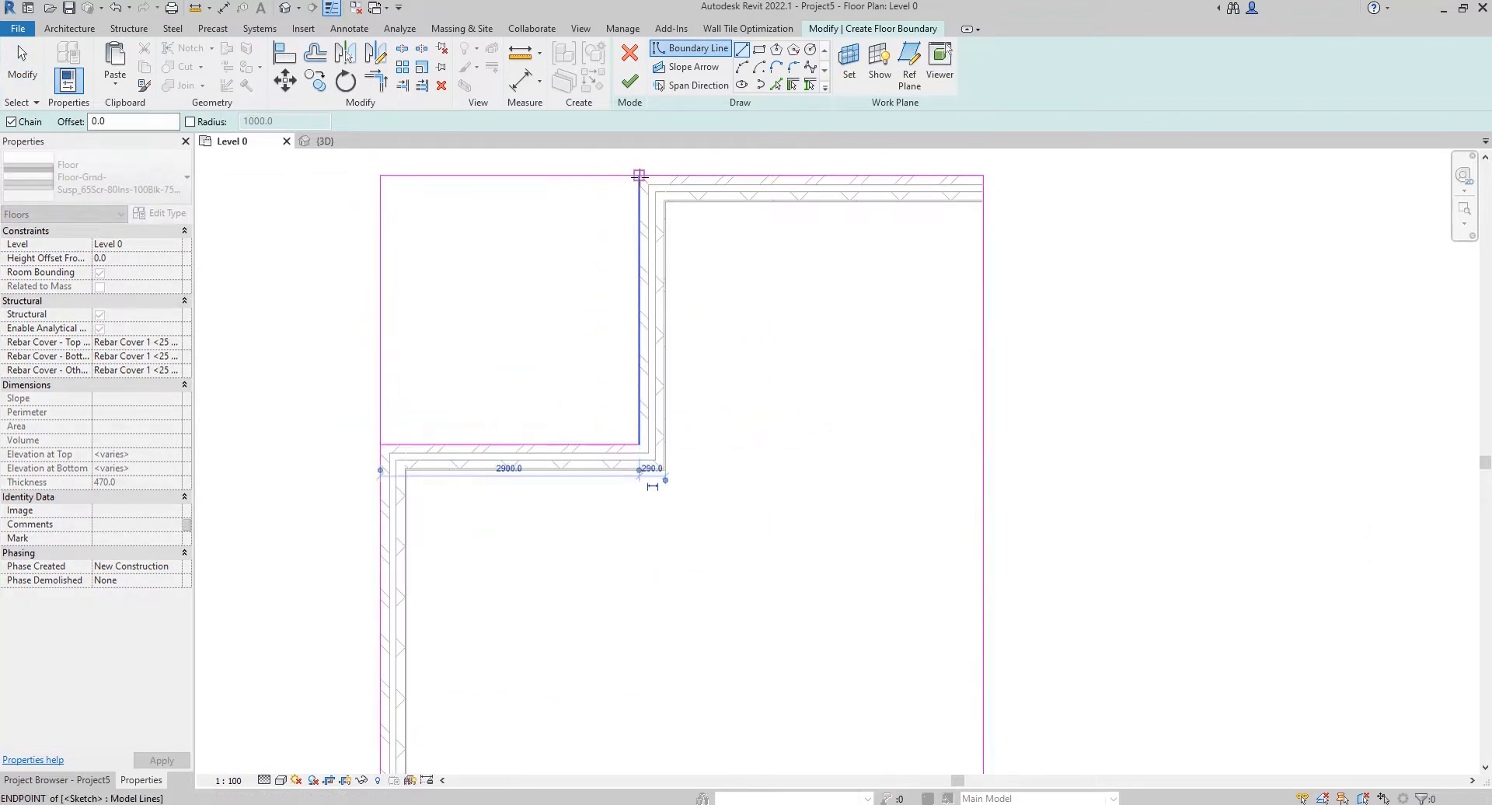
{"action": "key", "text": "Escape"}
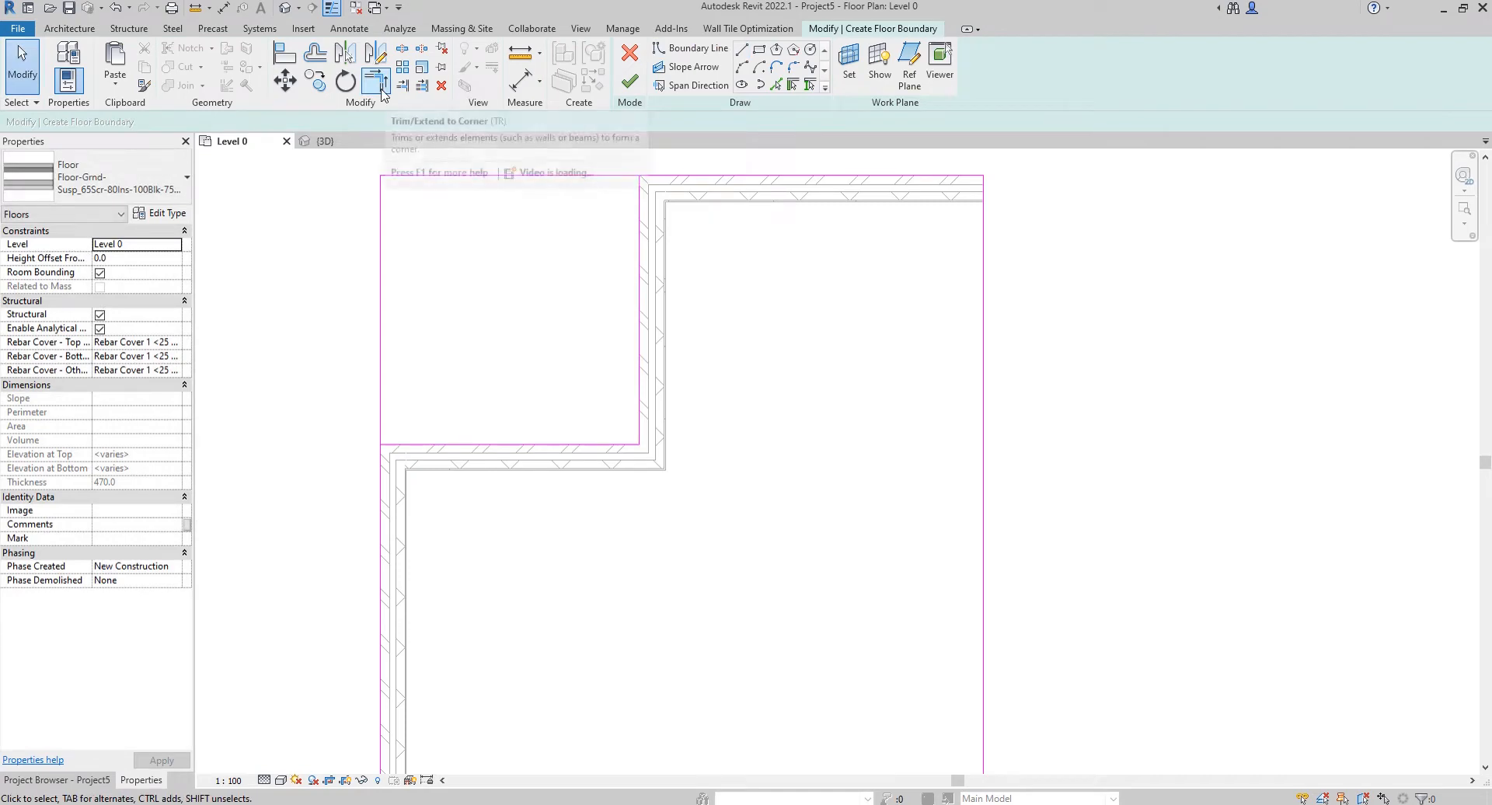
Step: Trim the floor boundary to corners so it follows the stepped walls, and finish the floor sketch
{"action": "left_click", "coordinate": [377, 82]}
{"action": "left_click", "coordinate": [641, 206]}
{"action": "left_click", "coordinate": [651, 187]}
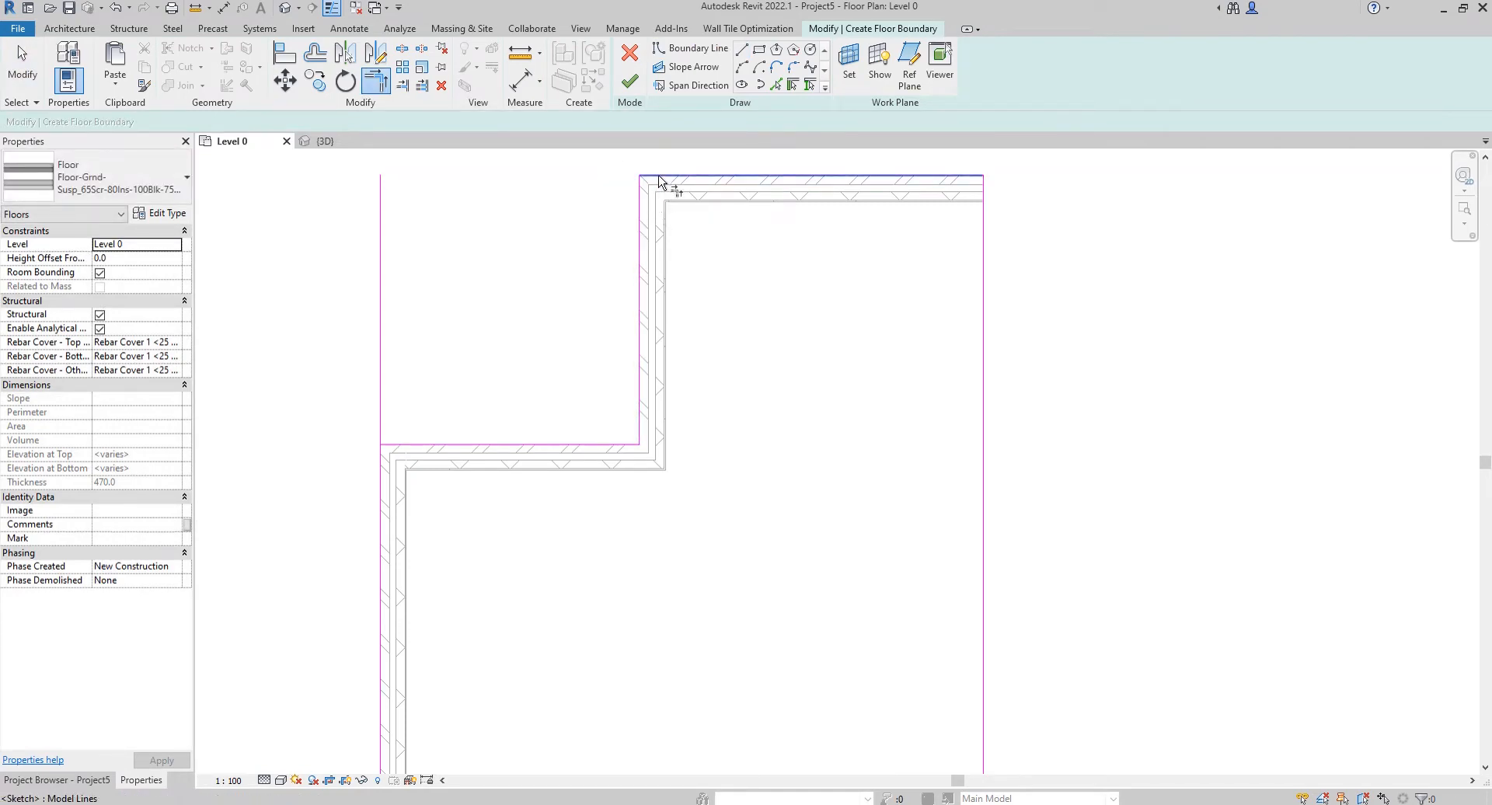
{"action": "left_click", "coordinate": [379, 471]}
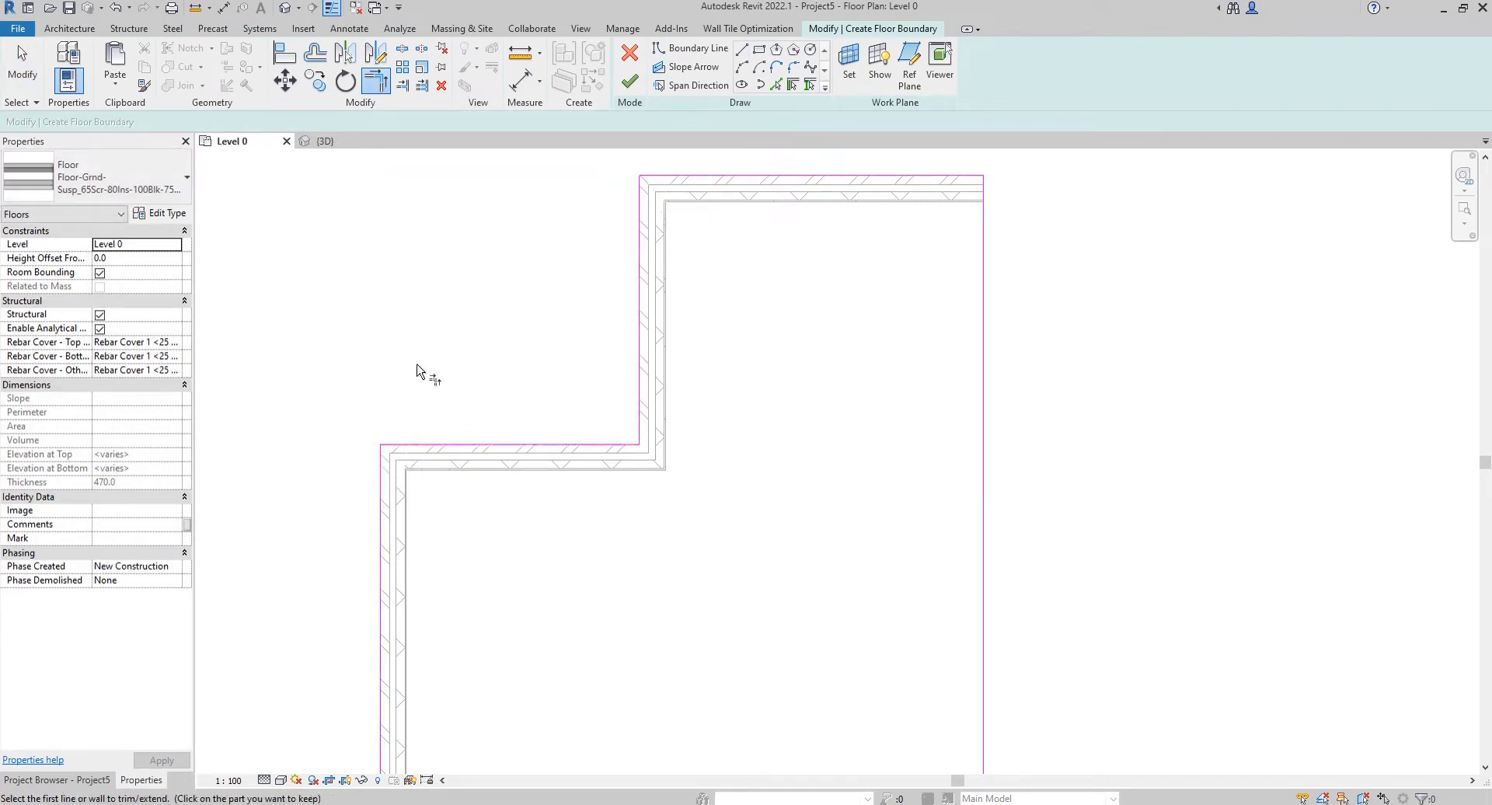
{"action": "scroll", "coordinate": [533, 422], "scroll_direction": "down", "scroll_amount": 3}
{"action": "key", "text": "Escape"}
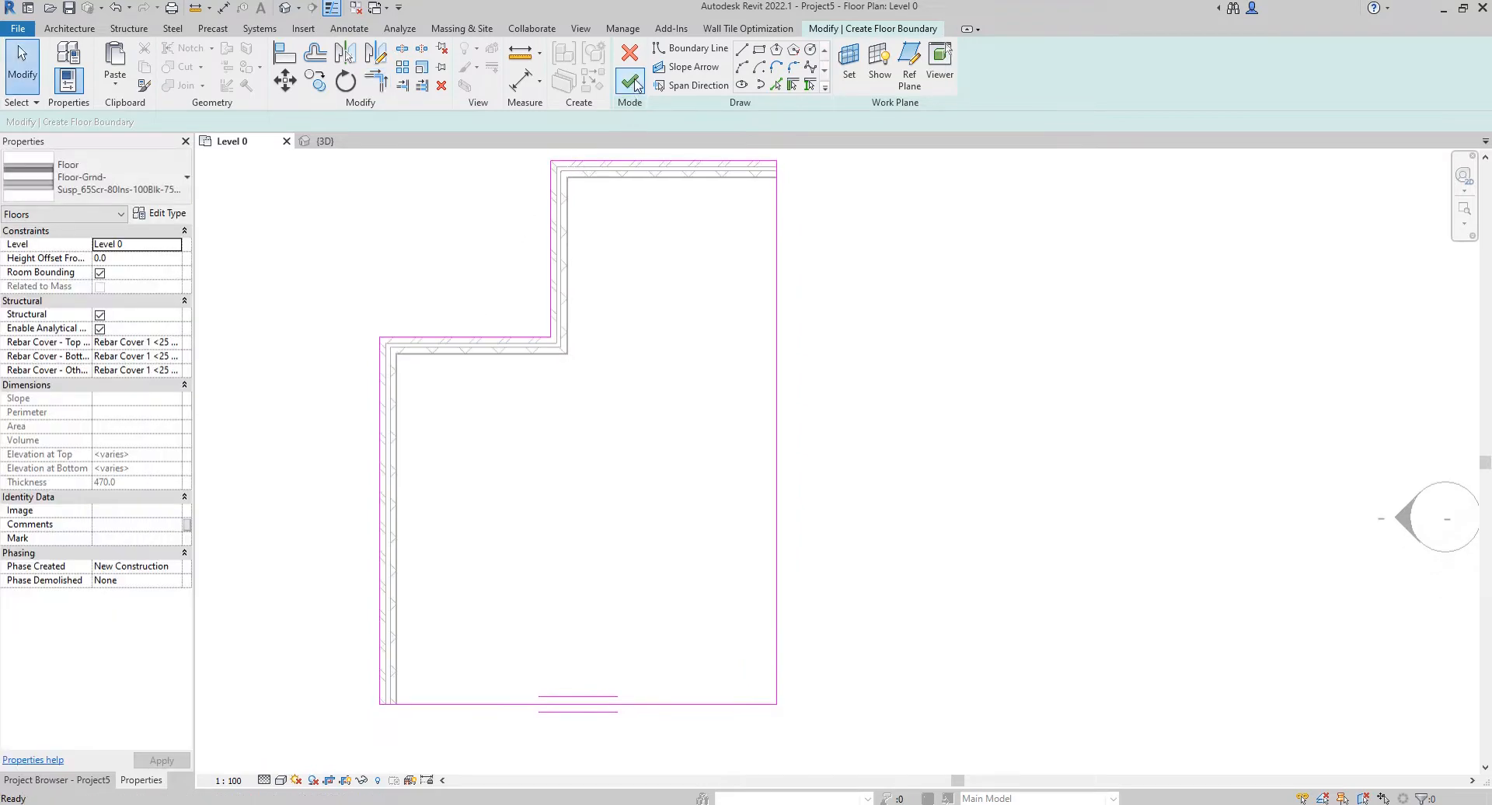
{"action": "left_click", "coordinate": [630, 81]}
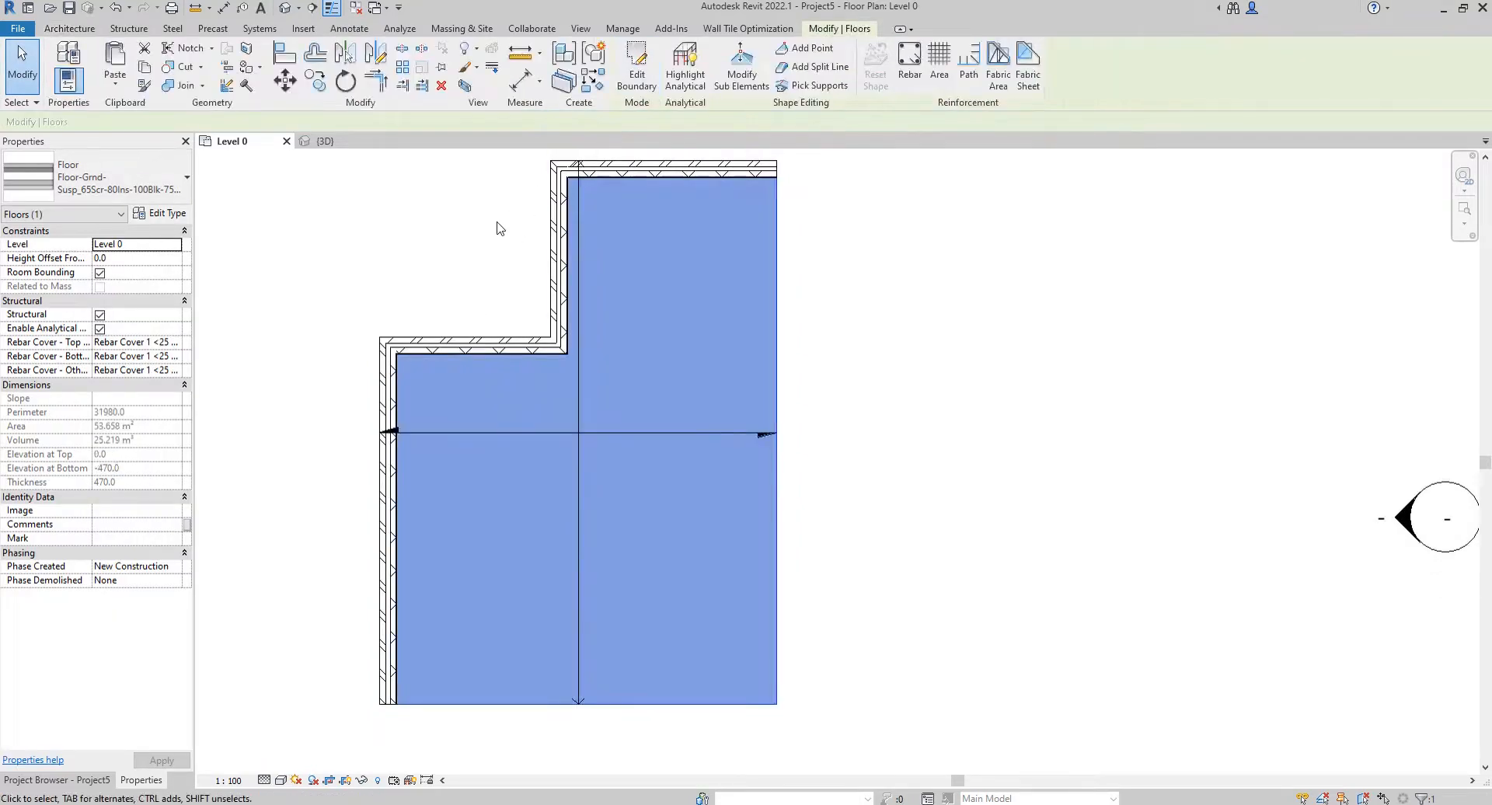
{"action": "left_click", "coordinate": [659, 340]}
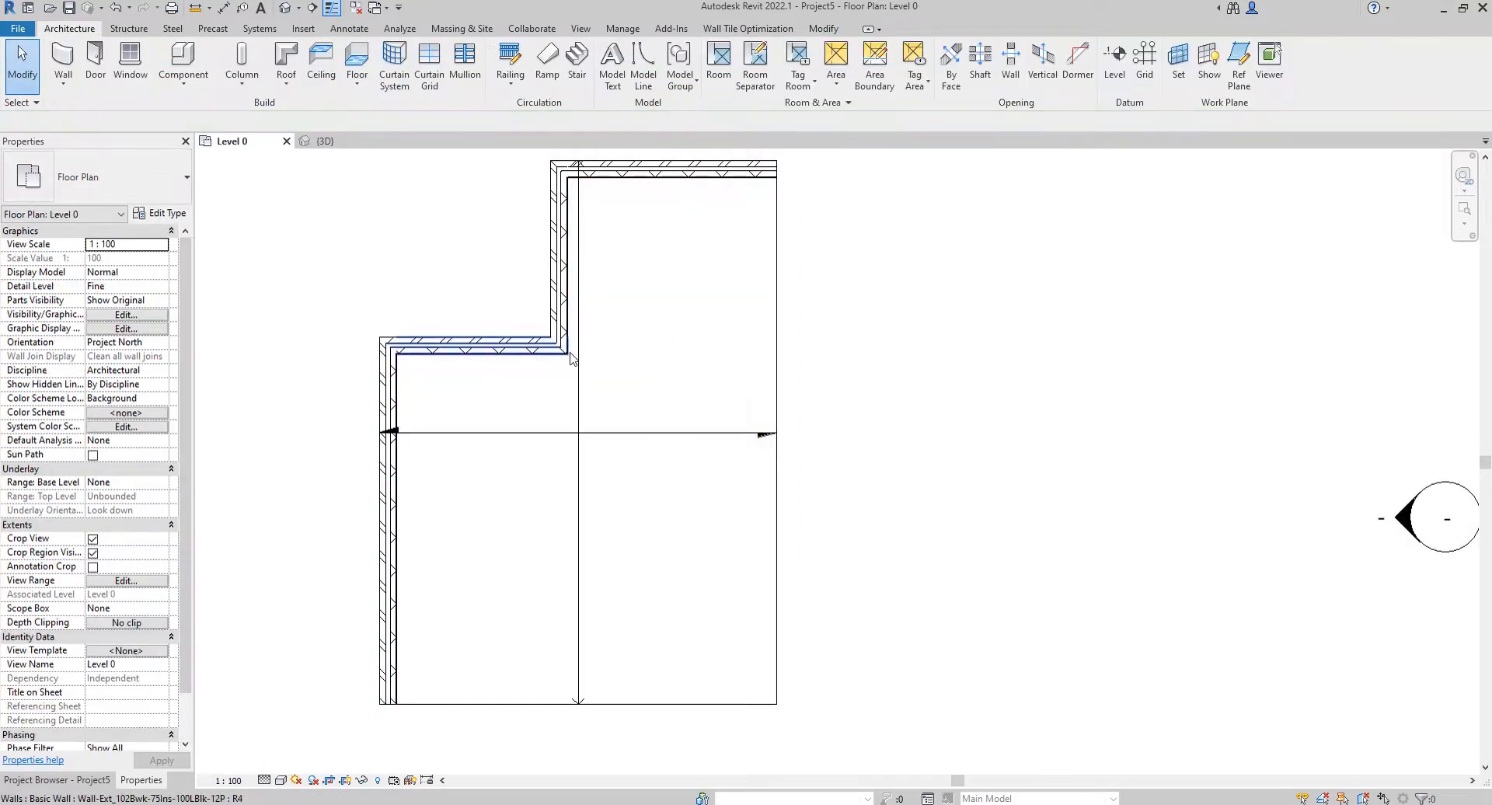
Step: Change the floor's type to Floor-Upper_160mmConc-CorusComFlor51 in the 3D view
{"action": "left_click", "coordinate": [324, 141]}
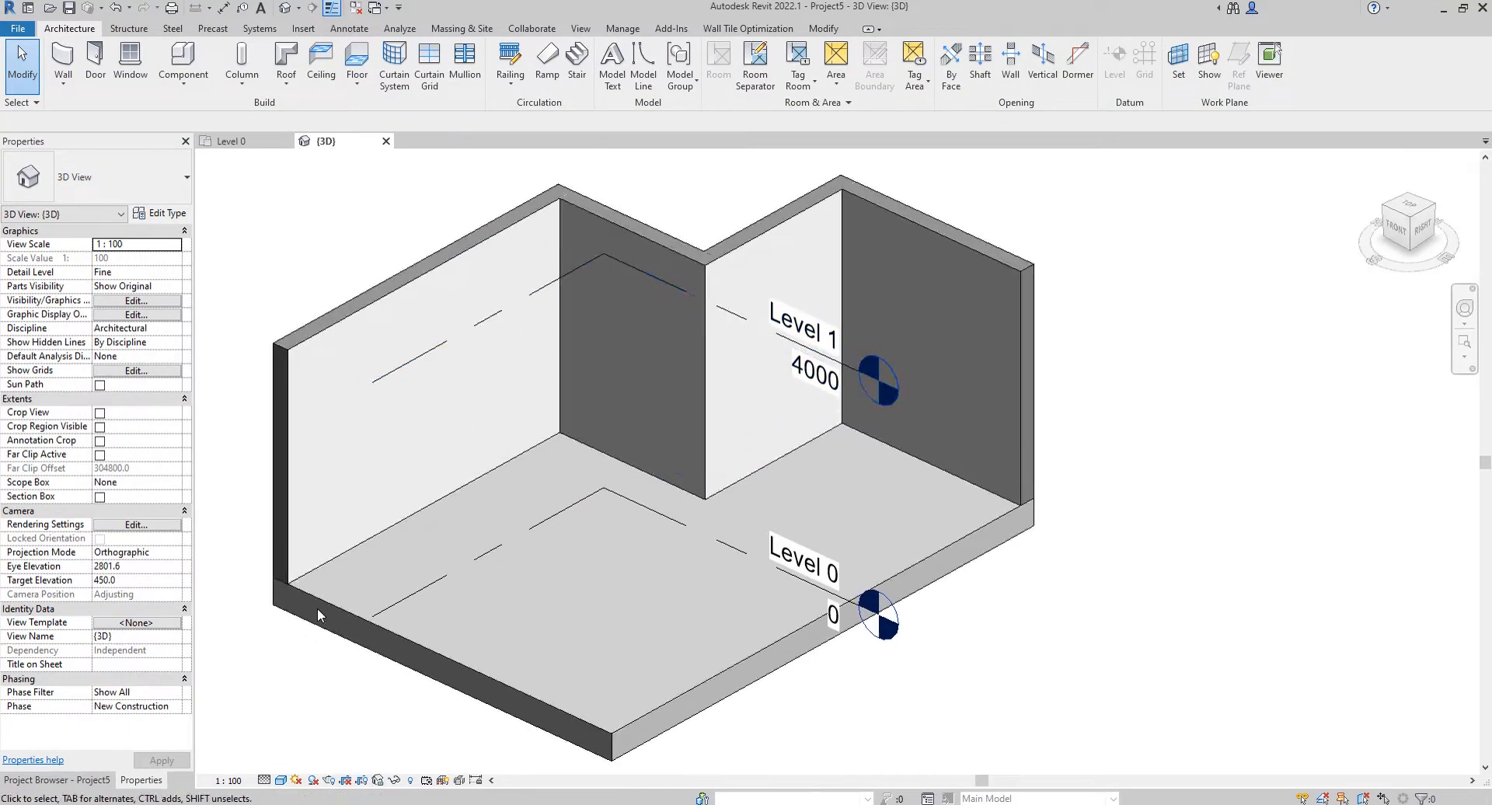
{"action": "left_click", "coordinate": [320, 598]}
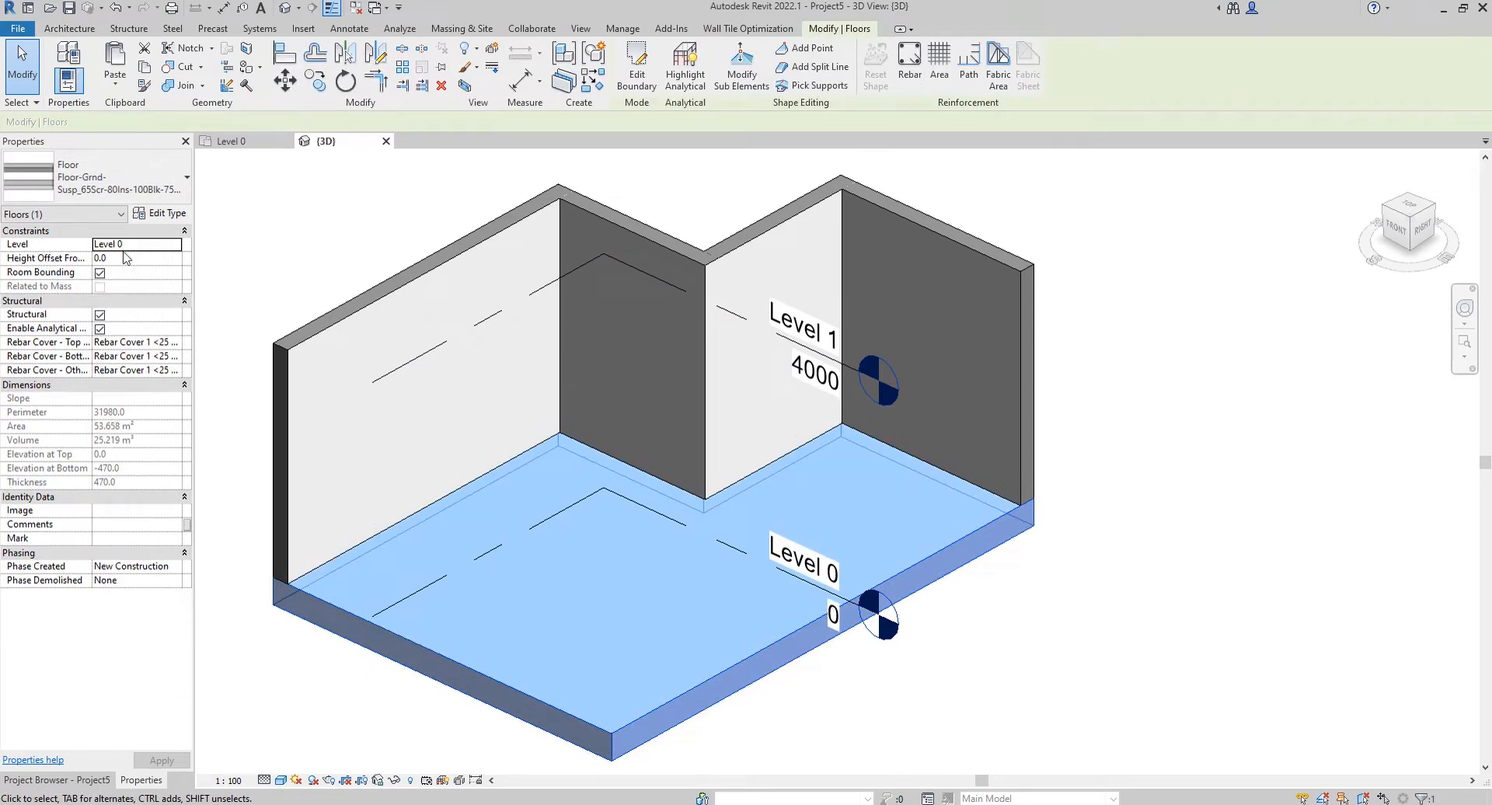
{"action": "left_click", "coordinate": [117, 178]}
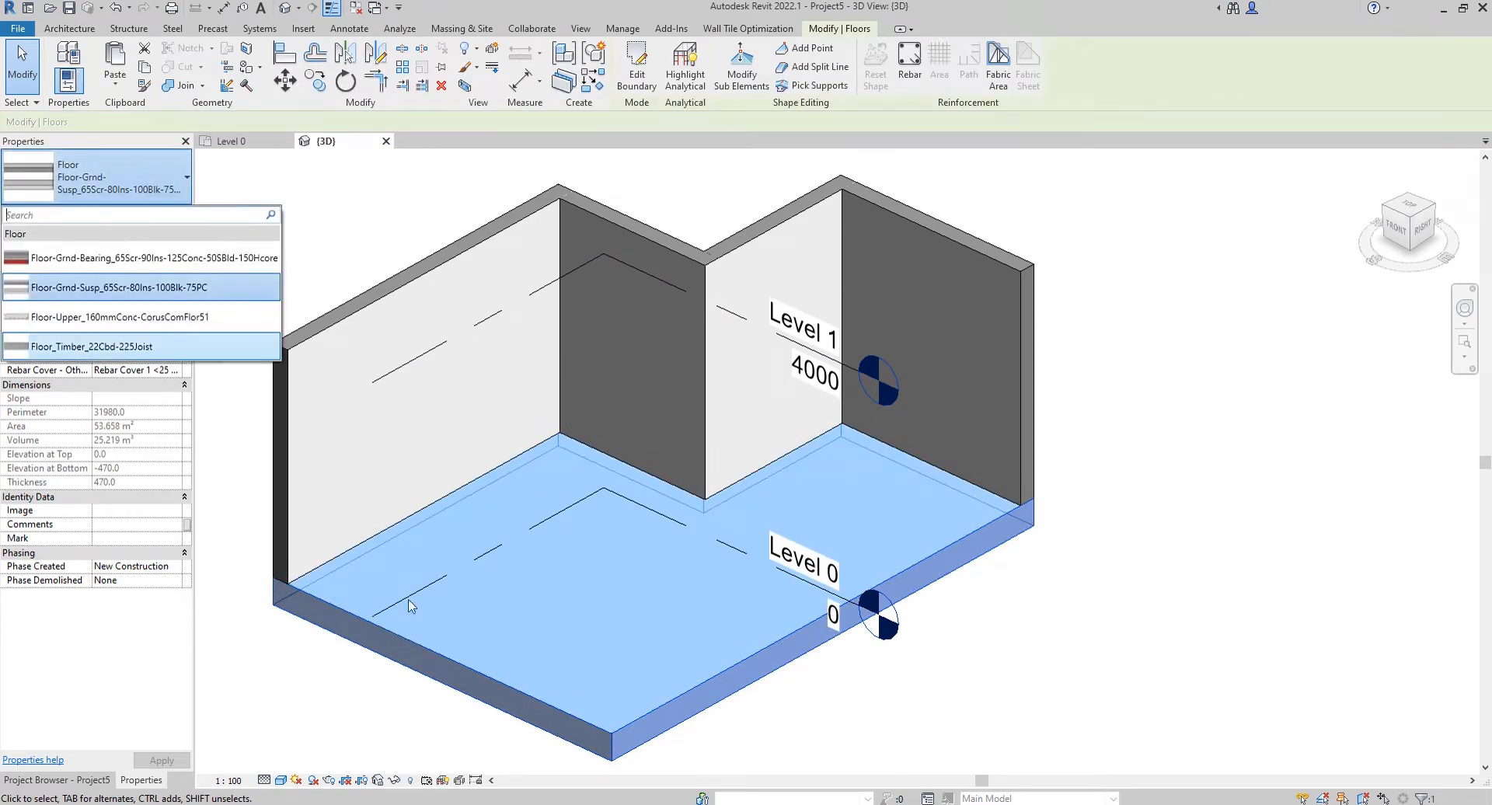
{"action": "left_click", "coordinate": [137, 324]}
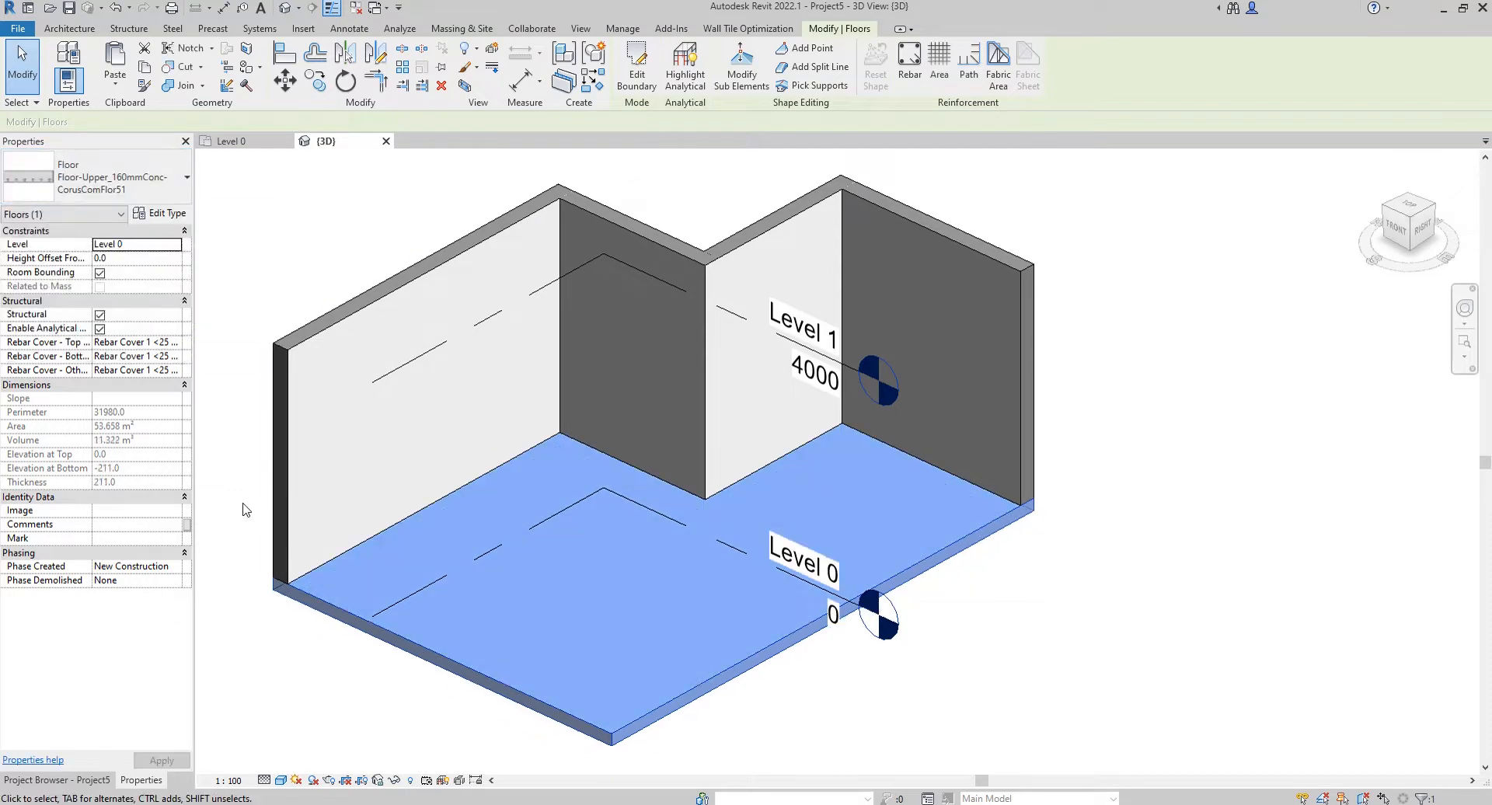
{"action": "left_click", "coordinate": [243, 507]}
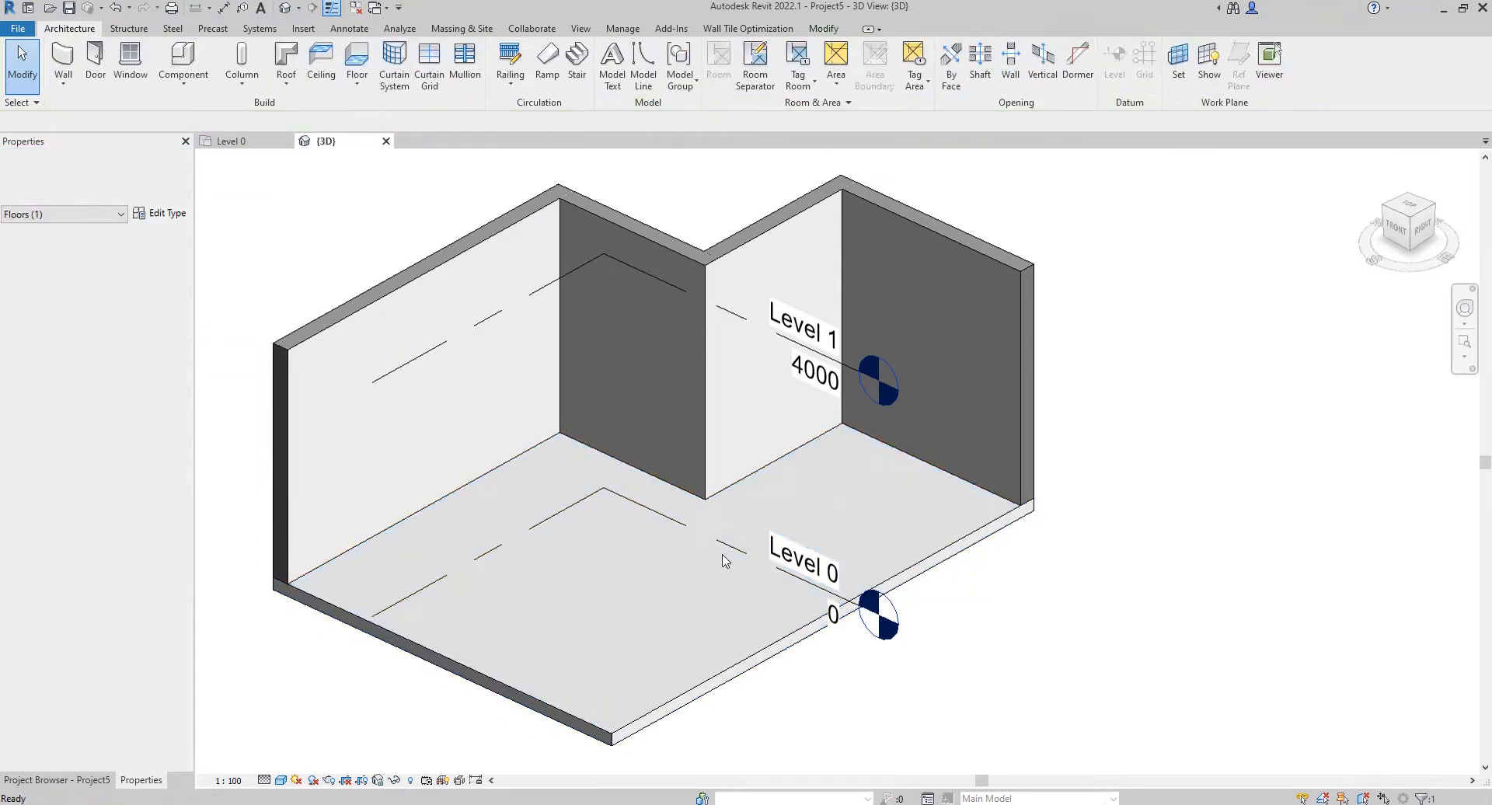
Step: Copy the floor and paste it aligned to Level 1
{"action": "left_click", "coordinate": [438, 655]}
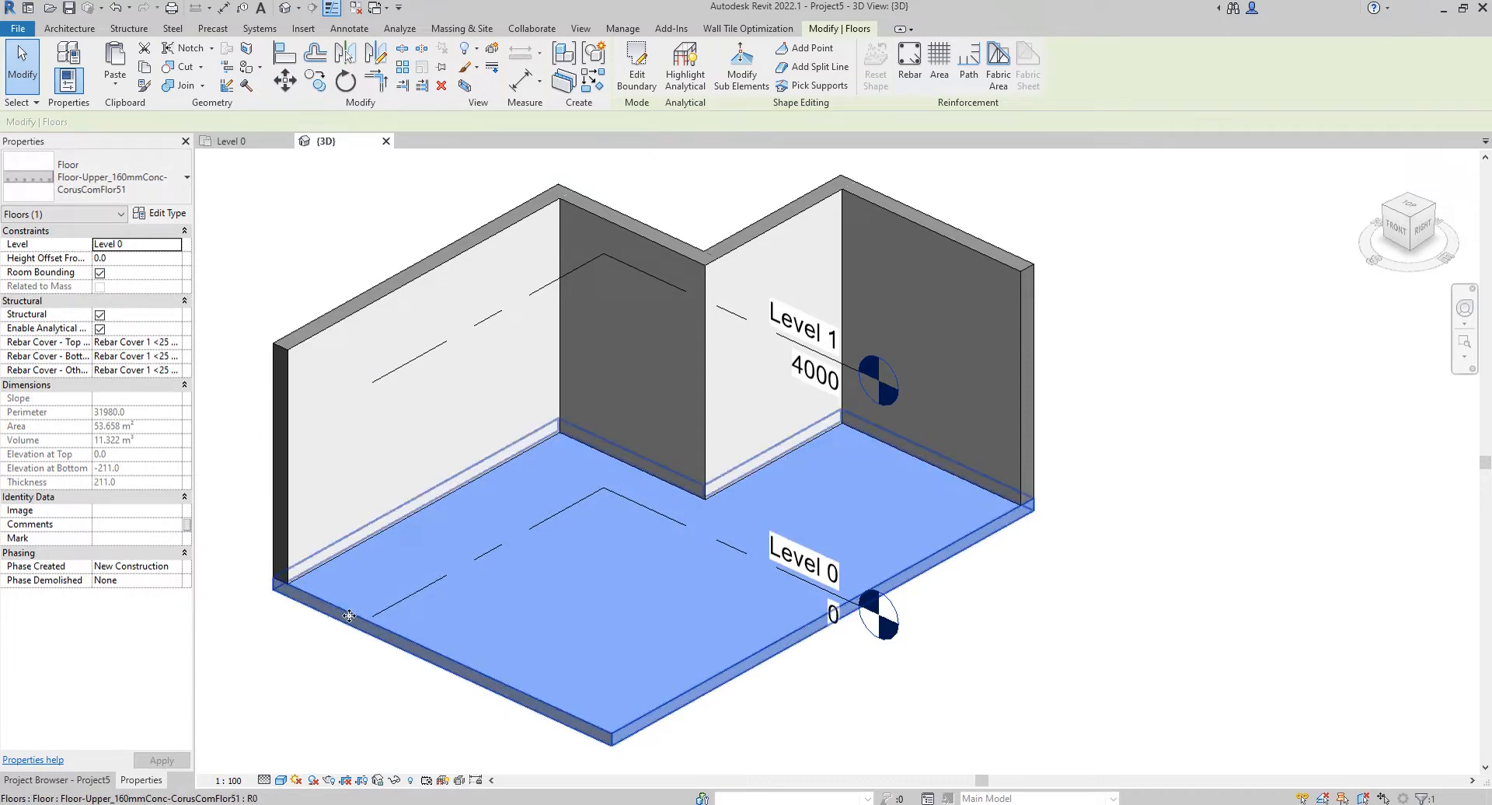
{"action": "left_click", "coordinate": [117, 84]}
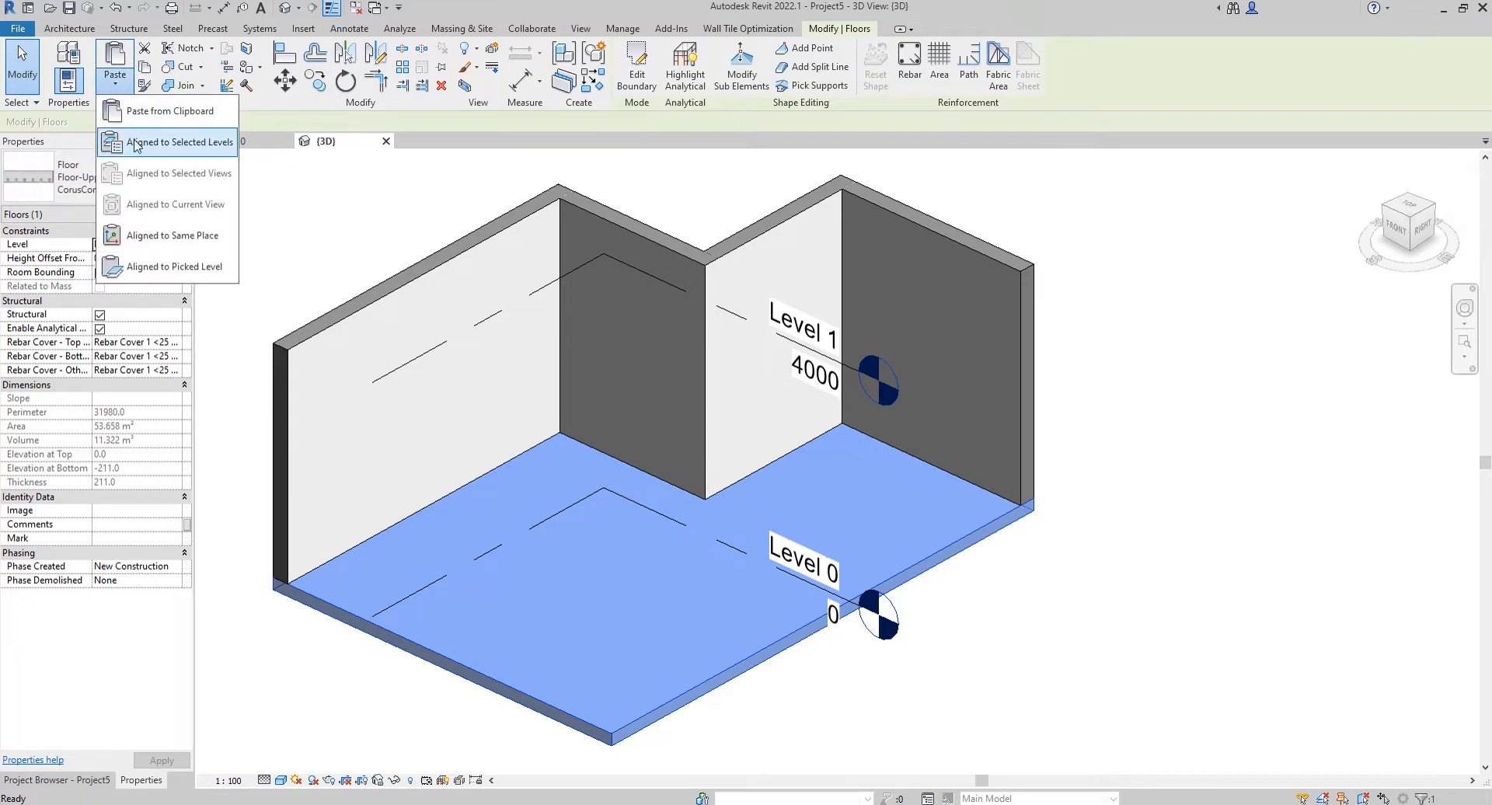
{"action": "left_click", "coordinate": [208, 154]}
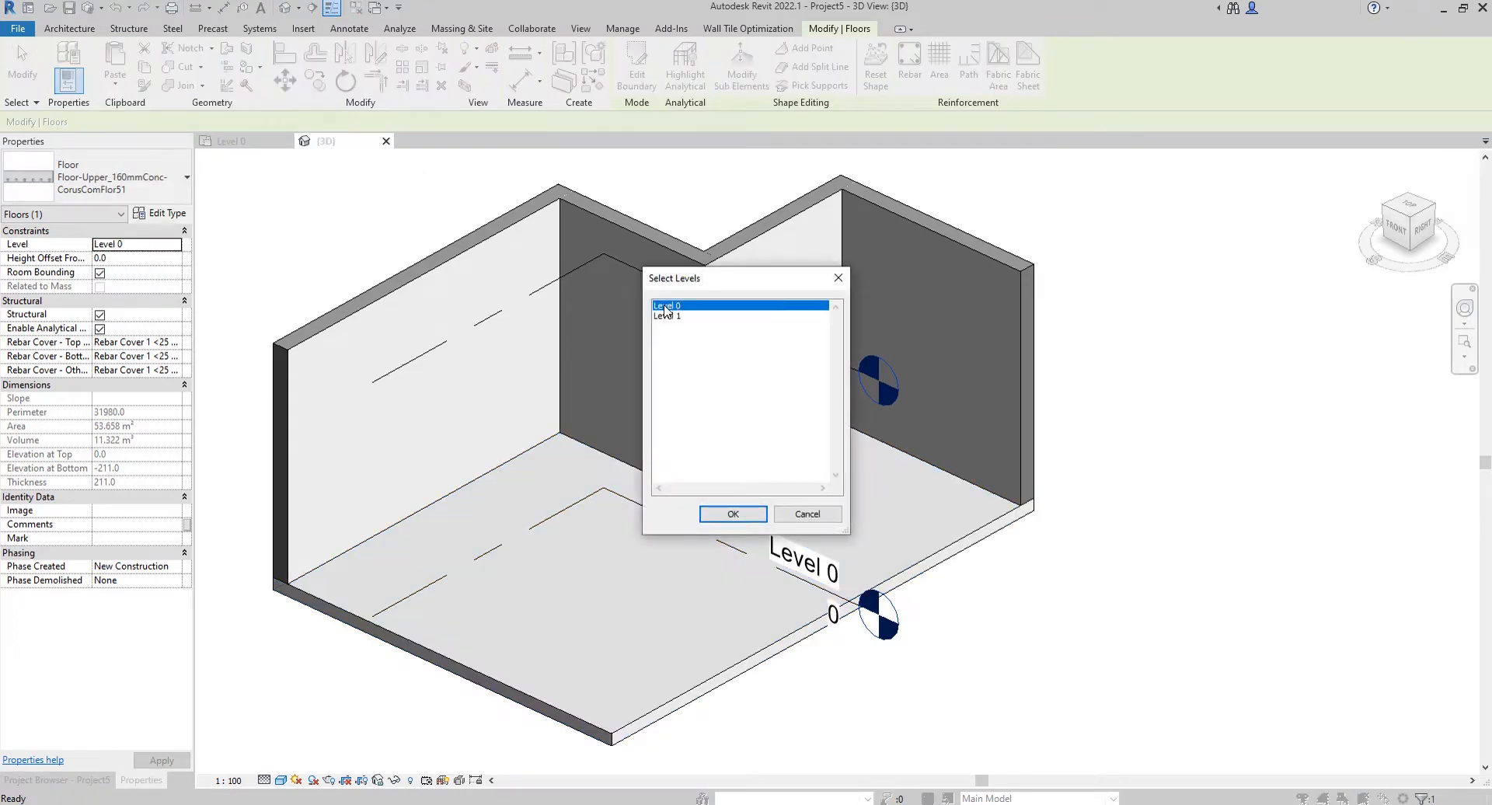
{"action": "left_click_drag", "start_coordinate": [743, 283], "coordinate": [366, 301]}
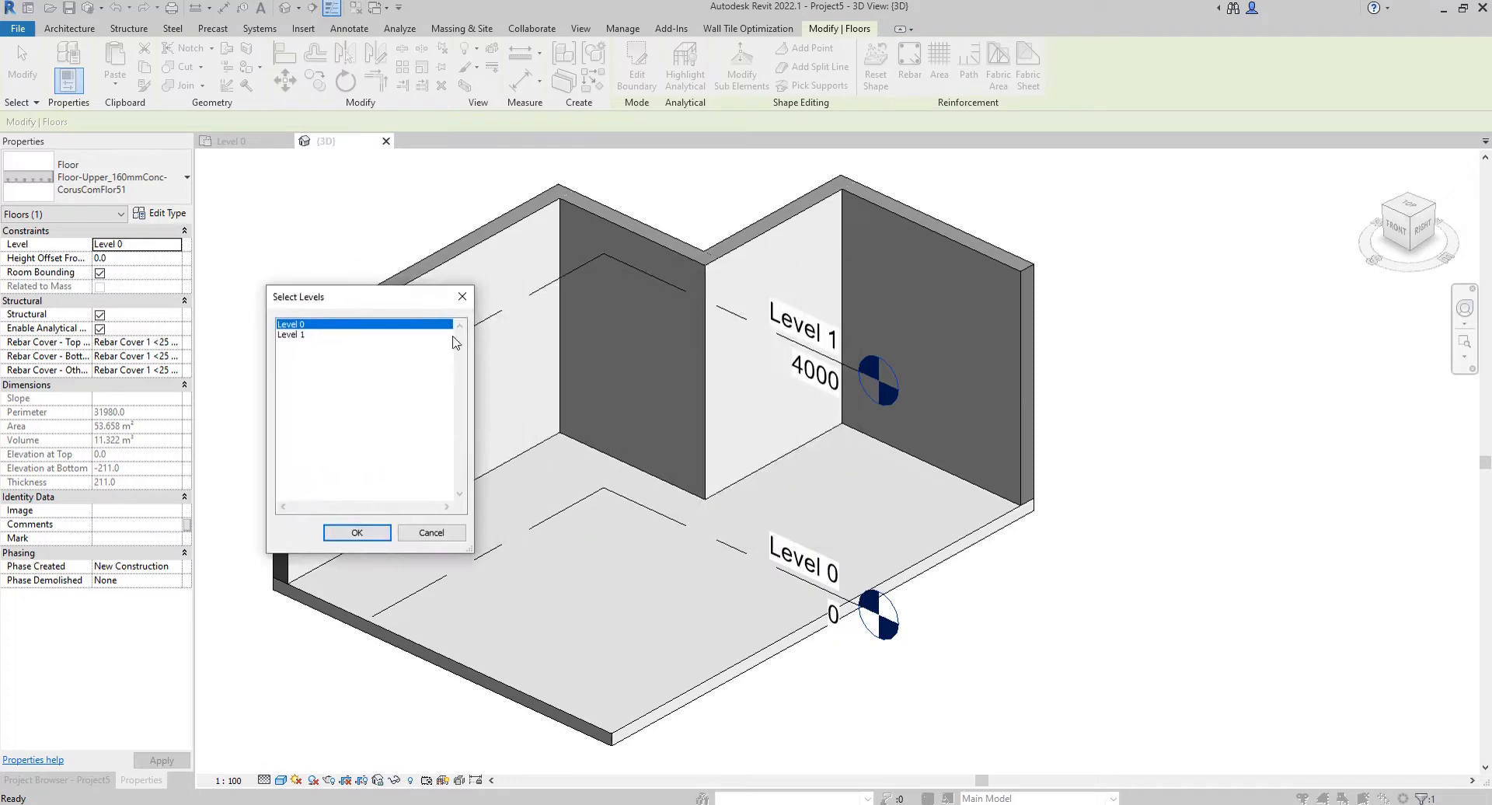
{"action": "left_click", "coordinate": [326, 334]}
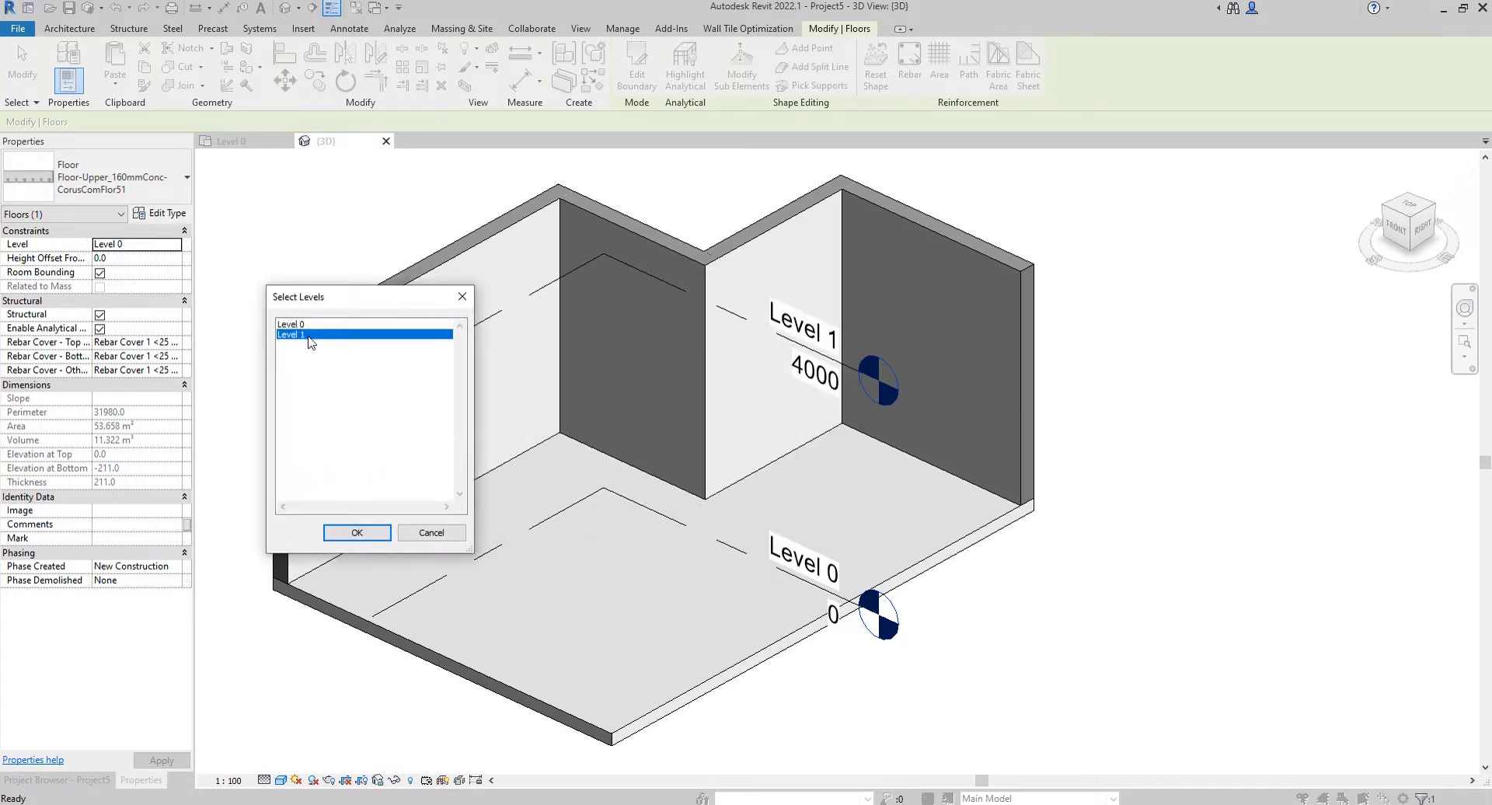
{"action": "left_click", "coordinate": [356, 533]}
{"action": "key", "text": "Escape"}
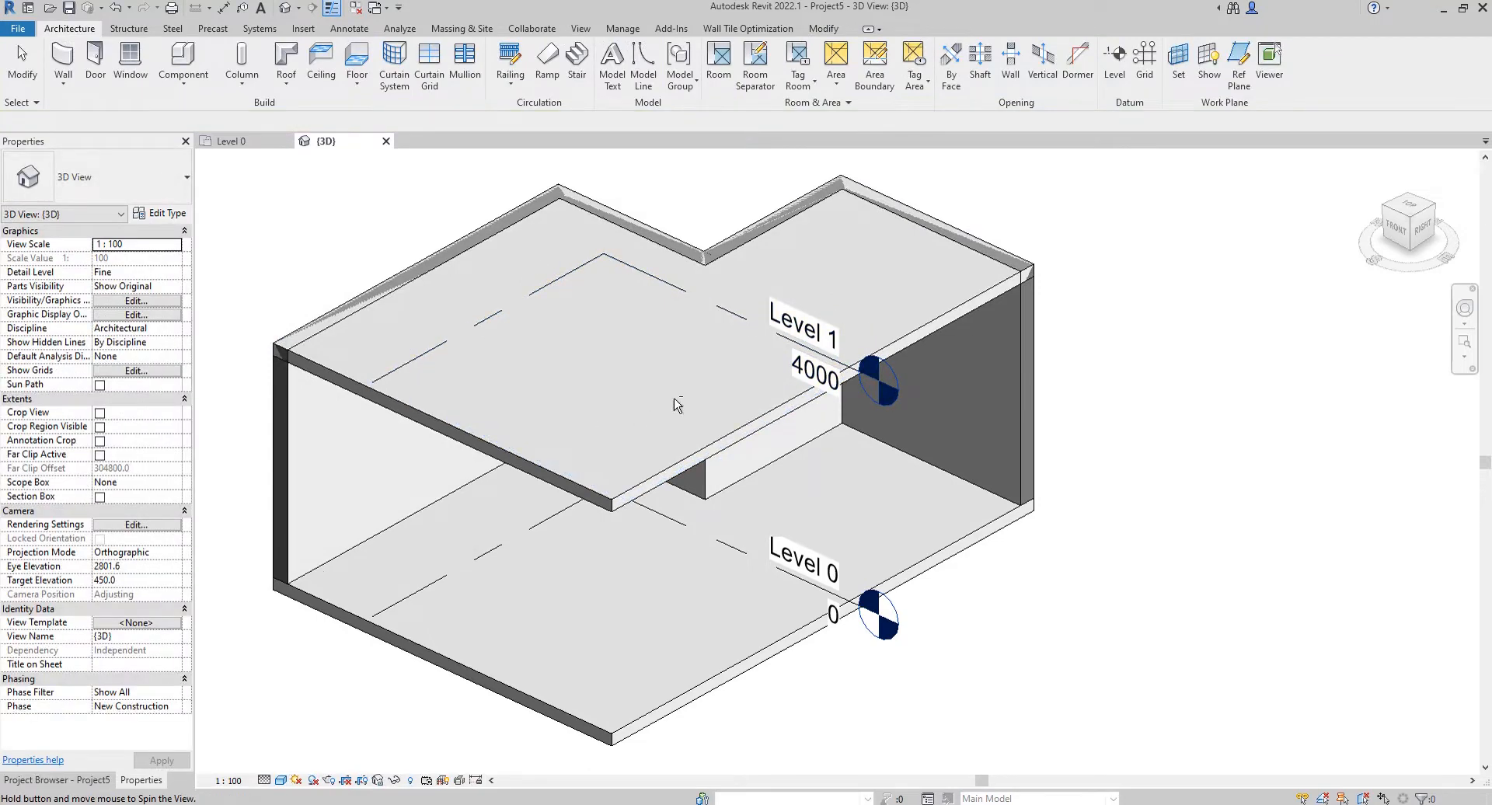
Step: Examine in 3D how the tops of the walls meet the edges of the upper floor
{"action": "scroll", "coordinate": [676, 402], "scroll_direction": "up", "scroll_amount": 4}
{"action": "scroll", "coordinate": [670, 252], "scroll_direction": "down", "scroll_amount": 2}
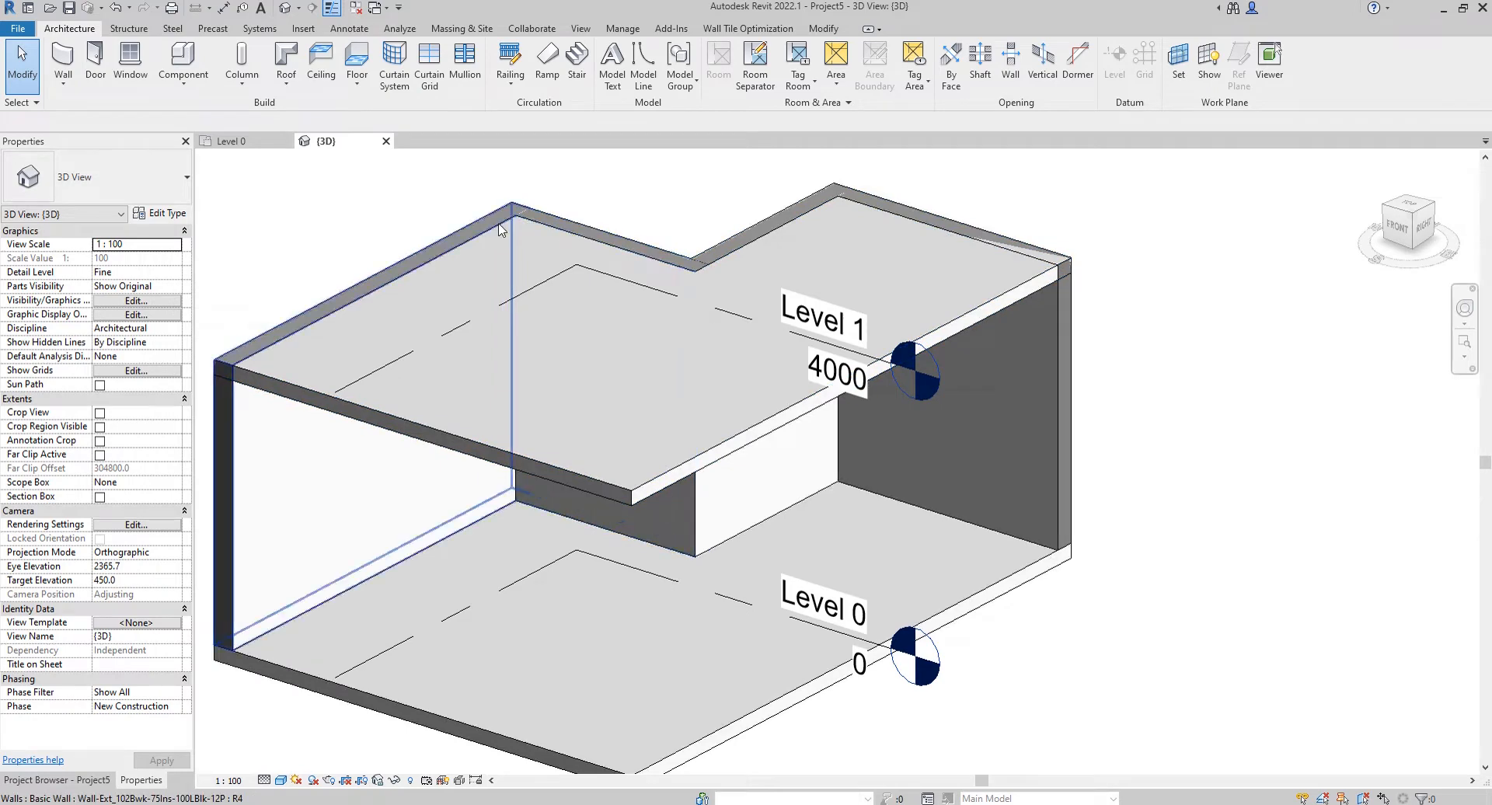
{"action": "left_click", "coordinate": [222, 373]}
{"action": "scroll", "coordinate": [223, 381], "scroll_direction": "up", "scroll_amount": 2}
{"action": "key", "text": "Escape"}
{"action": "scroll", "coordinate": [222, 381], "scroll_direction": "down", "scroll_amount": 2}
{"action": "scroll", "coordinate": [300, 360], "scroll_direction": "up", "scroll_amount": 2}
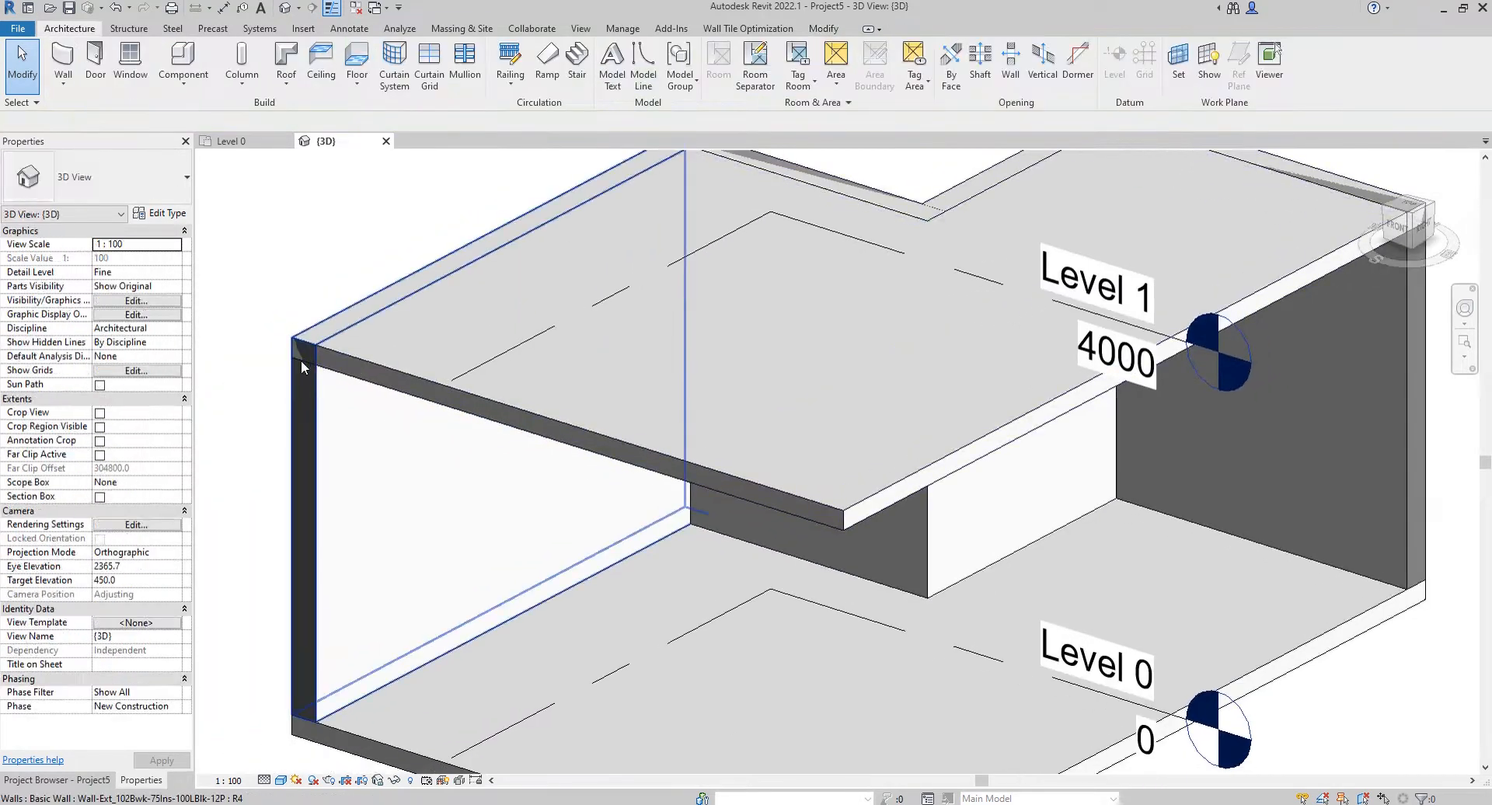
{"action": "scroll", "coordinate": [316, 373], "scroll_direction": "down", "scroll_amount": 2}
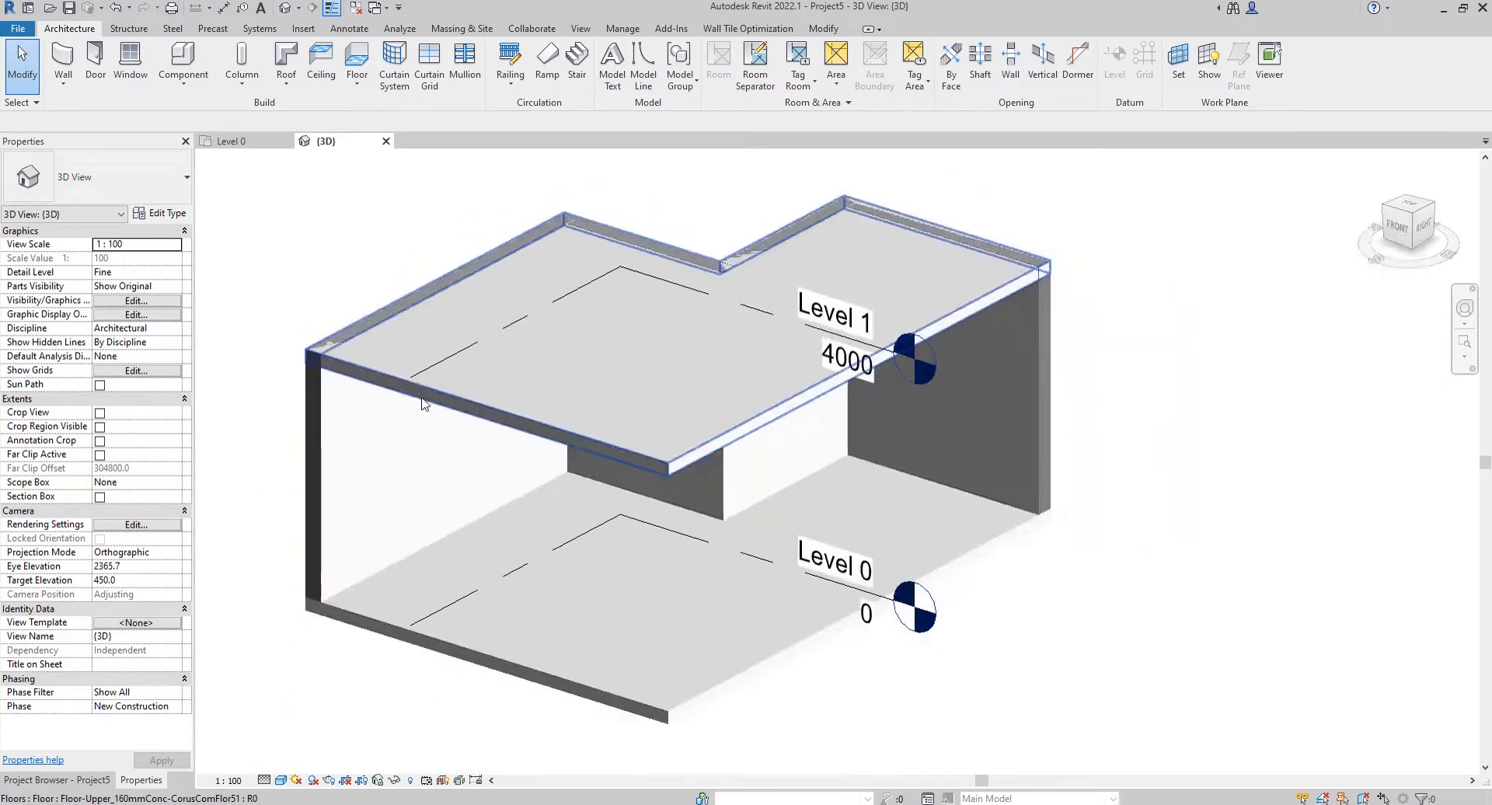
Step: Attach the tops of all four walls to the upper floor slab
{"action": "left_click", "coordinate": [316, 444]}
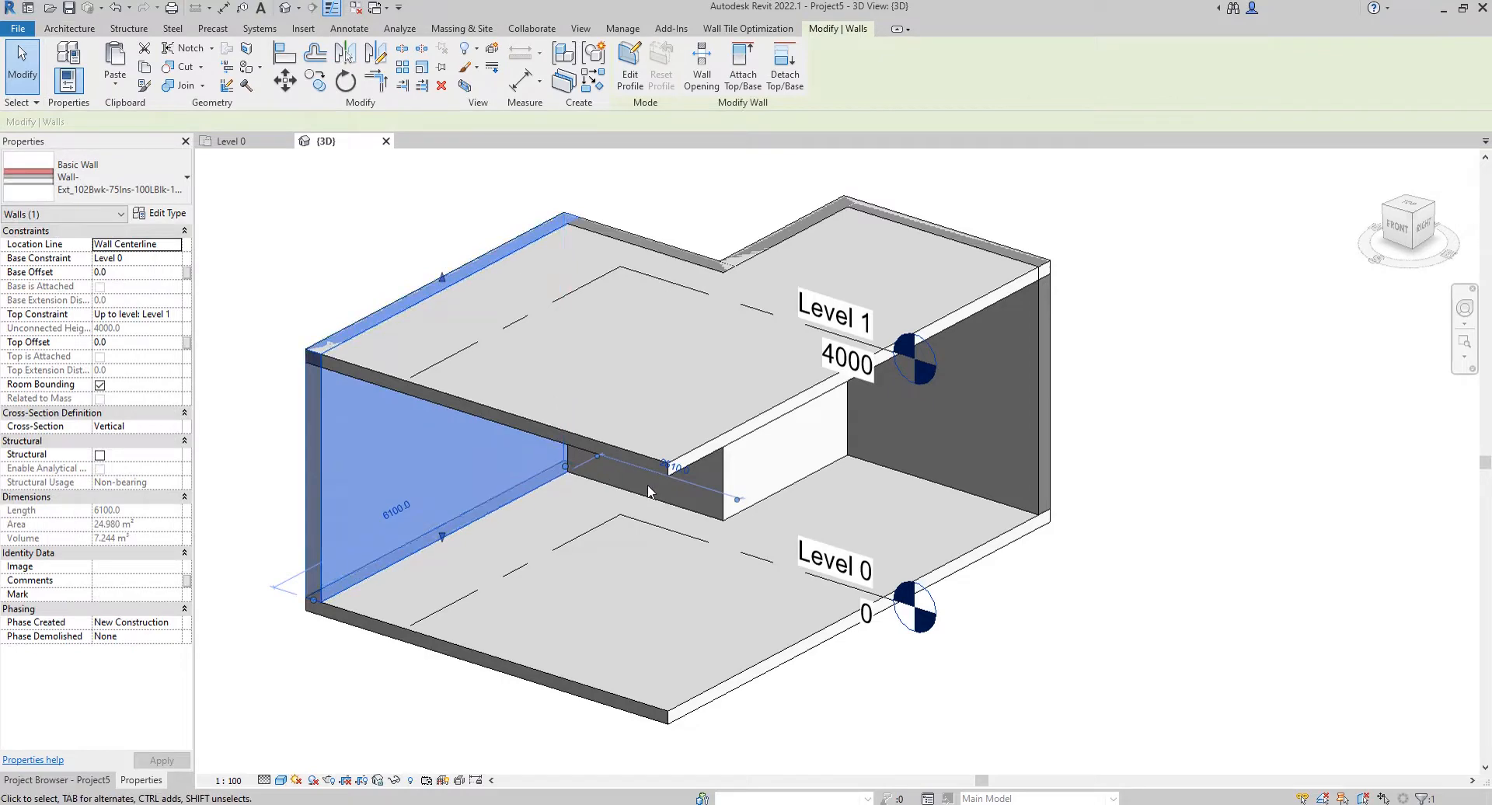
{"action": "left_click", "coordinate": [822, 470], "text": "ctrl"}
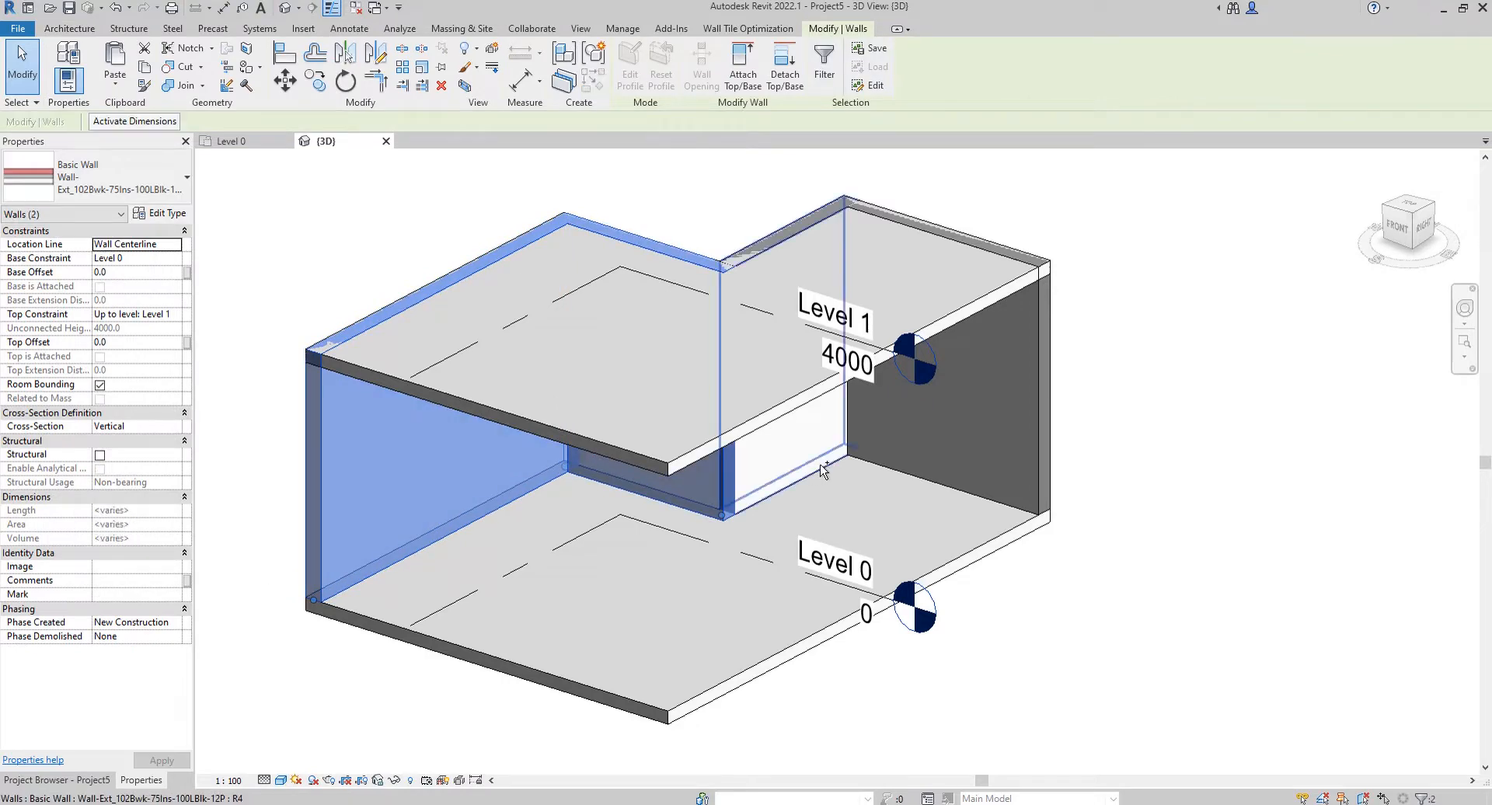
{"action": "left_click", "coordinate": [1014, 449], "text": "ctrl"}
{"action": "left_click", "coordinate": [1038, 446], "text": "ctrl"}
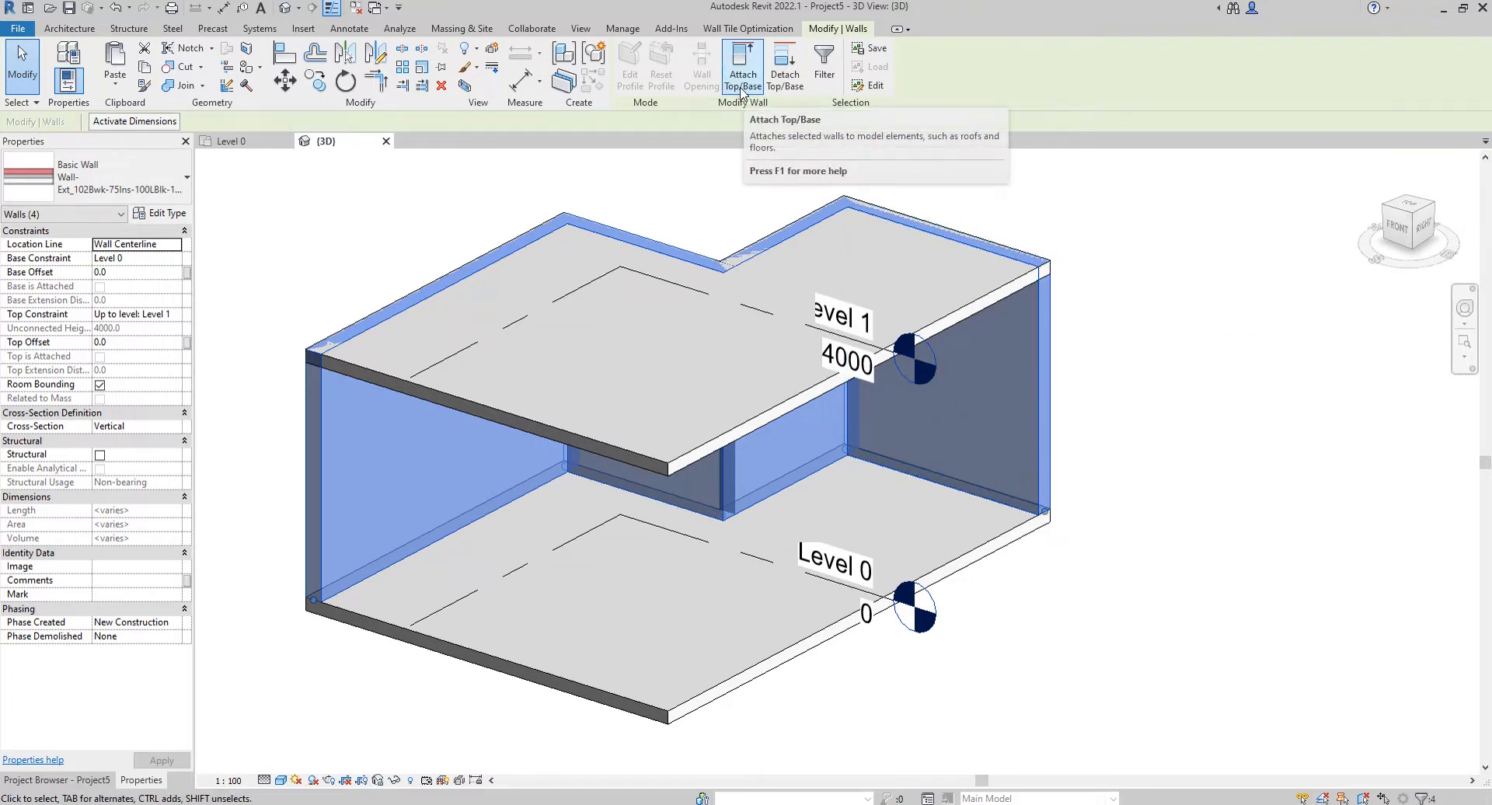
{"action": "left_click", "coordinate": [742, 78]}
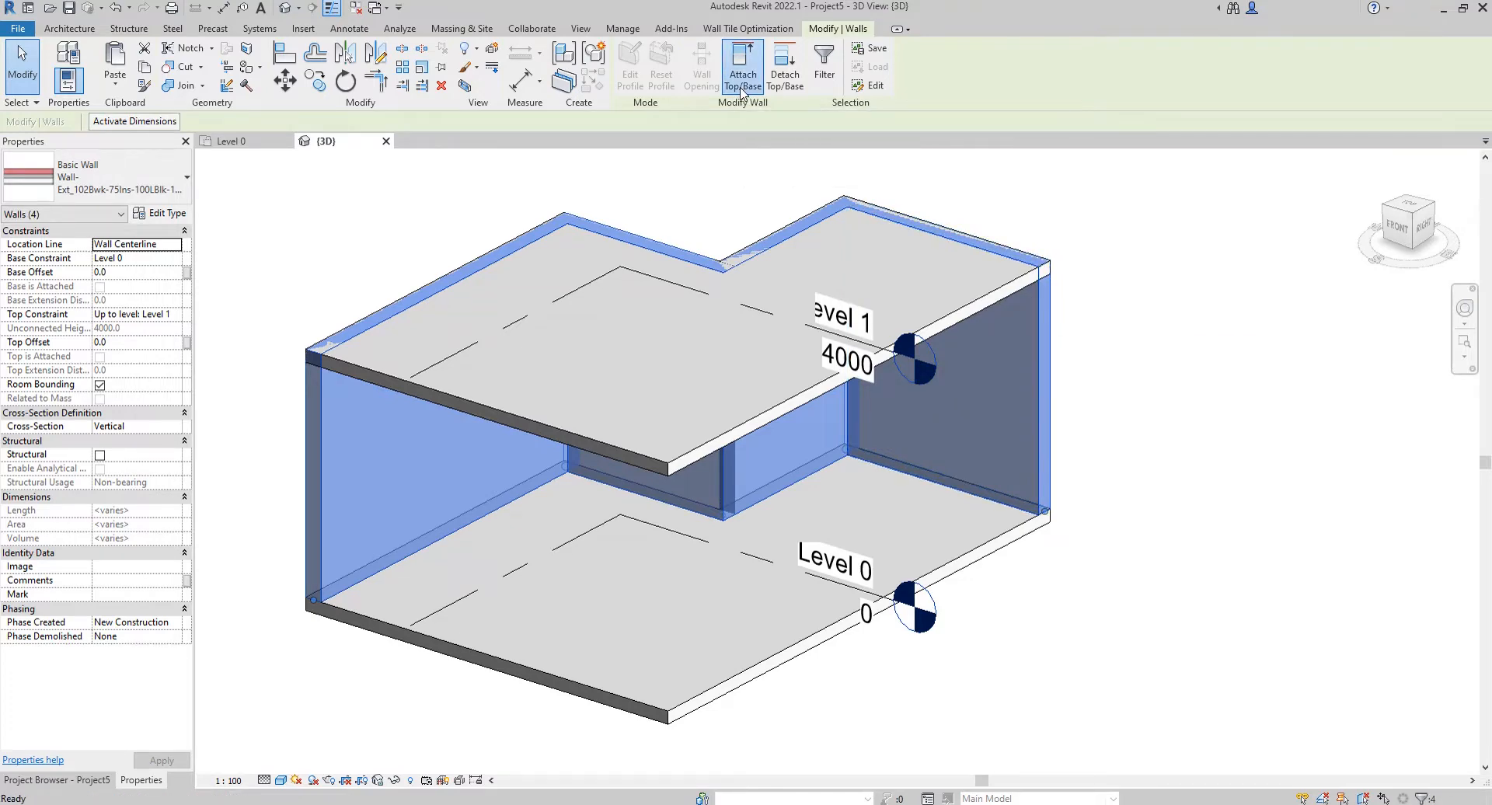
{"action": "left_click", "coordinate": [781, 412]}
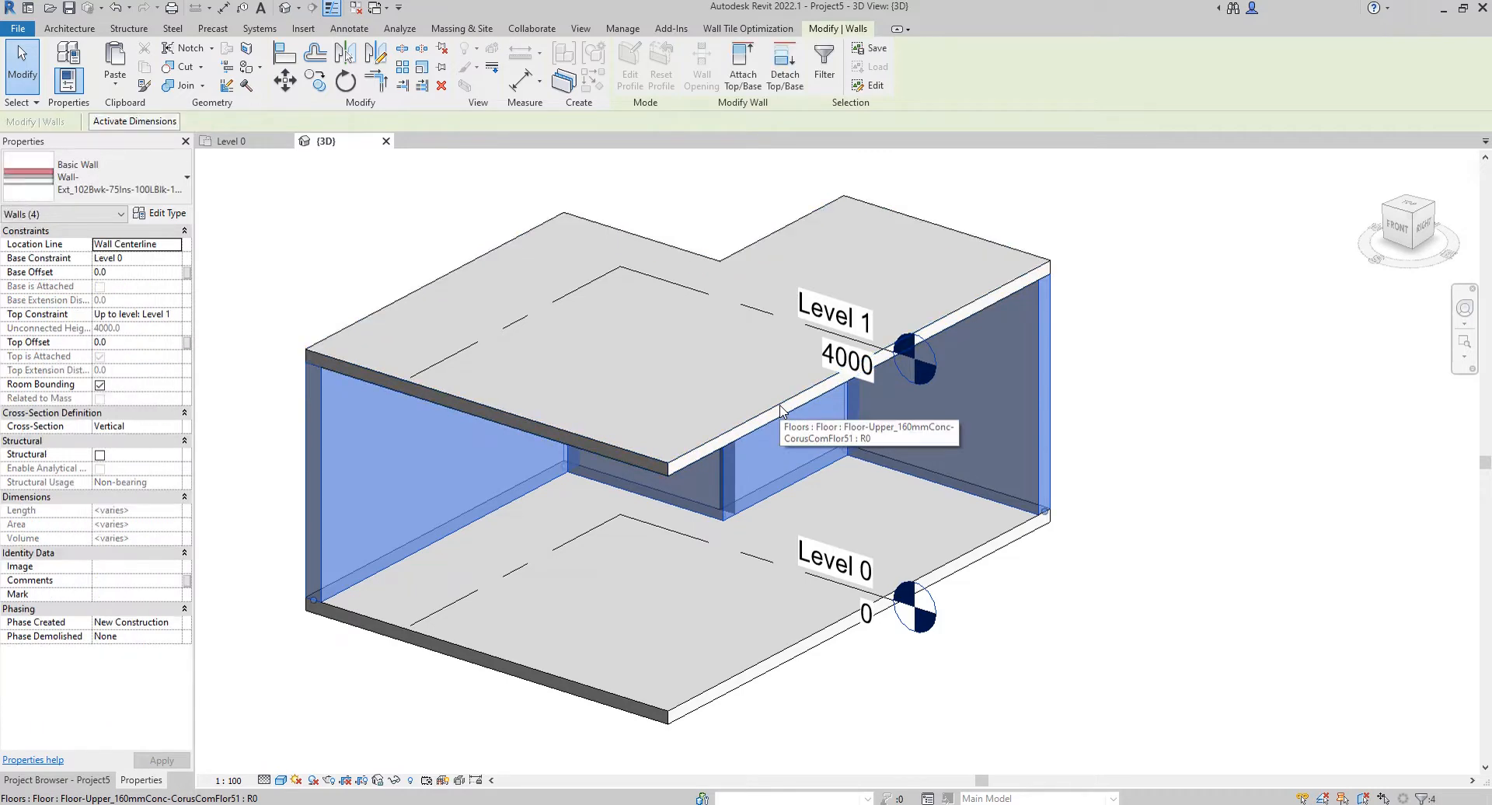
{"action": "left_click", "coordinate": [1204, 379]}
{"action": "middle_click_drag", "start_coordinate": [1014, 345], "coordinate": [635, 369], "text": "shift"}
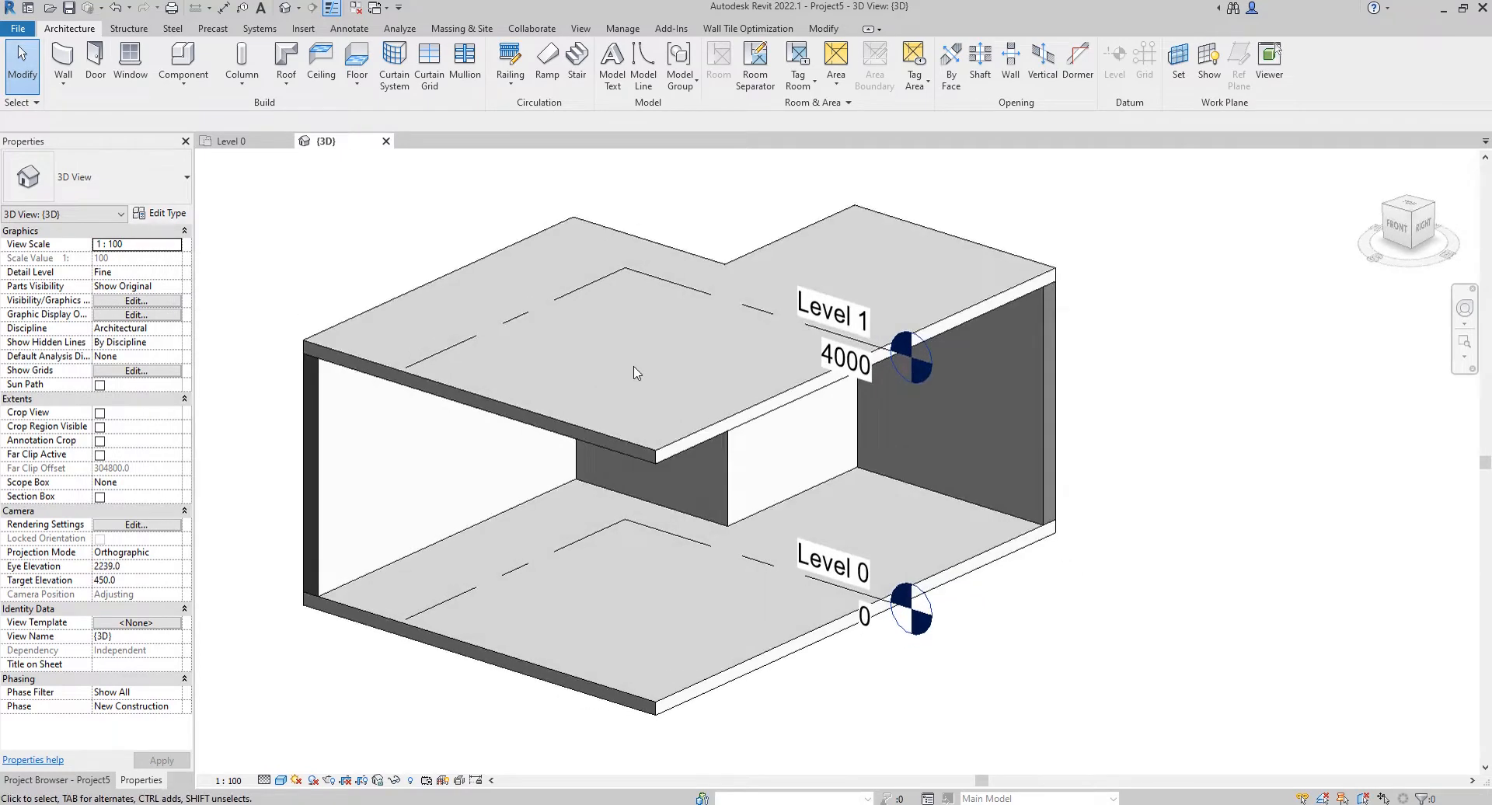
{"action": "middle_click_drag", "start_coordinate": [606, 440], "coordinate": [608, 464]}
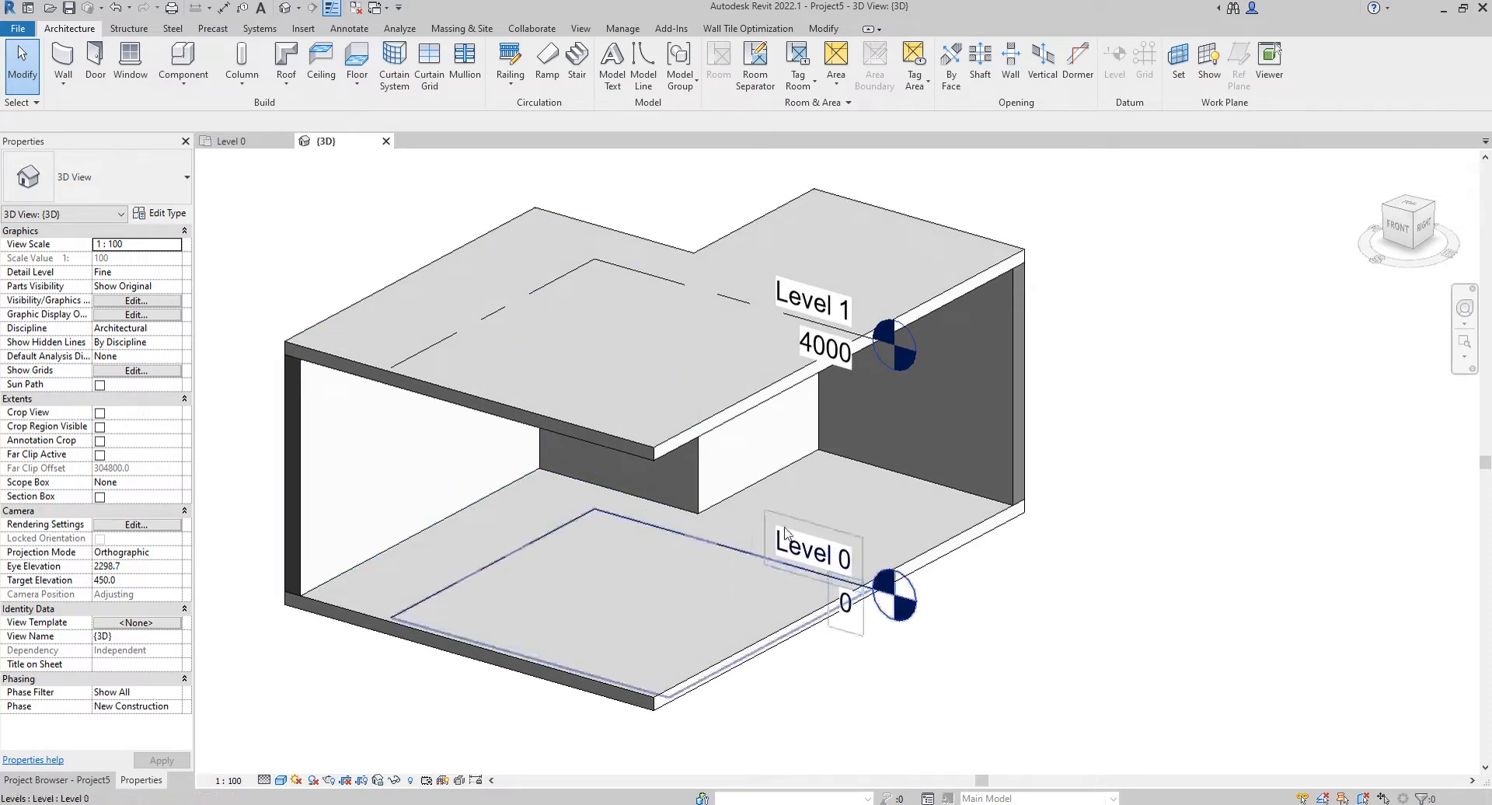
Step: Hide the upper floor slab in the 3D view
{"action": "left_click", "coordinate": [652, 453]}
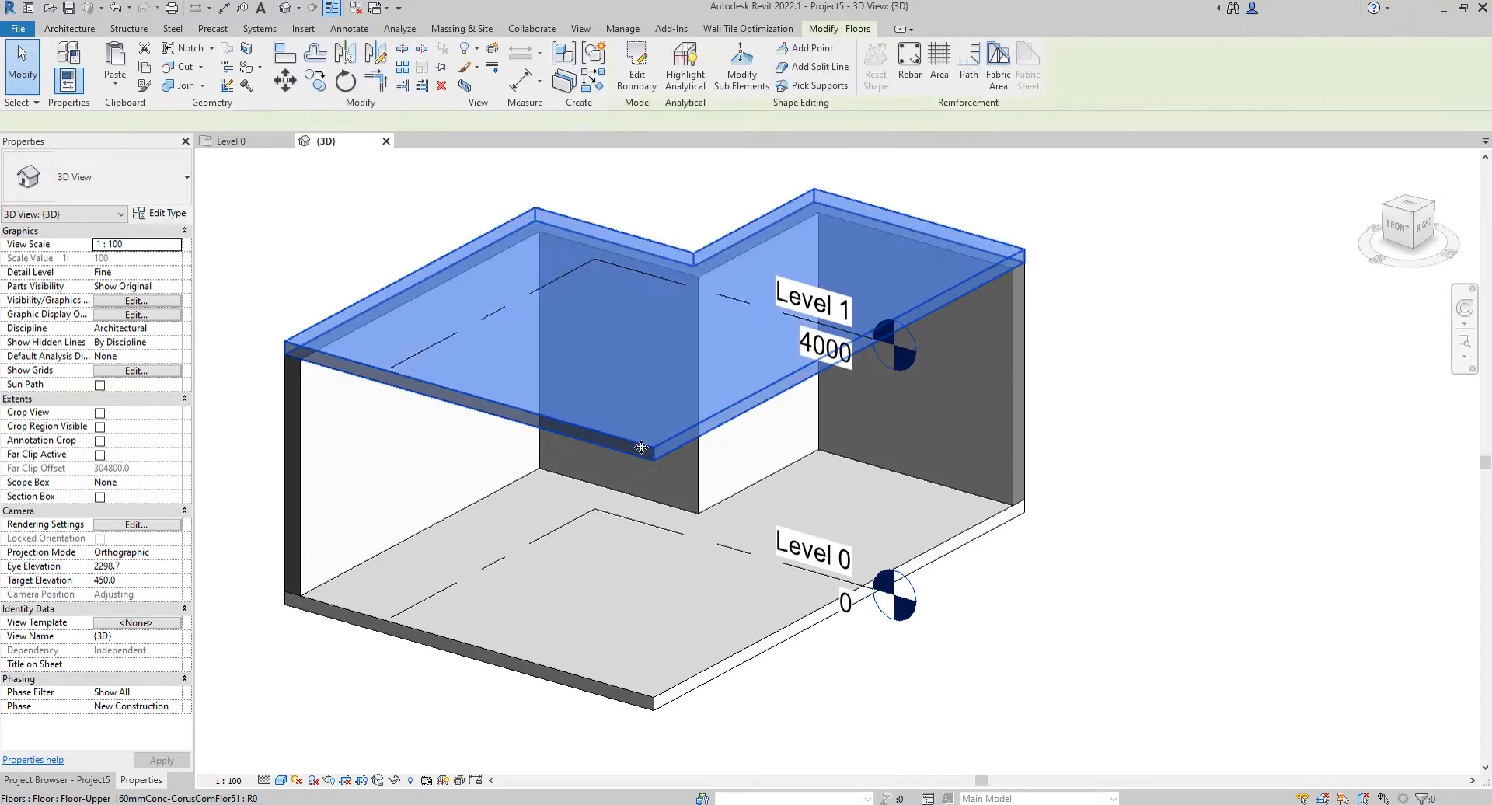
{"action": "right_click", "coordinate": [645, 449]}
{"action": "mouse_move", "coordinate": [816, 125]}
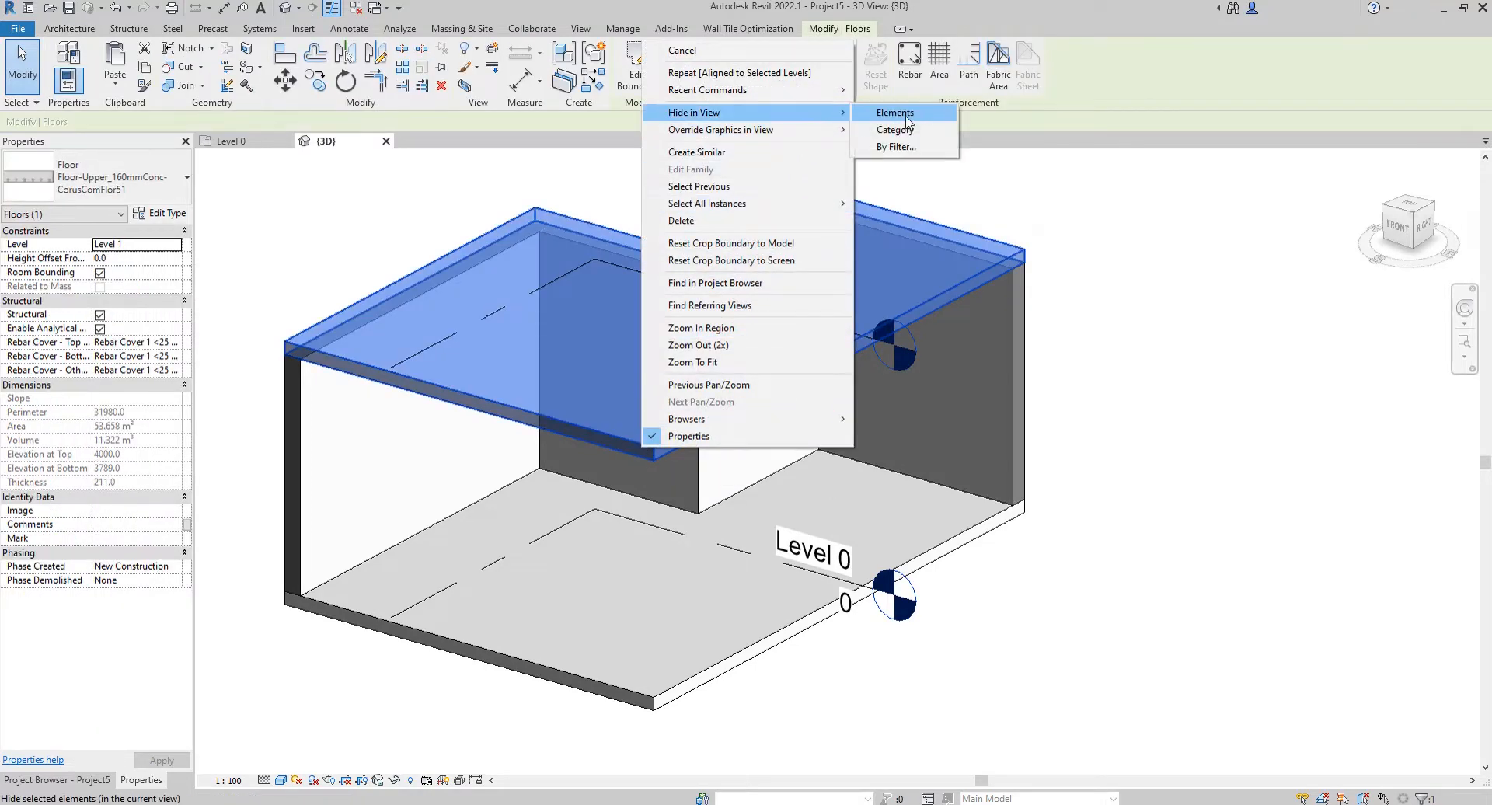
{"action": "left_click", "coordinate": [894, 113]}
Step: Hide the Level 1 and Level 0 datum elements in the 3D view
{"action": "left_click", "coordinate": [777, 389]}
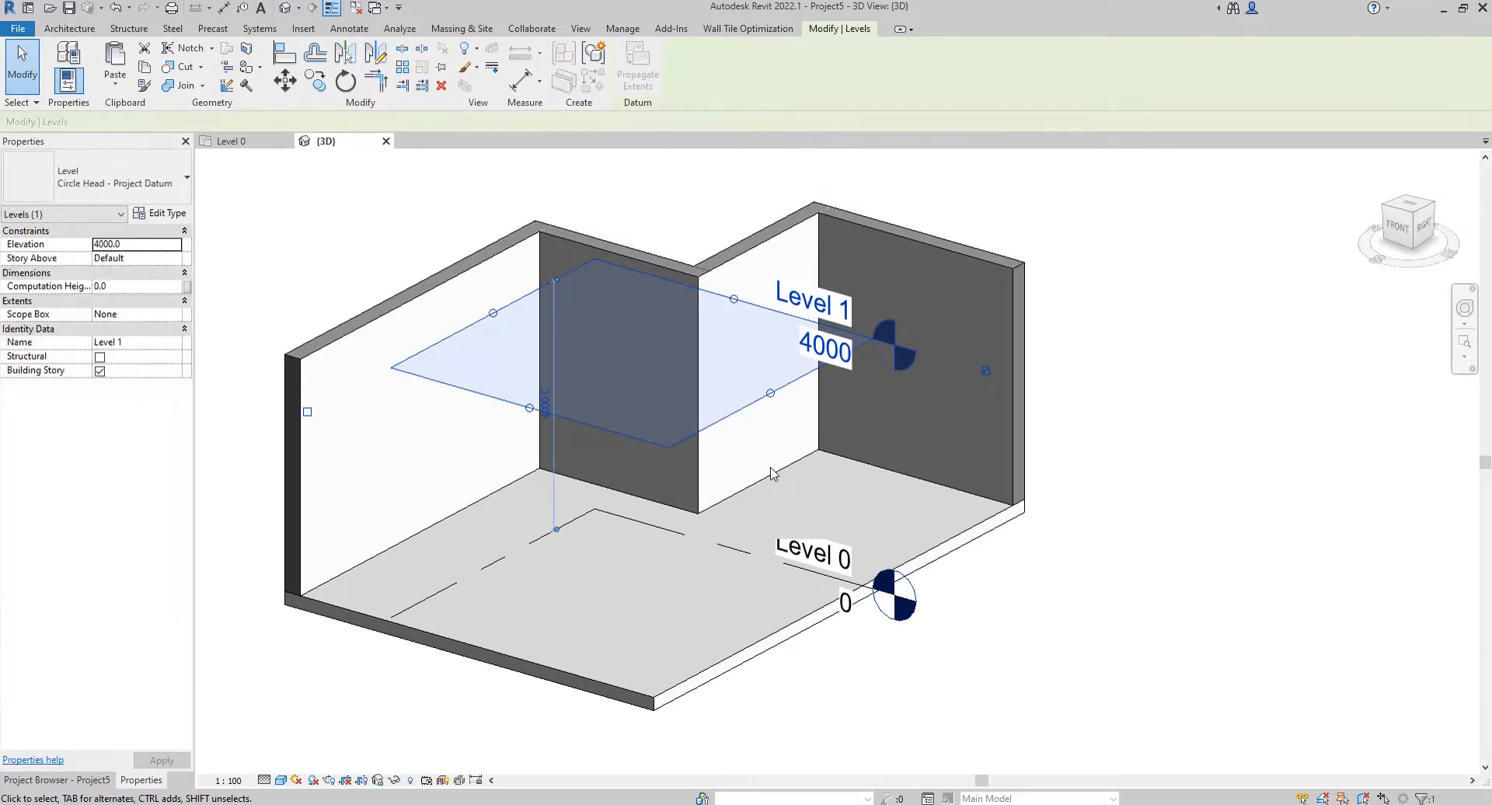
{"action": "right_click", "coordinate": [790, 314]}
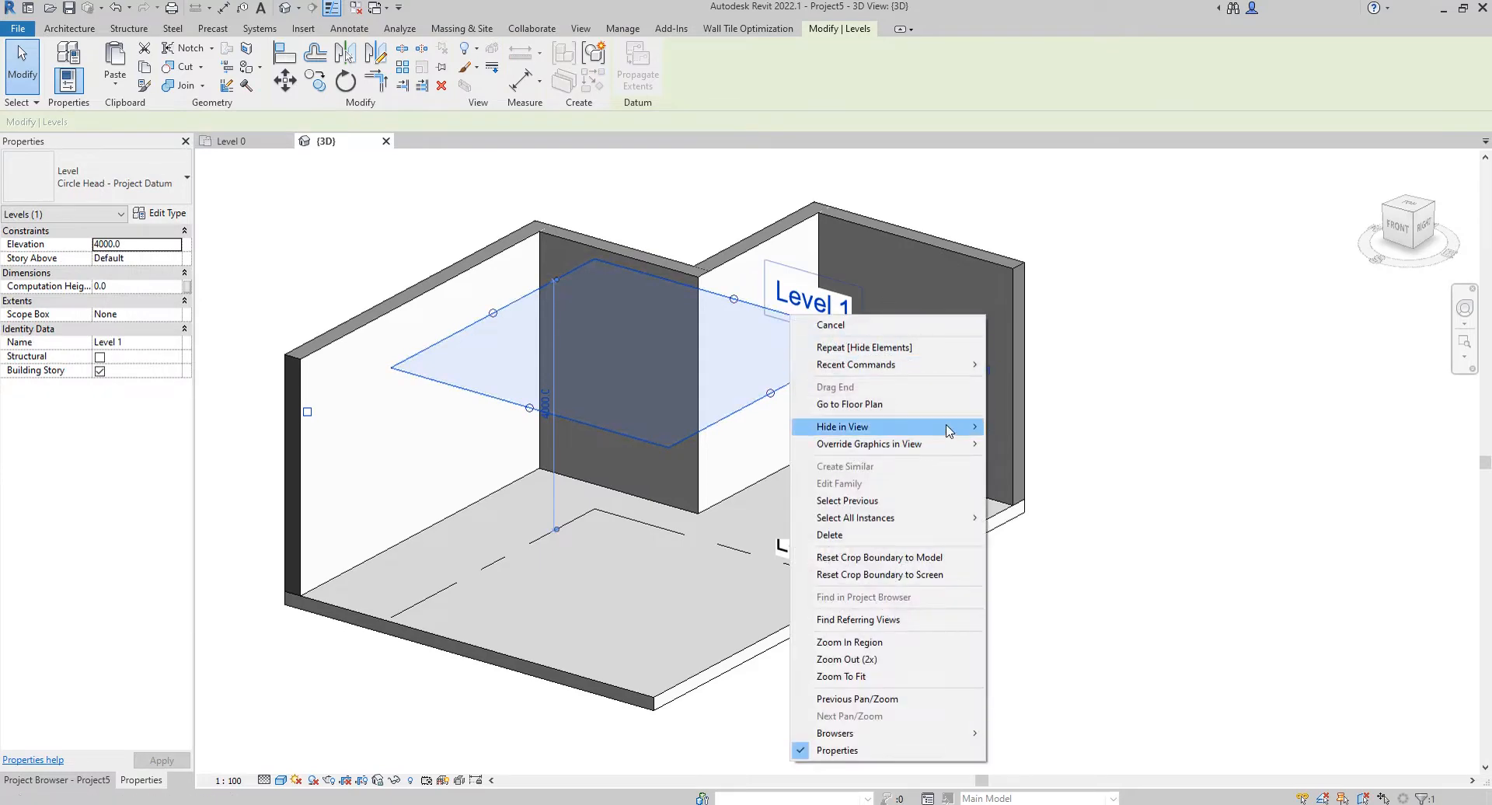
{"action": "mouse_move", "coordinate": [948, 427]}
{"action": "left_click", "coordinate": [1027, 427]}
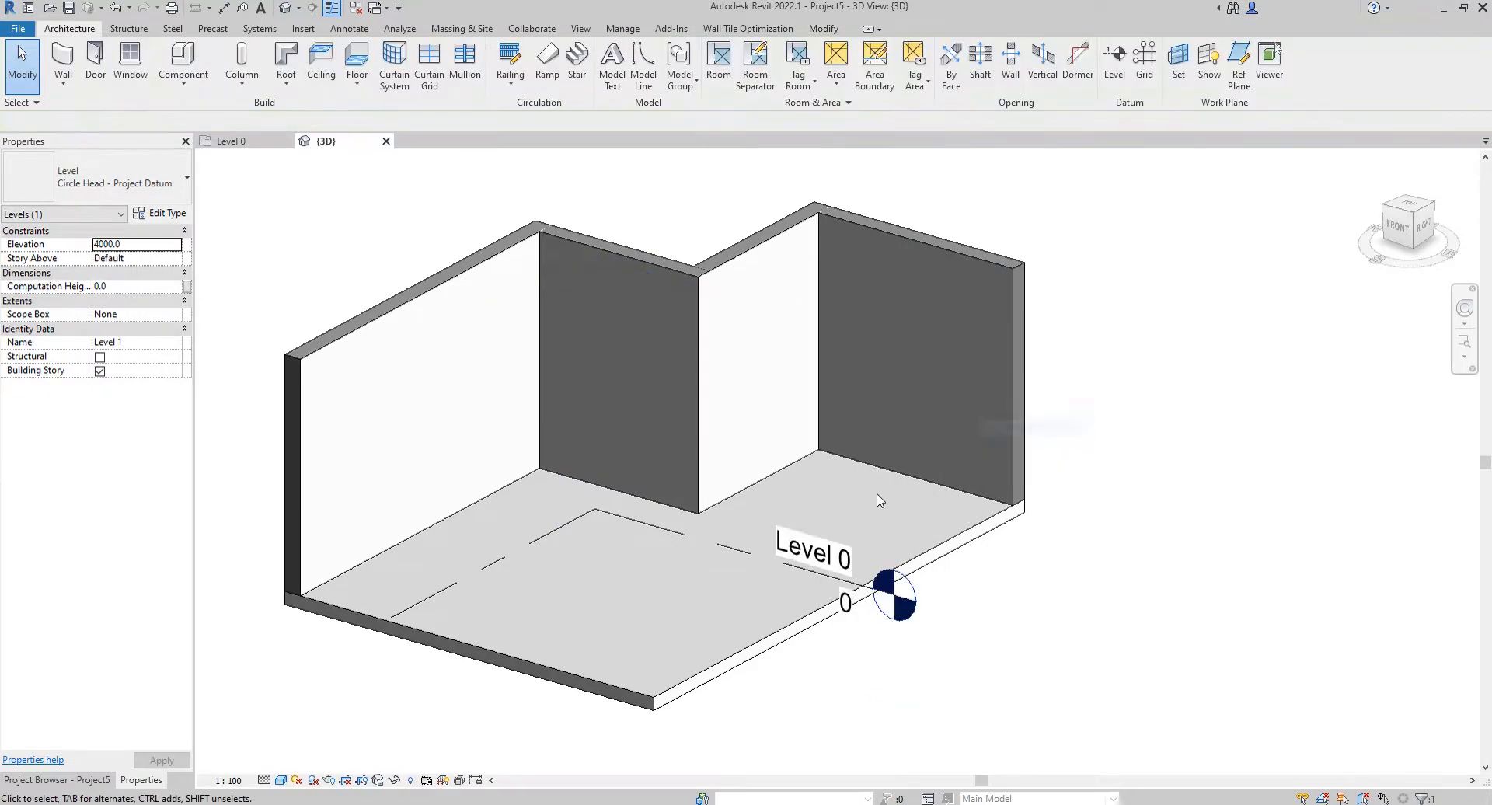
{"action": "left_click", "coordinate": [730, 550]}
{"action": "right_click", "coordinate": [727, 552]}
{"action": "mouse_move", "coordinate": [902, 214]}
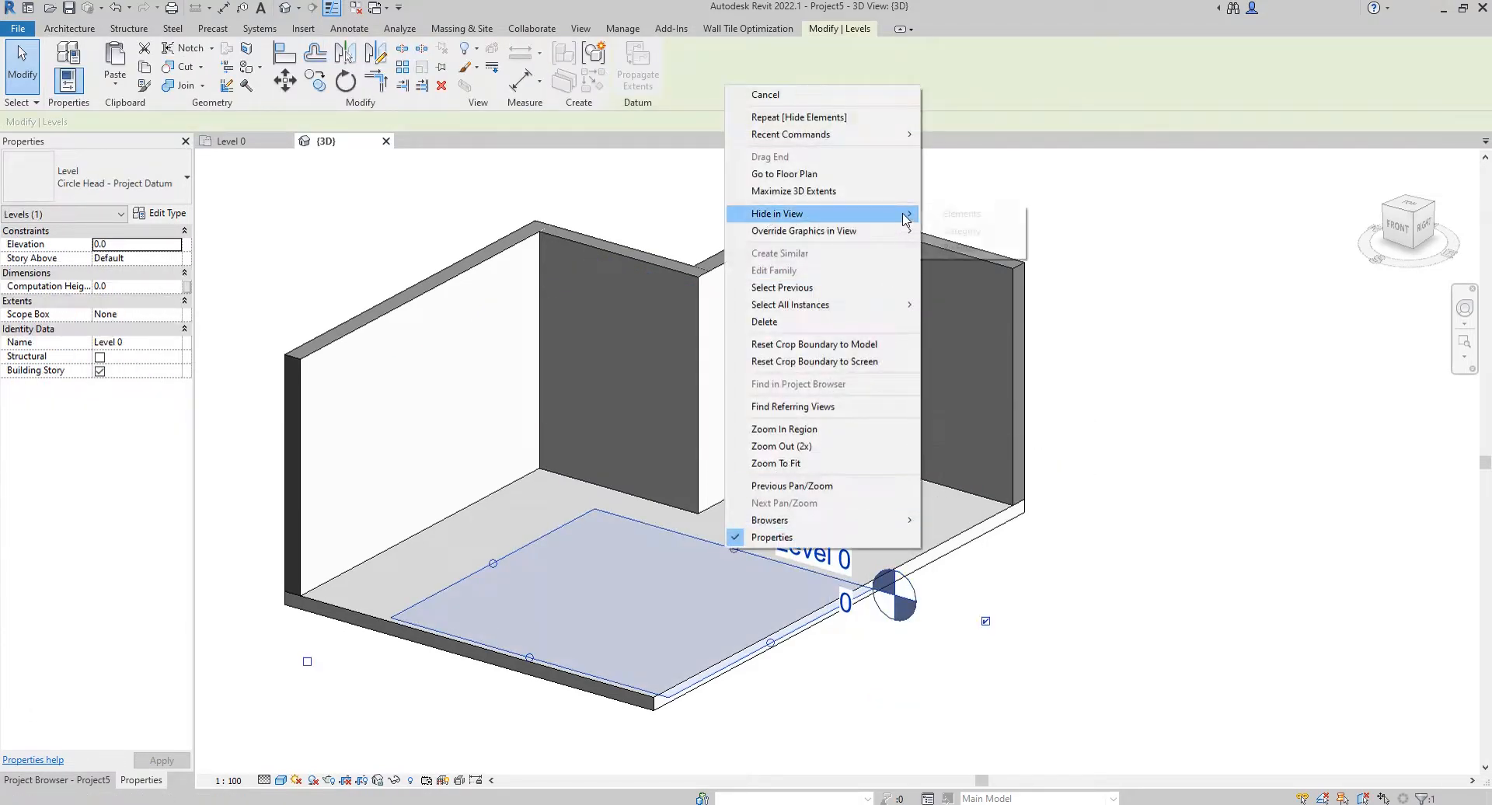
{"action": "left_click", "coordinate": [964, 216]}
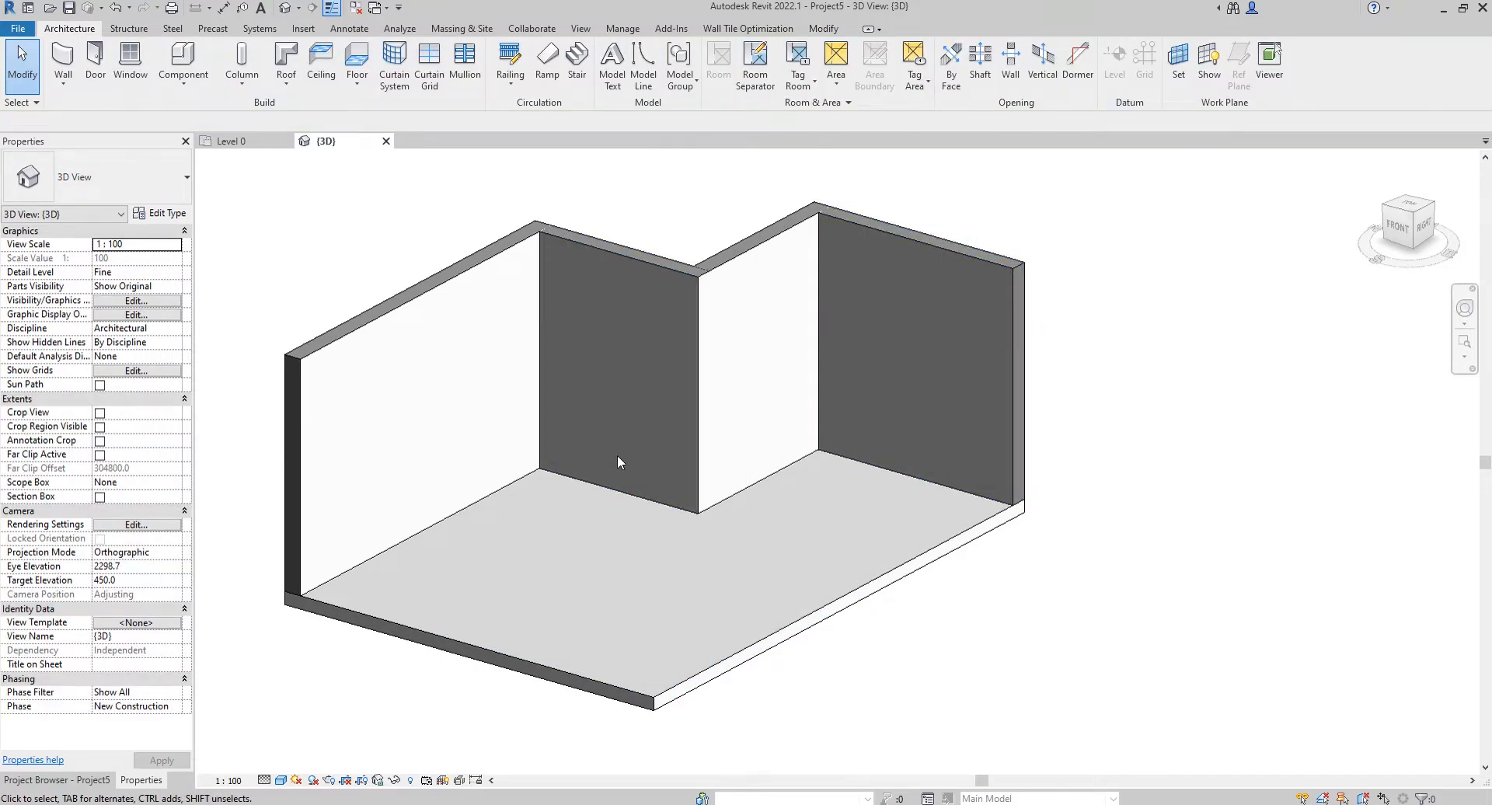
Step: Start placing fabrication parts and set the fabrication configuration to Revit MEP Imperial Content V2.2
{"action": "middle_click_drag", "start_coordinate": [826, 522], "coordinate": [776, 523]}
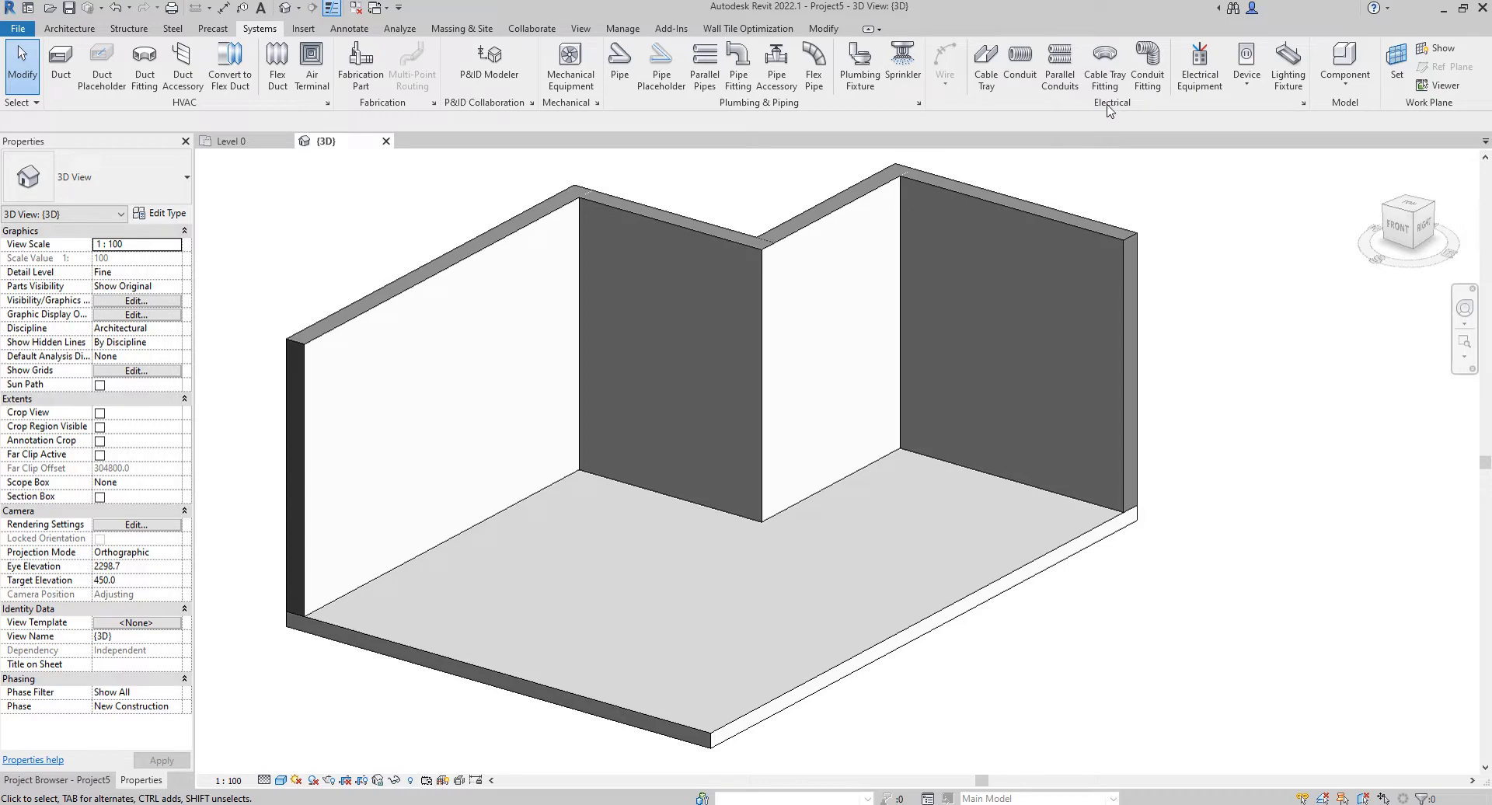
{"action": "left_click", "coordinate": [368, 68]}
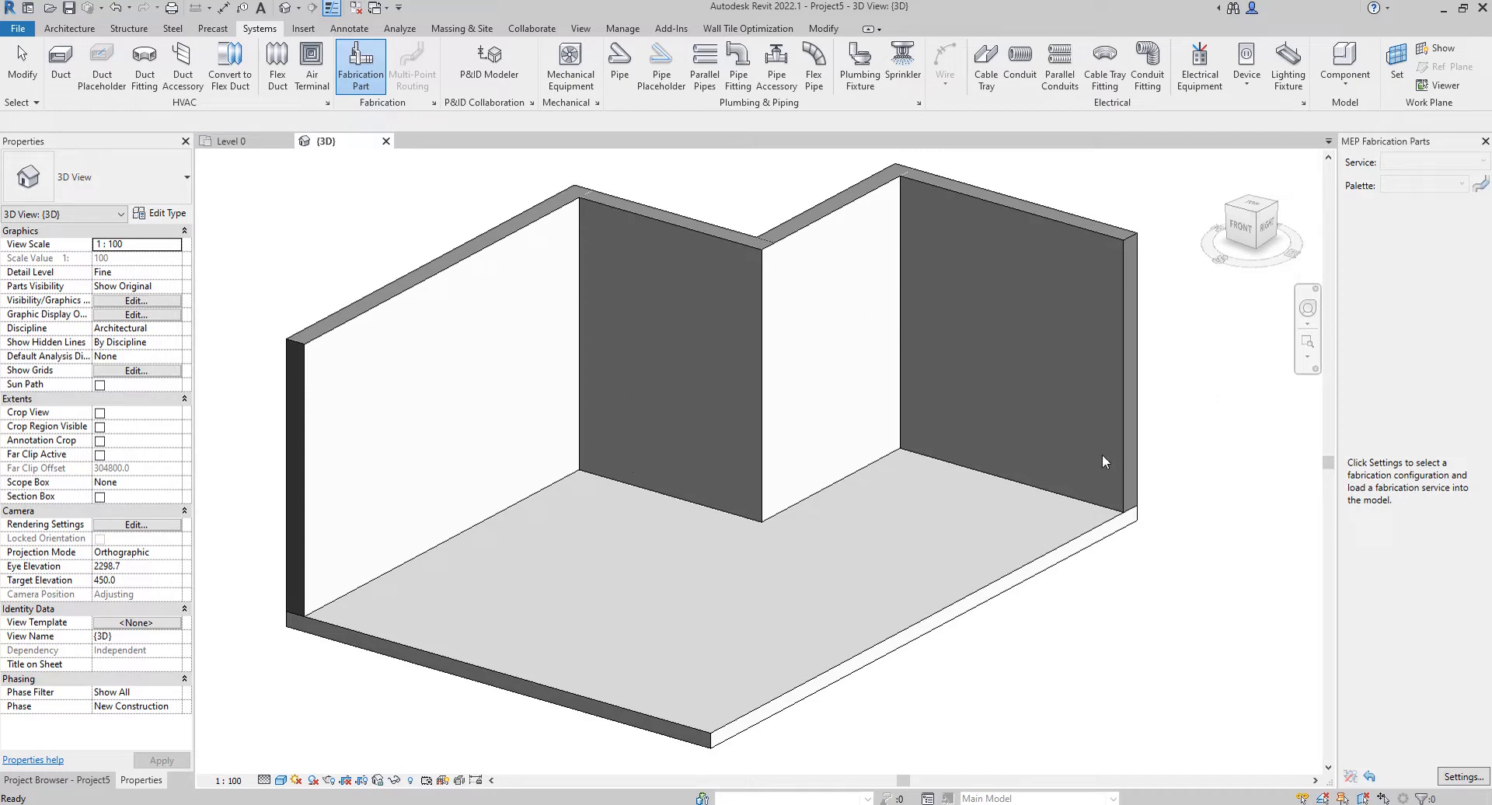
{"action": "left_click", "coordinate": [1465, 779]}
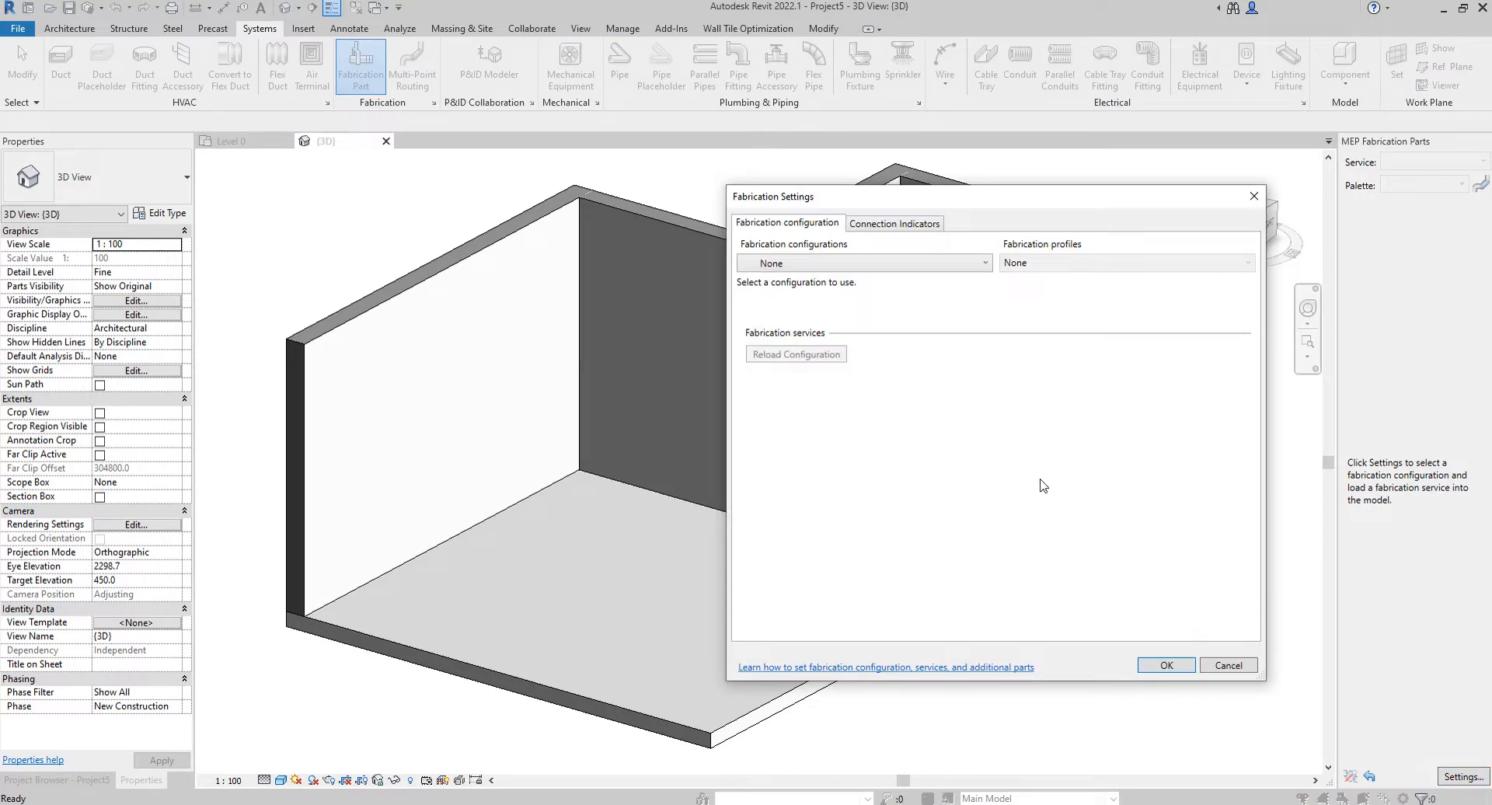
{"action": "left_click", "coordinate": [826, 264]}
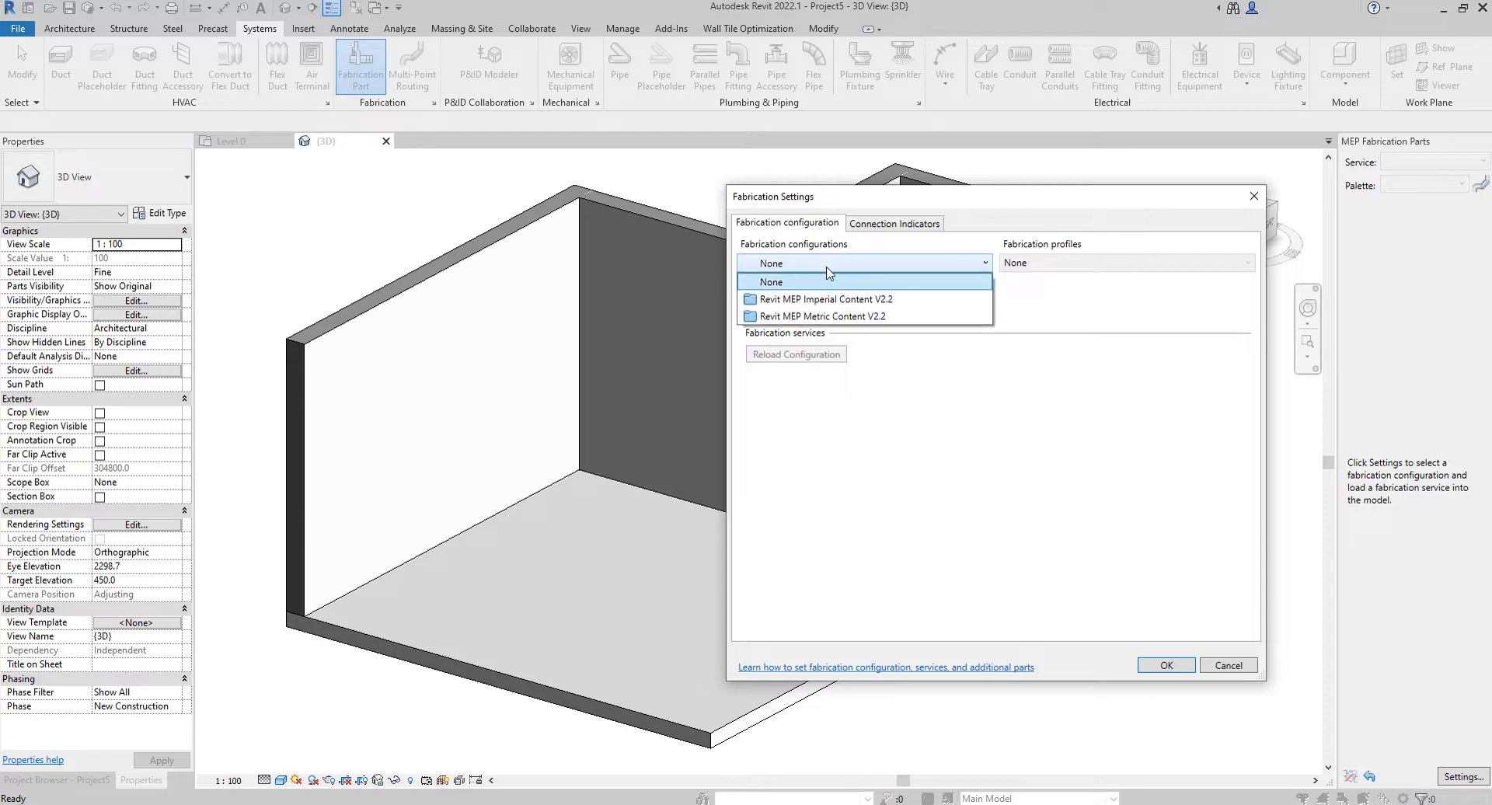
{"action": "left_click", "coordinate": [850, 300]}
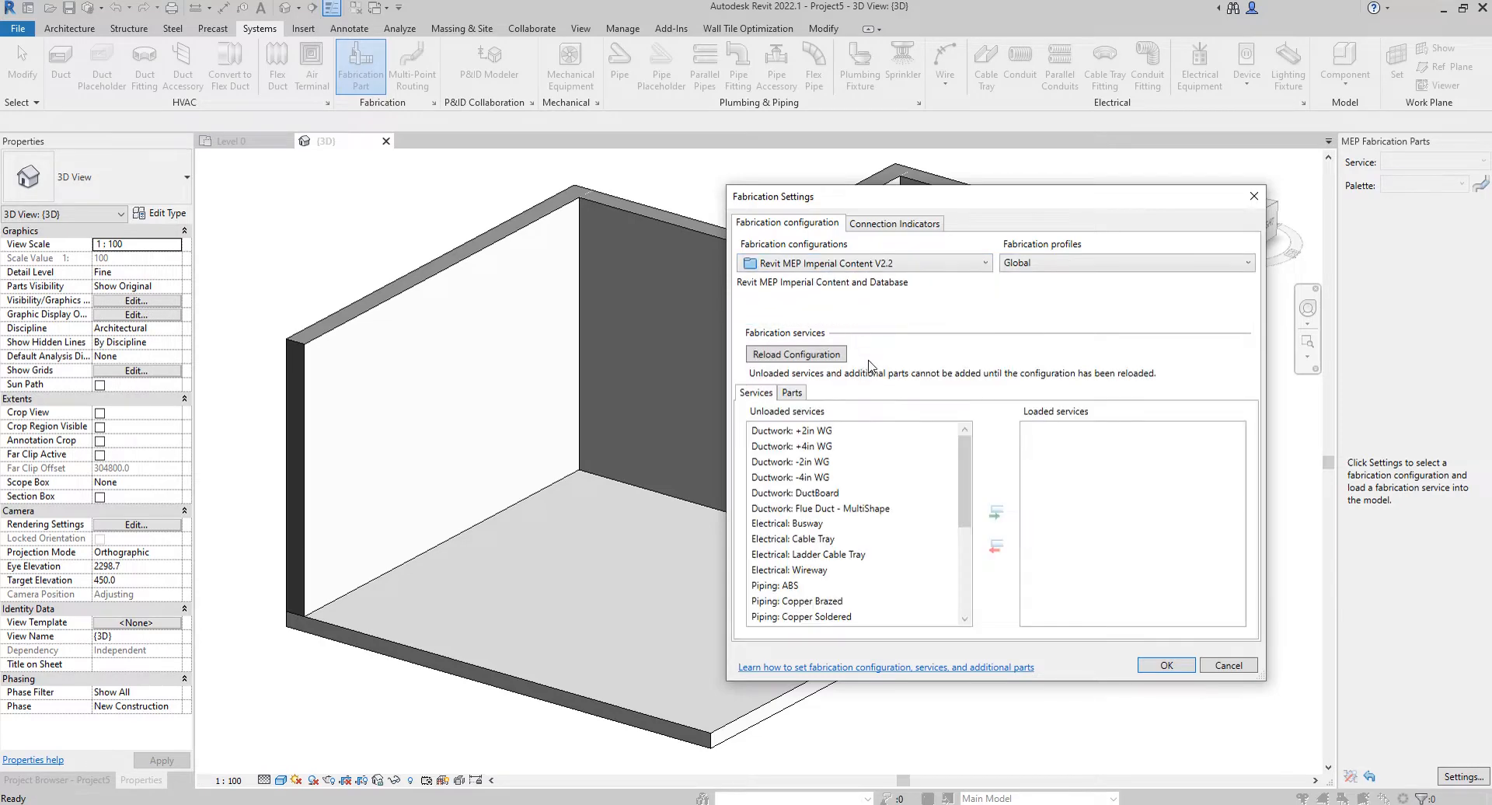
Step: Try the Revit MEP Metric Content V2.2 configuration to check its services, and switch back to Revit MEP Imperial Content V2.2
{"action": "left_click", "coordinate": [855, 267]}
{"action": "left_click", "coordinate": [851, 317]}
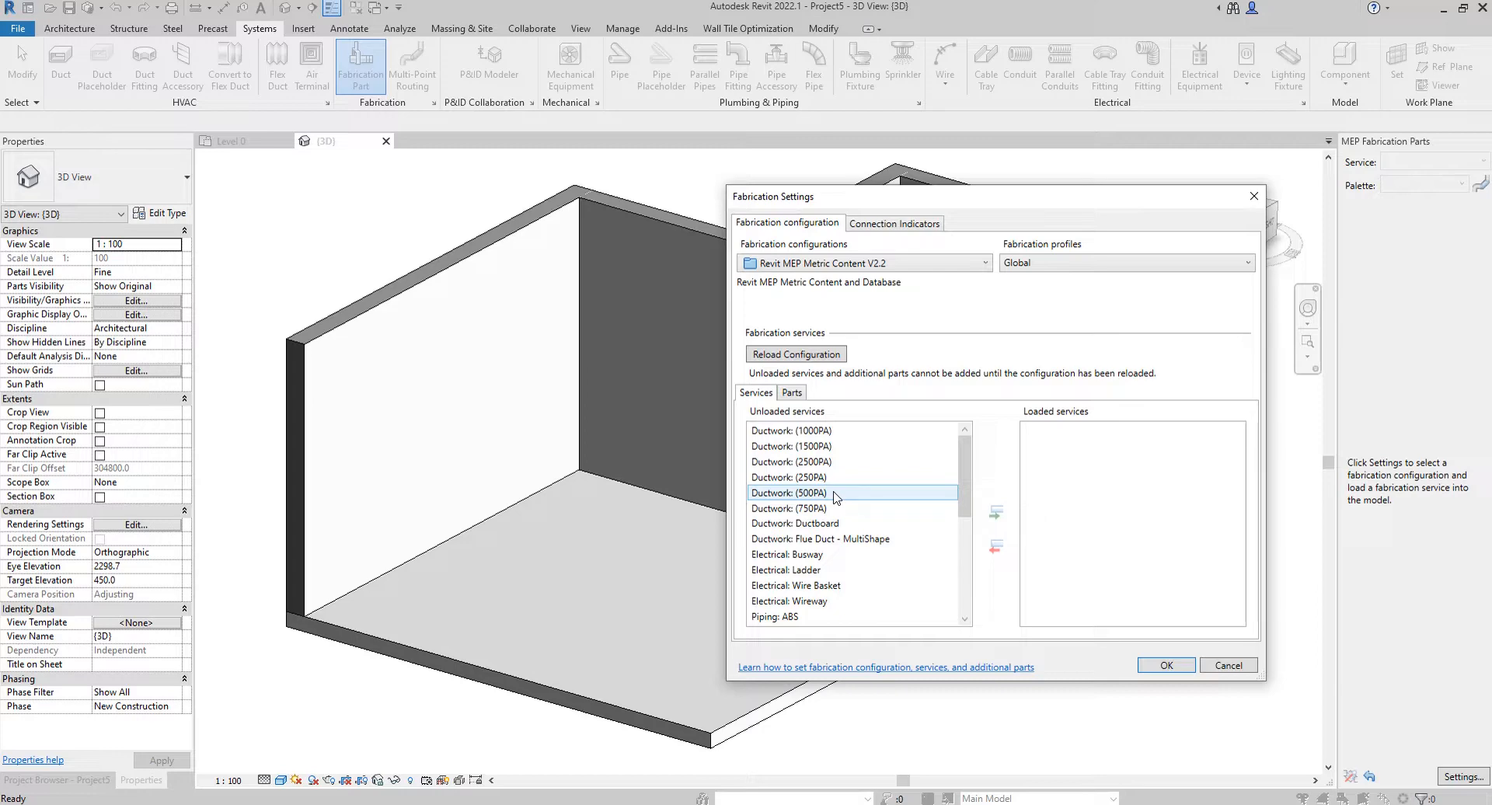
{"action": "scroll", "coordinate": [836, 509], "scroll_direction": "down", "scroll_amount": 1}
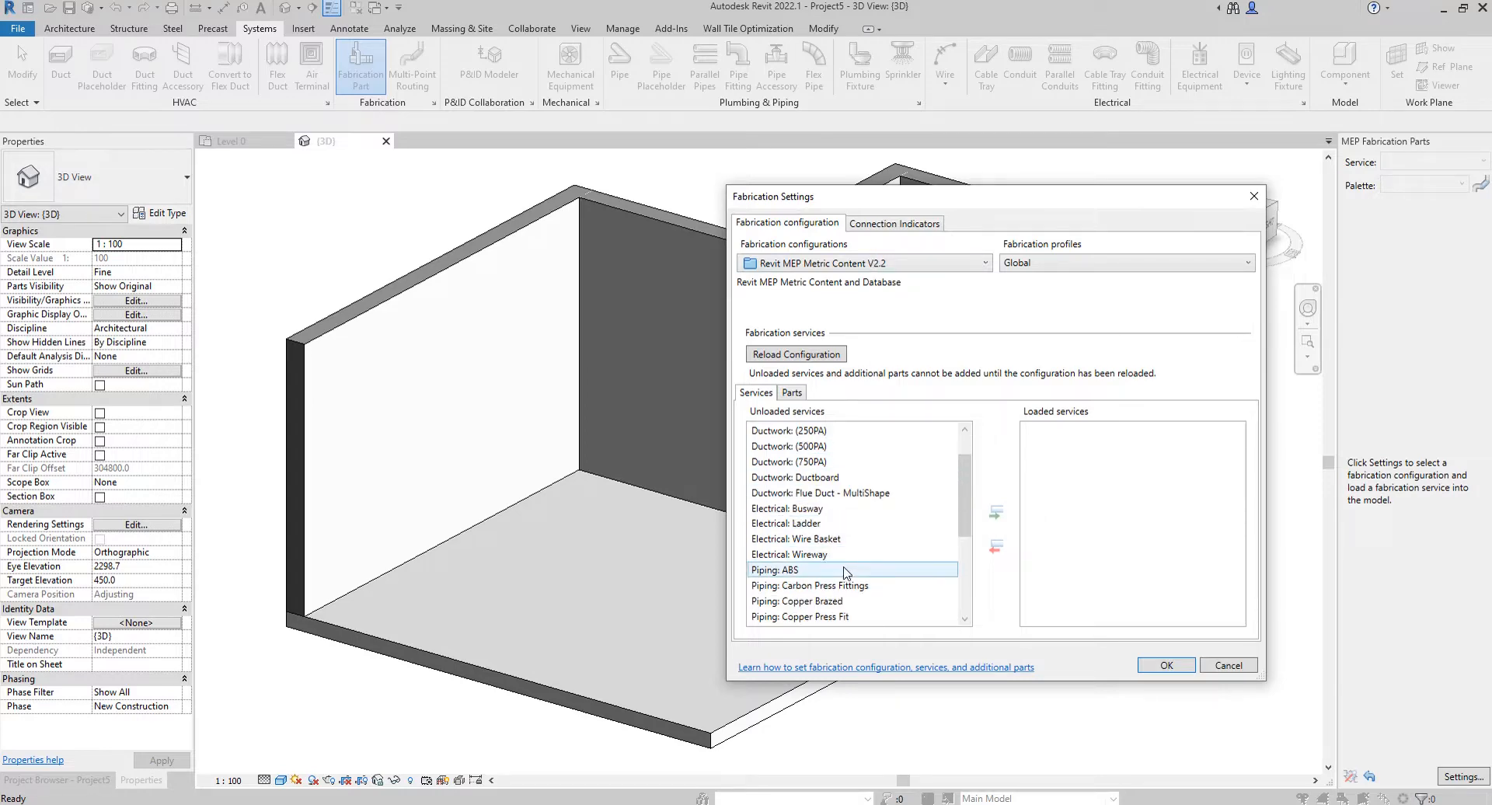
{"action": "left_click", "coordinate": [835, 263]}
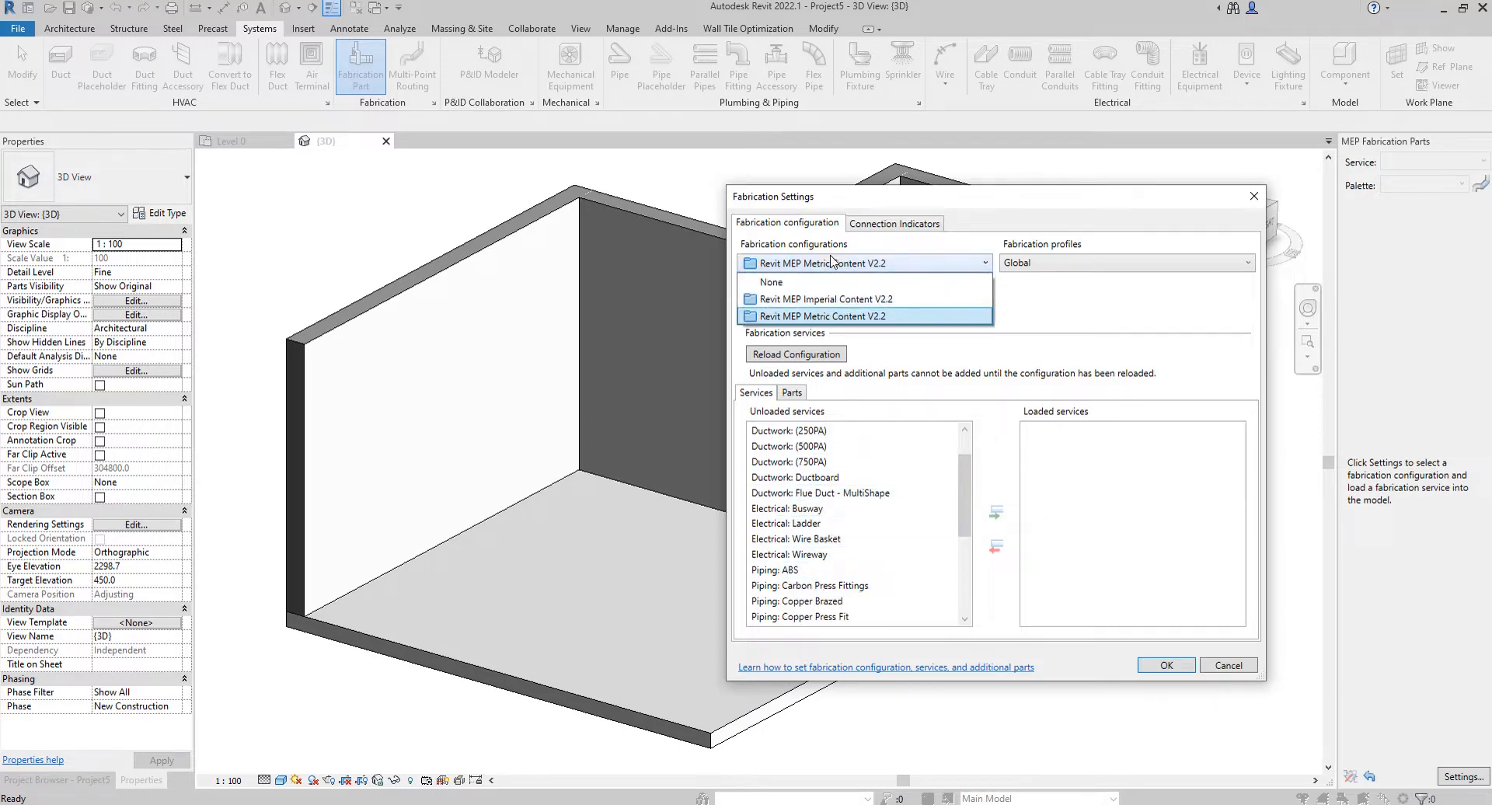
{"action": "left_click", "coordinate": [835, 298]}
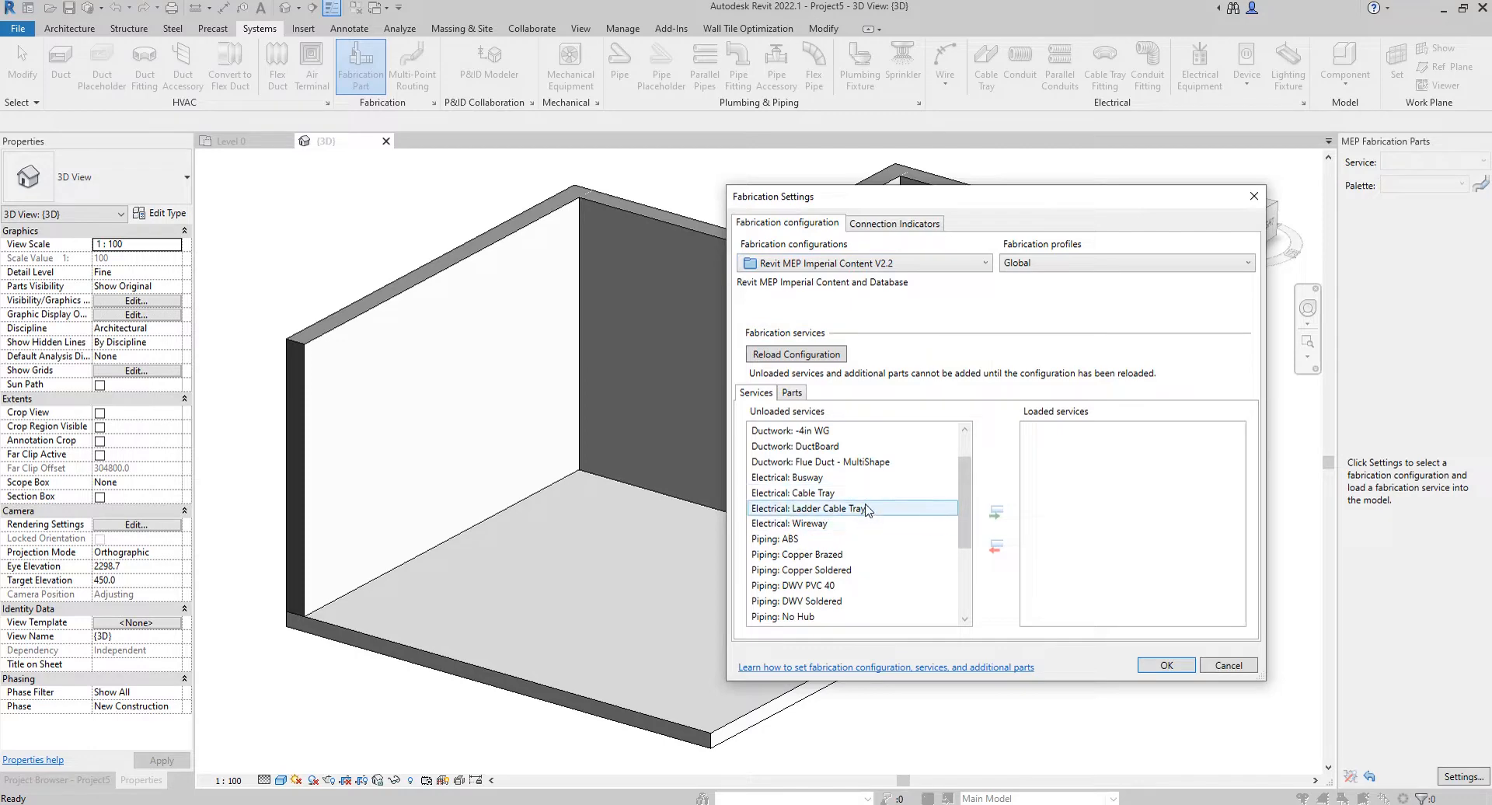
Step: Load the Electrical: Cable Tray fabrication service into the project and apply the settings
{"action": "left_click", "coordinate": [808, 508]}
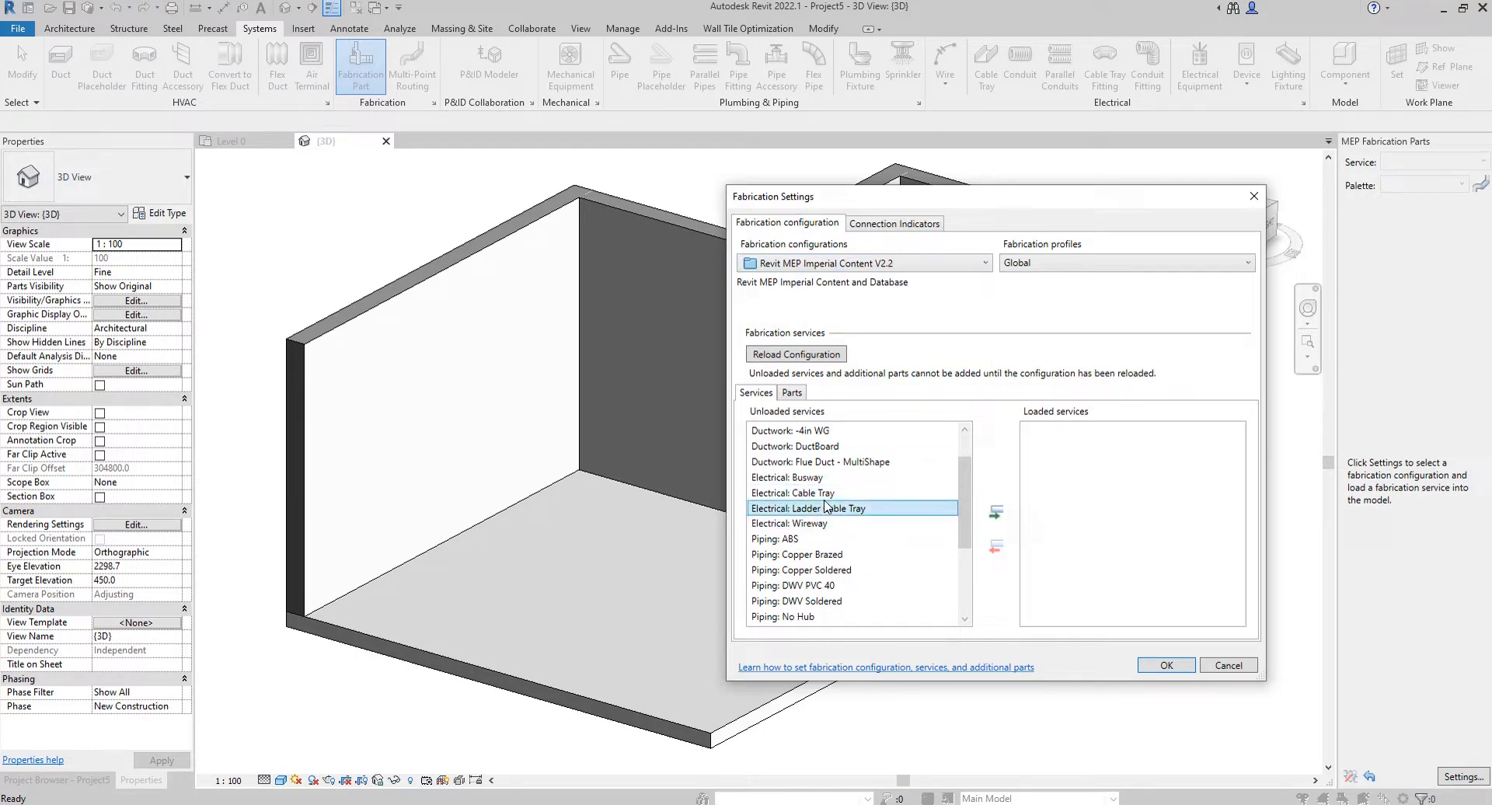
{"action": "left_click", "coordinate": [803, 496]}
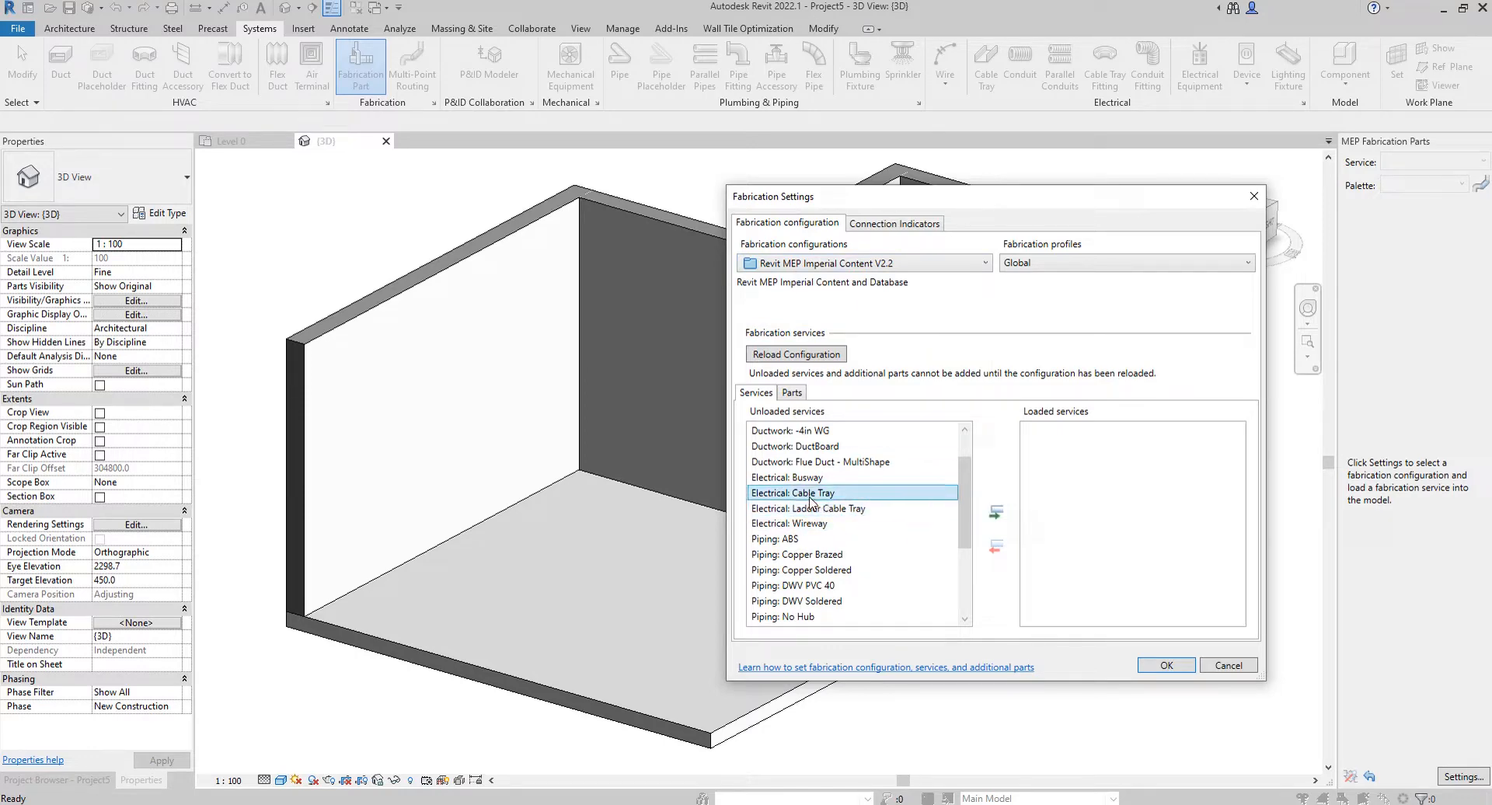
{"action": "left_click", "coordinate": [995, 512]}
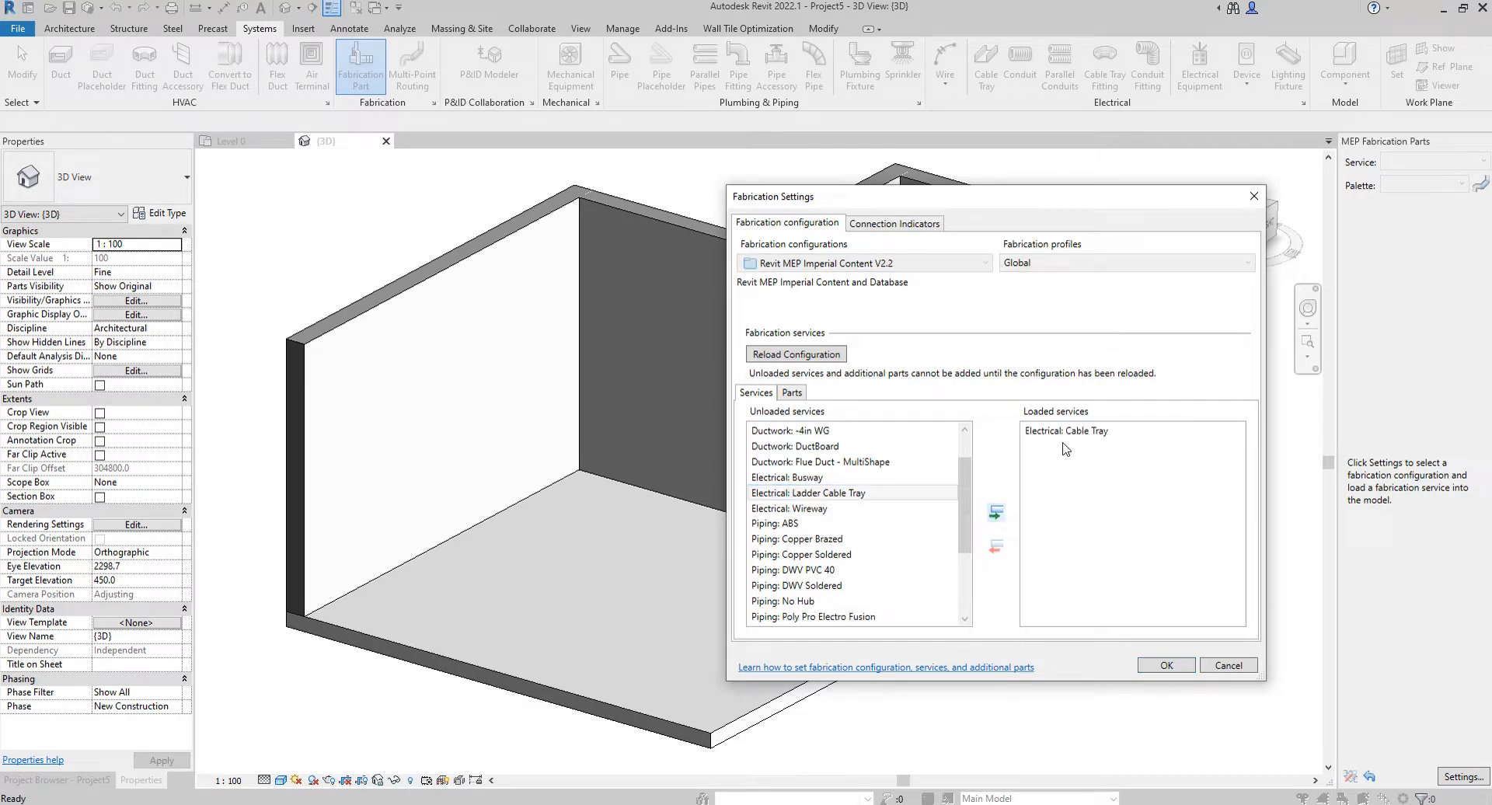
{"action": "left_click", "coordinate": [1166, 665]}
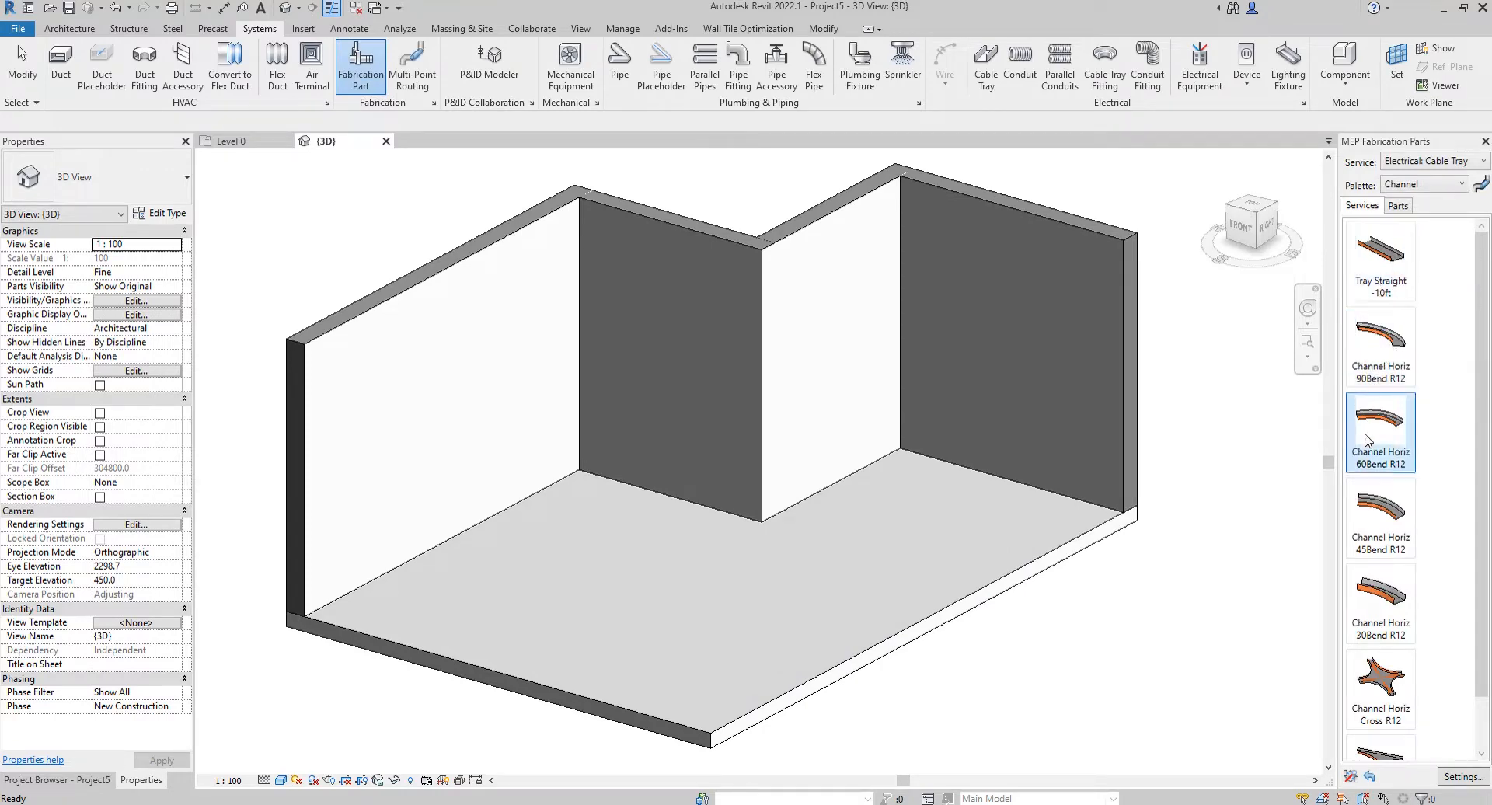
Step: Examine the parts offered in the Channel, Panels and Hangers palettes of the Electrical: Cable Tray service
{"action": "scroll", "coordinate": [1371, 544], "scroll_direction": "down", "scroll_amount": 1}
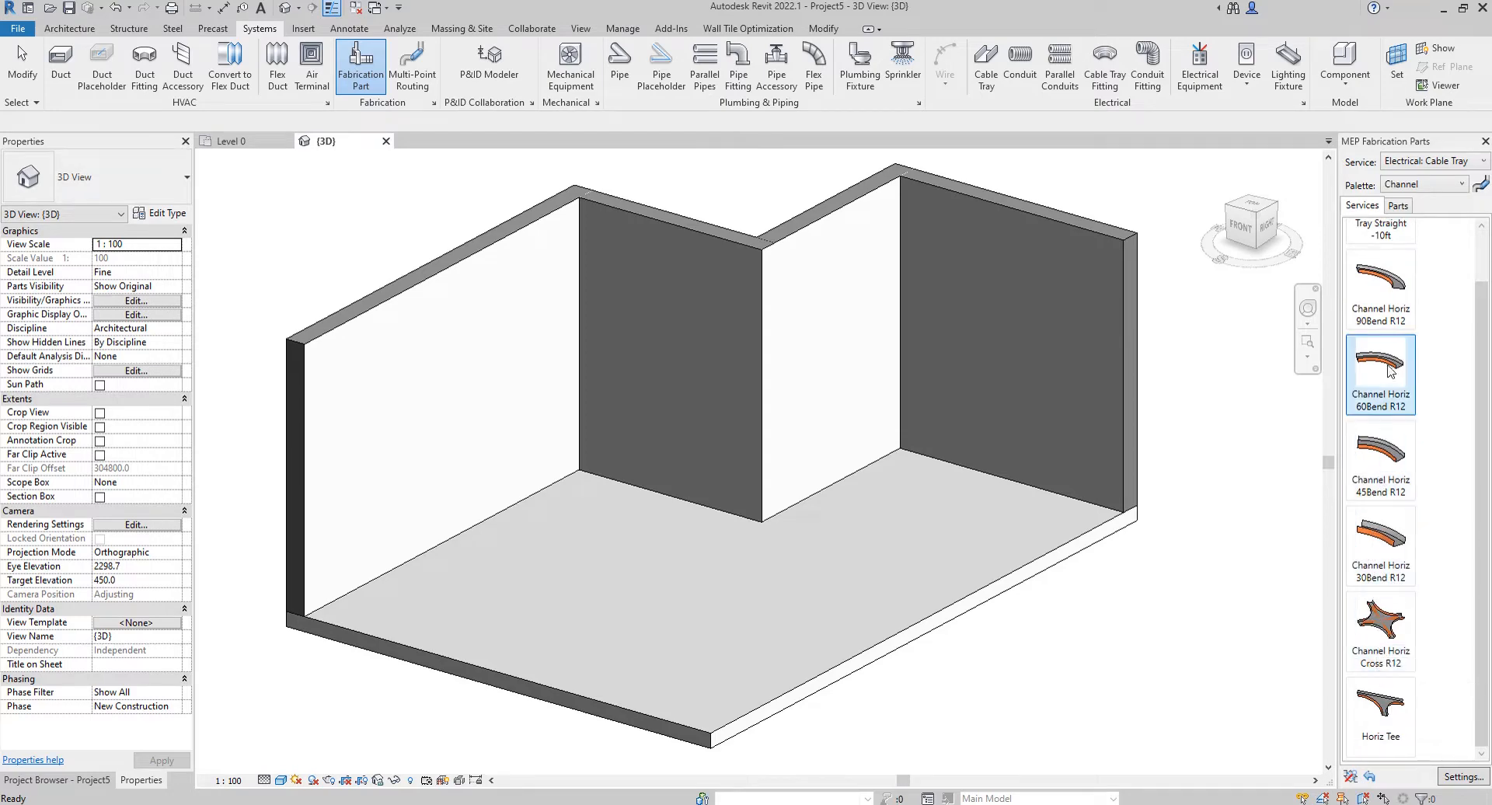
{"action": "scroll", "coordinate": [1385, 381], "scroll_direction": "up", "scroll_amount": 1}
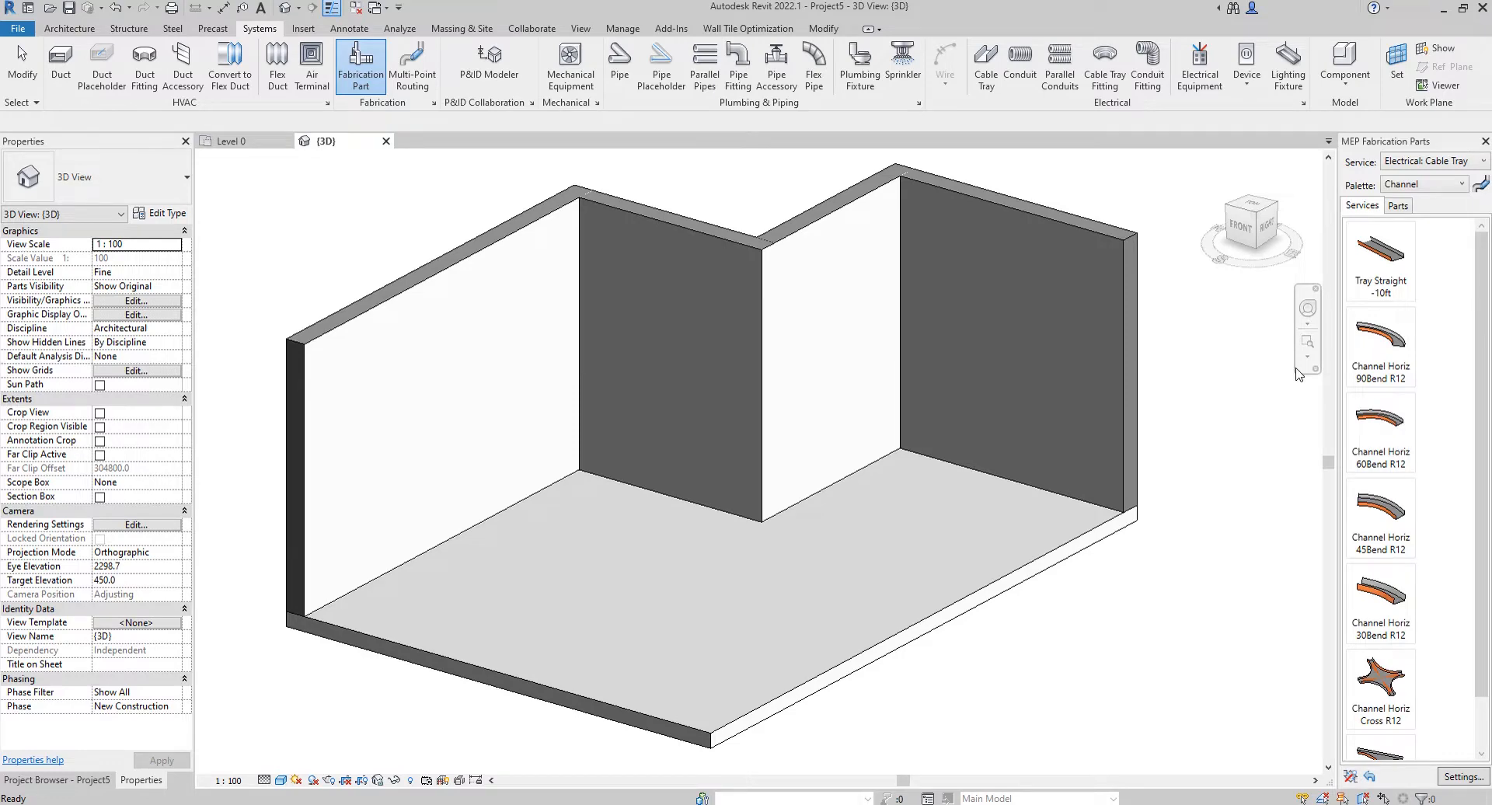
{"action": "scroll", "coordinate": [1395, 466], "scroll_direction": "down", "scroll_amount": 1}
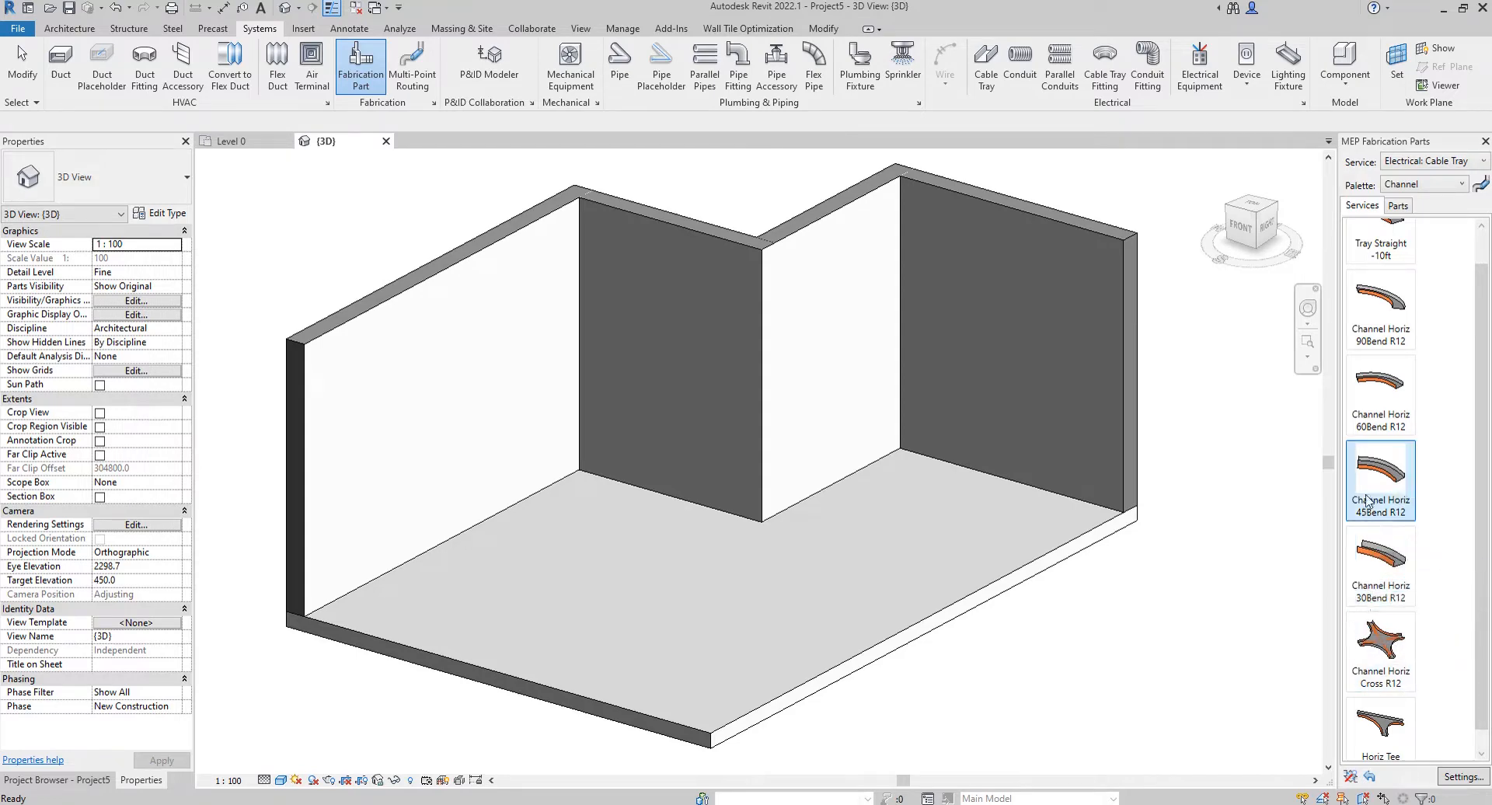
{"action": "scroll", "coordinate": [1359, 420], "scroll_direction": "up", "scroll_amount": 1}
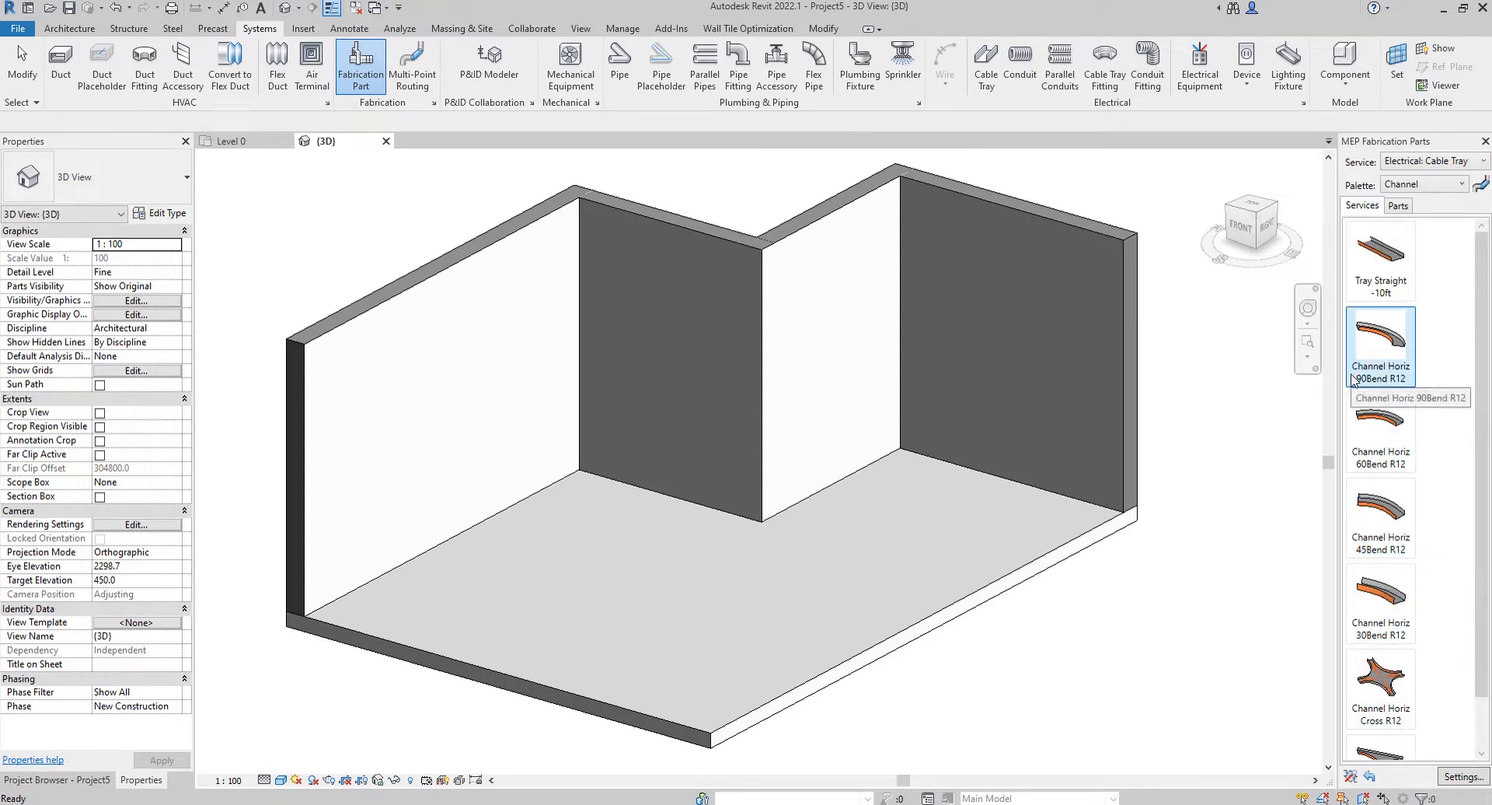
{"action": "left_click", "coordinate": [1404, 190]}
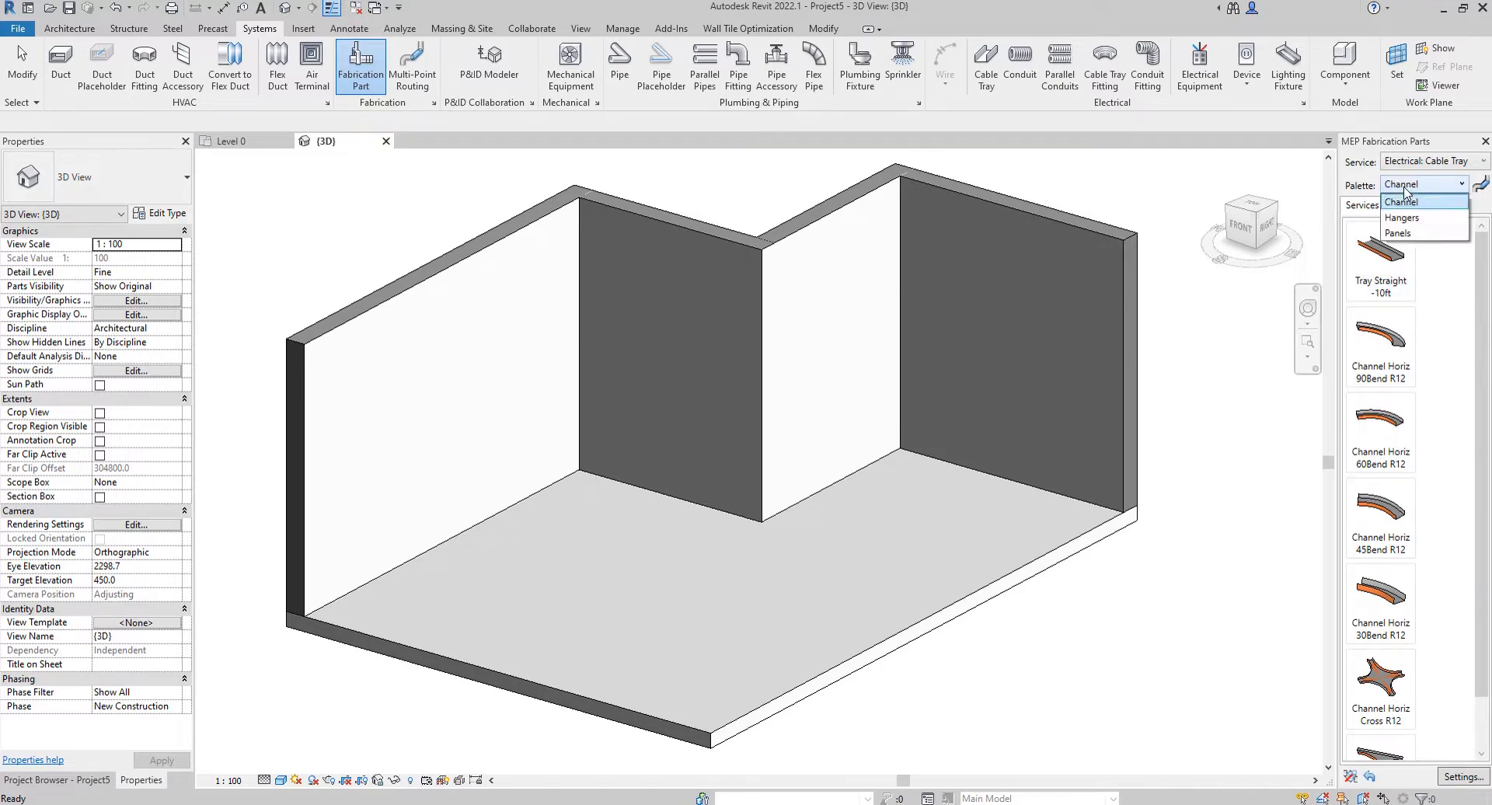
{"action": "left_click", "coordinate": [1415, 233]}
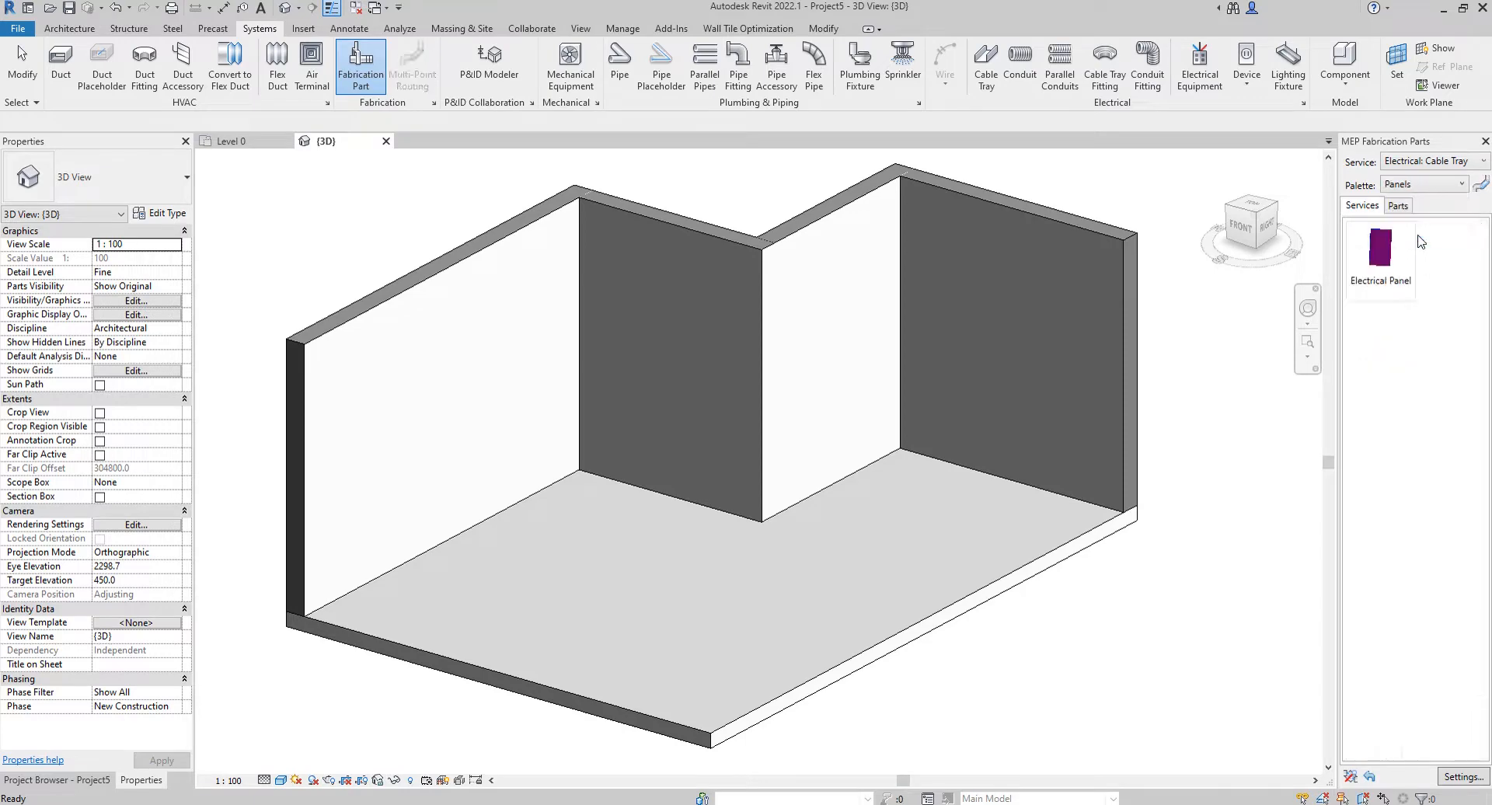
{"action": "left_click", "coordinate": [1412, 187]}
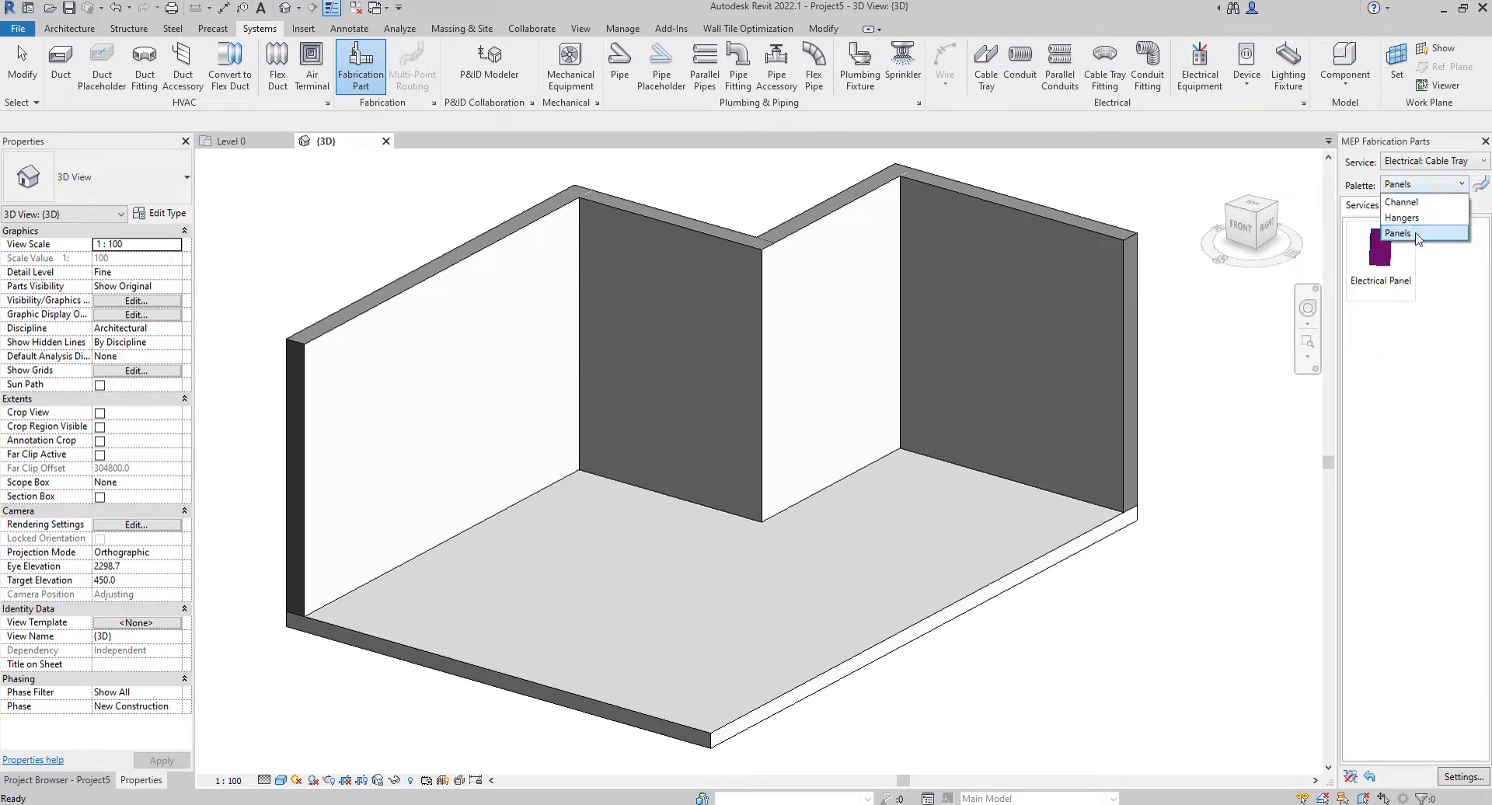
{"action": "left_click", "coordinate": [1417, 220]}
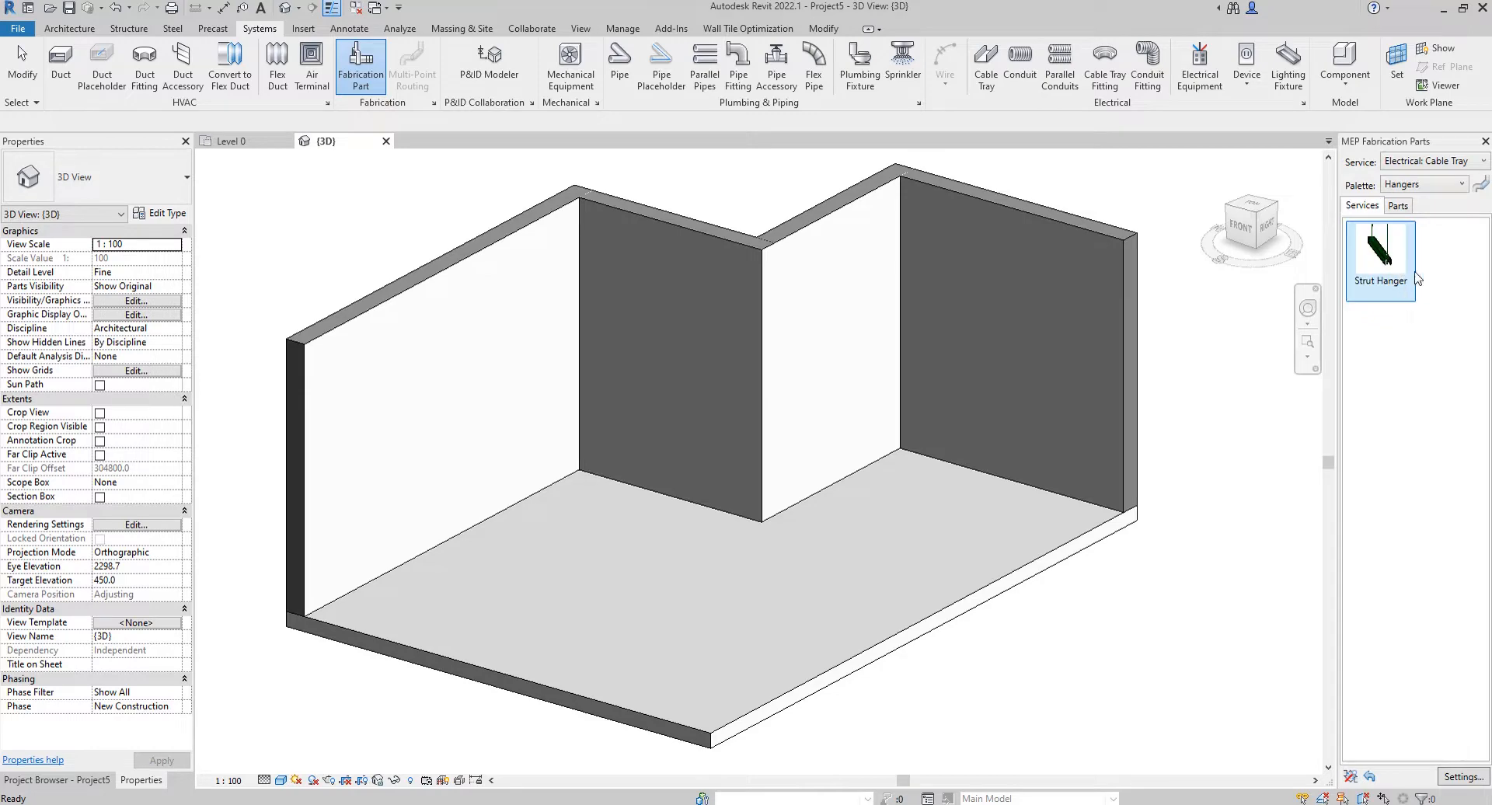
{"action": "left_click", "coordinate": [1421, 184]}
{"action": "left_click", "coordinate": [1411, 197]}
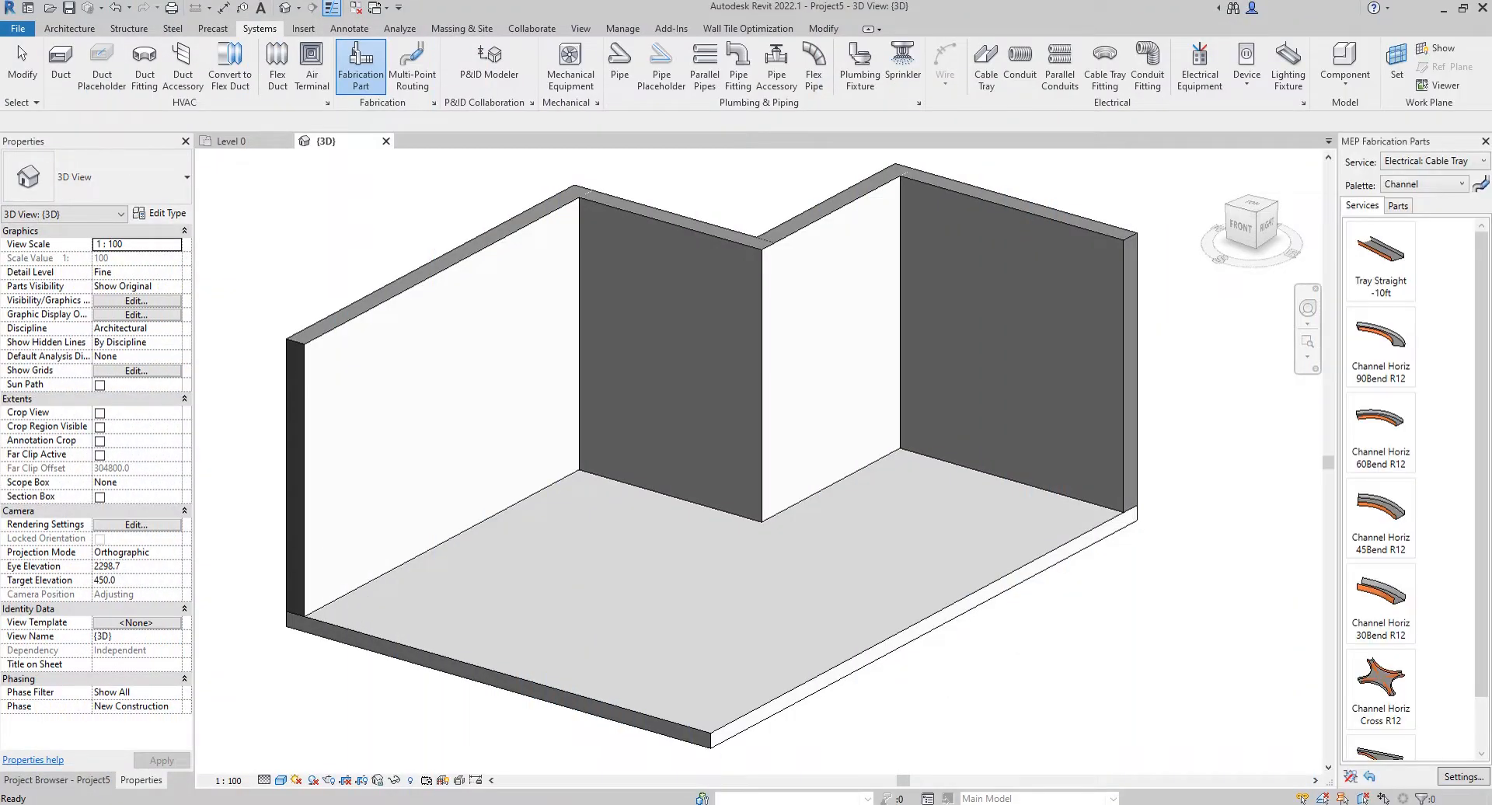
{"action": "scroll", "coordinate": [1375, 509], "scroll_direction": "down", "scroll_amount": 1}
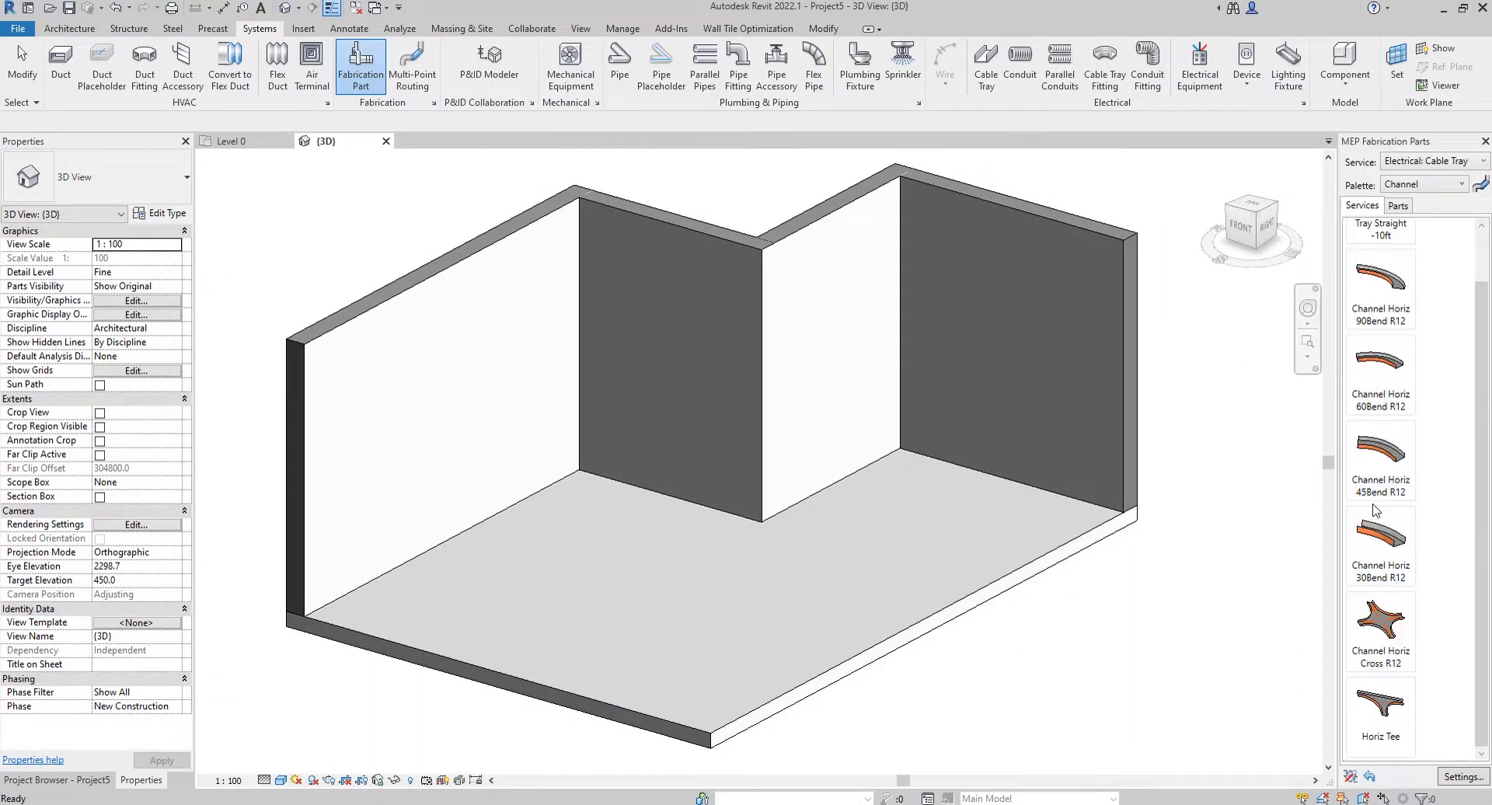
{"action": "scroll", "coordinate": [1381, 404], "scroll_direction": "up", "scroll_amount": 1}
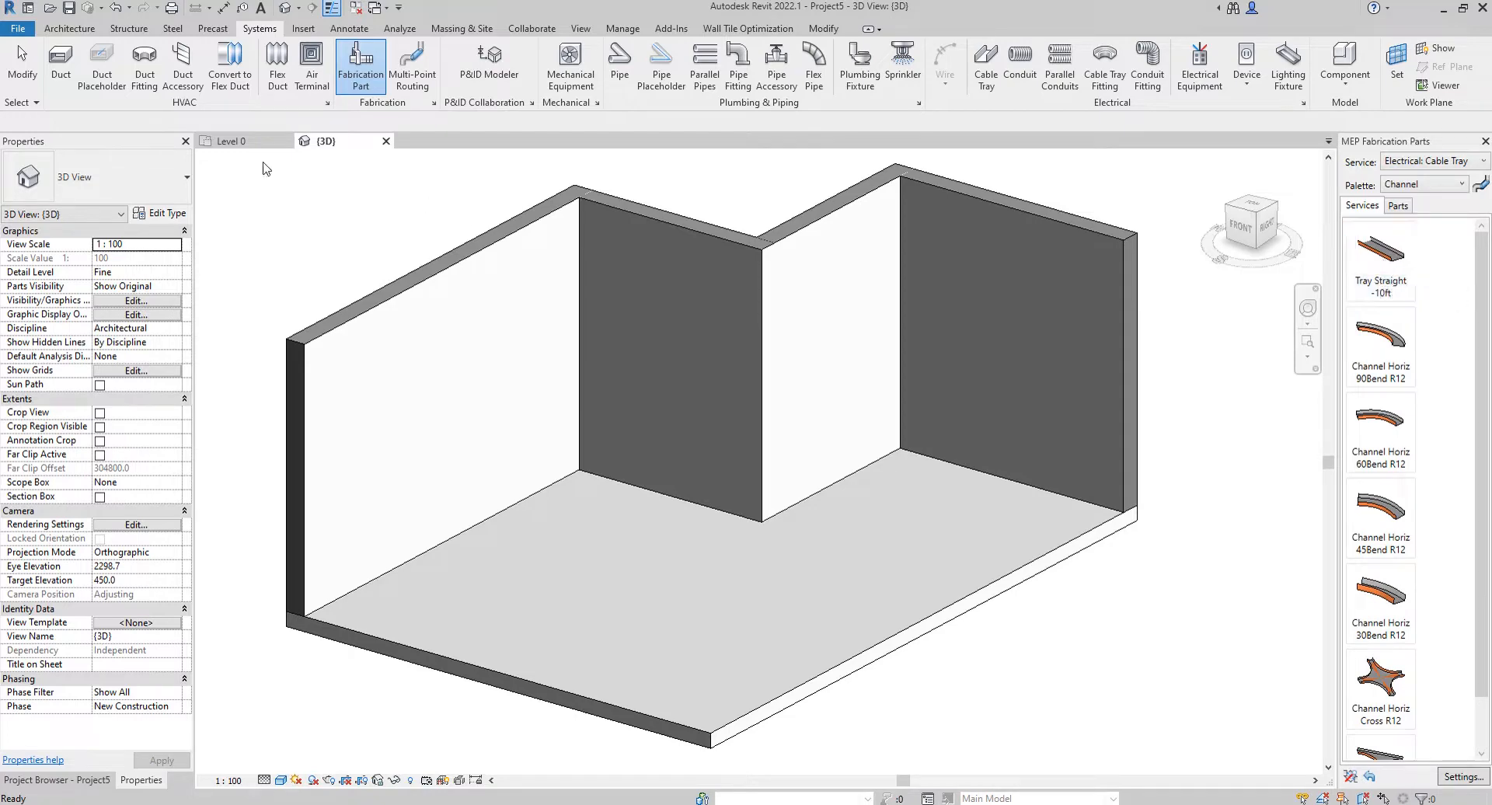
Step: In the Level 0 floor plan, place one Tray Straight-10ft part rotated to run parallel to the long west wall, just inside it
{"action": "left_click", "coordinate": [233, 142]}
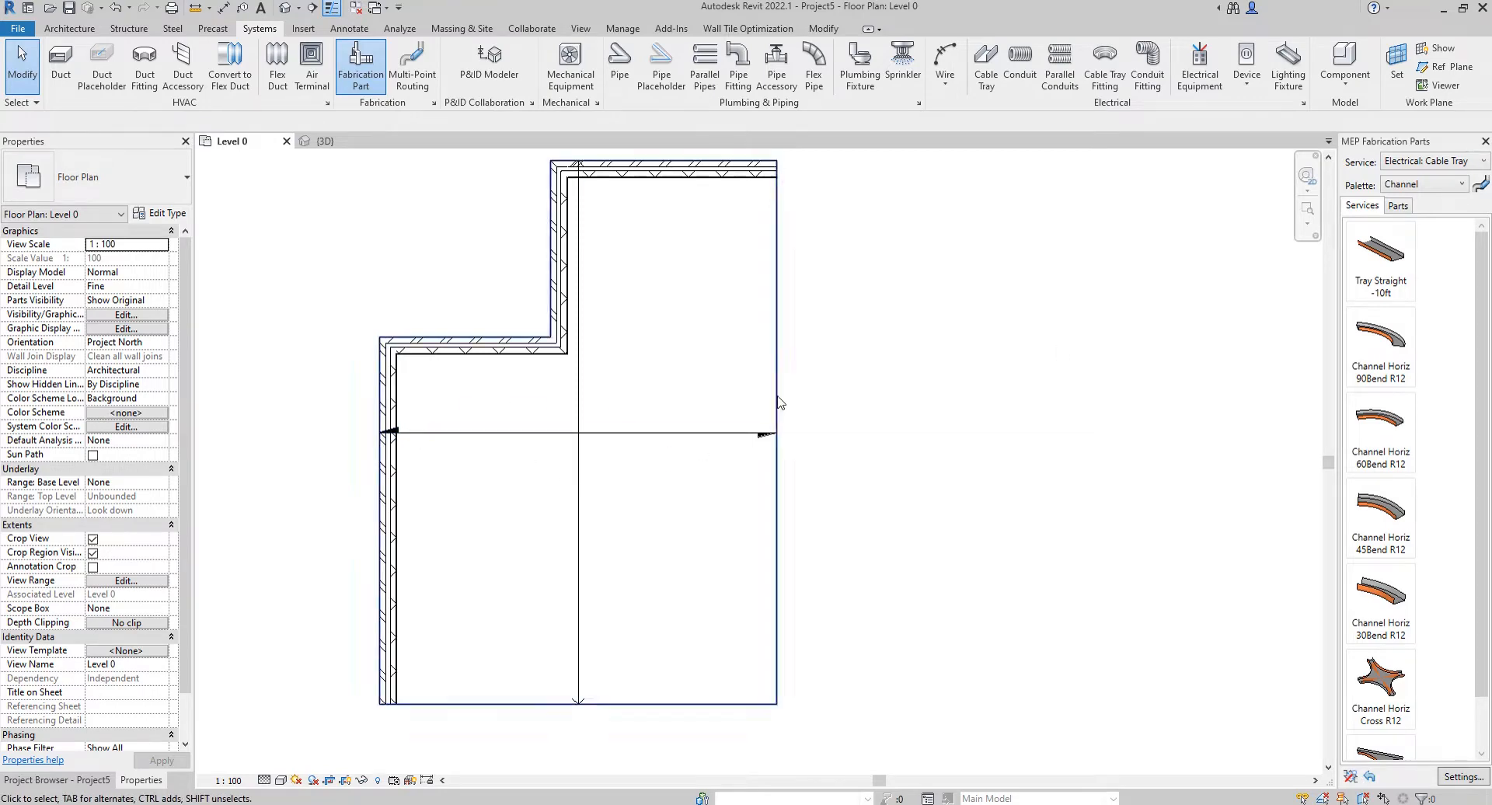
{"action": "left_click", "coordinate": [1379, 275]}
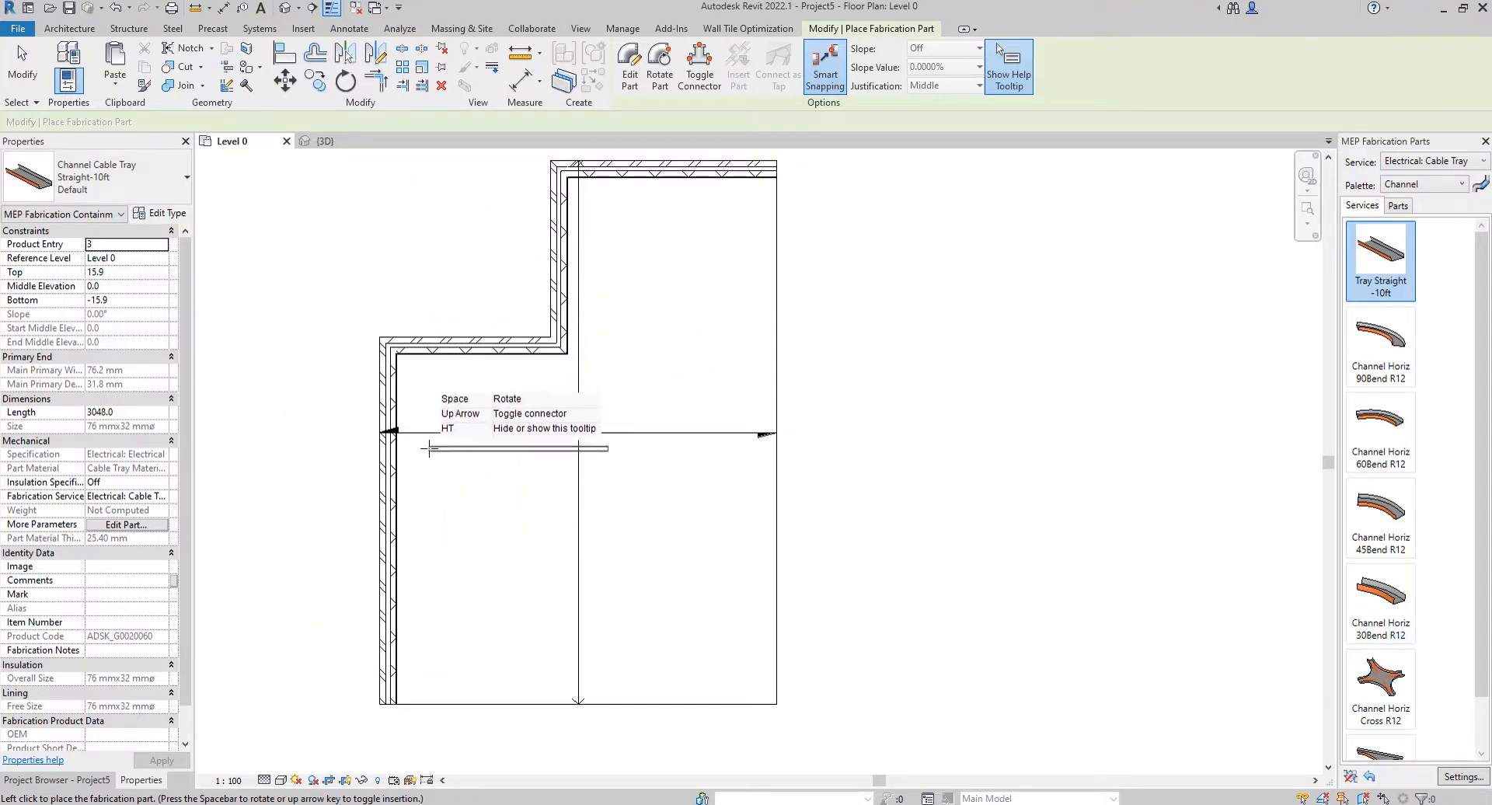
{"action": "key", "text": "space"}
{"action": "key", "text": "space"}
{"action": "key", "text": "space"}
{"action": "key", "text": "space"}
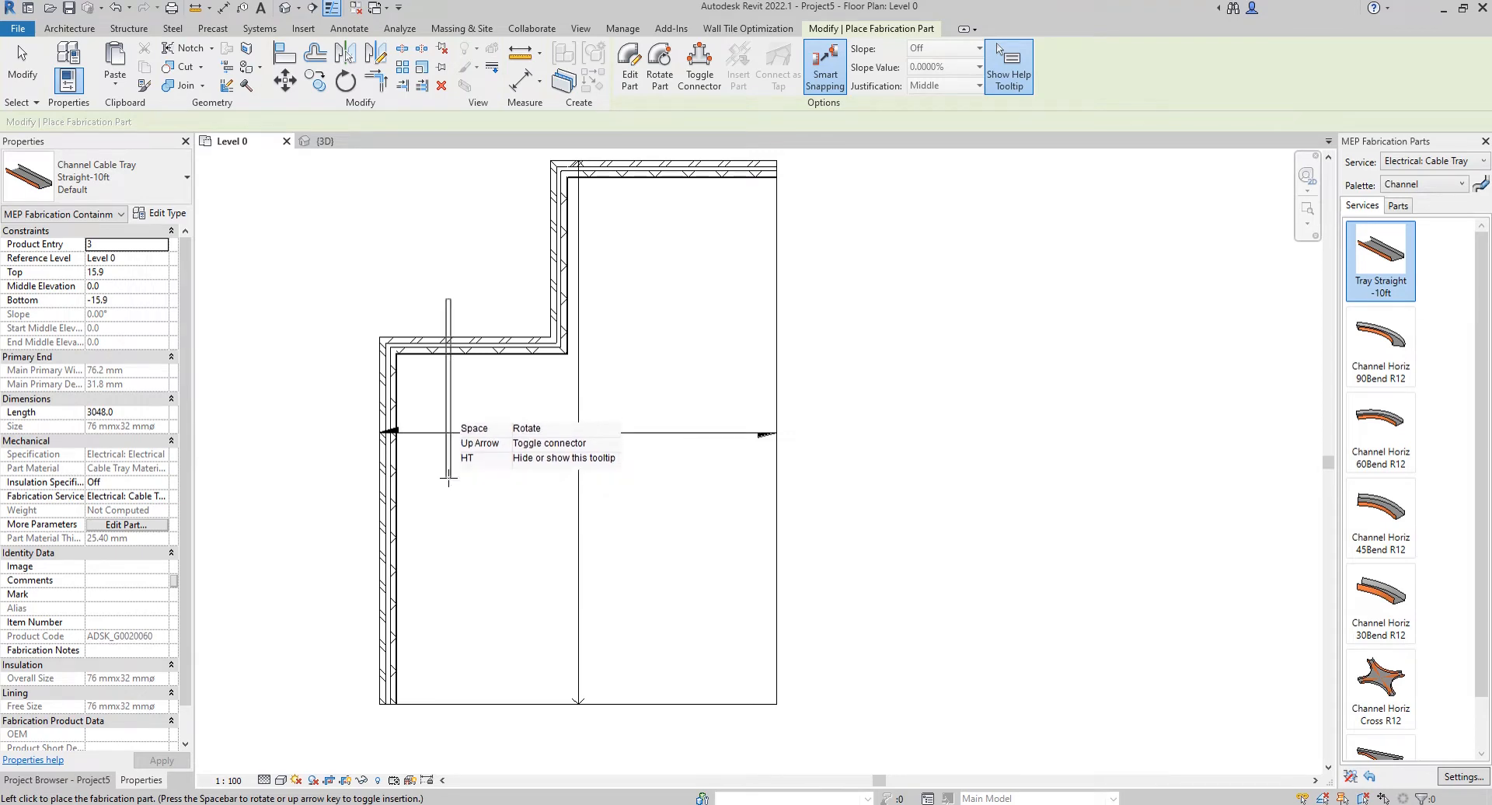
{"action": "key", "text": "space"}
{"action": "key", "text": "space"}
{"action": "key", "text": "space"}
{"action": "key", "text": "space"}
{"action": "key", "text": "space"}
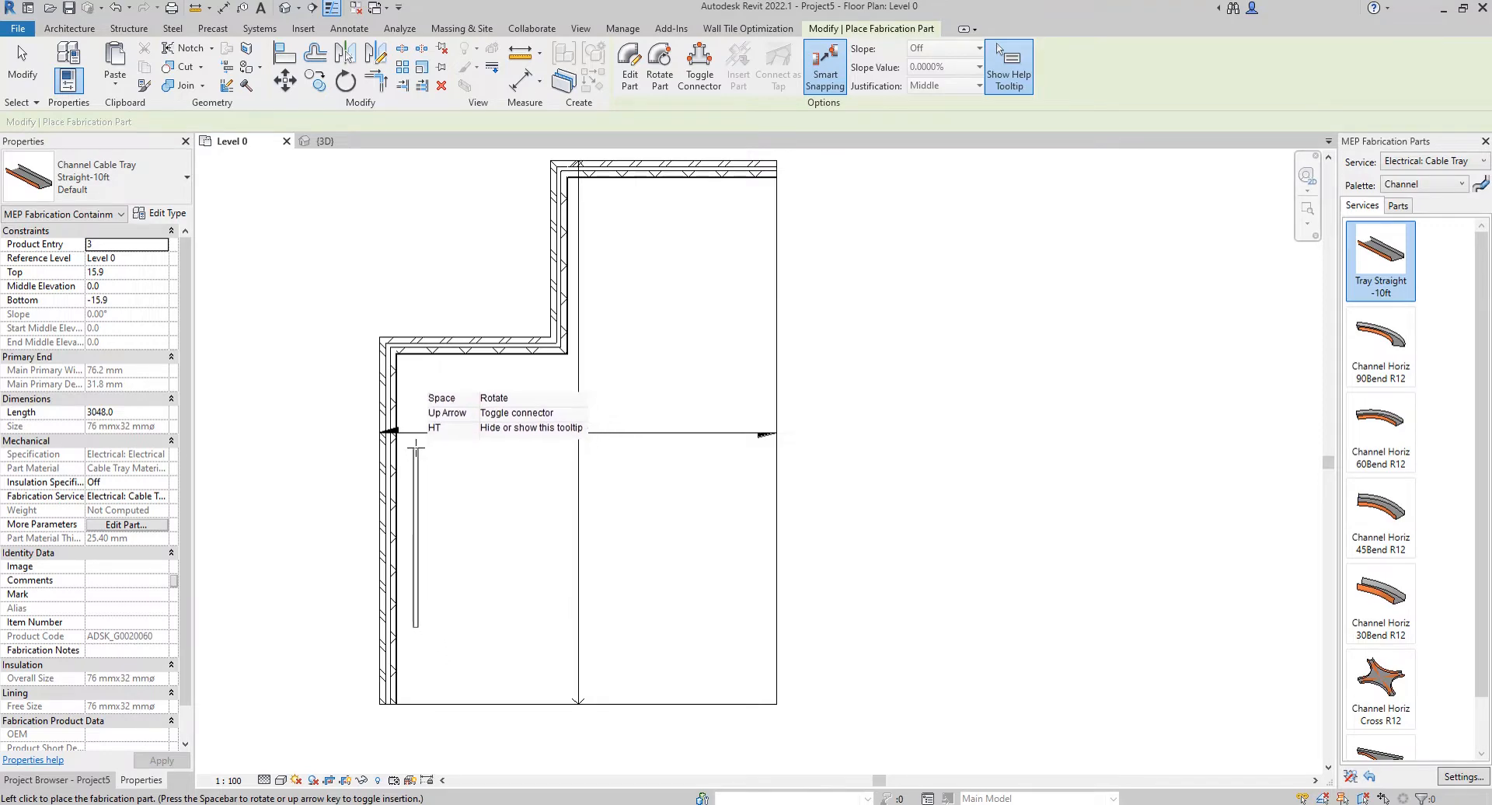
{"action": "left_click", "coordinate": [415, 448]}
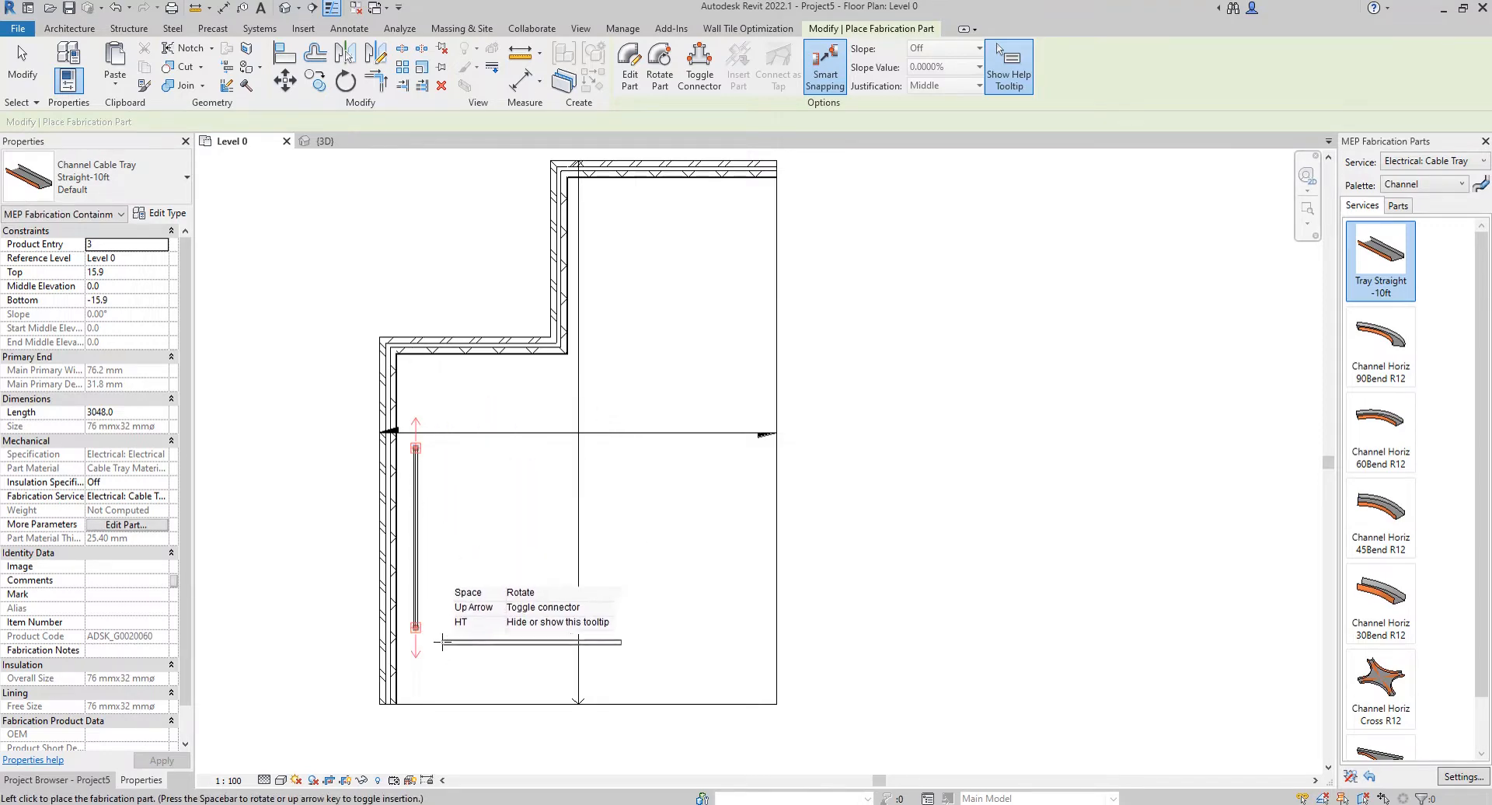
{"action": "scroll", "coordinate": [441, 642], "scroll_direction": "up", "scroll_amount": 1}
{"action": "key", "text": "Escape"}
{"action": "key", "text": "Escape"}
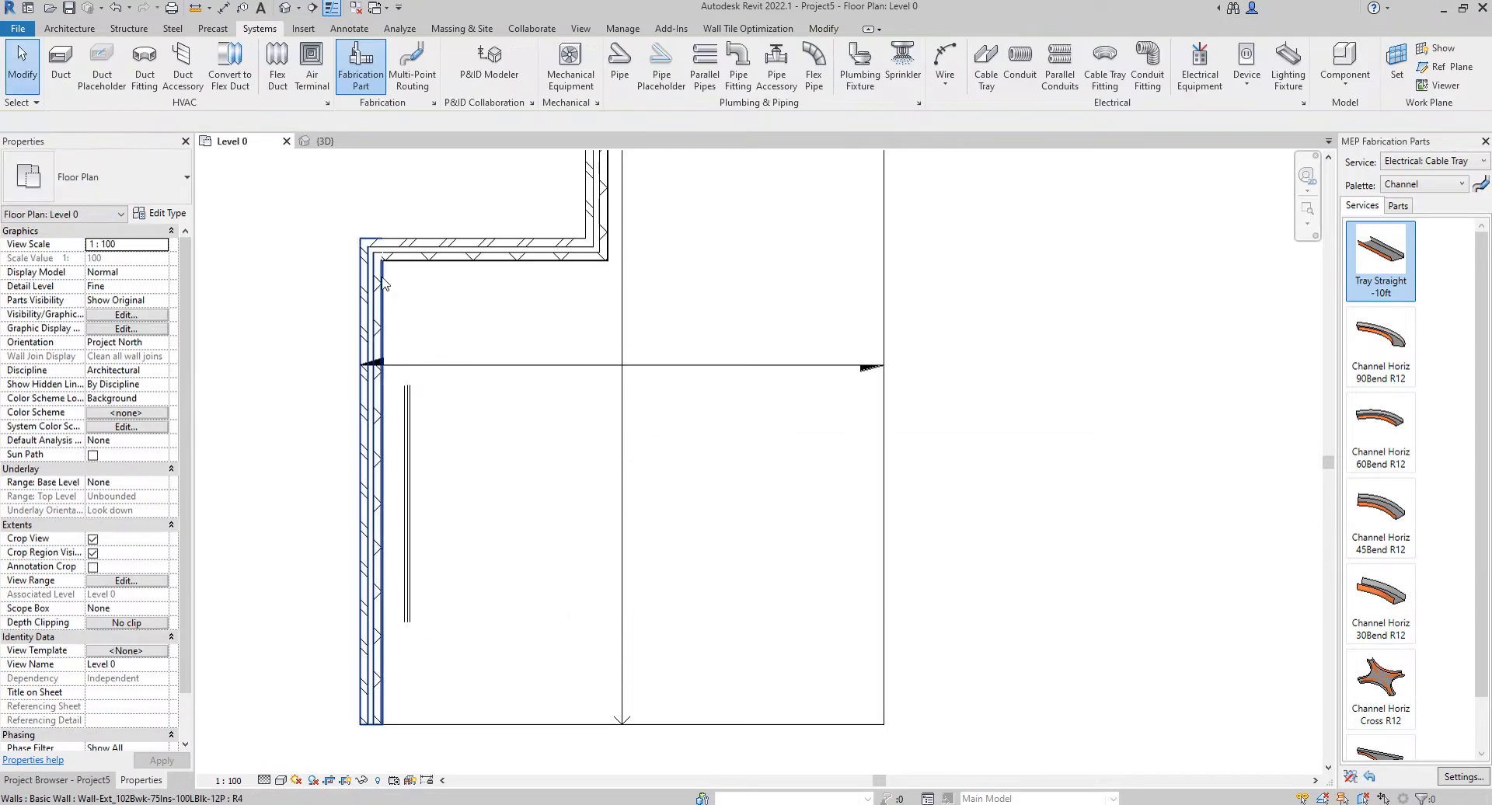
Step: In the 3D view, set the middle elevation of the straight cable tray beside the long wall to 3000 mm
{"action": "key", "text": "ctrl+Tab"}
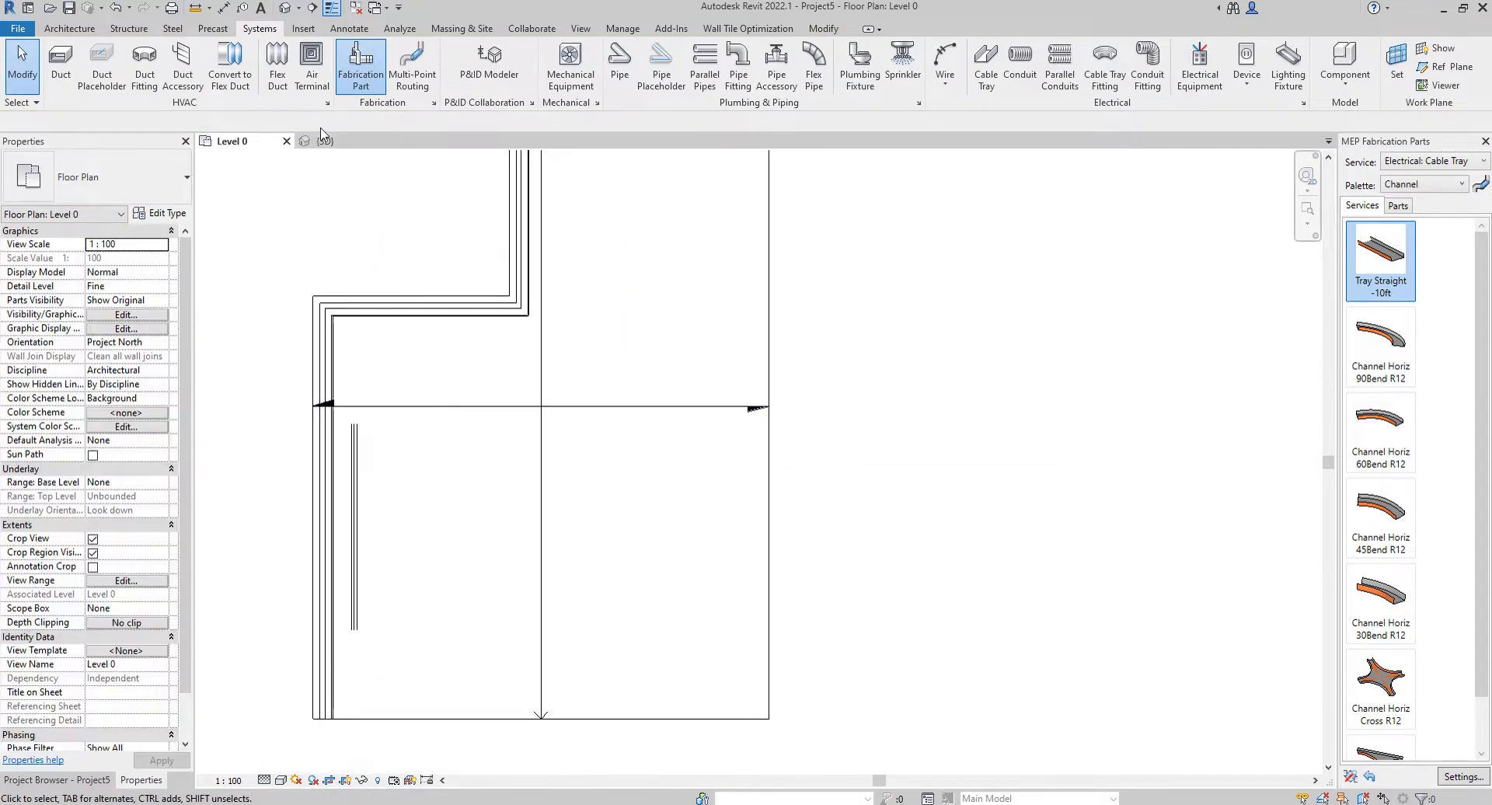
{"action": "scroll", "coordinate": [487, 470], "scroll_direction": "up", "scroll_amount": 2}
{"action": "scroll", "coordinate": [493, 549], "scroll_direction": "down", "scroll_amount": 2}
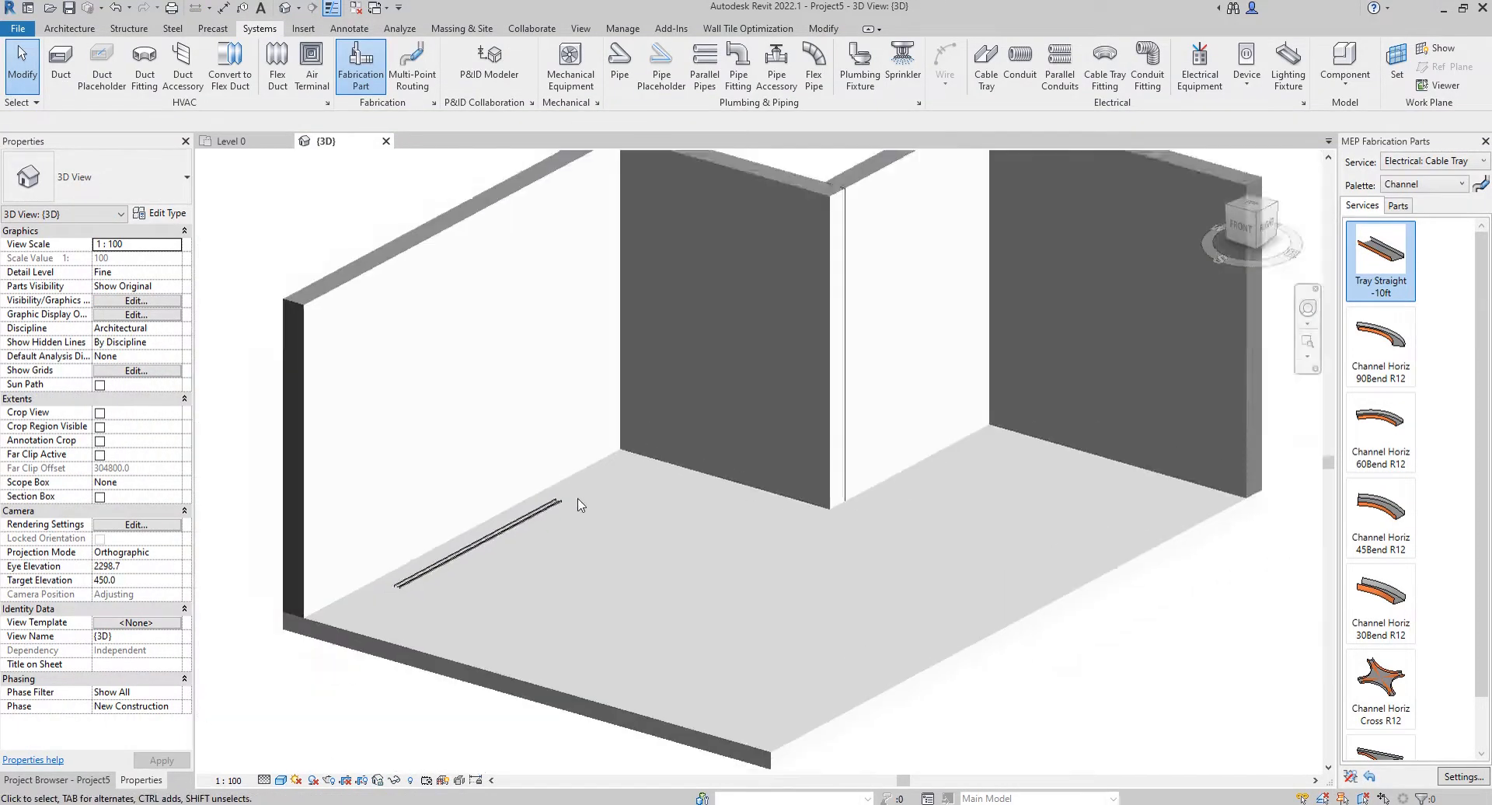
{"action": "scroll", "coordinate": [466, 560], "scroll_direction": "up", "scroll_amount": 3}
{"action": "left_click", "coordinate": [440, 582]}
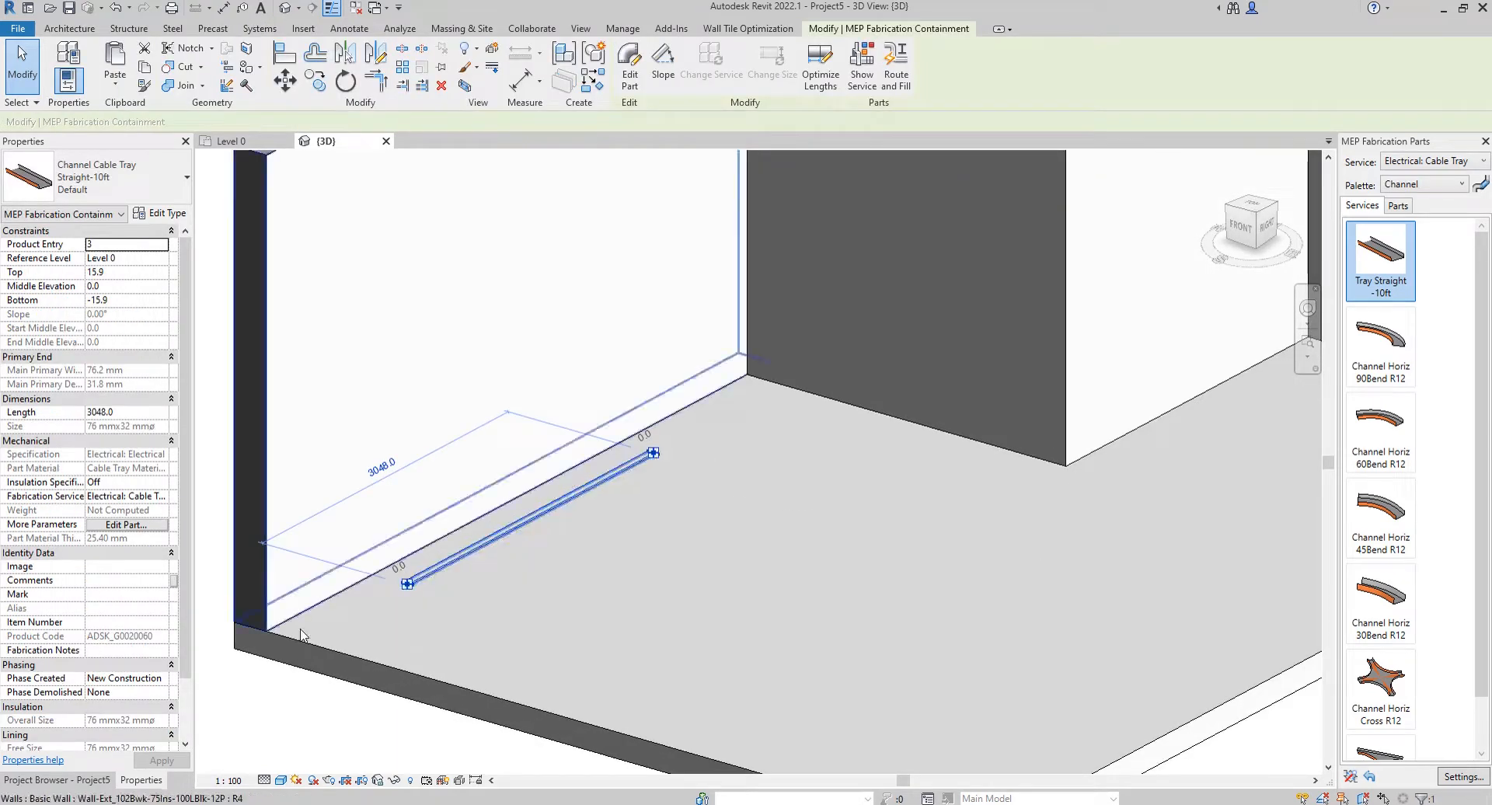
{"action": "middle_click_drag", "start_coordinate": [679, 616], "coordinate": [372, 256], "text": "shift"}
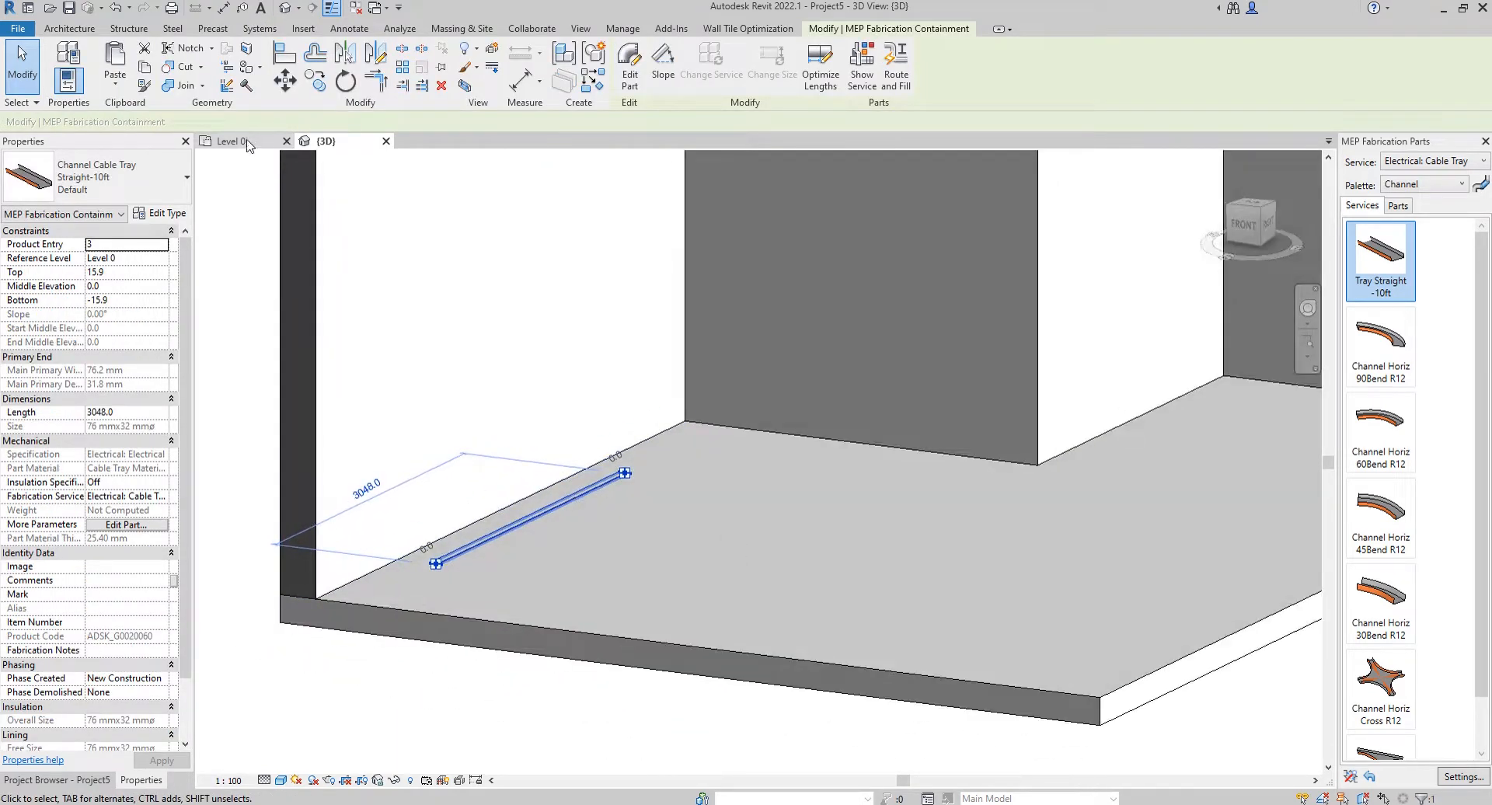
{"action": "middle_click_drag", "start_coordinate": [271, 167], "coordinate": [703, 474], "text": "shift"}
{"action": "scroll", "coordinate": [412, 455], "scroll_direction": "up", "scroll_amount": 4}
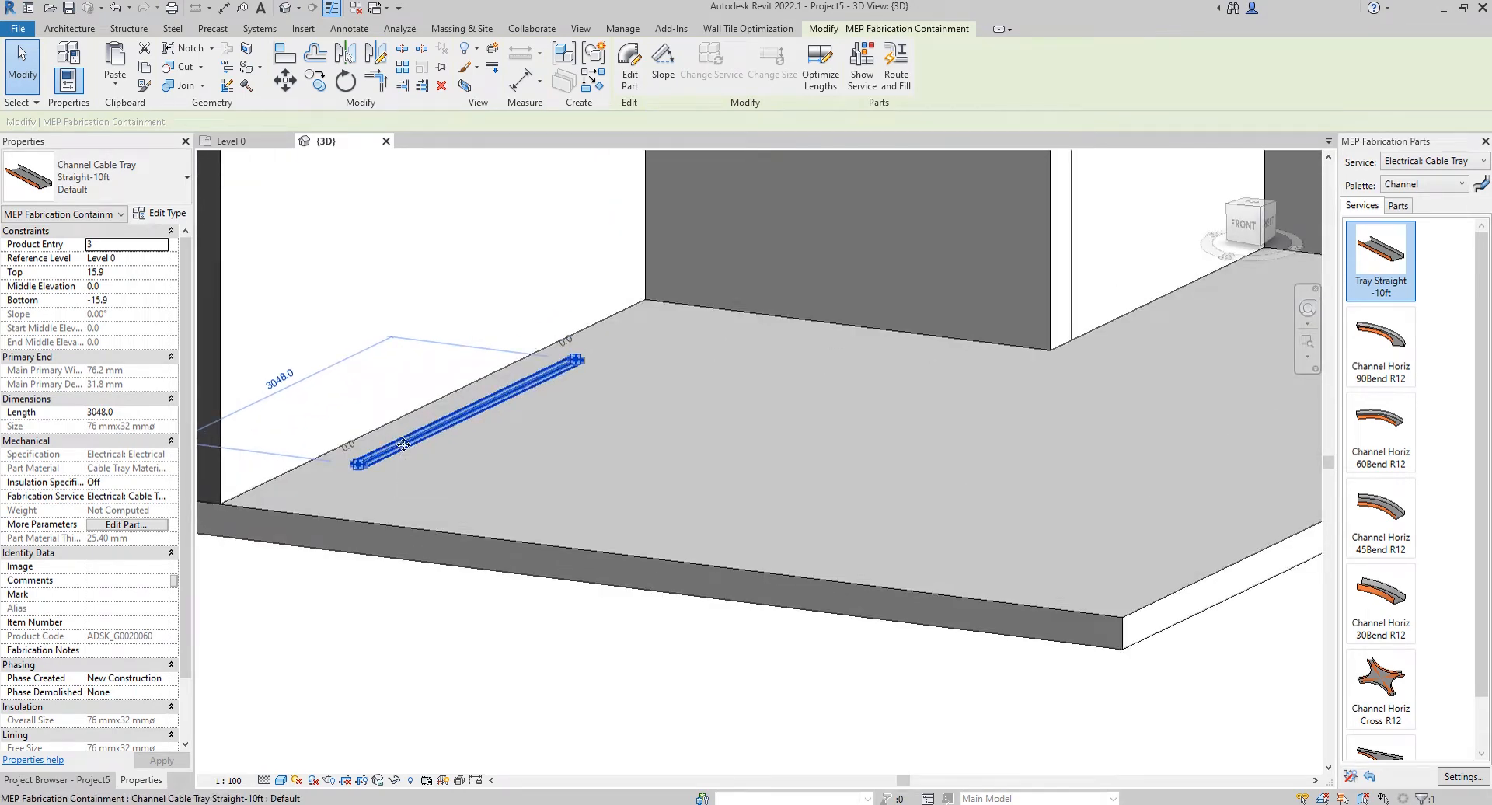
{"action": "middle_click_drag", "start_coordinate": [484, 423], "coordinate": [517, 507]}
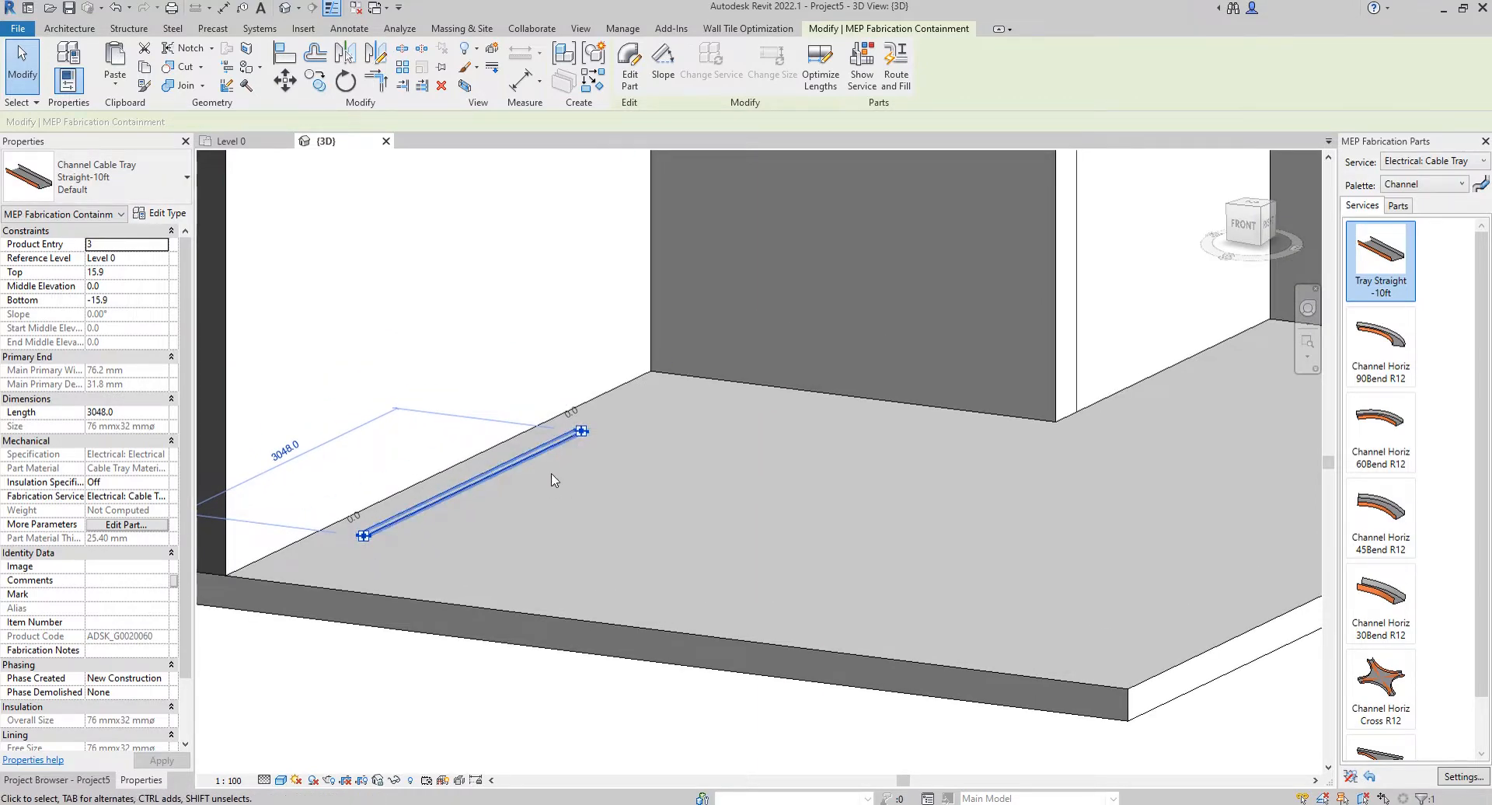
{"action": "middle_click_drag", "start_coordinate": [550, 483], "coordinate": [583, 521]}
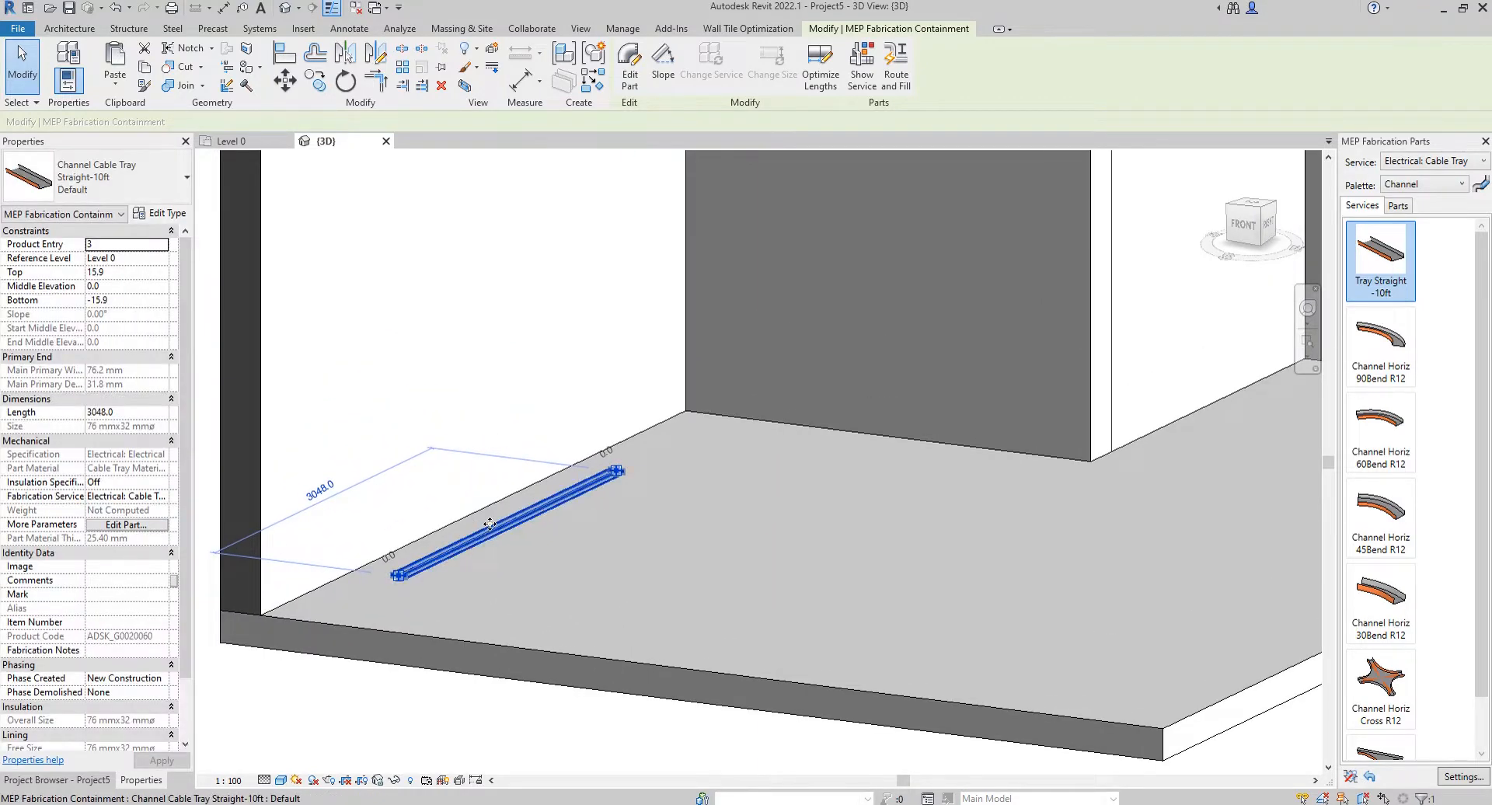
{"action": "scroll", "coordinate": [342, 762], "scroll_direction": "down", "scroll_amount": 2}
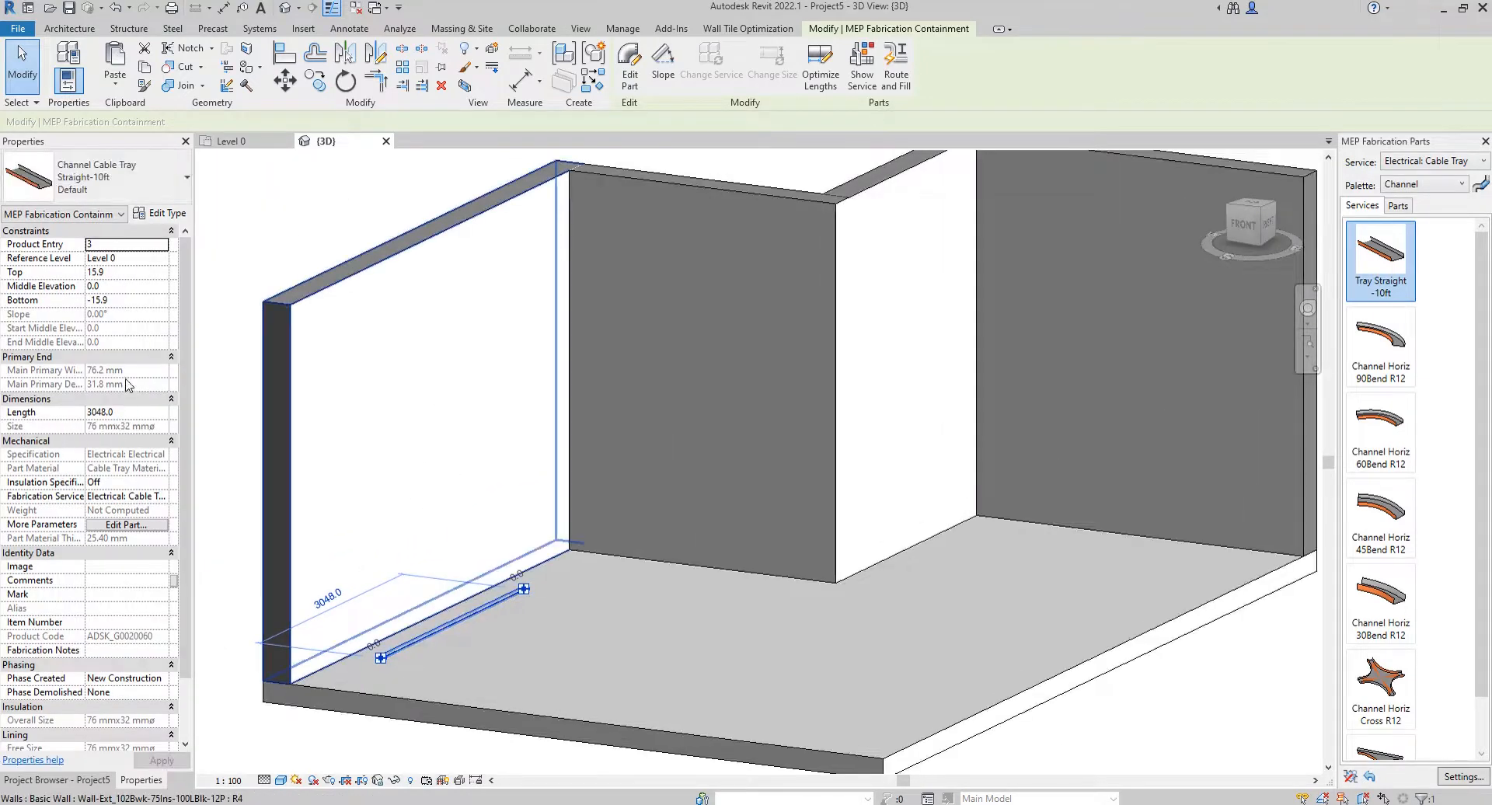
{"action": "left_click", "coordinate": [130, 289]}
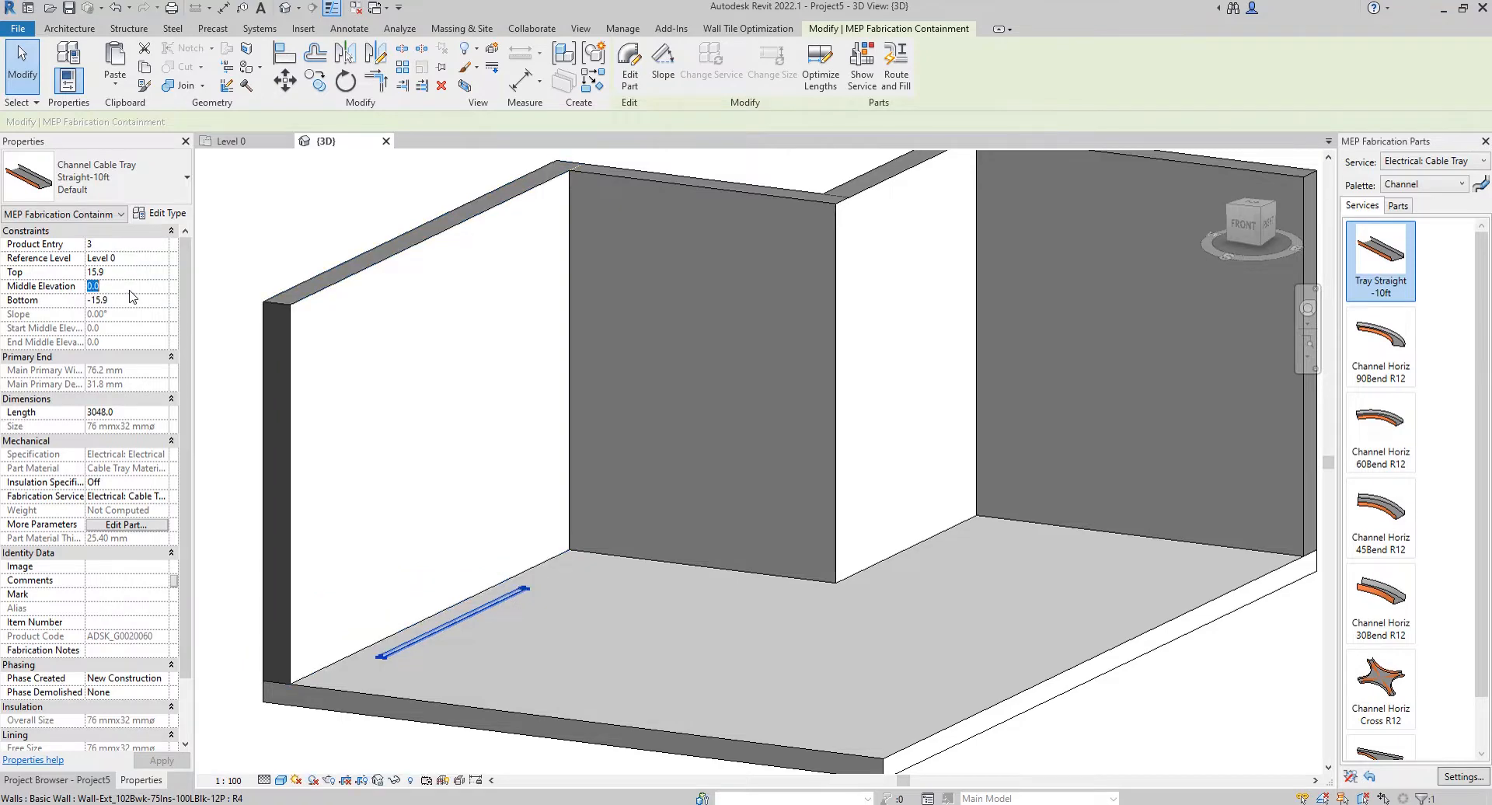
{"action": "type", "text": "3000"}
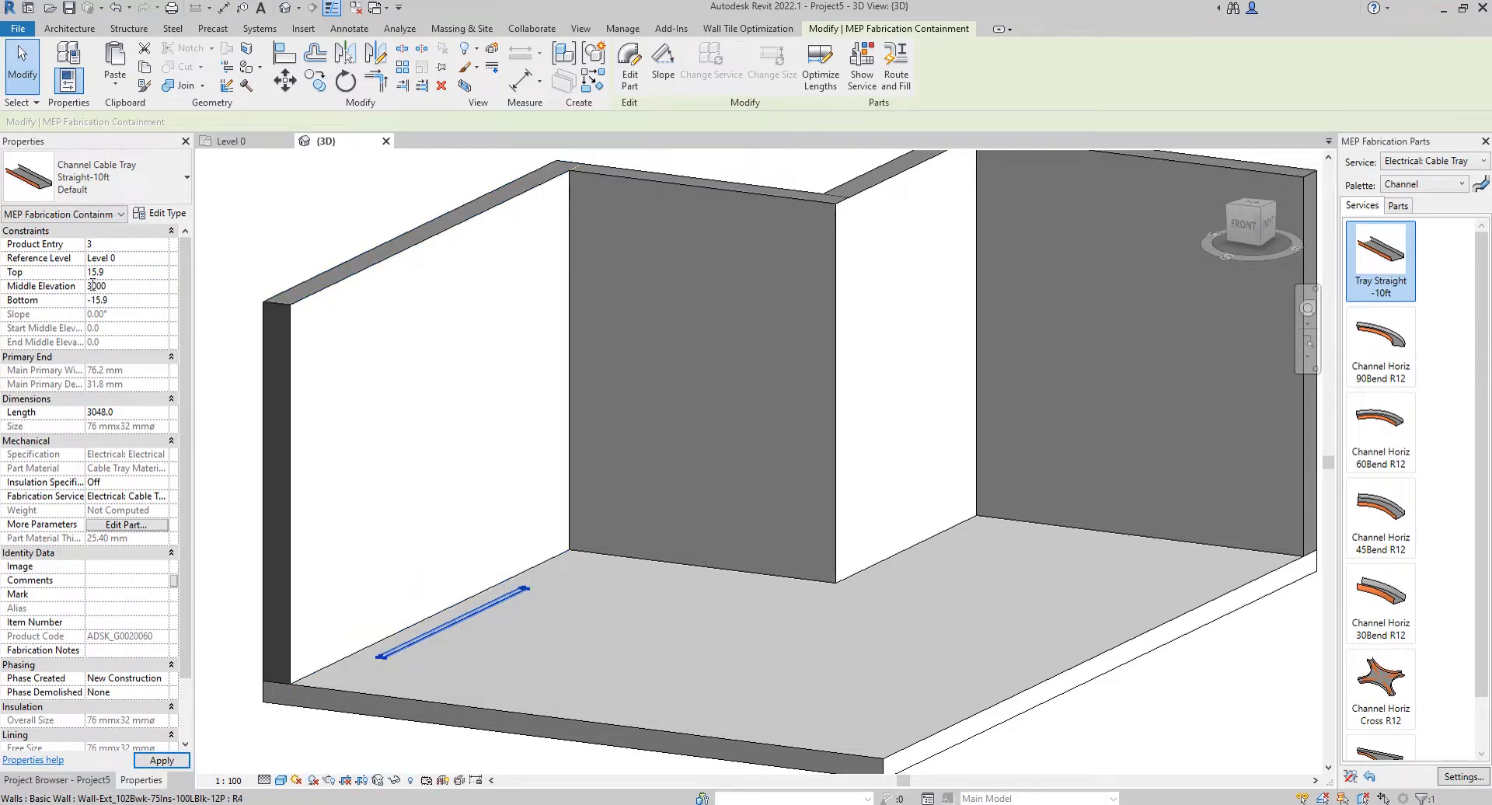
{"action": "key", "text": "Return"}
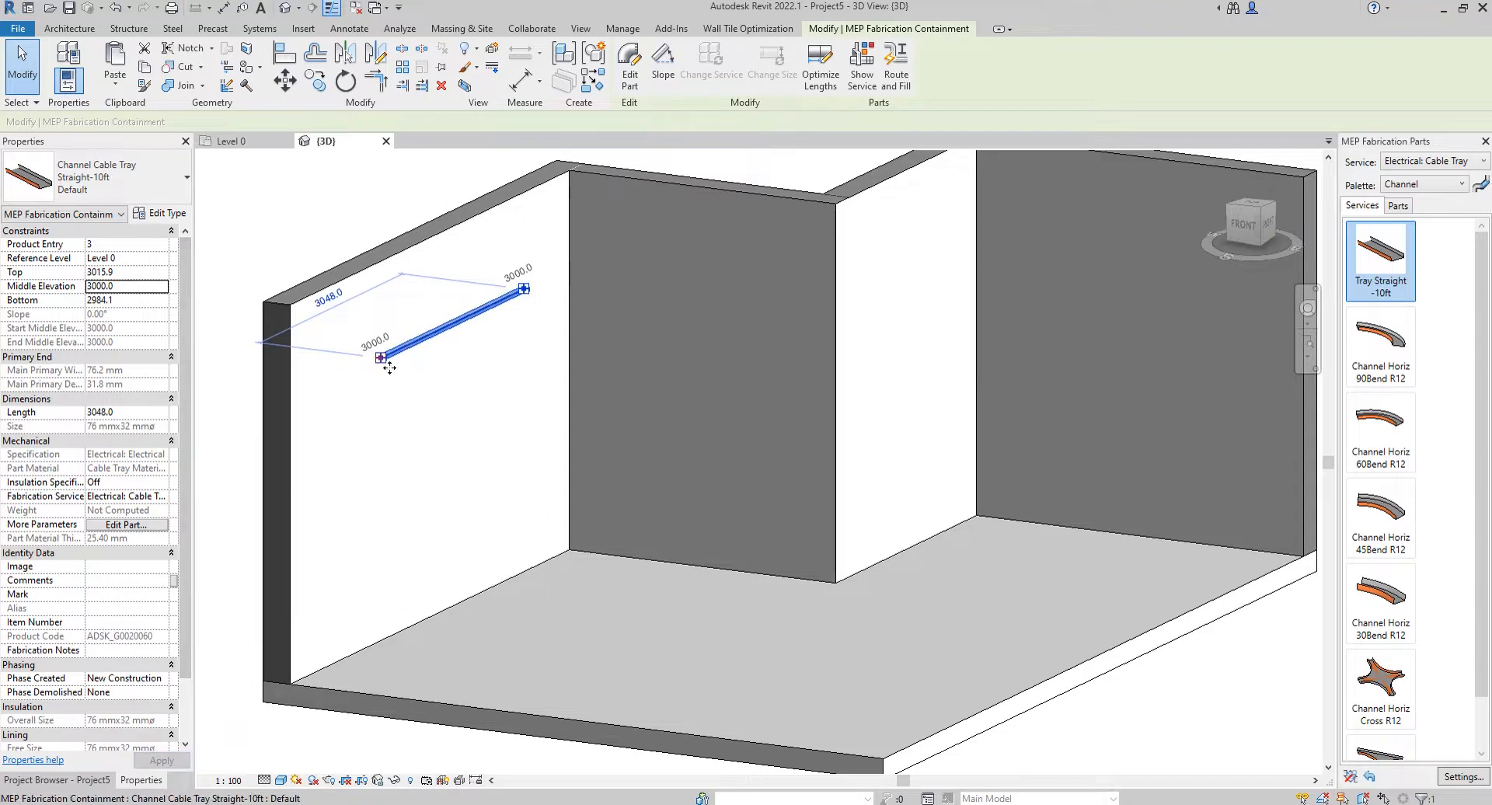
{"action": "scroll", "coordinate": [439, 271], "scroll_direction": "up", "scroll_amount": 2}
{"action": "key", "text": "Escape"}
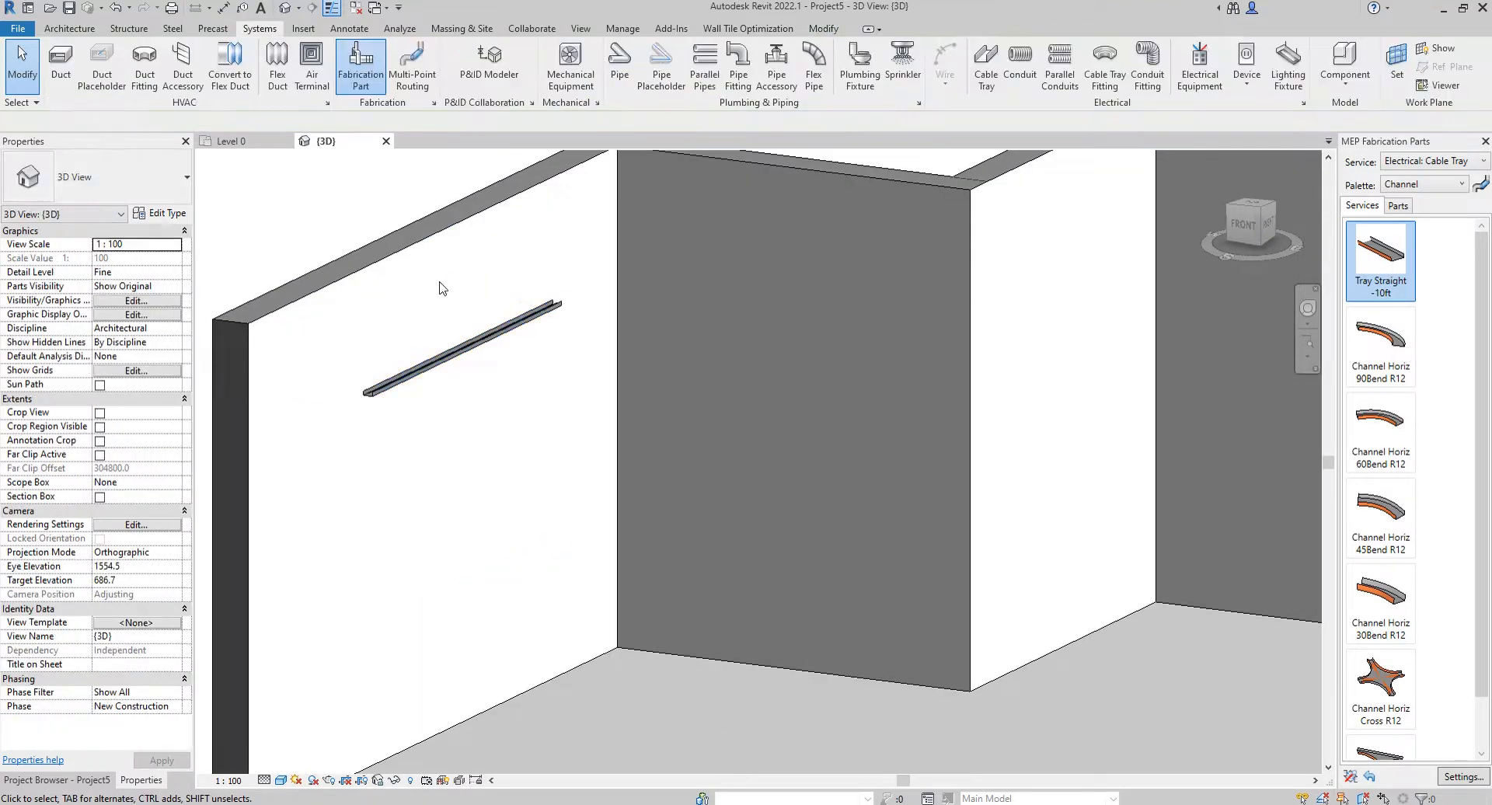
Step: Set the Level 0 floor plan's view range to a top offset of 3500 and a cut plane offset of 3500
{"action": "scroll", "coordinate": [498, 333], "scroll_direction": "up", "scroll_amount": 3}
{"action": "middle_click_drag", "start_coordinate": [498, 332], "coordinate": [605, 424]}
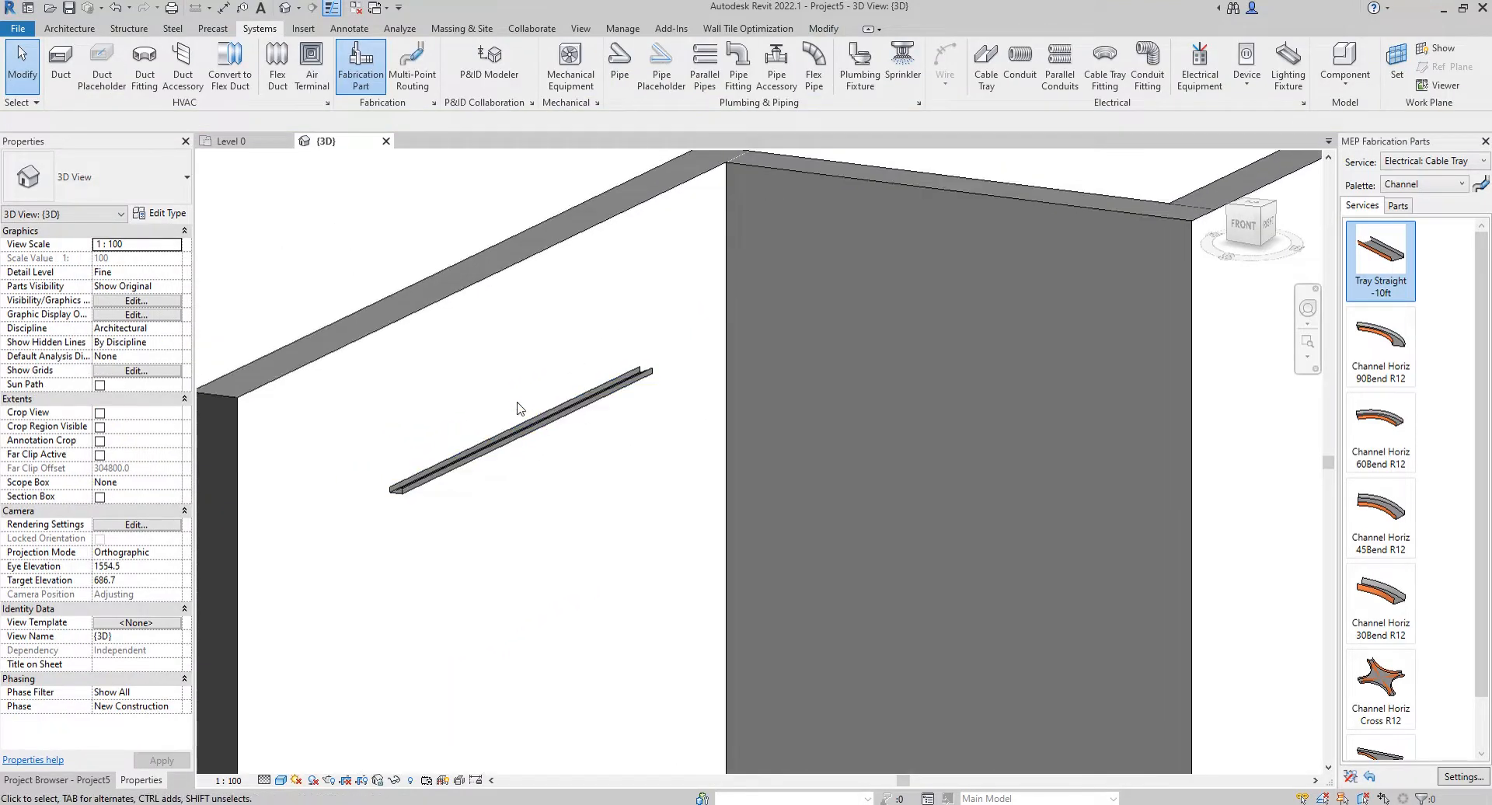
{"action": "scroll", "coordinate": [513, 409], "scroll_direction": "down", "scroll_amount": 2}
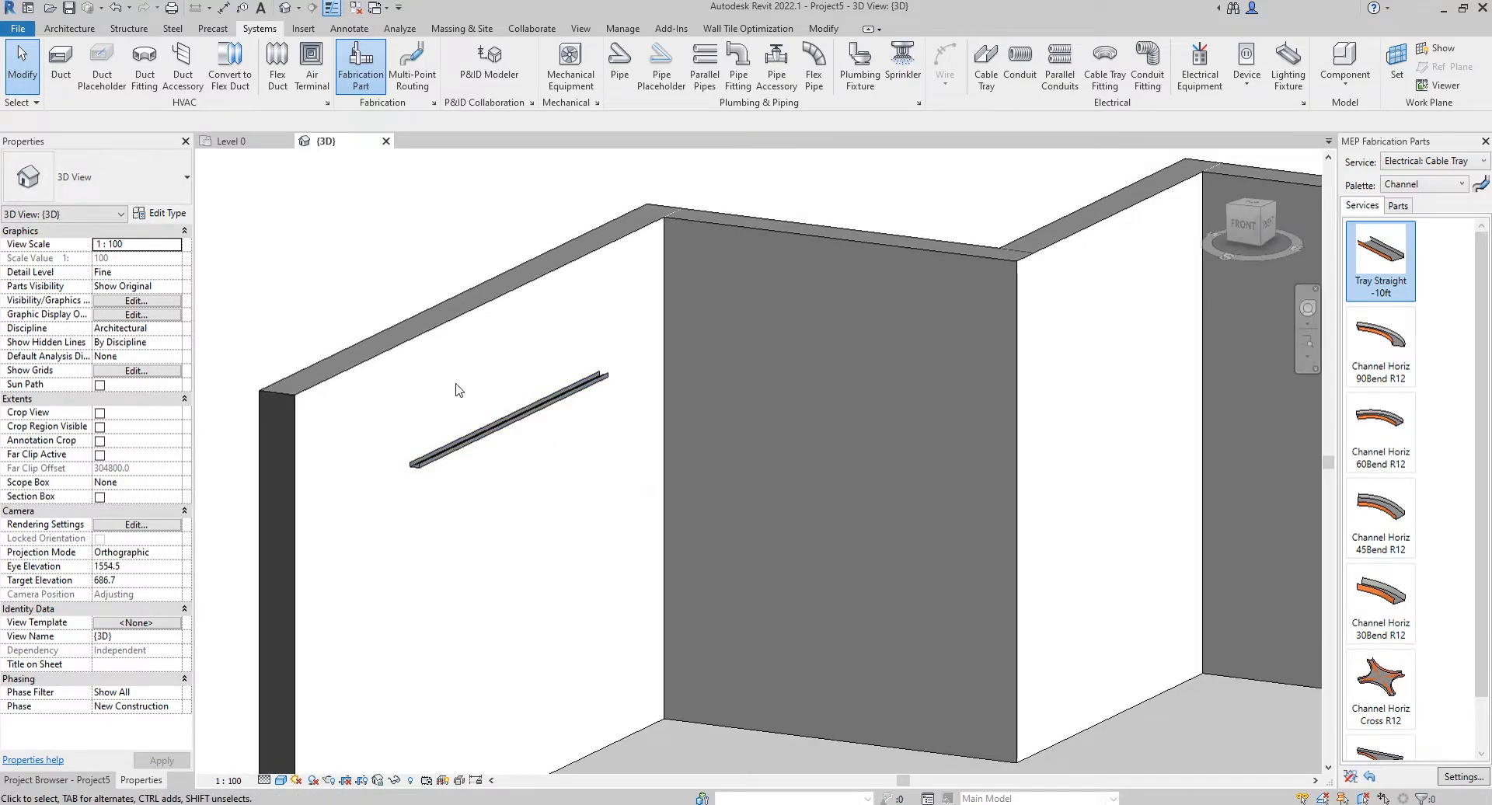
{"action": "left_click", "coordinate": [233, 141]}
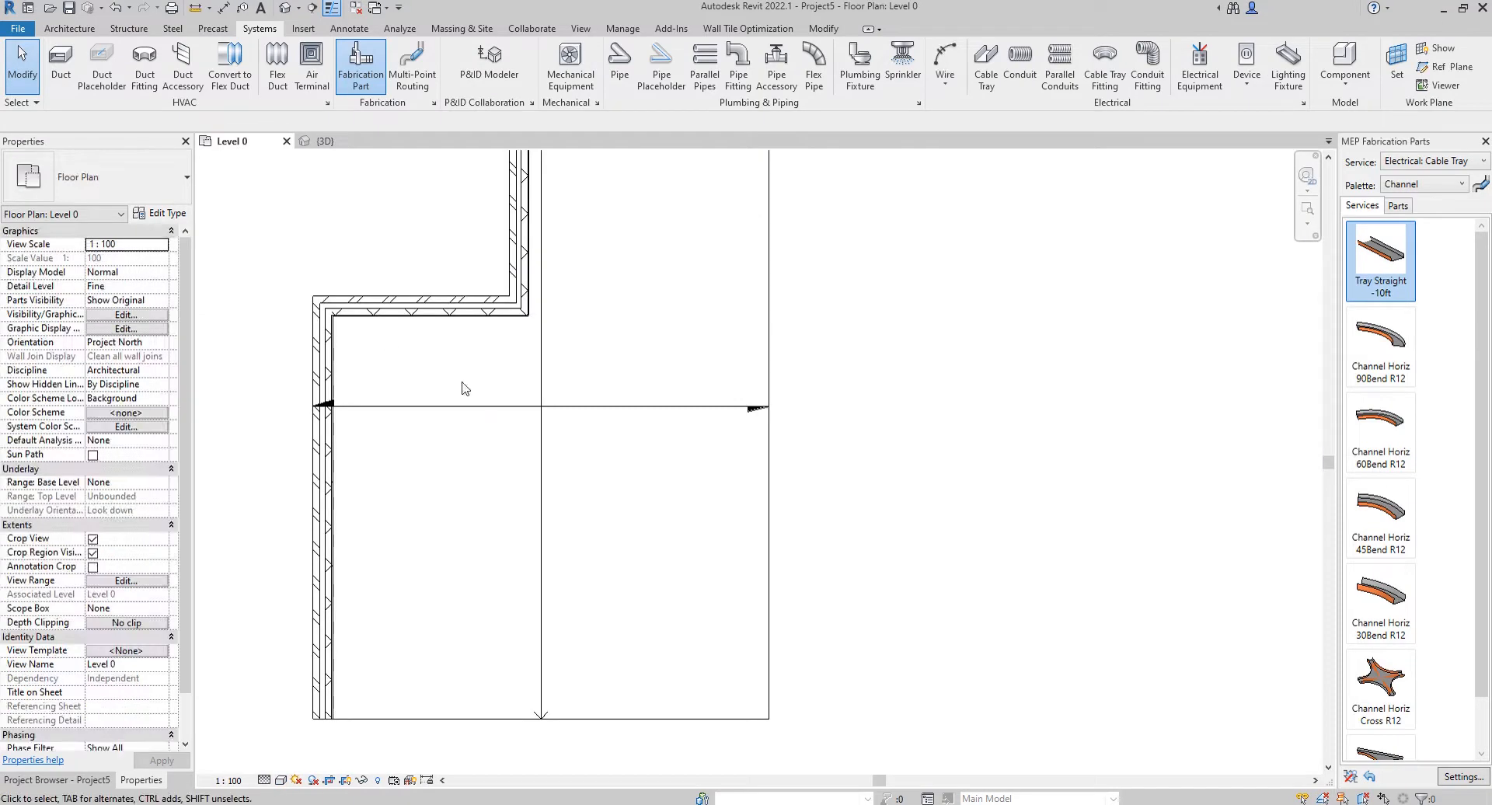
{"action": "scroll", "coordinate": [473, 430], "scroll_direction": "down", "scroll_amount": 2}
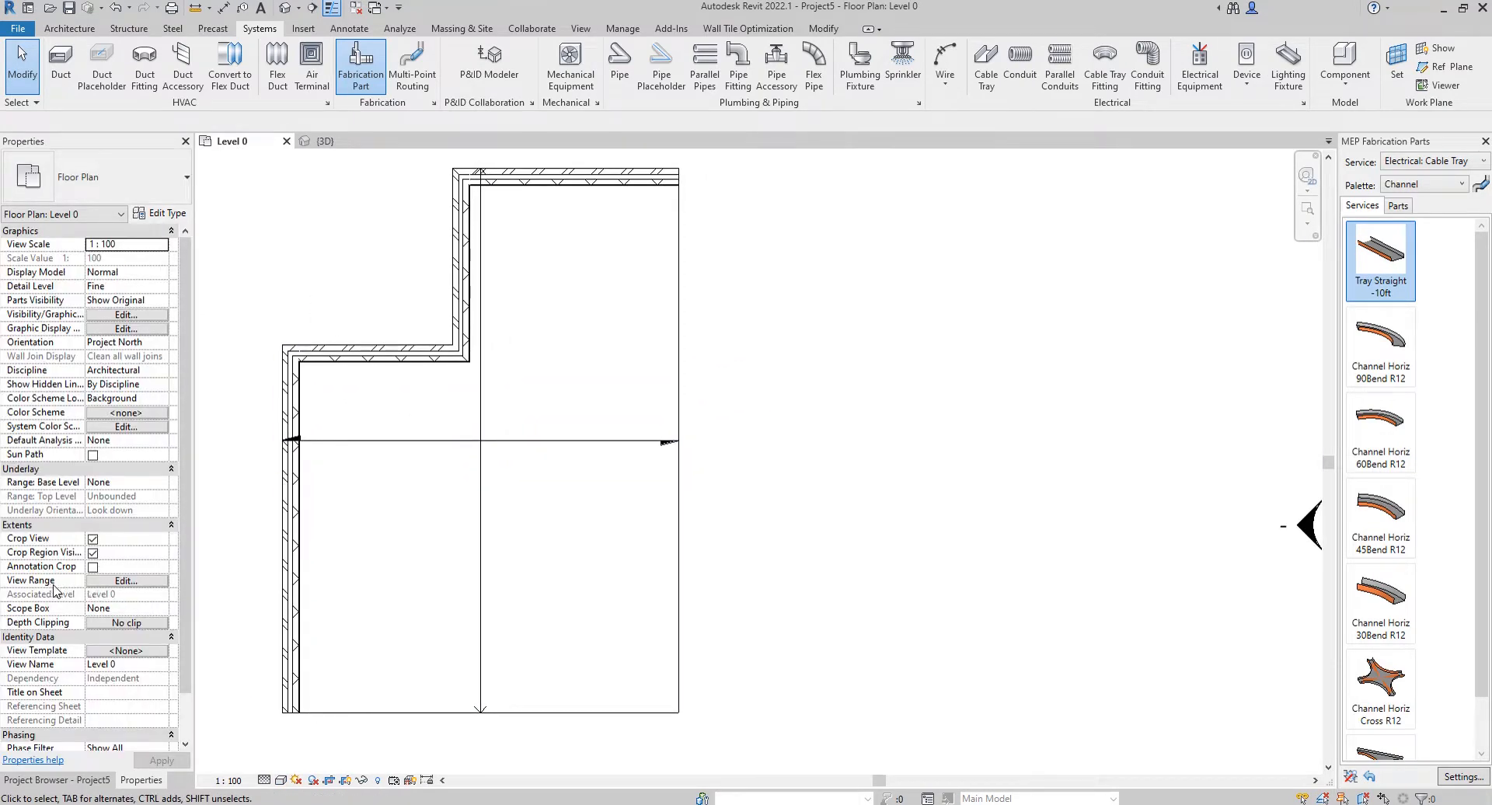
{"action": "left_click", "coordinate": [134, 584]}
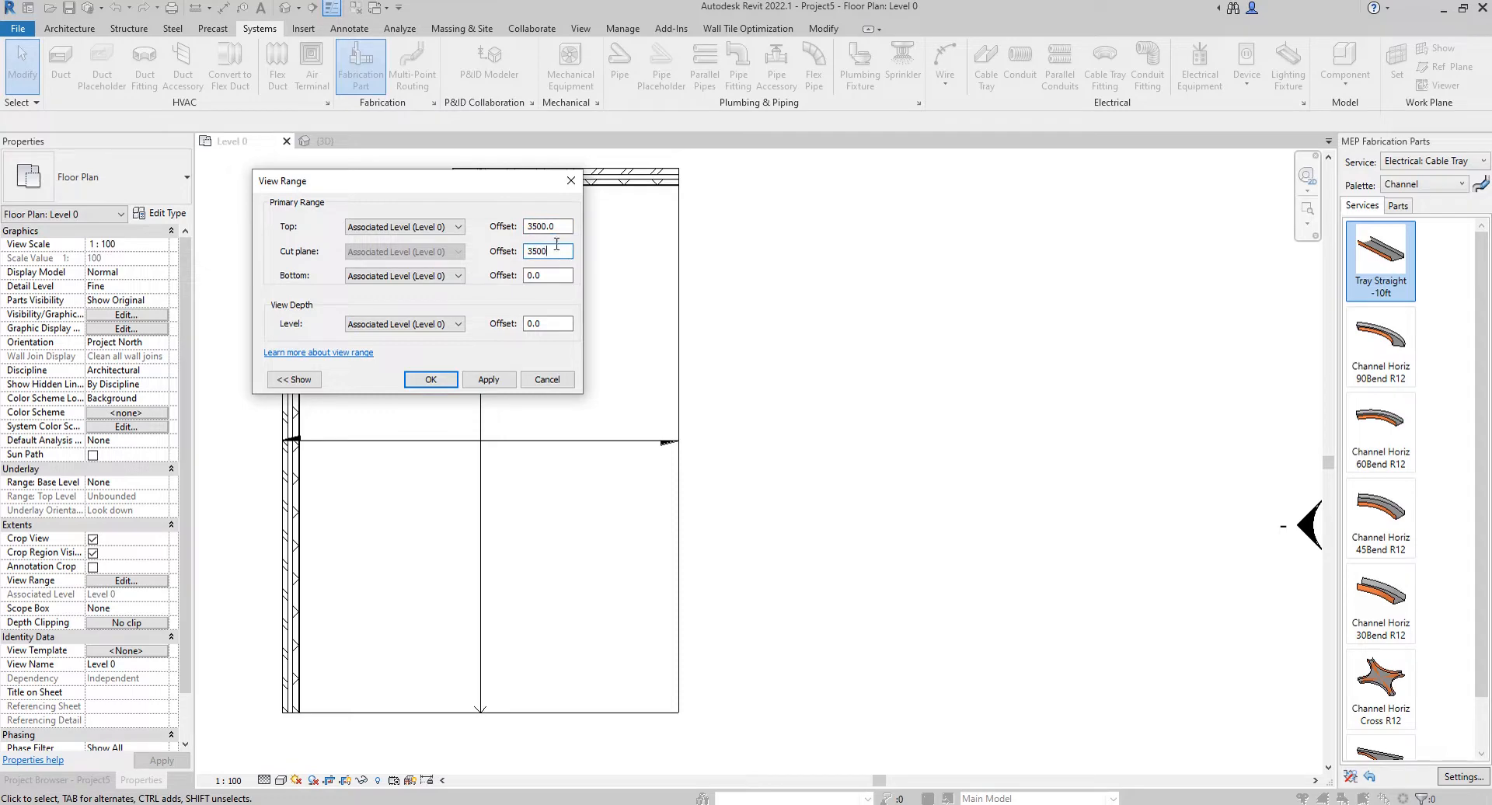
{"action": "left_click", "coordinate": [488, 380]}
{"action": "left_click", "coordinate": [431, 379]}
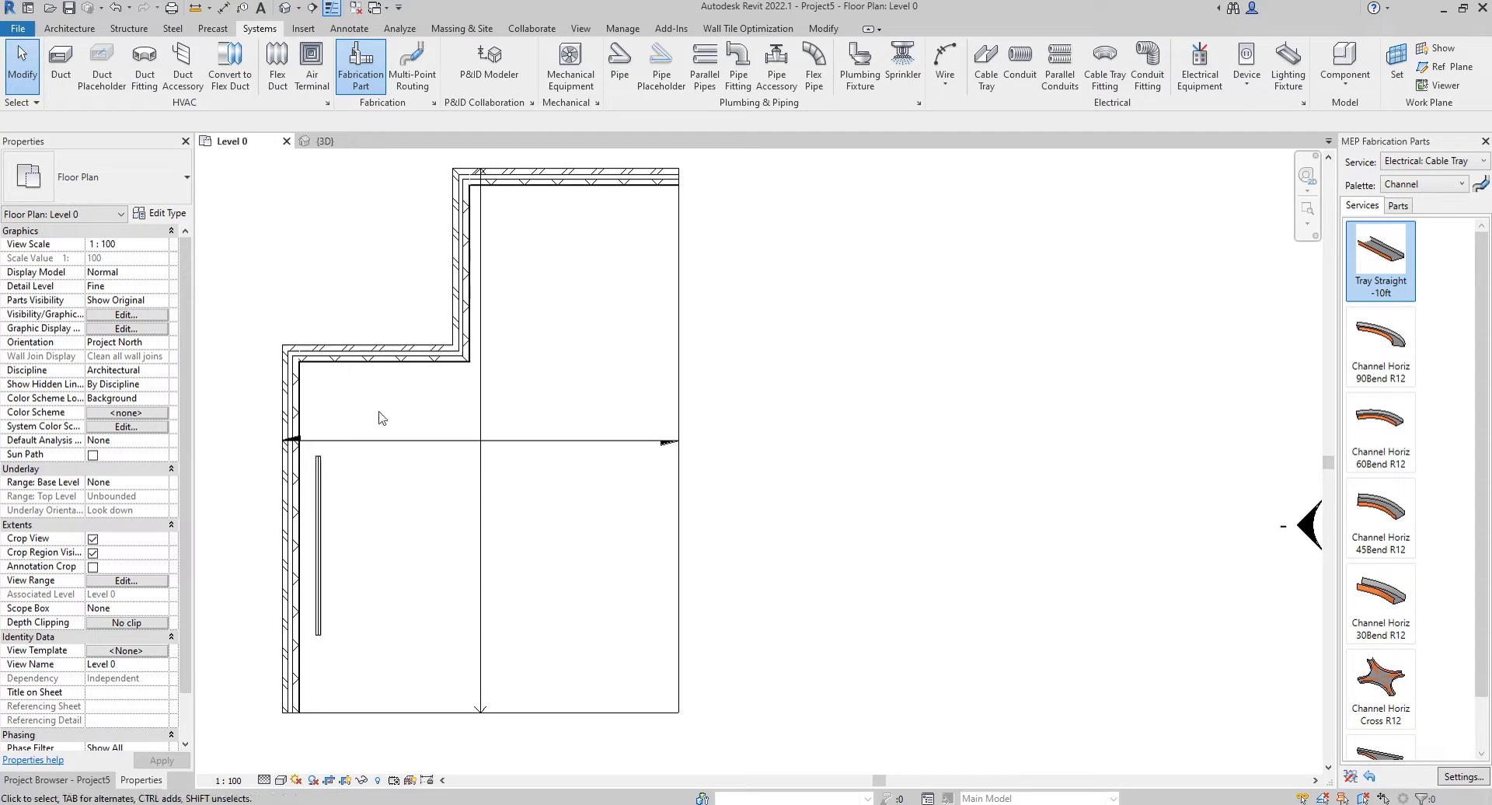
Step: In the Level 0 plan, move the raised tray up along the long west wall, closer to the inner wall corner
{"action": "left_click", "coordinate": [319, 513]}
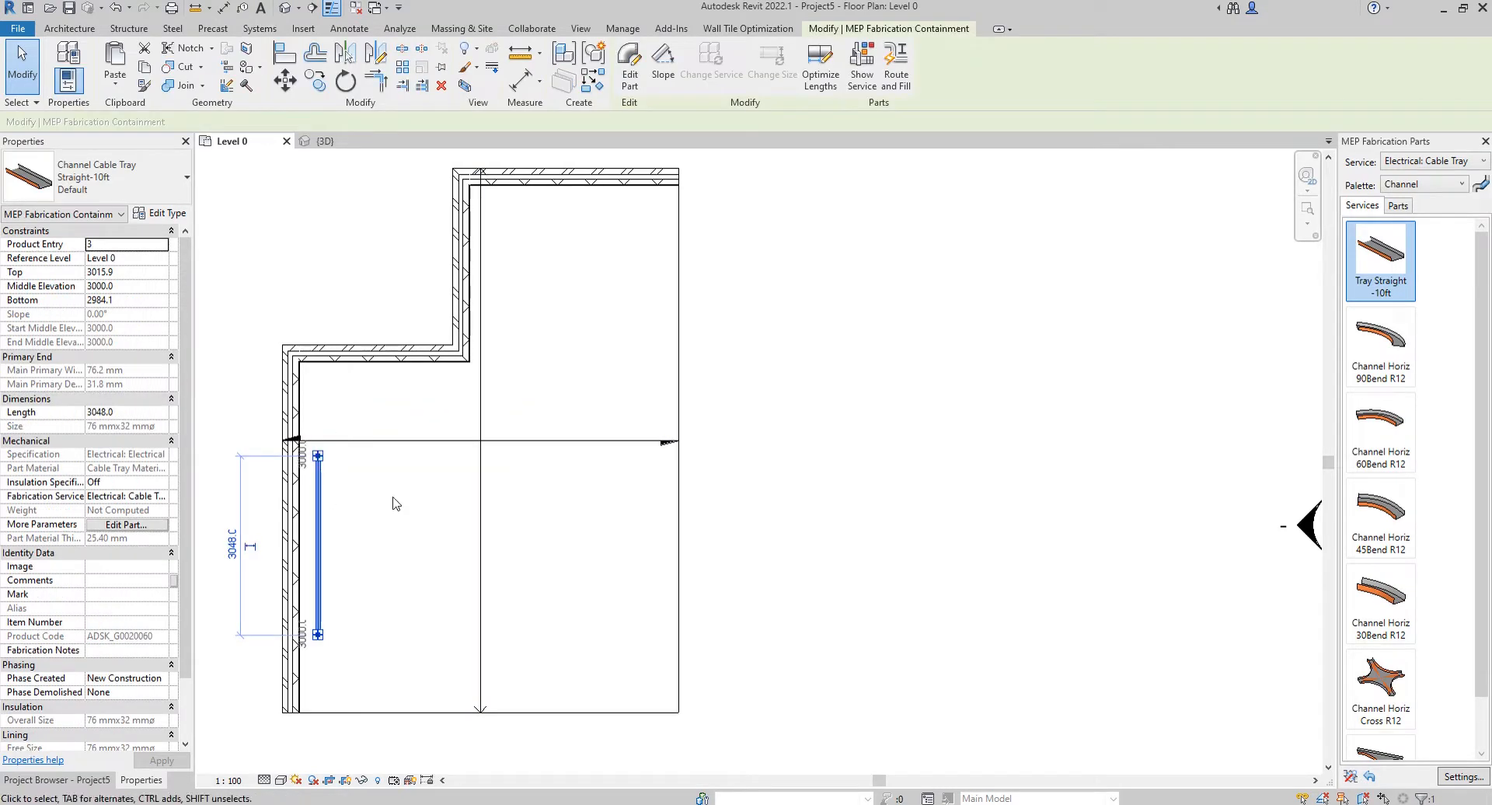
{"action": "left_click", "coordinate": [362, 319]}
{"action": "key", "text": "ctrl+Tab"}
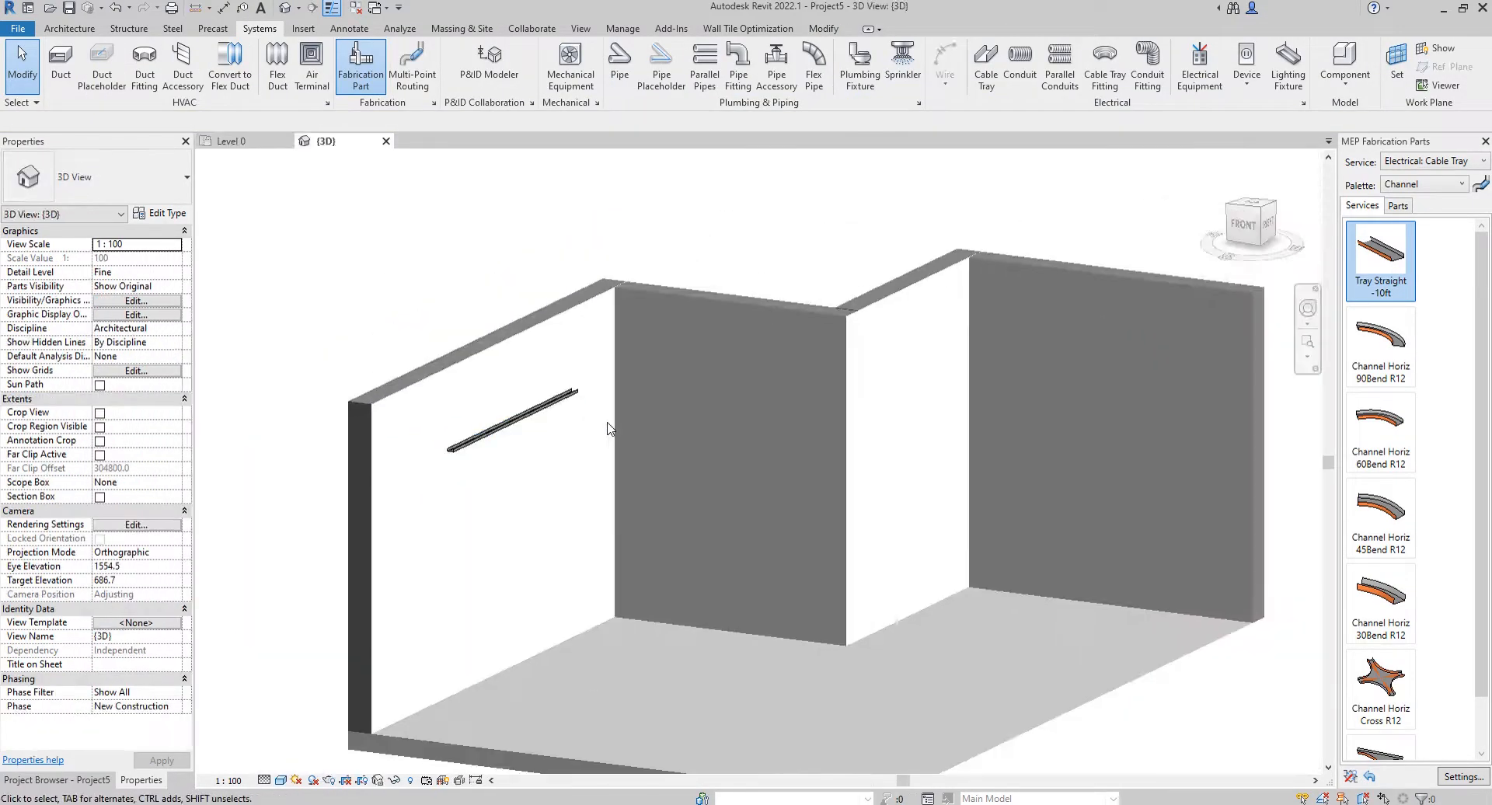
{"action": "scroll", "coordinate": [528, 437], "scroll_direction": "up", "scroll_amount": 2}
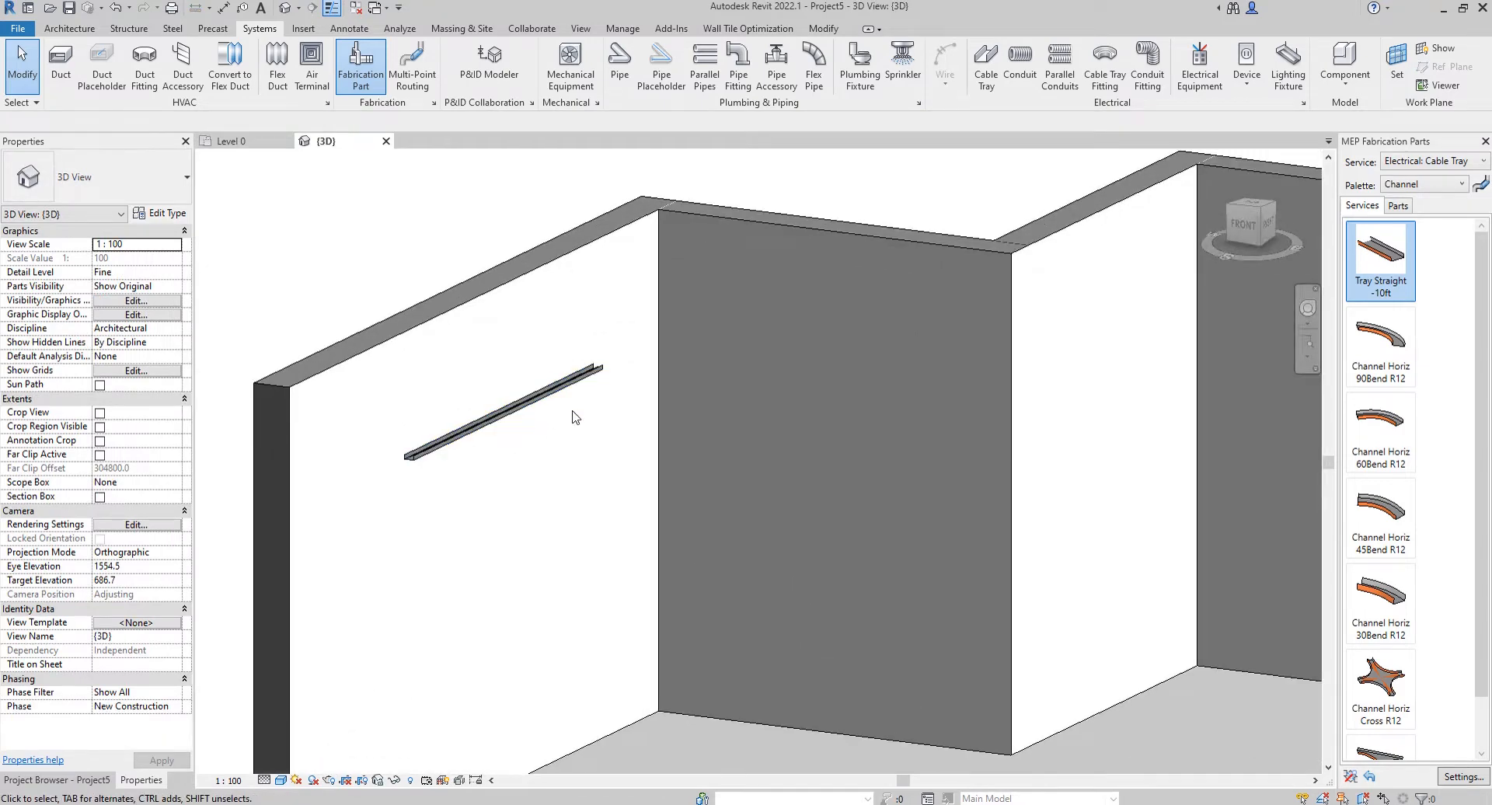
{"action": "scroll", "coordinate": [592, 410], "scroll_direction": "up", "scroll_amount": 2}
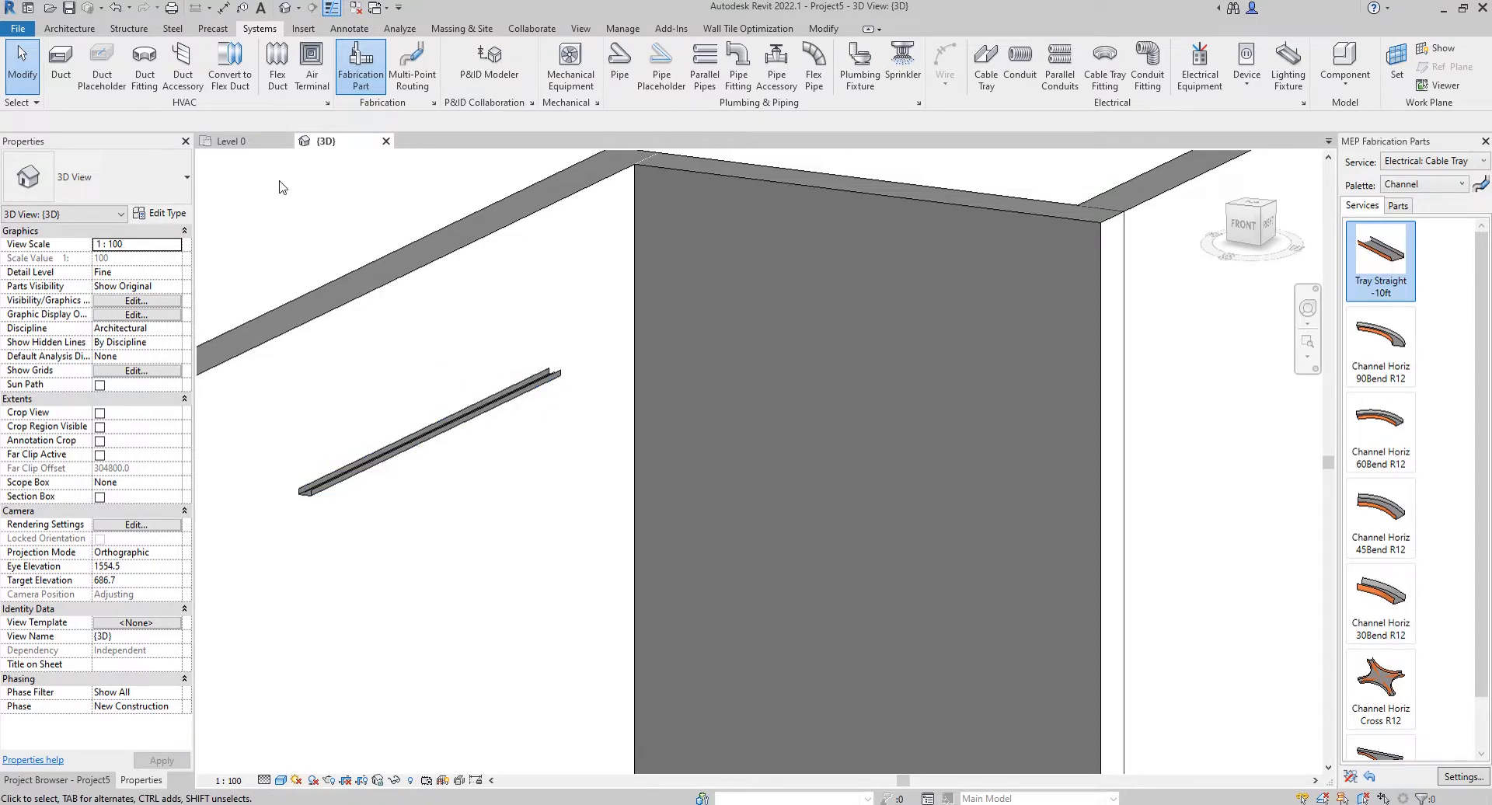
{"action": "left_click", "coordinate": [231, 141]}
{"action": "scroll", "coordinate": [473, 450], "scroll_direction": "up", "scroll_amount": 2}
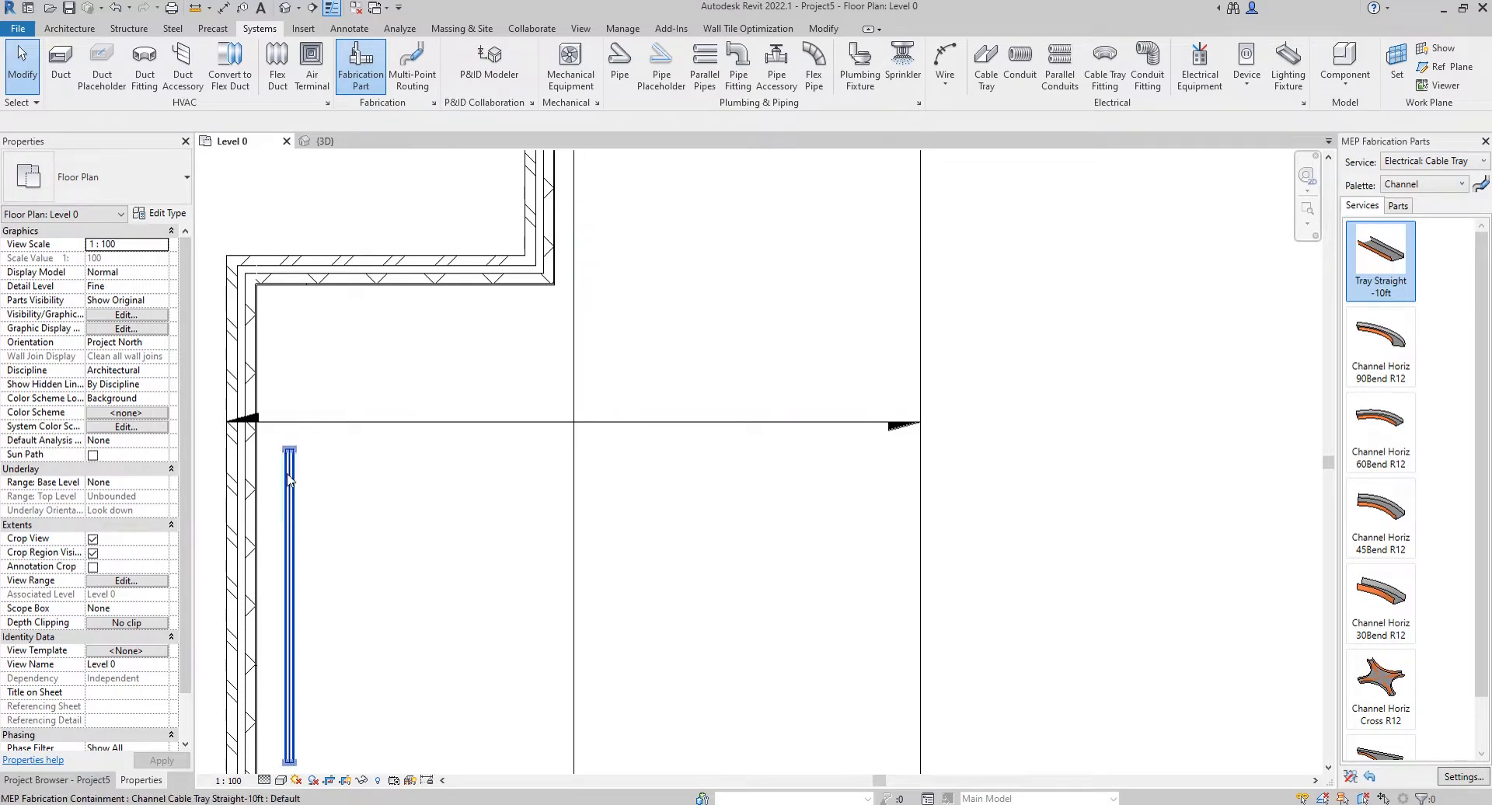
{"action": "left_click_drag", "start_coordinate": [285, 478], "coordinate": [284, 375]}
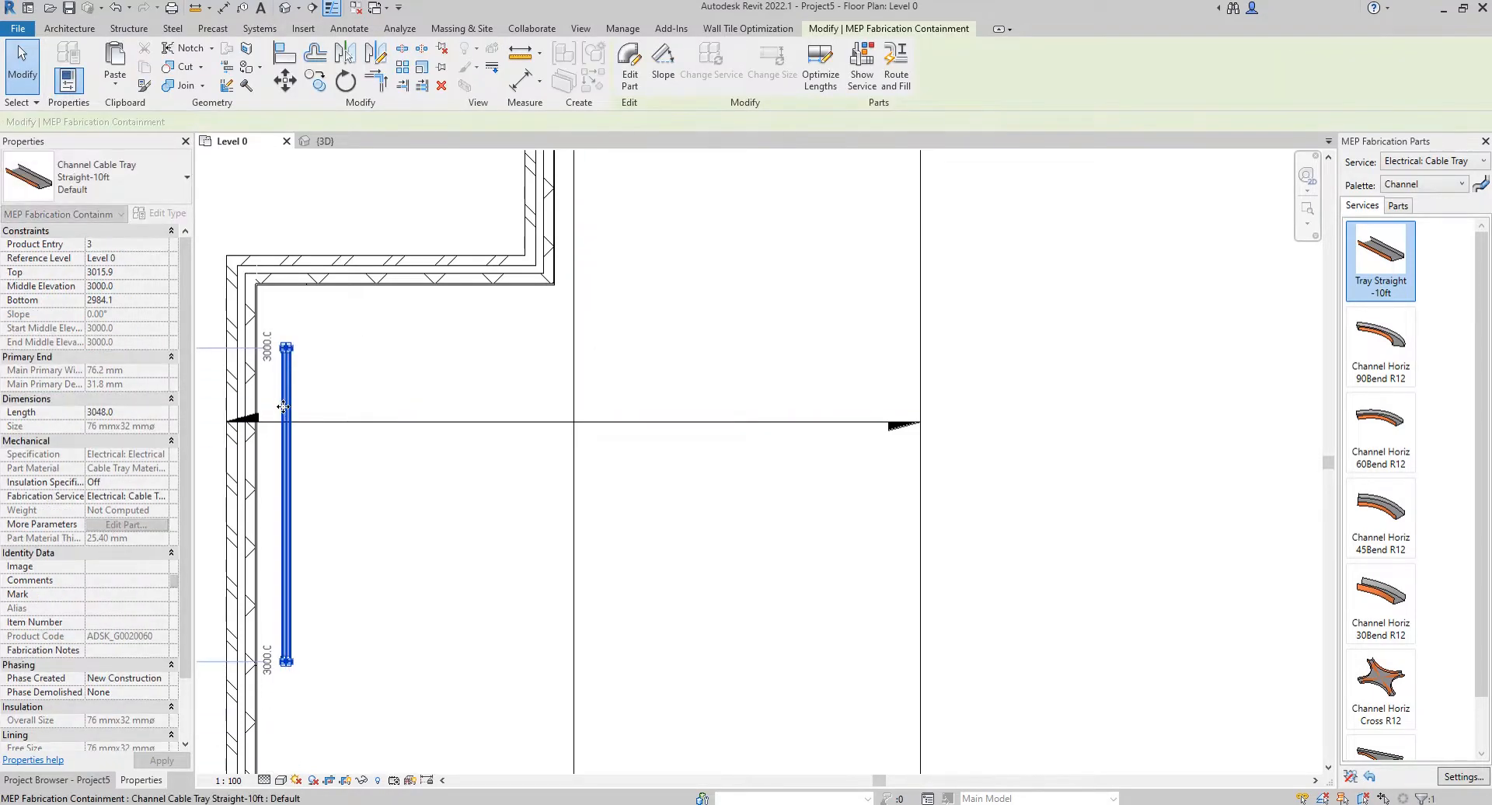
{"action": "middle_click_drag", "start_coordinate": [363, 411], "coordinate": [417, 403]}
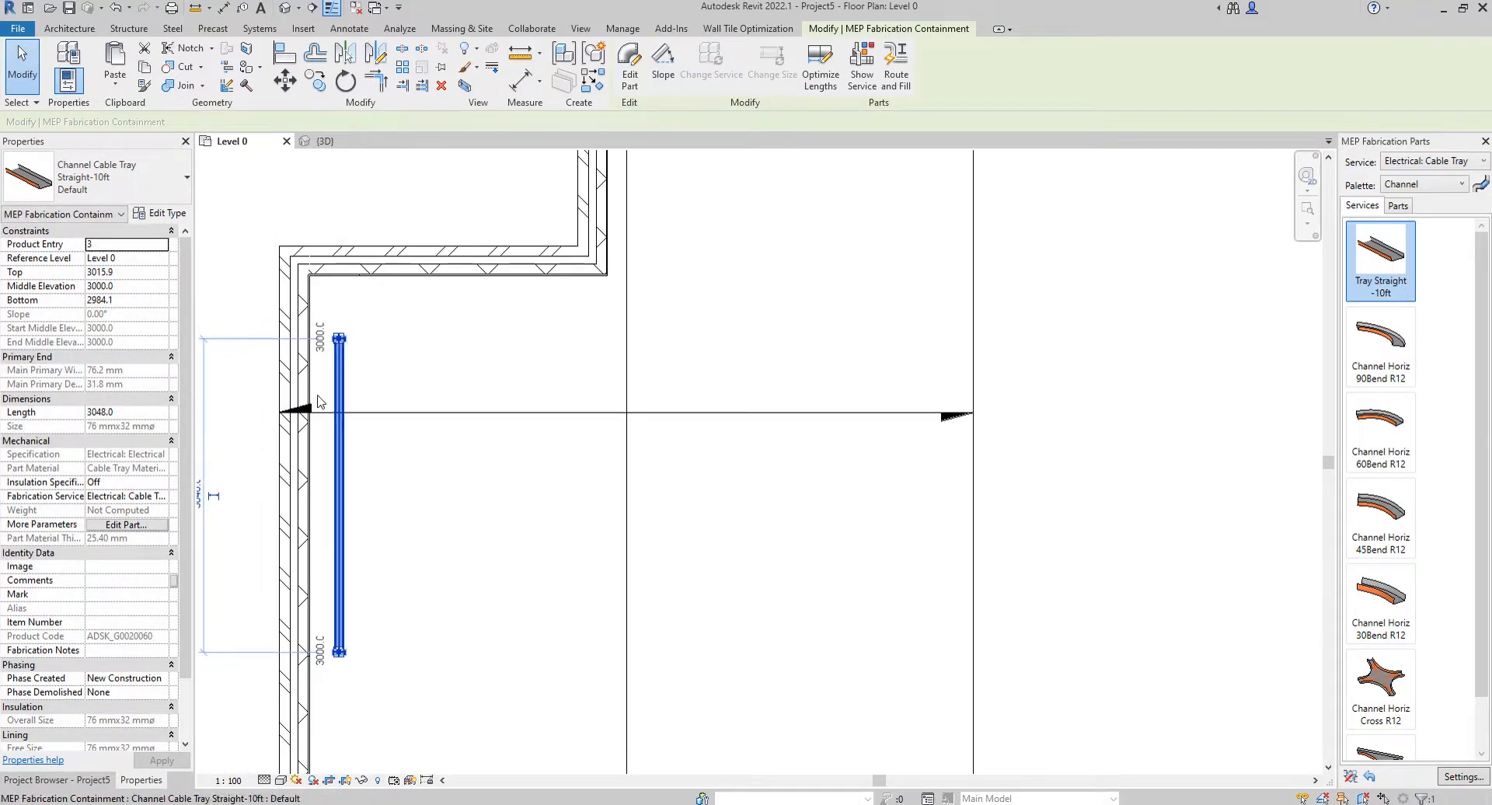
Step: Set the length of the tray along the west wall to 4000 mm
{"action": "left_click", "coordinate": [138, 416]}
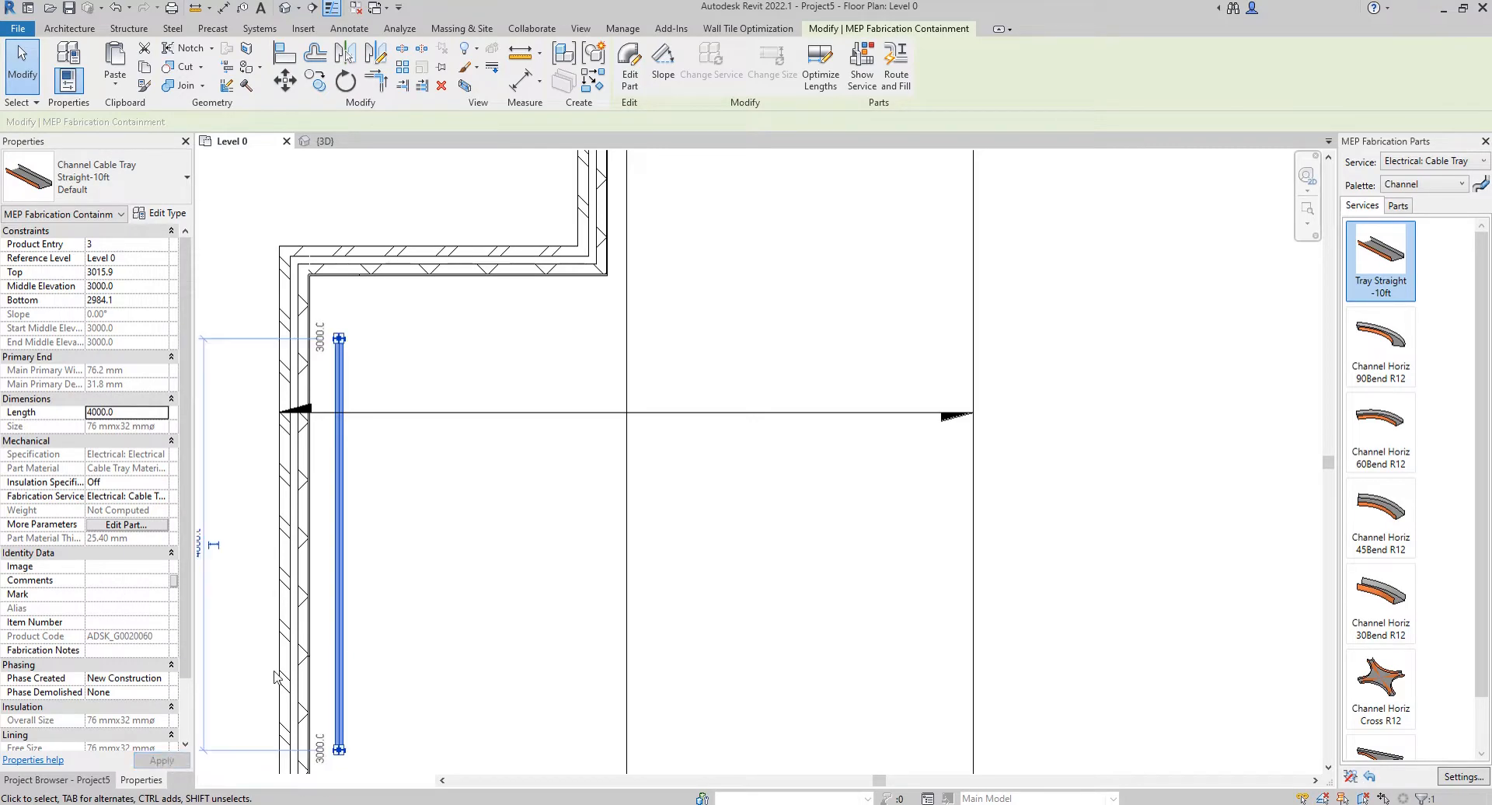
{"action": "left_click", "coordinate": [476, 485]}
{"action": "left_click", "coordinate": [340, 385]}
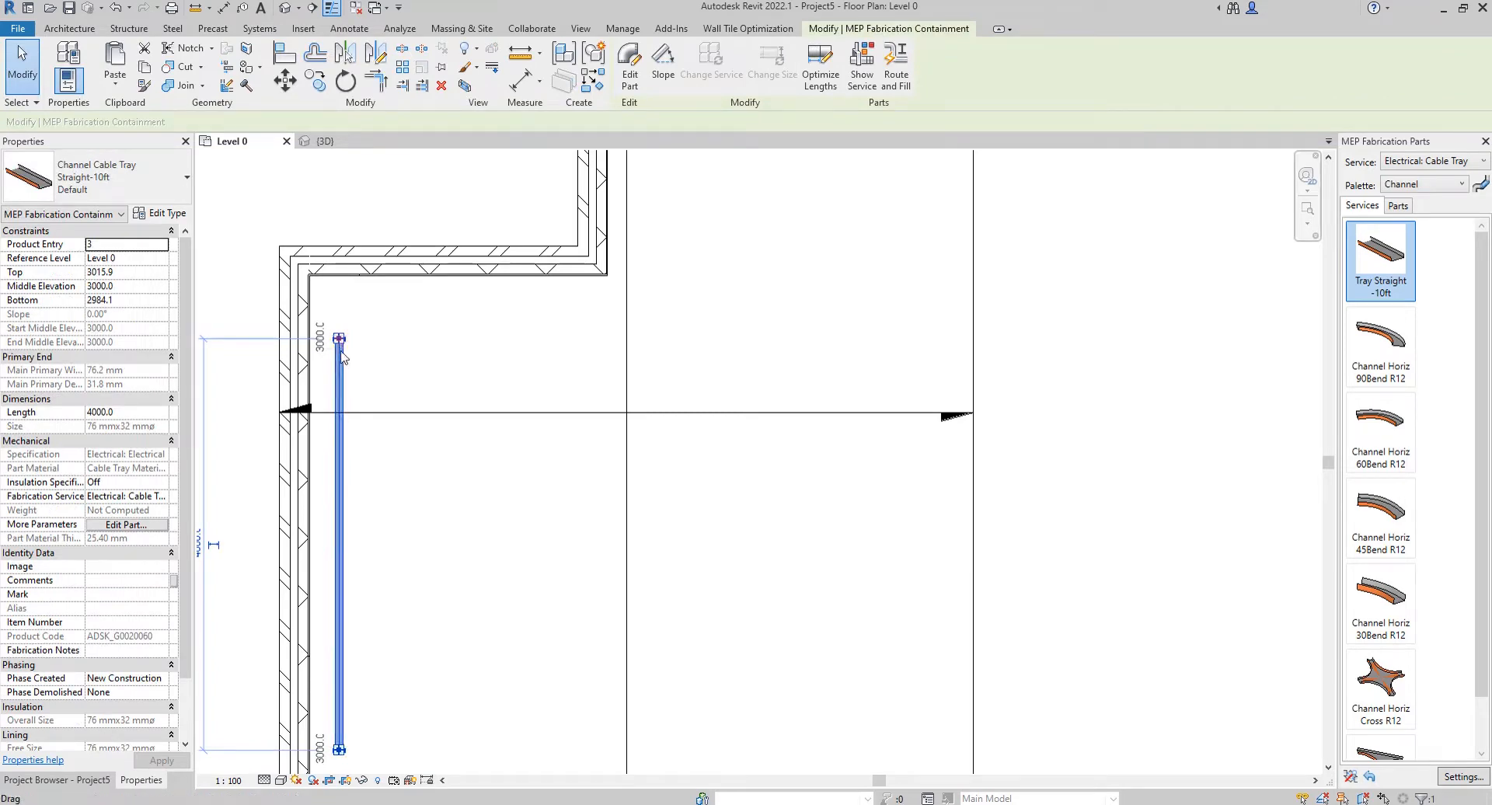
Step: Place a second Tray Straight-10ft part horizontally near the first tray's upper end, parallel to the short stepped wall
{"action": "left_click", "coordinate": [1391, 273]}
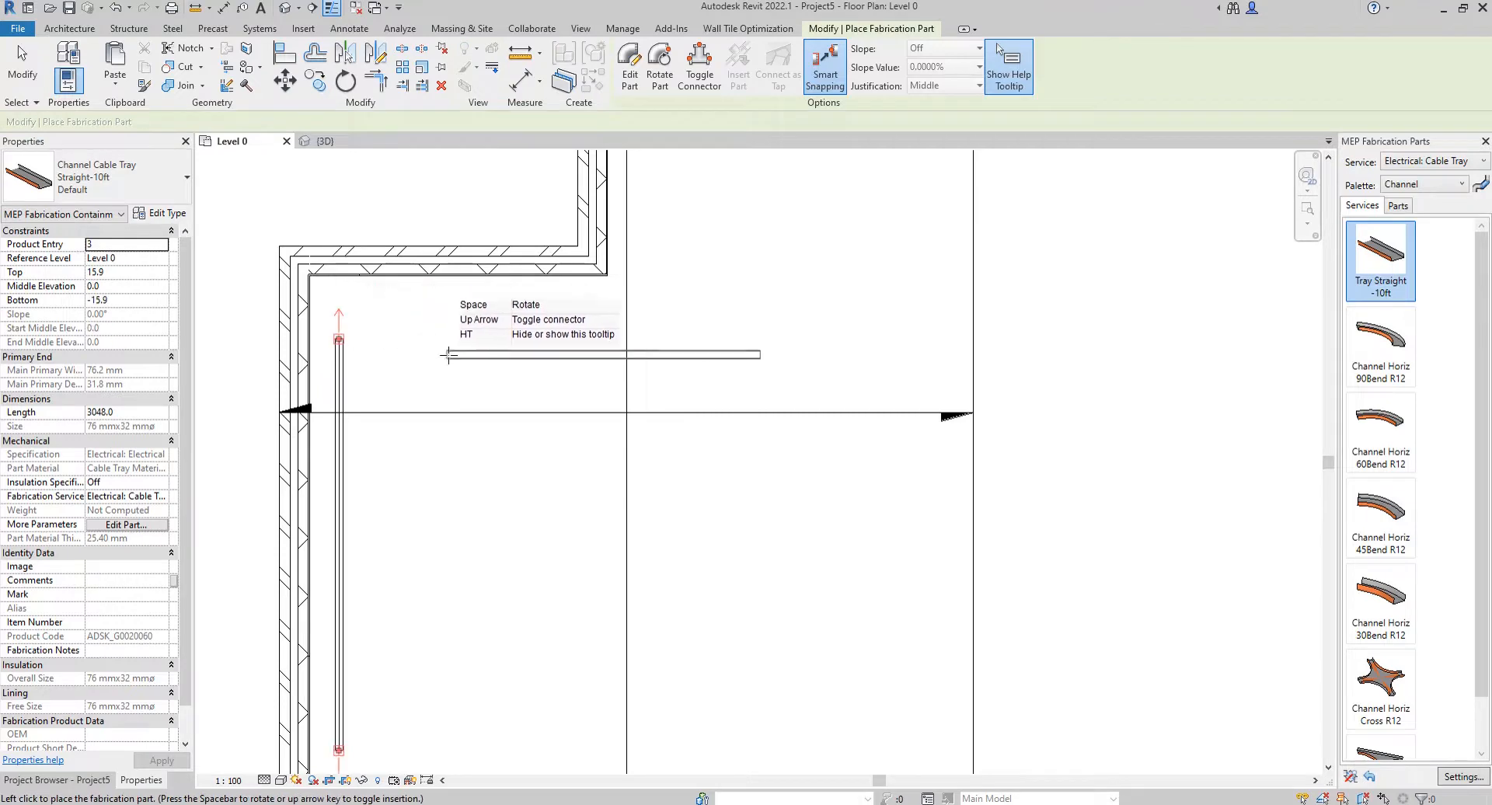
{"action": "left_click", "coordinate": [402, 357]}
{"action": "scroll", "coordinate": [374, 355], "scroll_direction": "up", "scroll_amount": 3}
{"action": "key", "text": "Escape"}
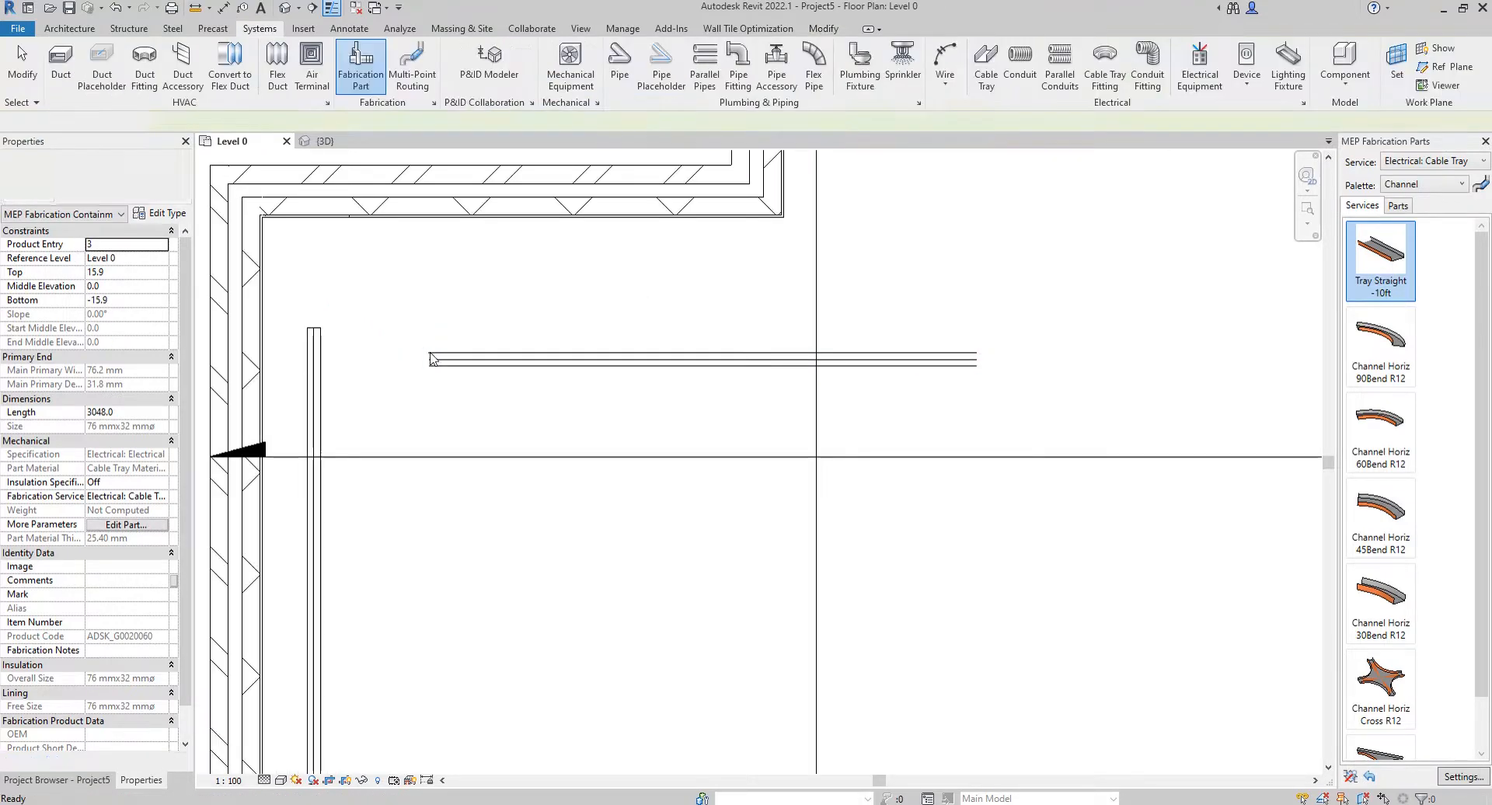
Step: Set the second tray's middle elevation to 3000 mm in the 3D view, and return to the Level 0 floor plan
{"action": "left_click", "coordinate": [408, 365]}
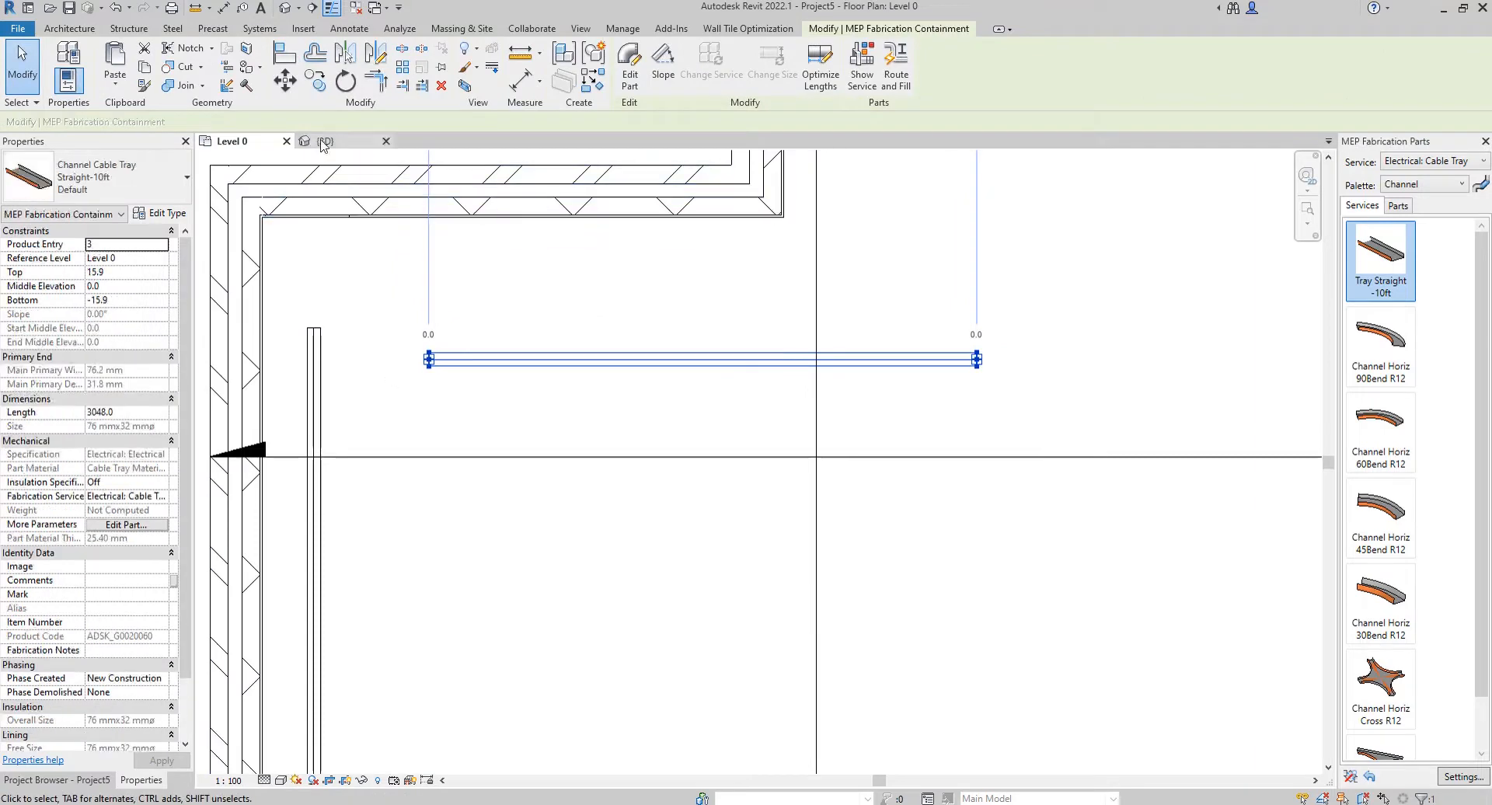
{"action": "left_click", "coordinate": [325, 141]}
{"action": "scroll", "coordinate": [576, 384], "scroll_direction": "down", "scroll_amount": 3}
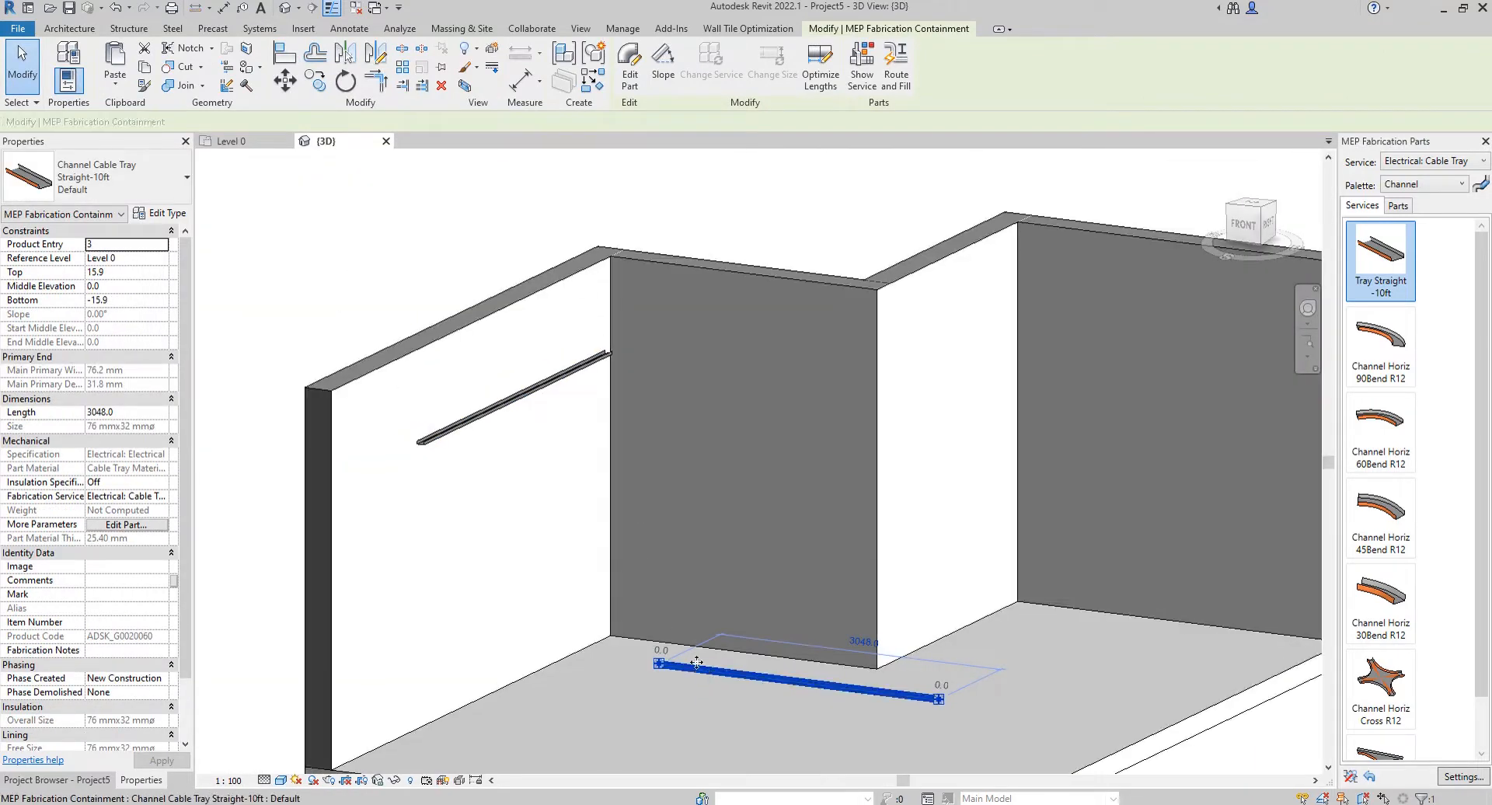
{"action": "left_click", "coordinate": [124, 287]}
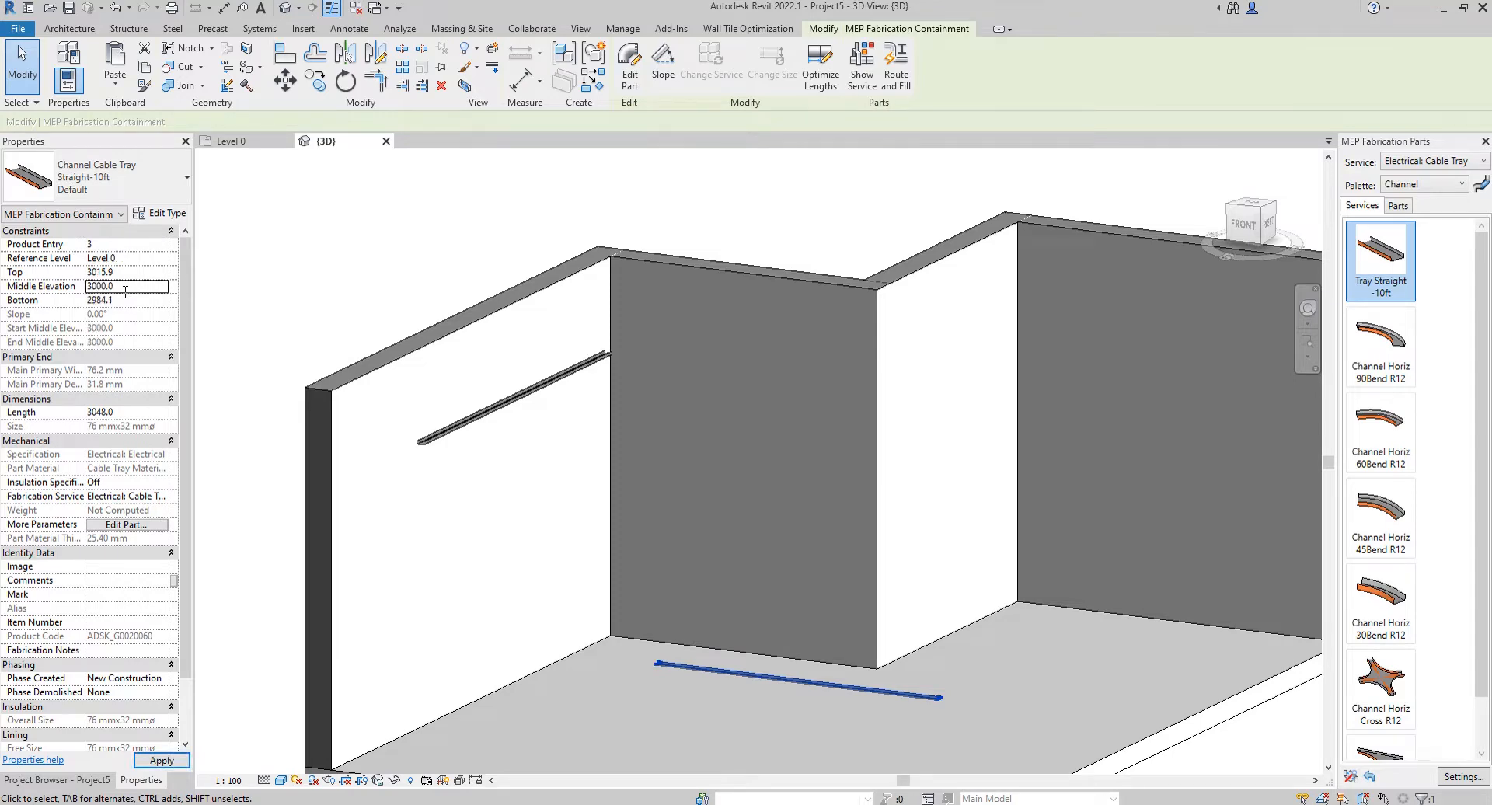
{"action": "key", "text": "Escape"}
{"action": "scroll", "coordinate": [625, 354], "scroll_direction": "up", "scroll_amount": 3}
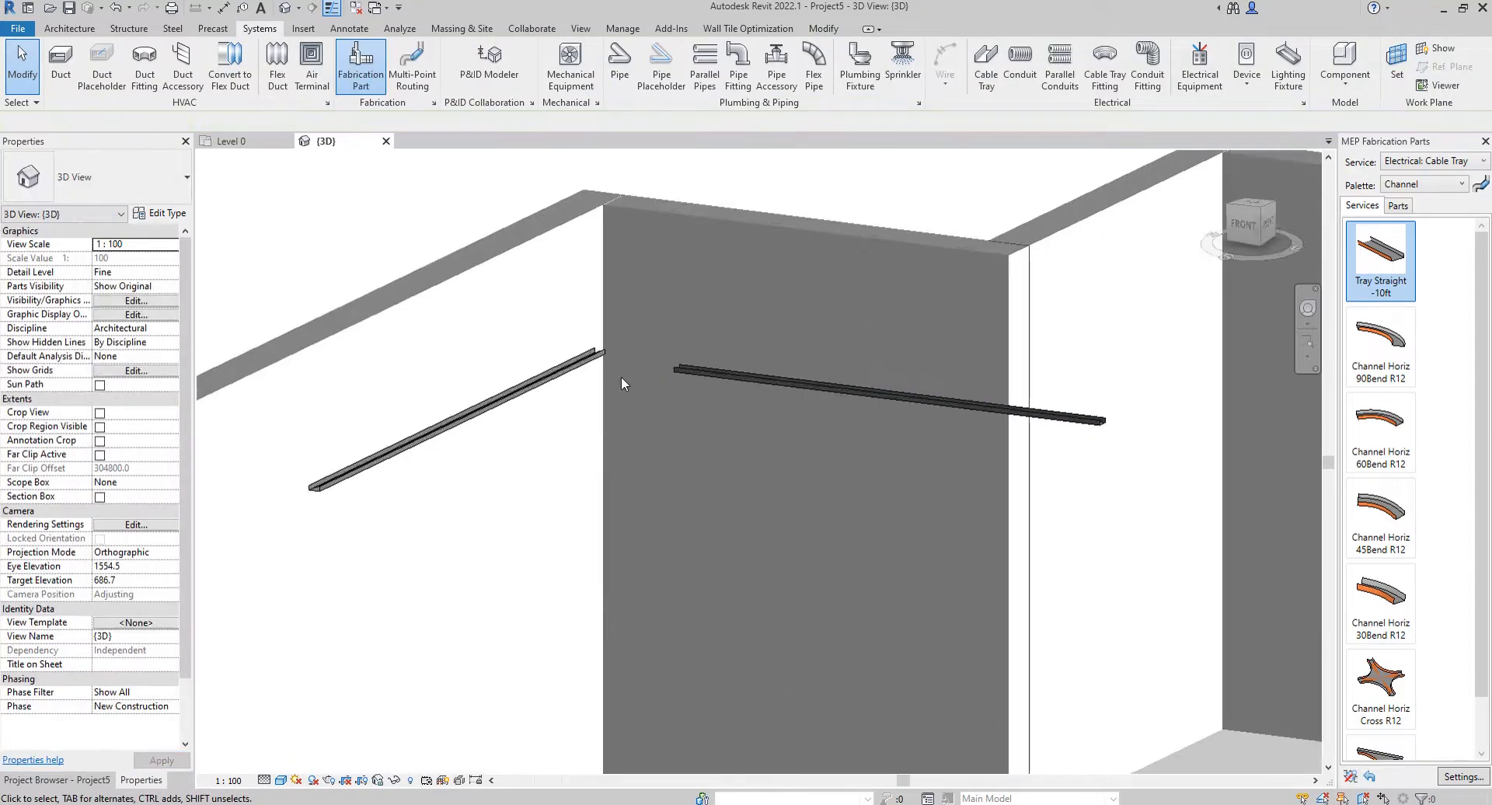
{"action": "left_click", "coordinate": [231, 141]}
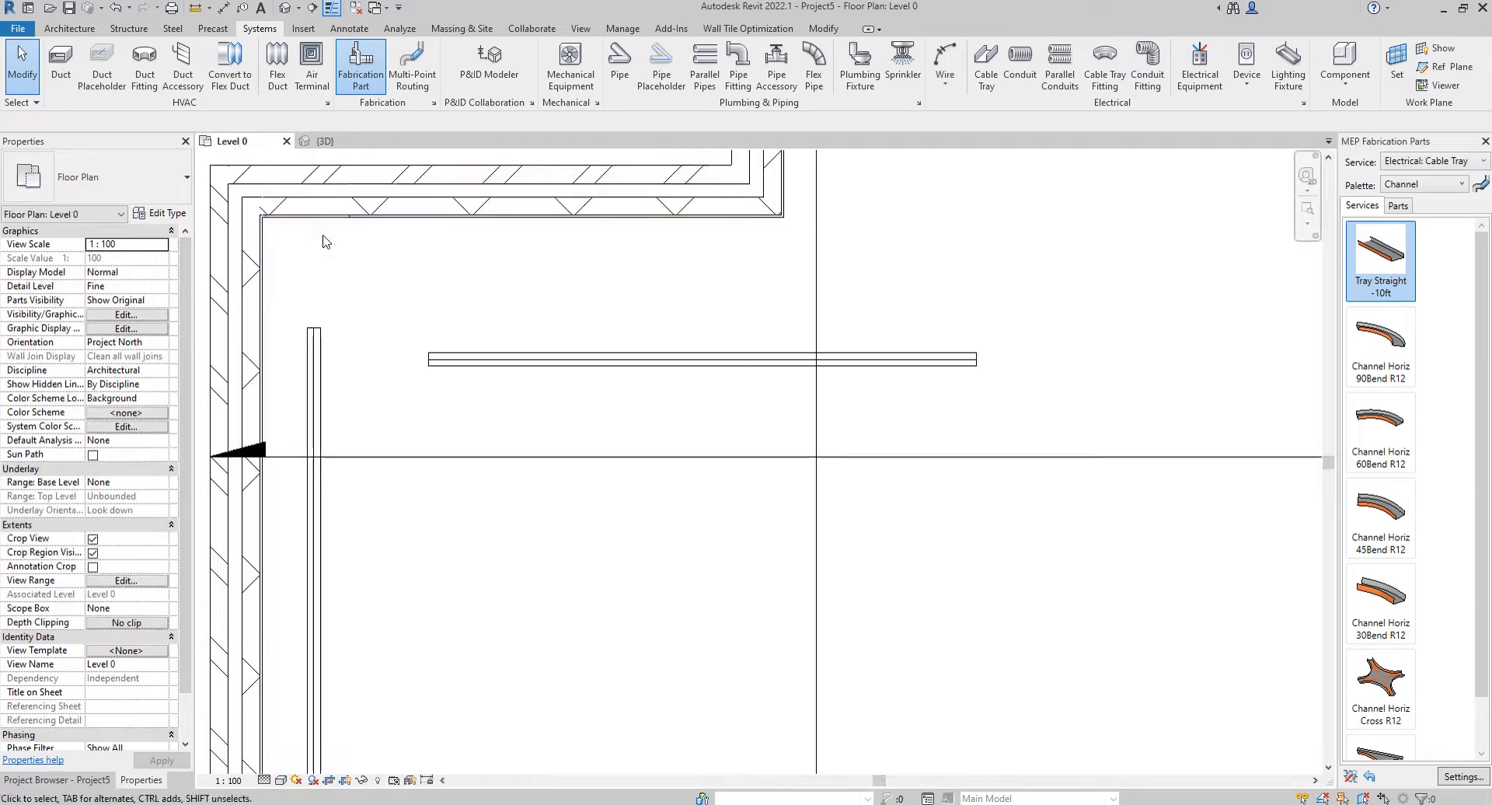
{"action": "scroll", "coordinate": [373, 300], "scroll_direction": "down", "scroll_amount": 1}
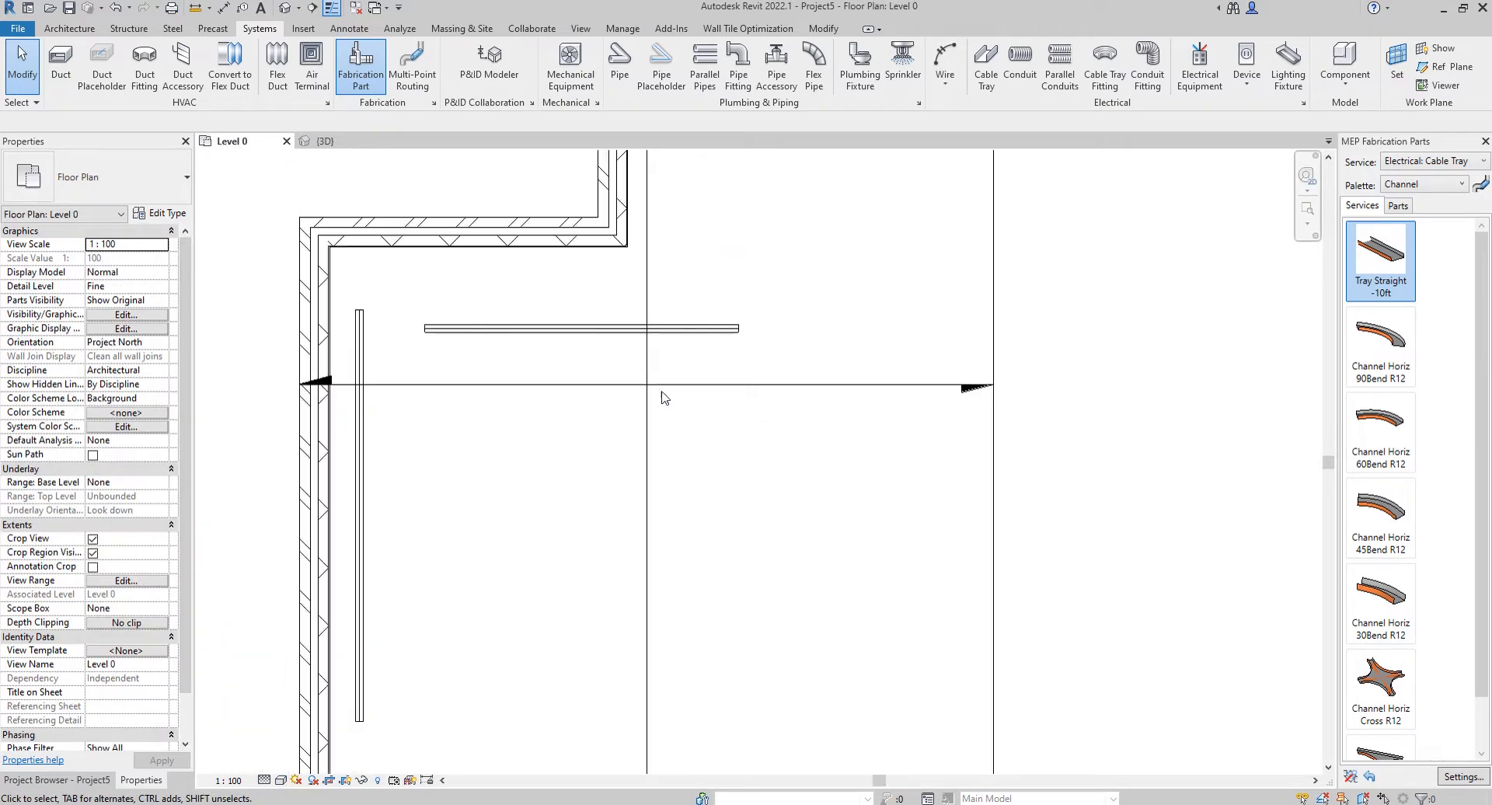
Step: Place a Channel Horiz 90Bend R12 on the west wall tray's upper end, rotated to turn along the short stepped wall
{"action": "left_click", "coordinate": [1390, 351]}
{"action": "scroll", "coordinate": [340, 313], "scroll_direction": "up", "scroll_amount": 3}
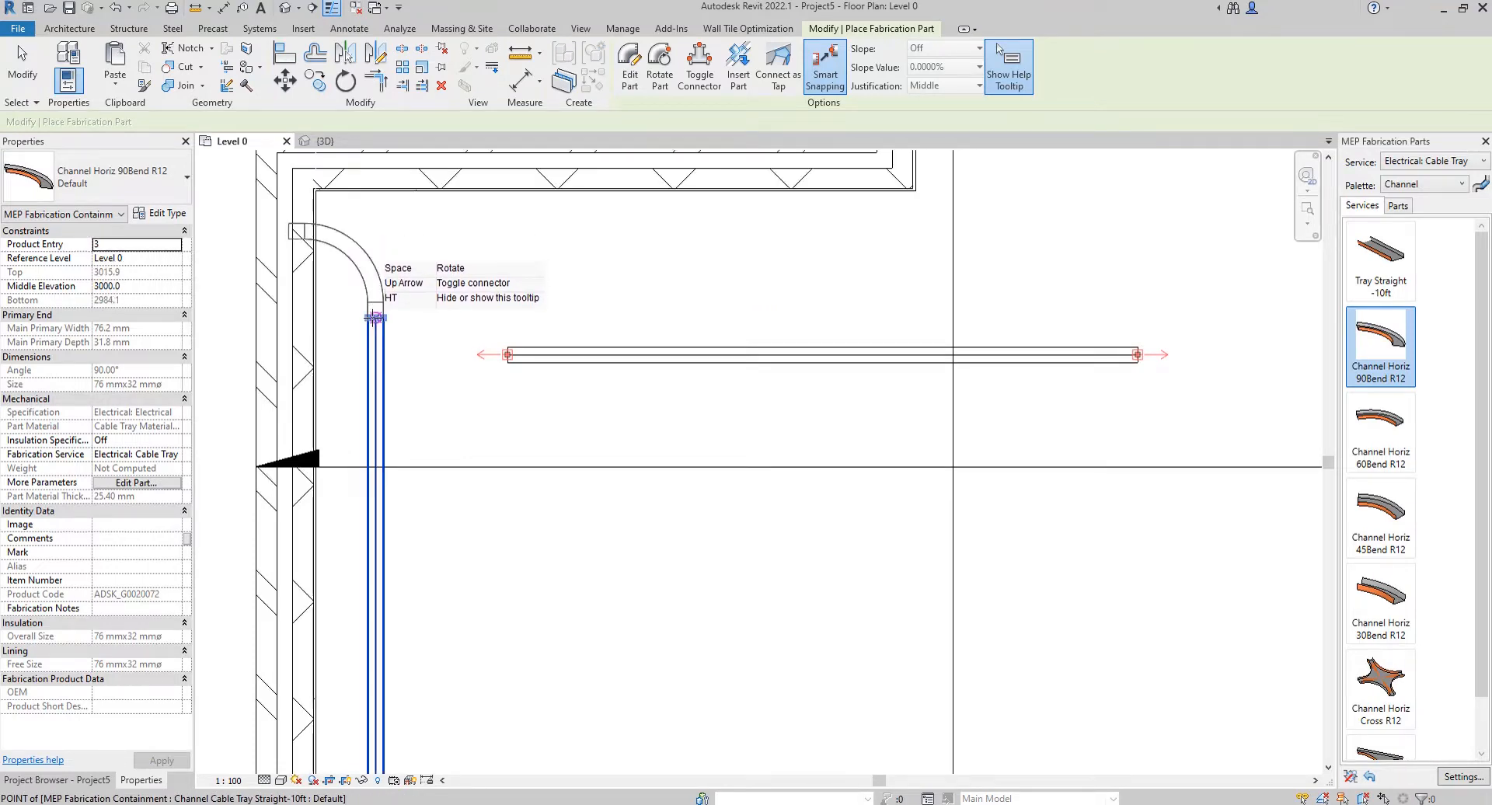
{"action": "key", "text": "space"}
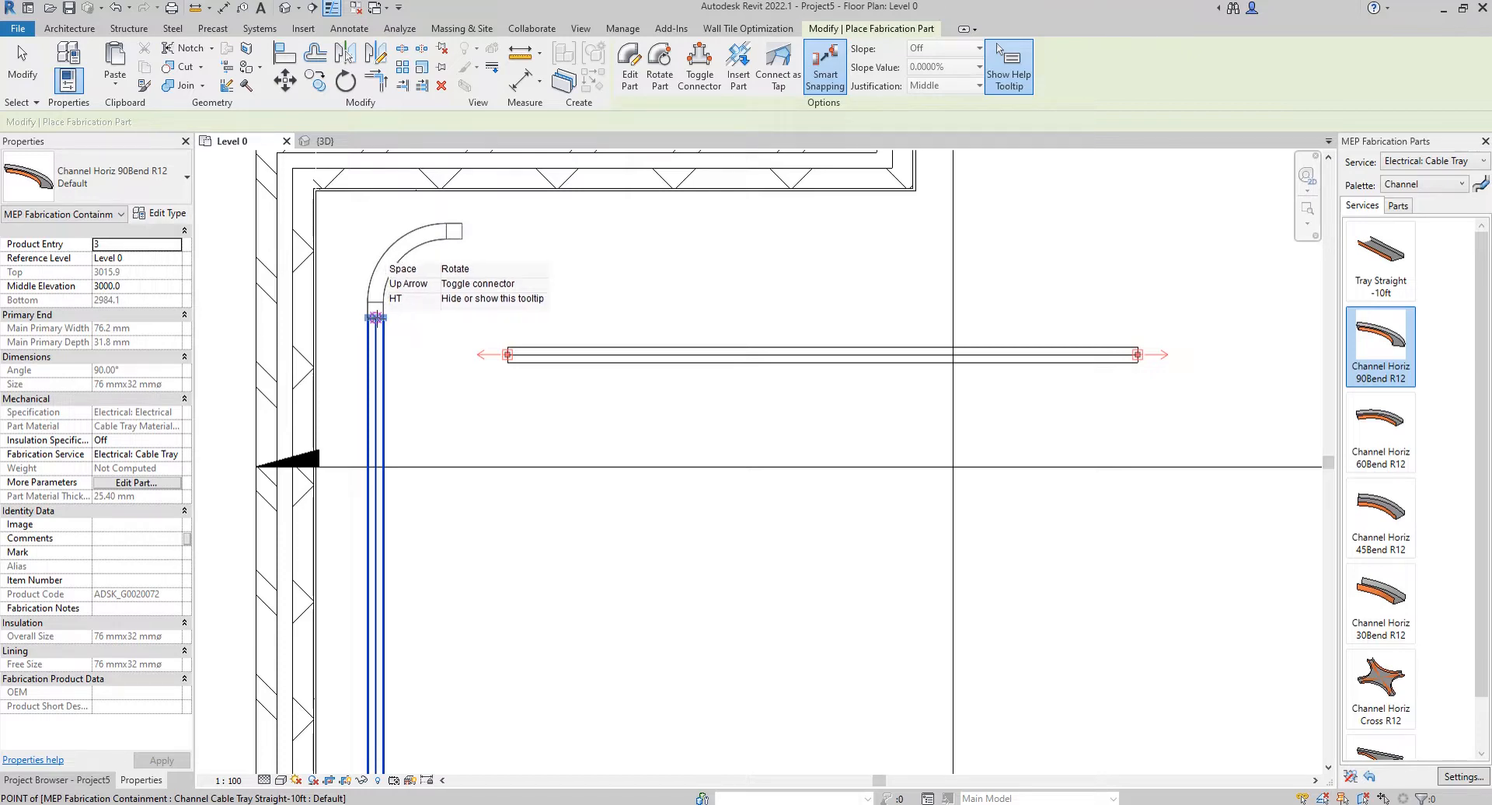
{"action": "left_click", "coordinate": [375, 318]}
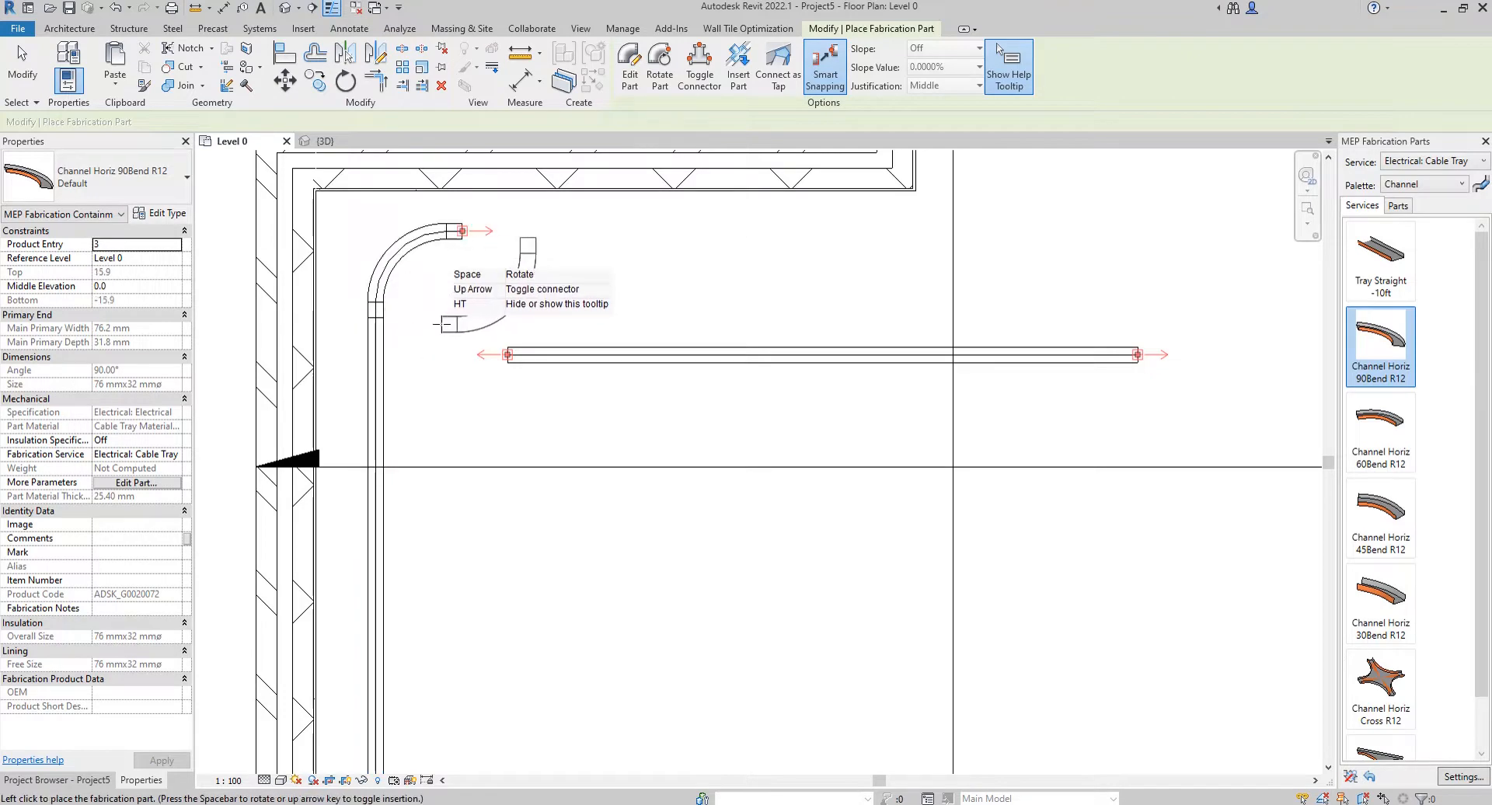
{"action": "key", "text": "Escape"}
{"action": "middle_click_drag", "start_coordinate": [420, 294], "coordinate": [419, 333]}
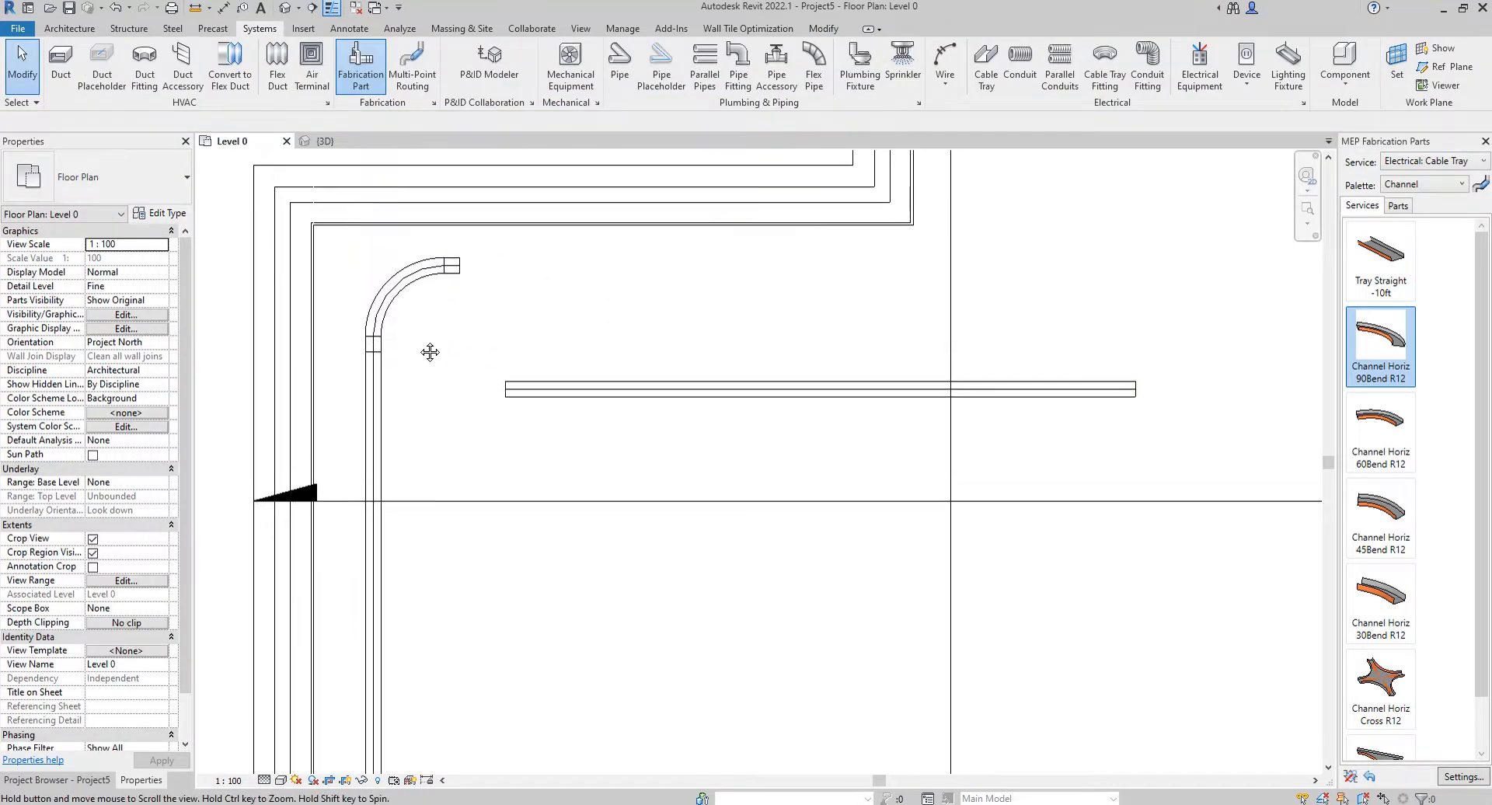
Step: Move the horizontal tray into line with the 90-degree bend and extend its near end to connect to the bend
{"action": "left_click", "coordinate": [393, 326]}
{"action": "left_click", "coordinate": [404, 363]}
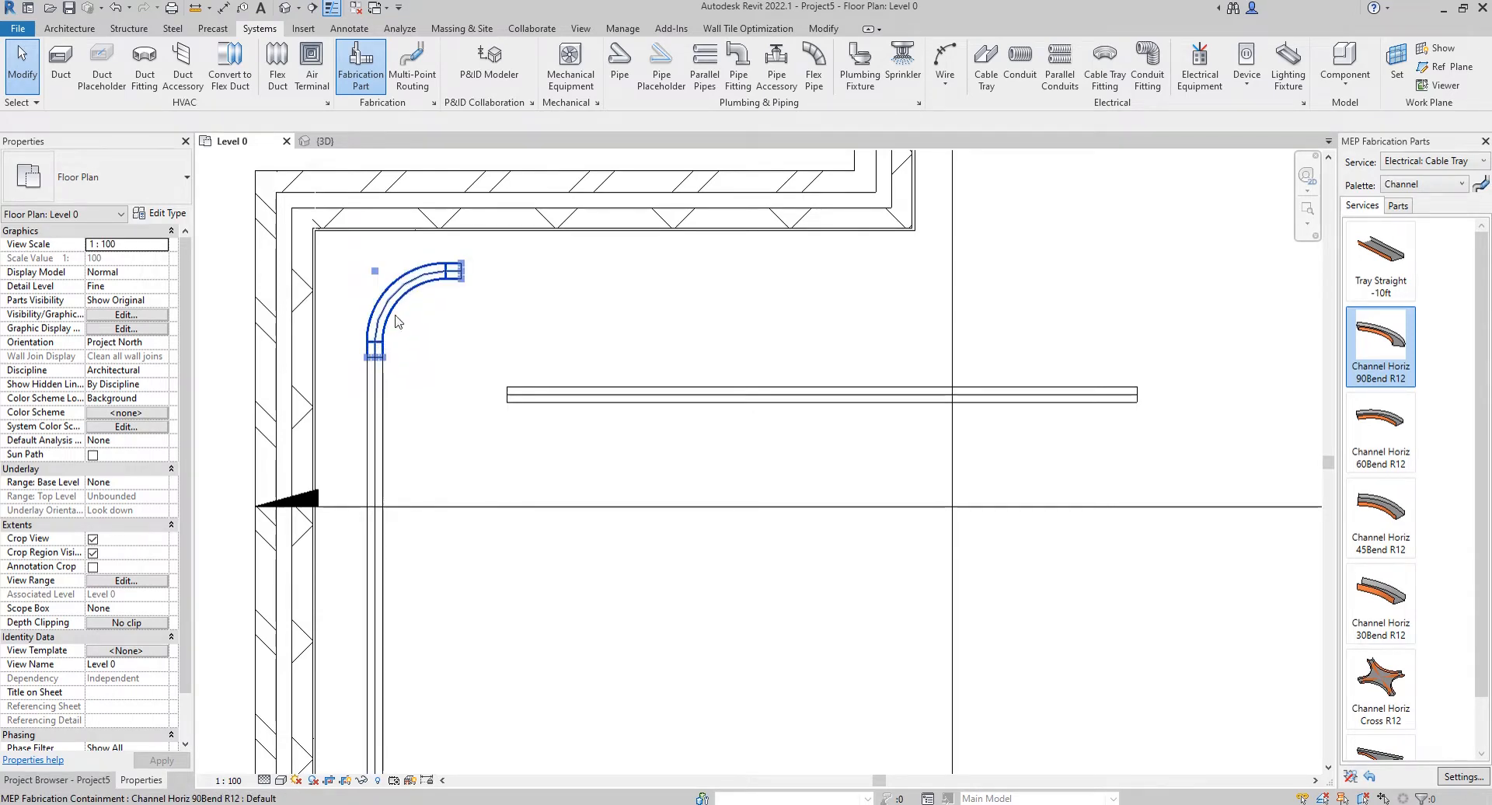
{"action": "left_click", "coordinate": [521, 398]}
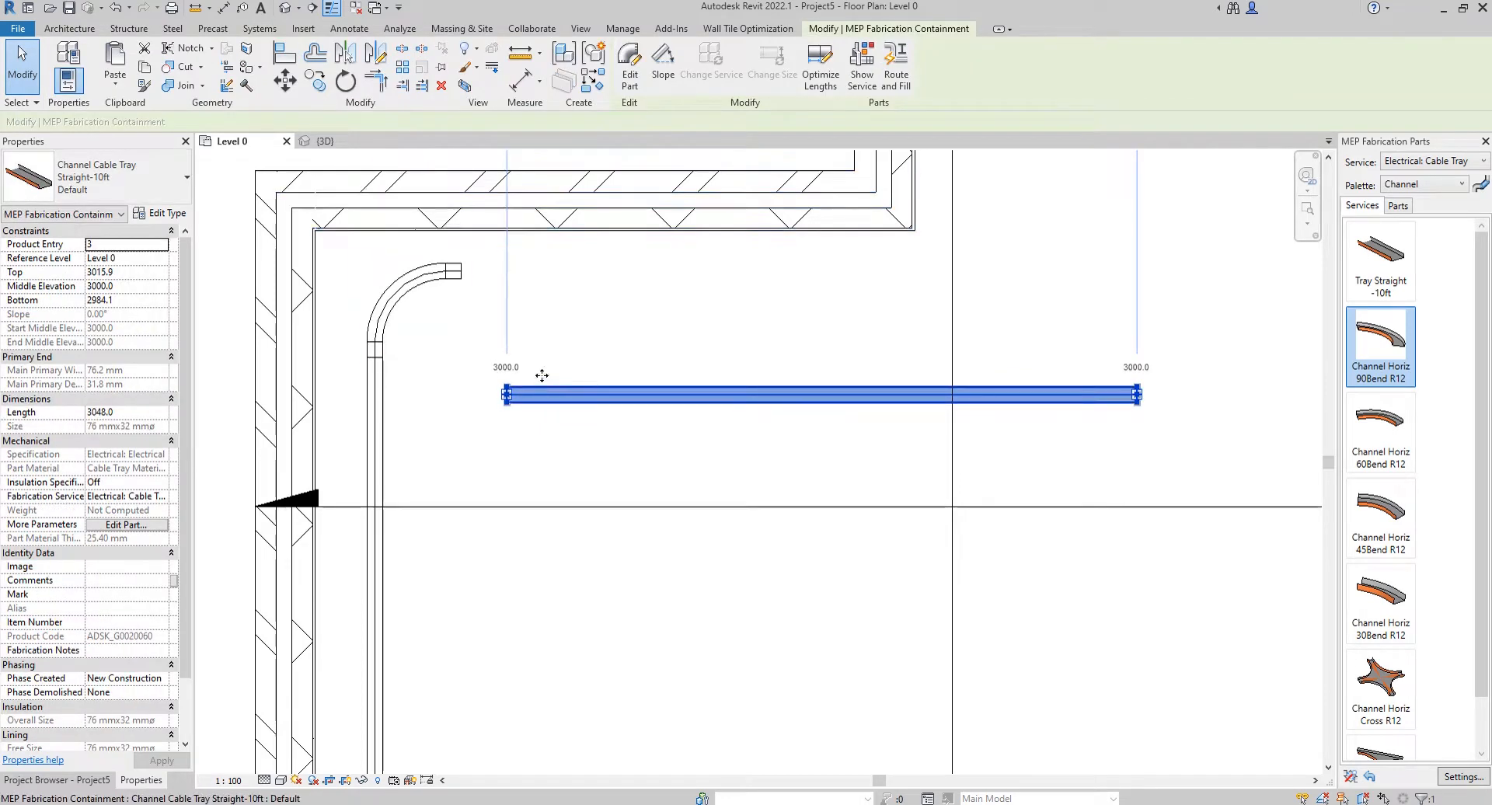
{"action": "left_click_drag", "start_coordinate": [542, 375], "coordinate": [503, 251]}
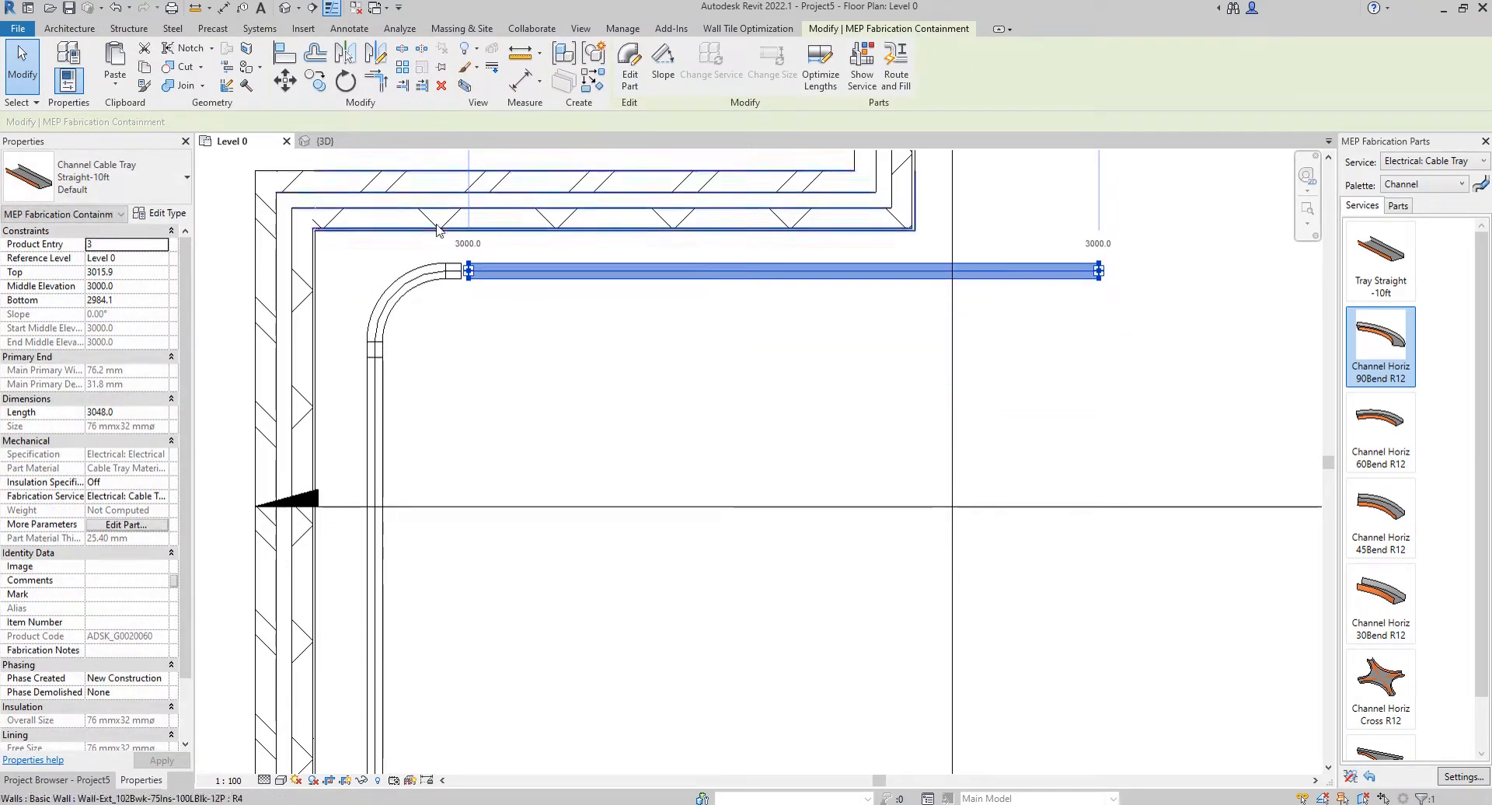
{"action": "scroll", "coordinate": [466, 274], "scroll_direction": "up", "scroll_amount": 2}
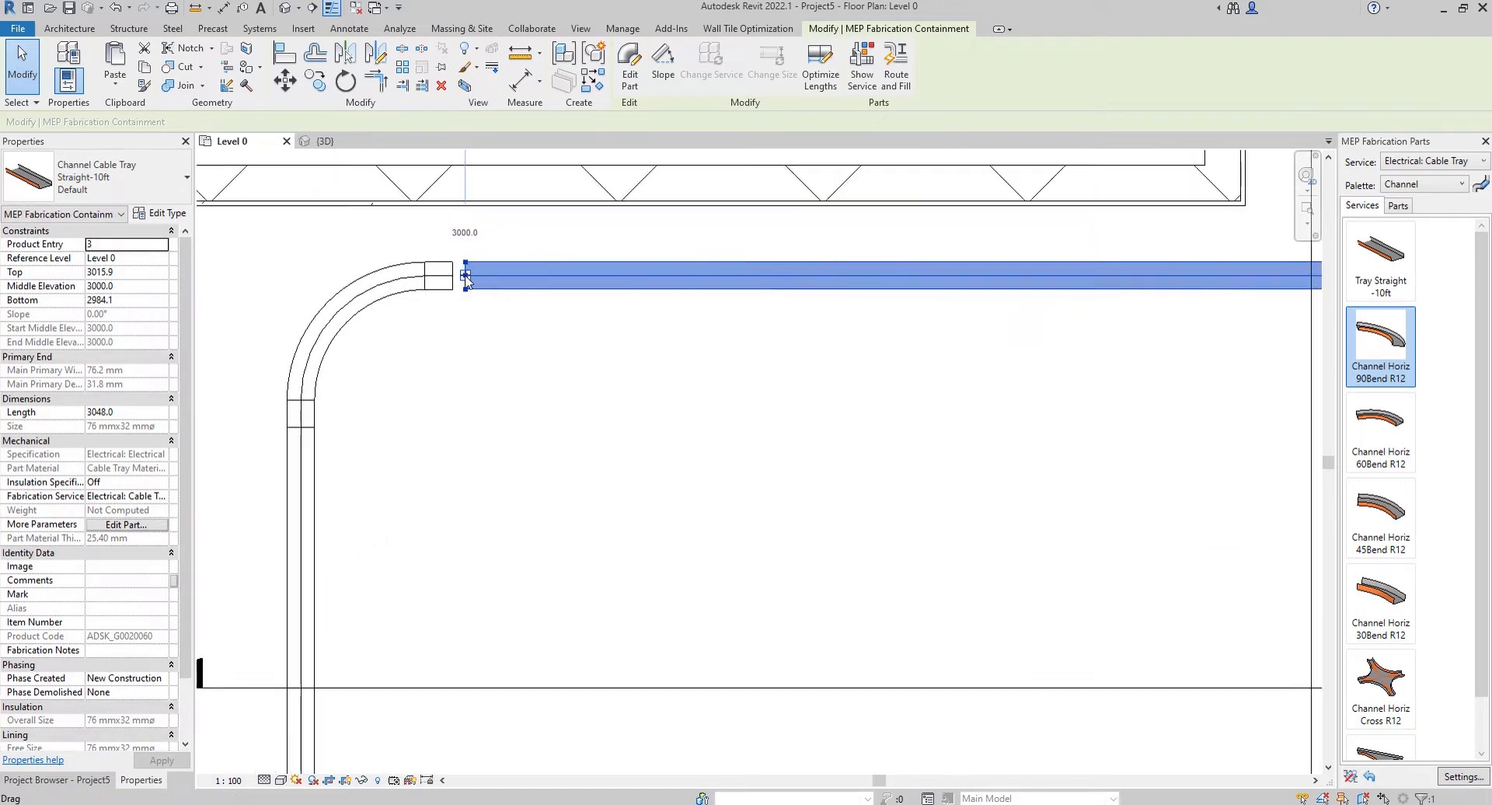
{"action": "left_click", "coordinate": [300, 273]}
{"action": "scroll", "coordinate": [499, 316], "scroll_direction": "down", "scroll_amount": 3}
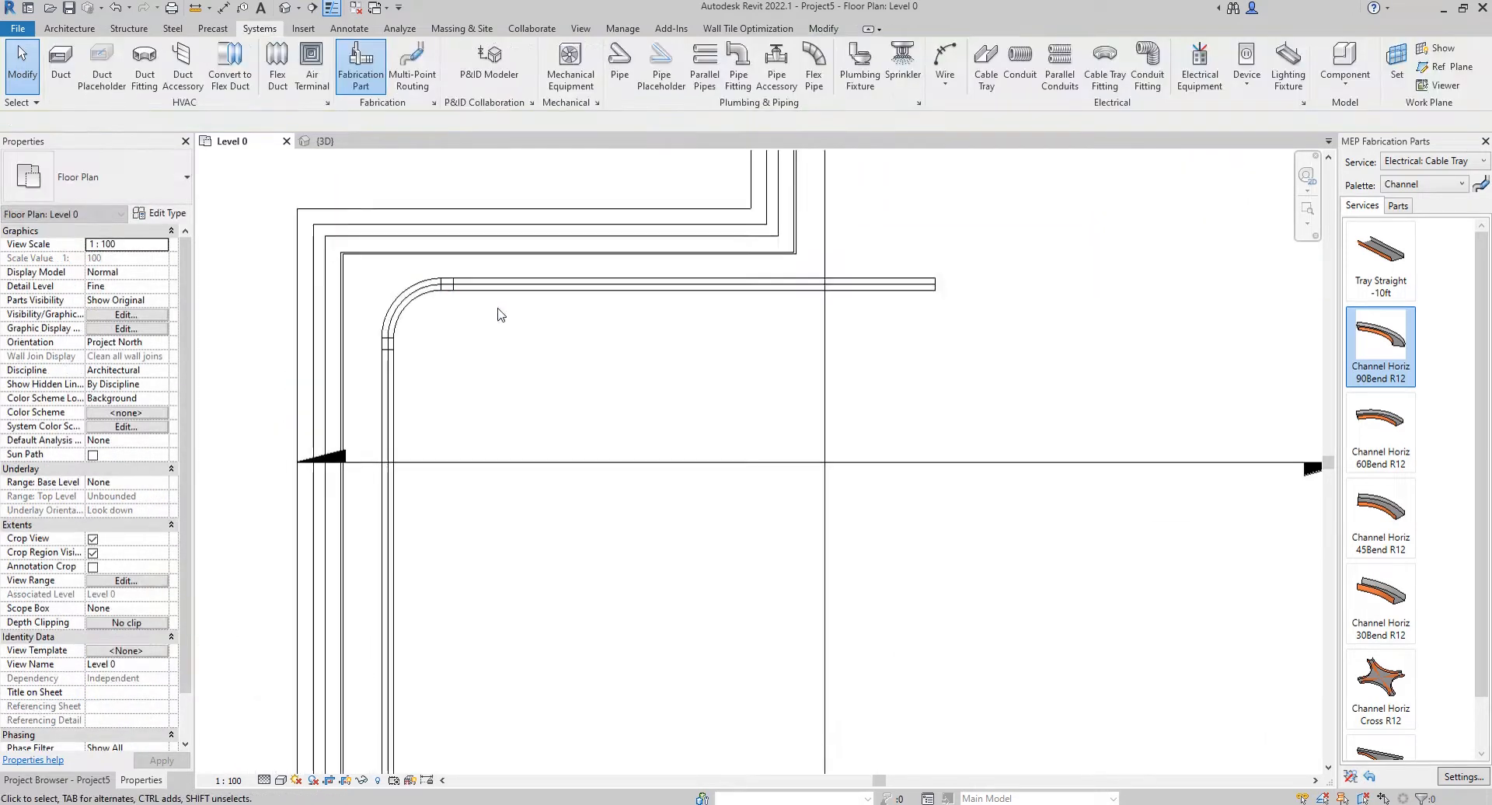
Step: Shorten the horizontal tray at its free end to about 2444 mm, ending just past the stepped wall's corner
{"action": "left_click", "coordinate": [614, 298]}
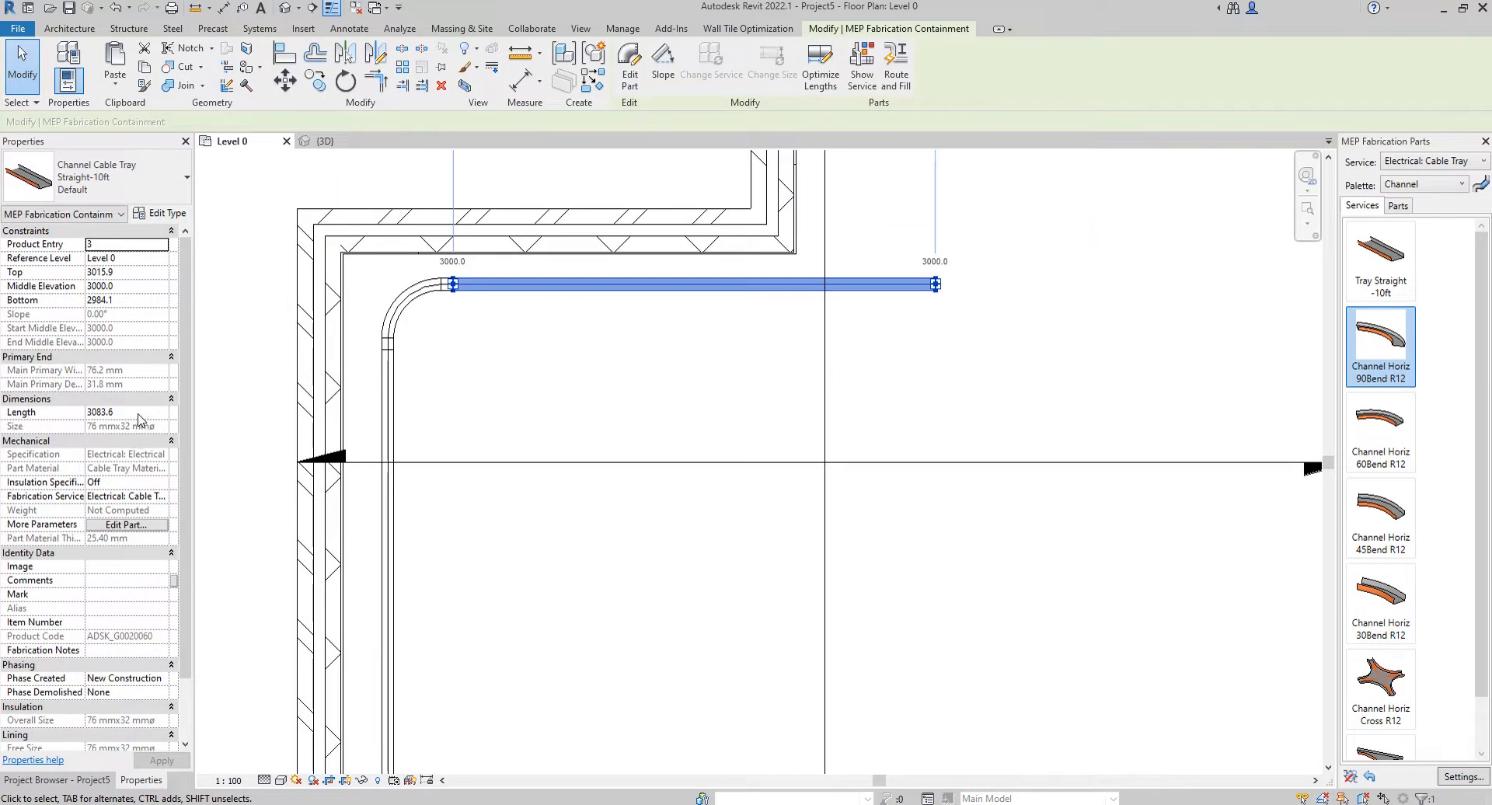
{"action": "left_click_drag", "start_coordinate": [935, 284], "coordinate": [835, 284]}
{"action": "scroll", "coordinate": [859, 330], "scroll_direction": "down", "scroll_amount": 1}
{"action": "middle_click_drag", "start_coordinate": [860, 409], "coordinate": [808, 434]}
{"action": "scroll", "coordinate": [485, 335], "scroll_direction": "up", "scroll_amount": 2}
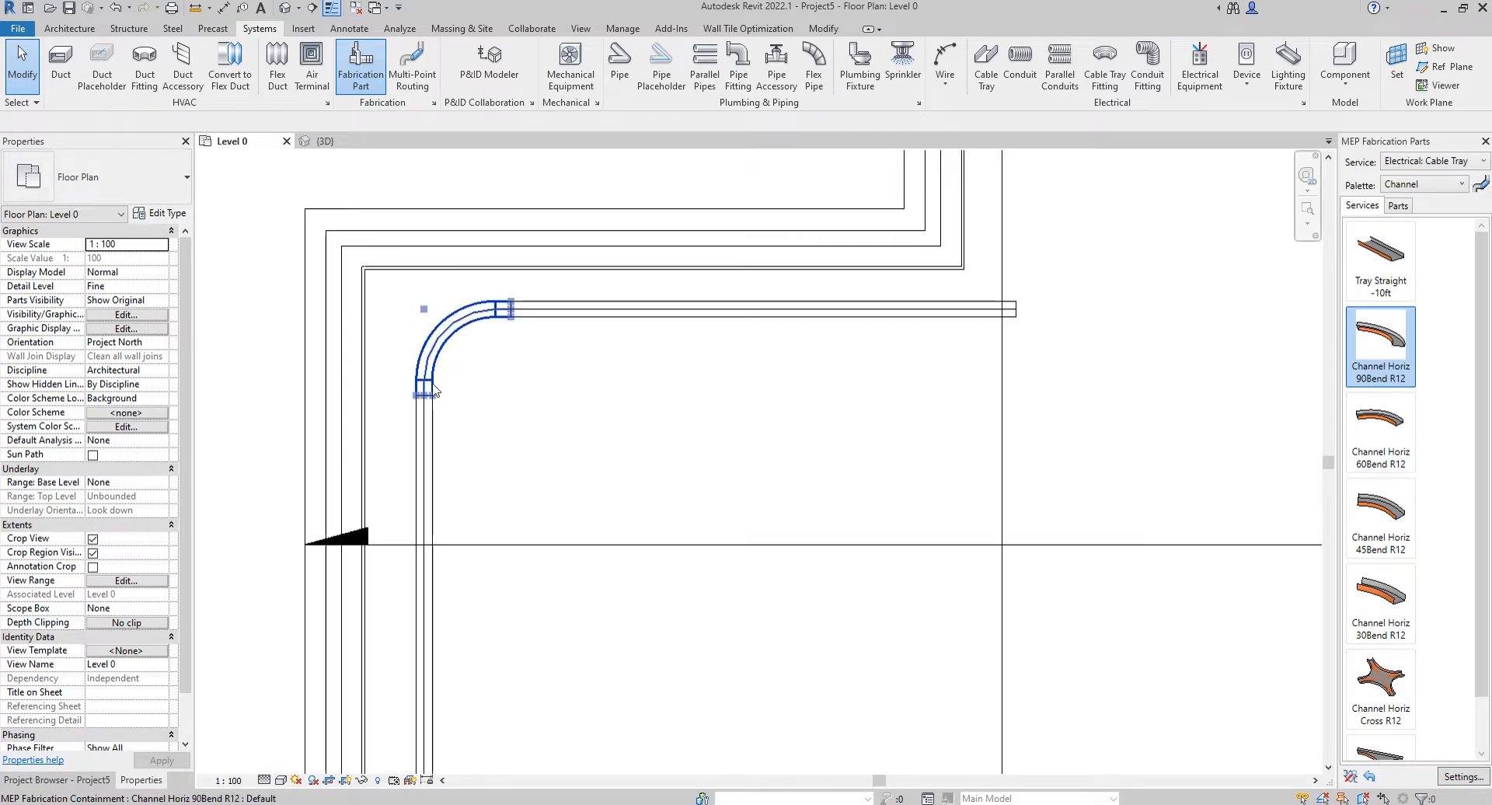
Step: Examine the bend and the two connected trays in the 3D view, and return to the Level 0 floor plan
{"action": "left_click", "coordinate": [339, 141]}
{"action": "scroll", "coordinate": [707, 353], "scroll_direction": "down", "scroll_amount": 3}
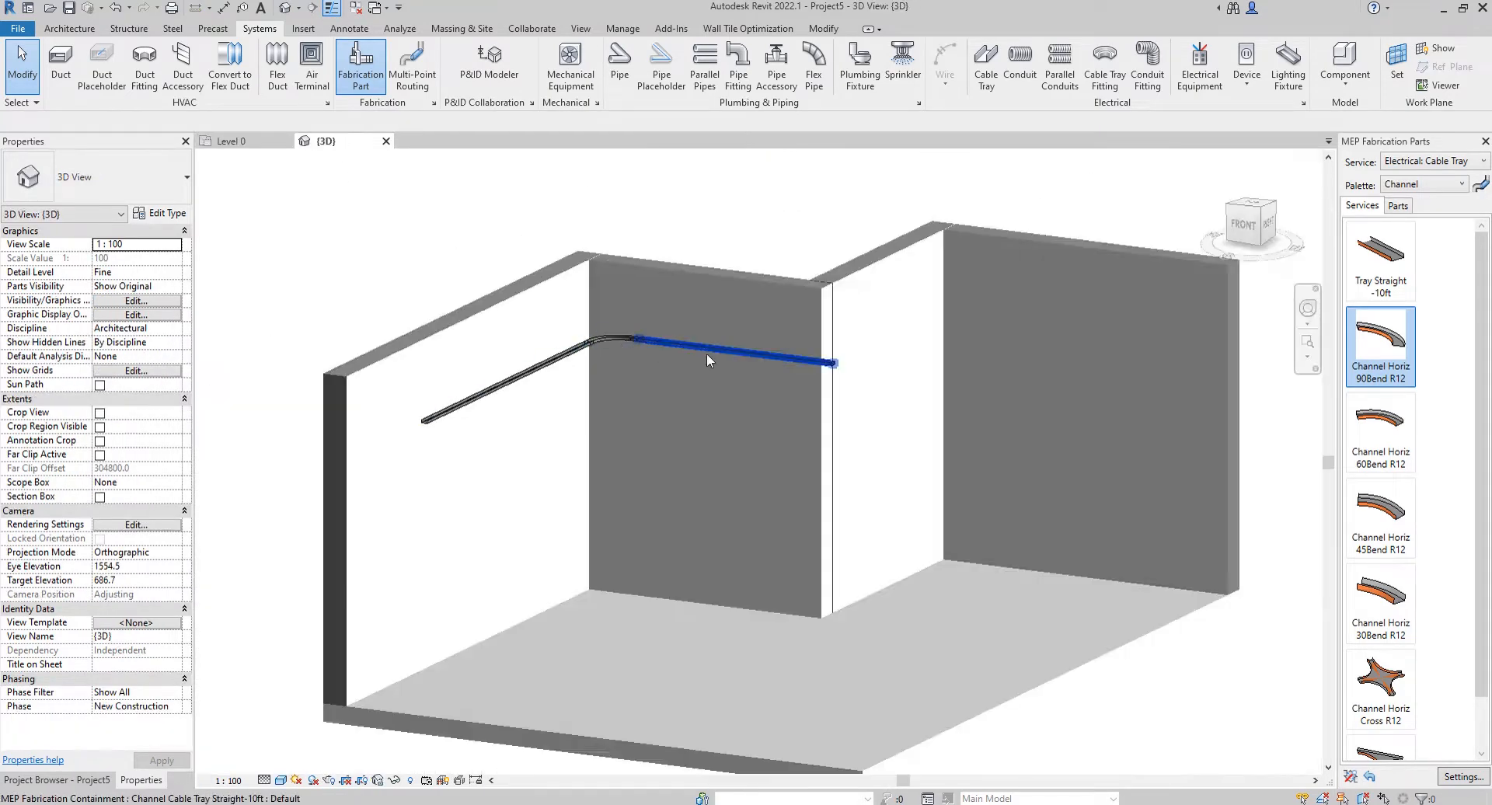
{"action": "scroll", "coordinate": [675, 339], "scroll_direction": "up", "scroll_amount": 4}
{"action": "scroll", "coordinate": [675, 342], "scroll_direction": "up", "scroll_amount": 2}
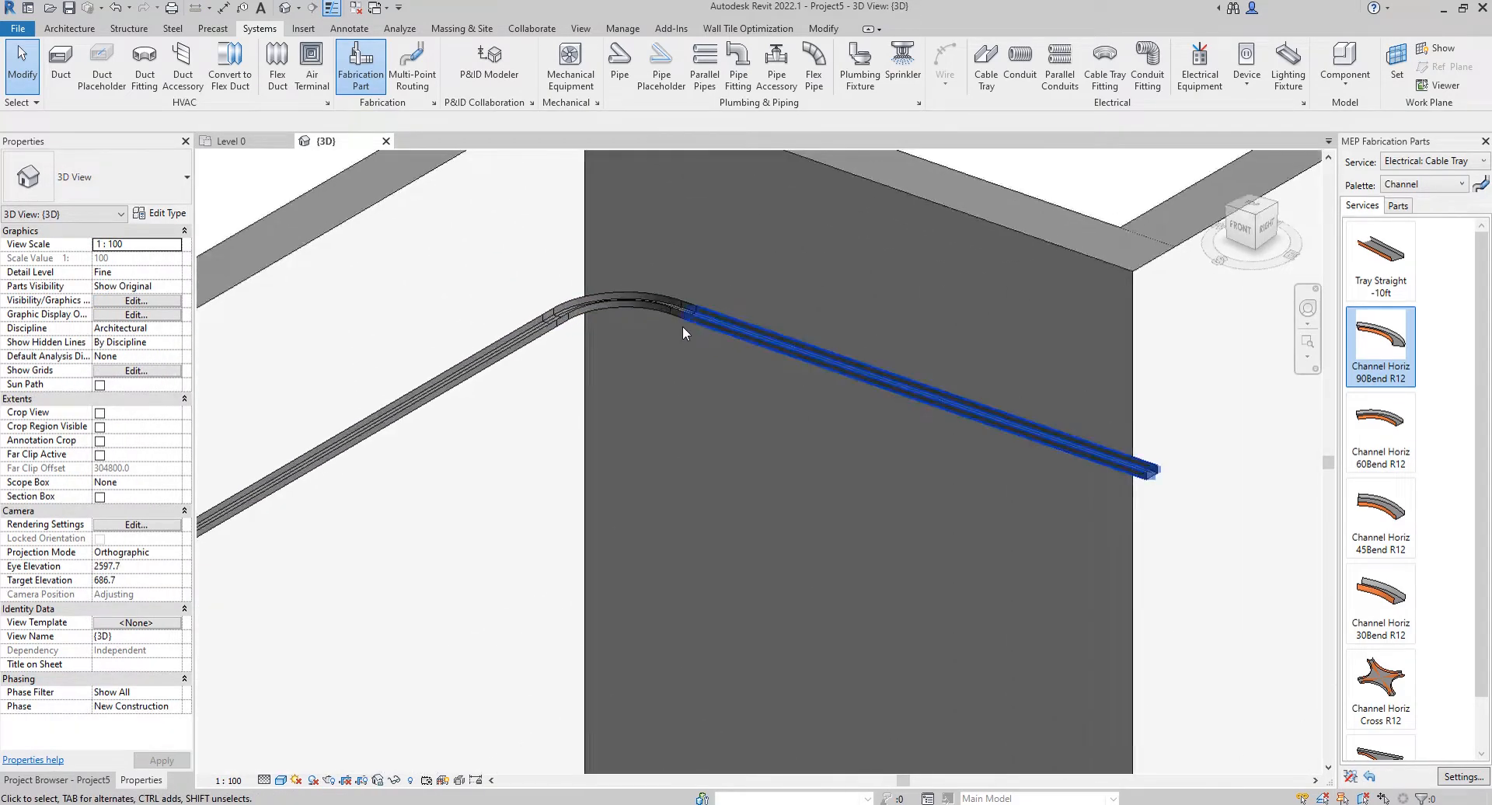
{"action": "scroll", "coordinate": [785, 396], "scroll_direction": "up", "scroll_amount": 1}
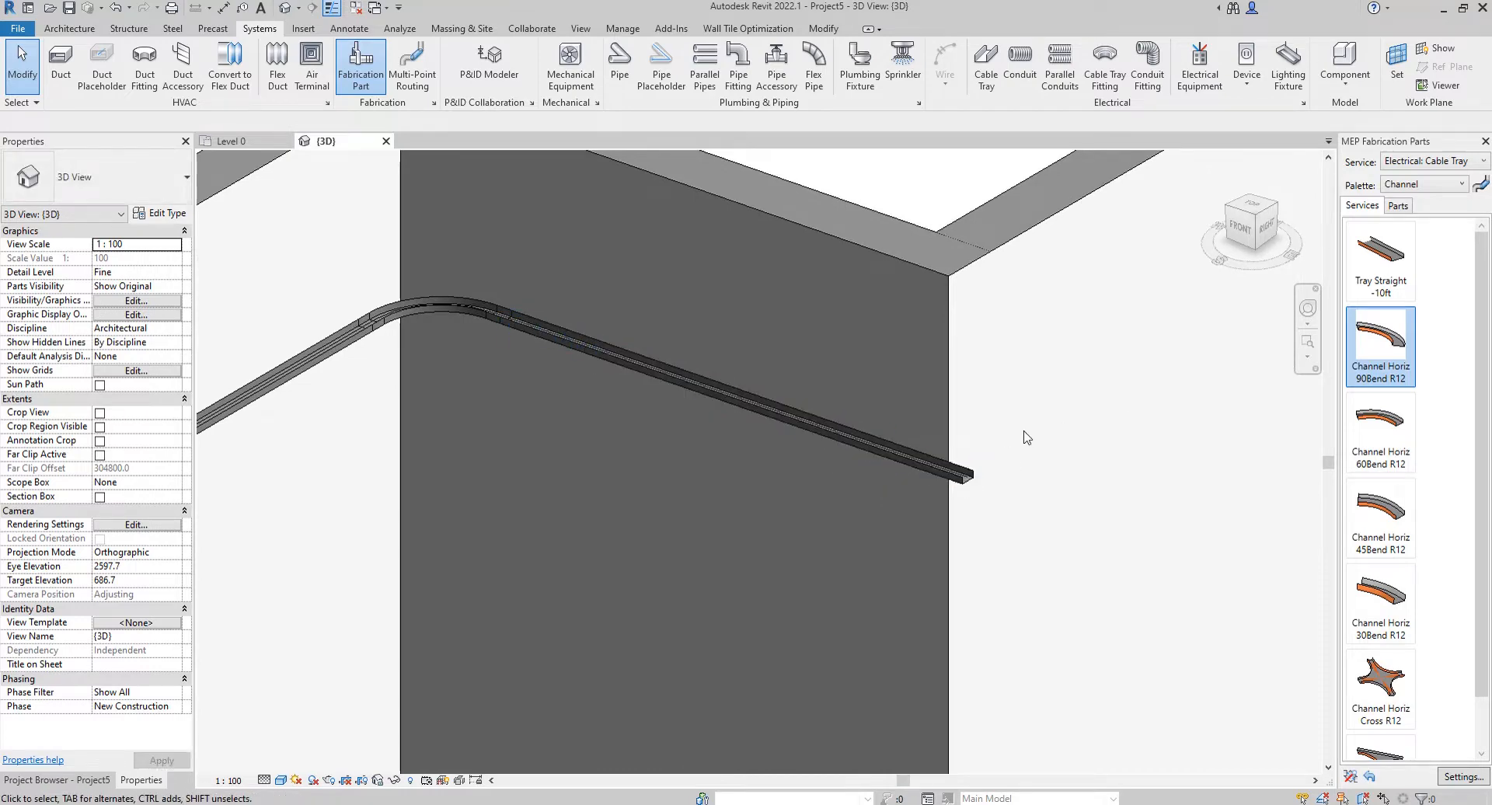
{"action": "left_click", "coordinate": [231, 141]}
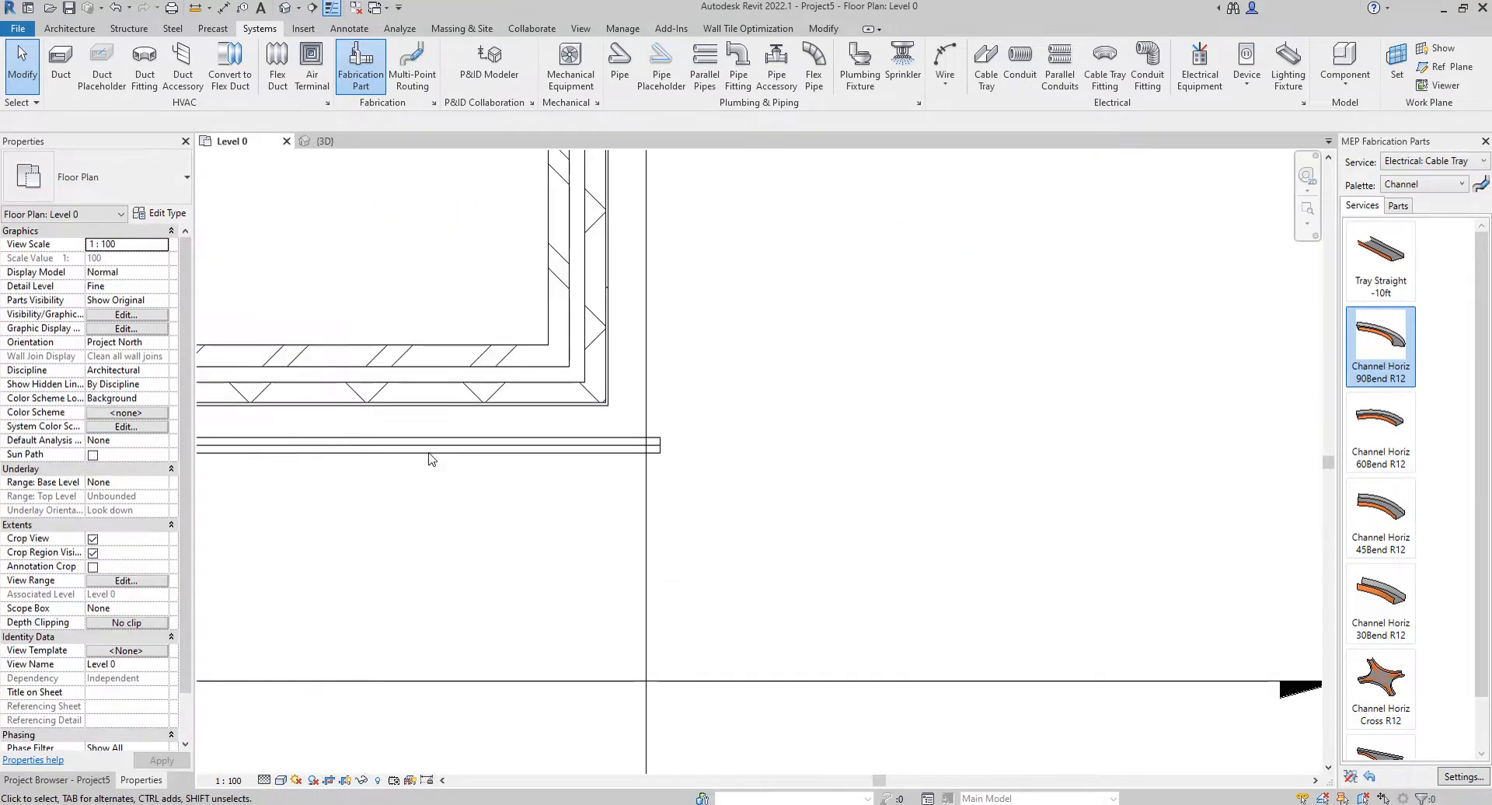
Step: Attach a Channel Horiz Tee R12 to the horizontal tray's free end, rotated so its branch points up alongside the stepped wall
{"action": "scroll", "coordinate": [1399, 522], "scroll_direction": "down", "scroll_amount": 1}
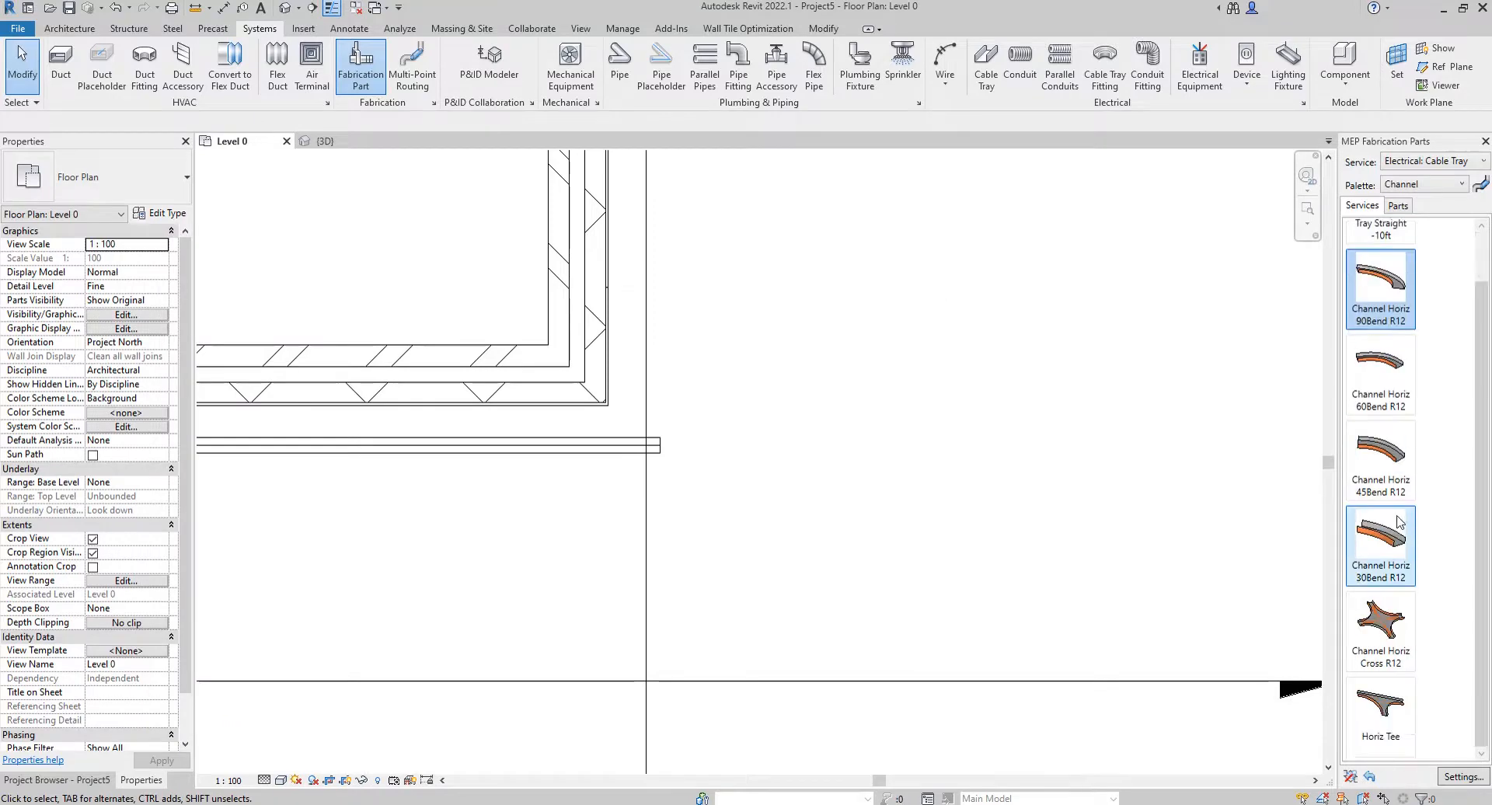
{"action": "left_click", "coordinate": [1395, 744]}
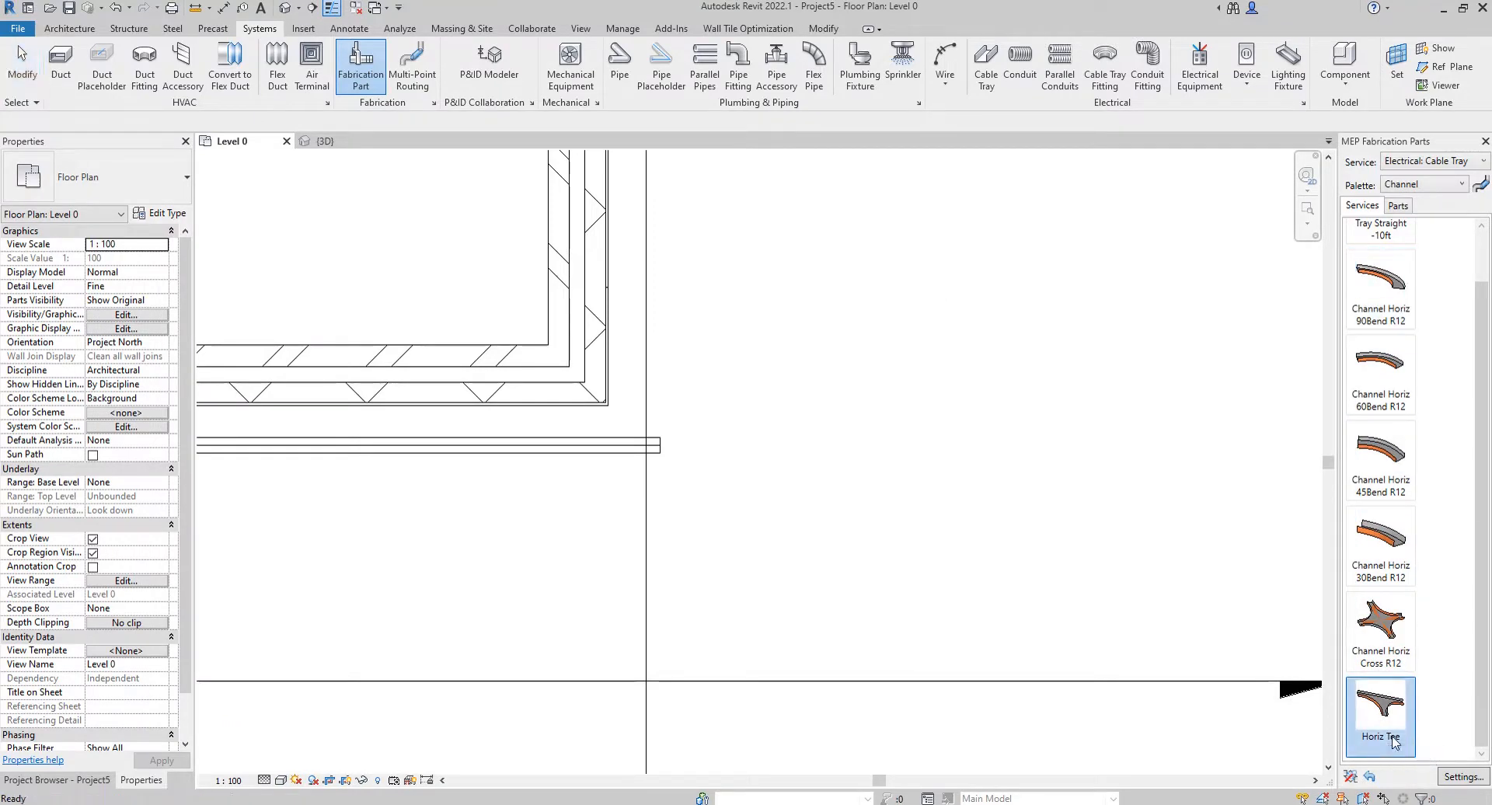
{"action": "scroll", "coordinate": [673, 444], "scroll_direction": "up", "scroll_amount": 2}
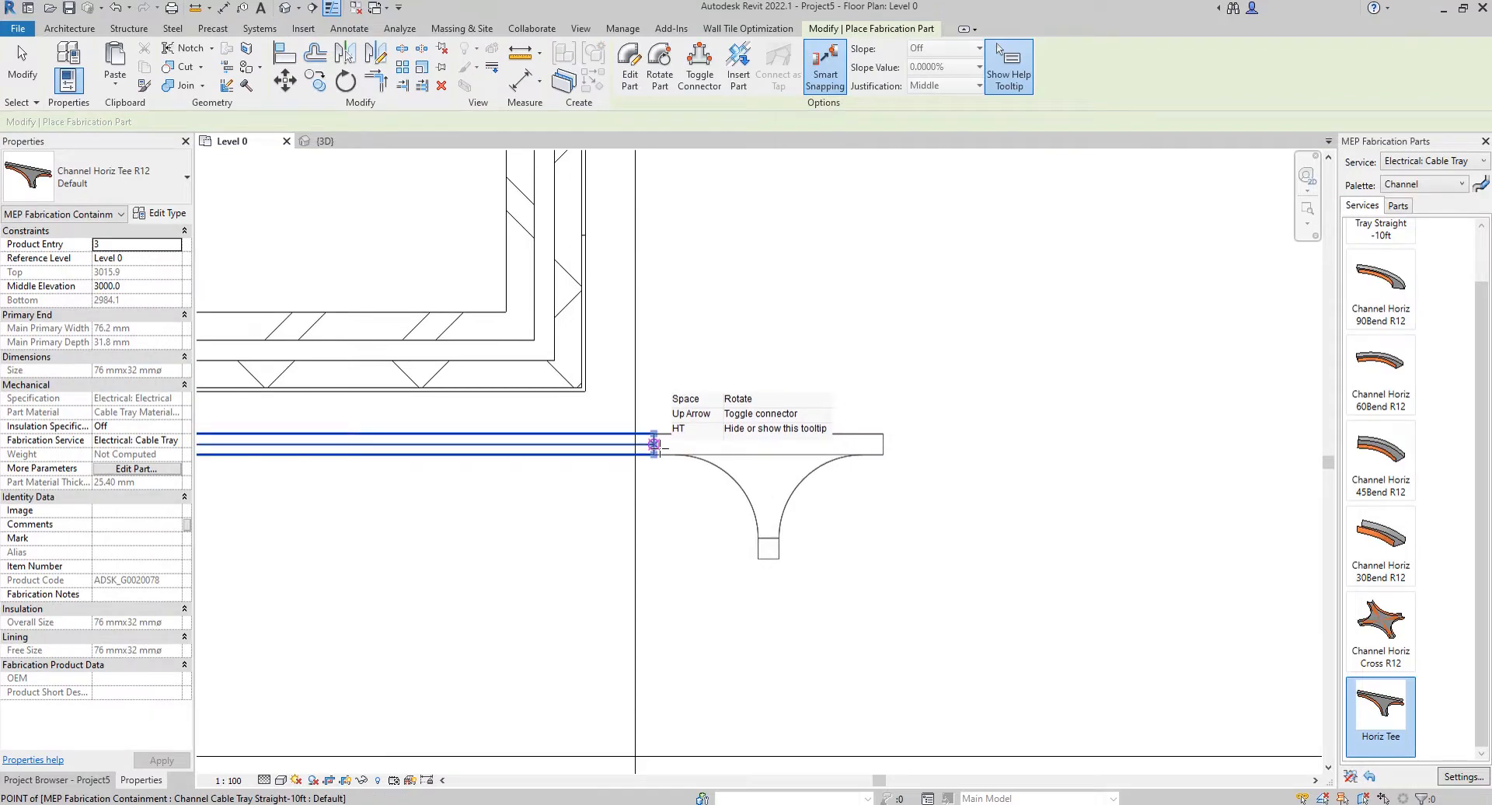
{"action": "key", "text": "space"}
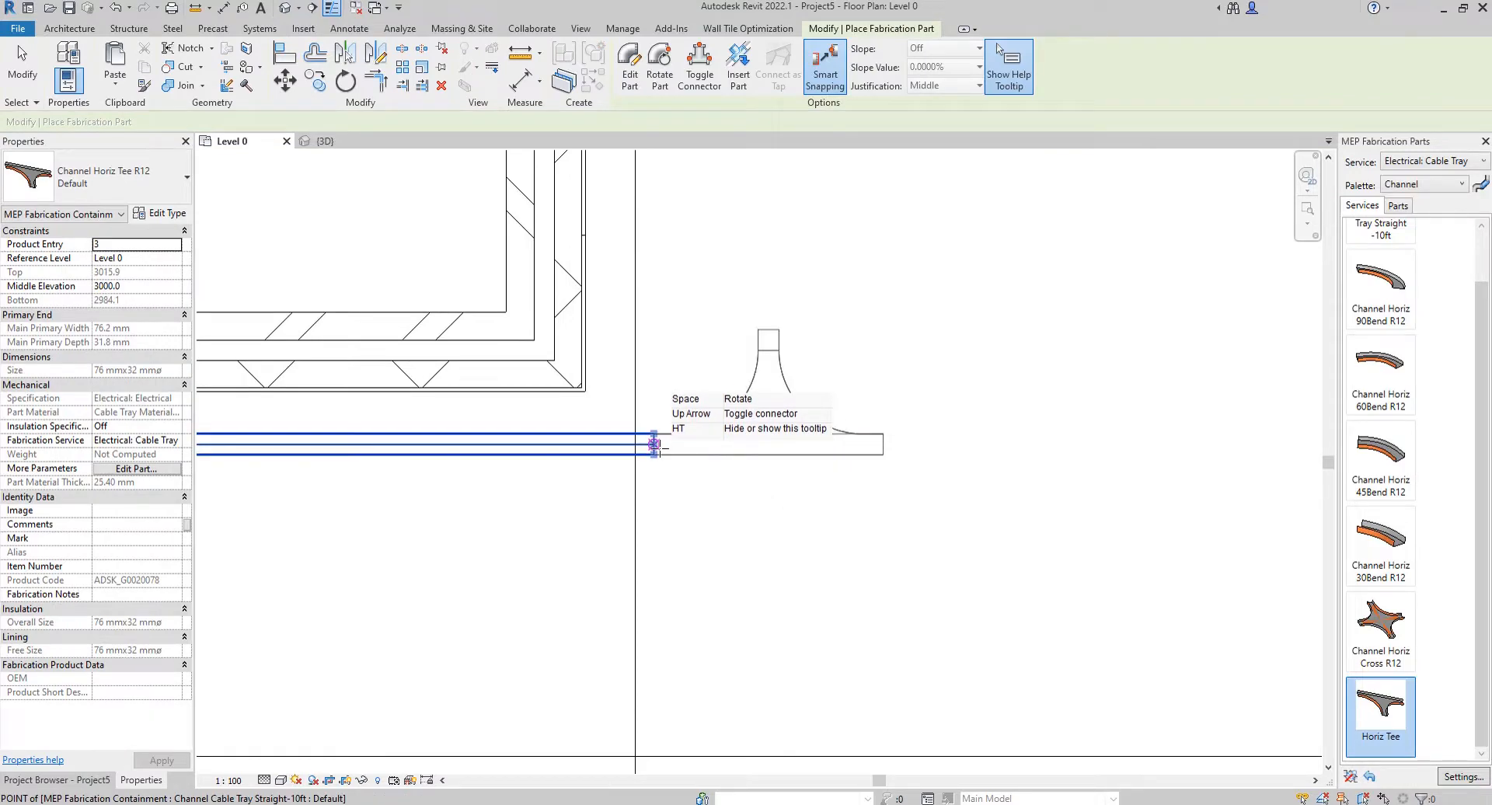
{"action": "left_click", "coordinate": [654, 444]}
{"action": "key", "text": "Escape"}
{"action": "scroll", "coordinate": [766, 412], "scroll_direction": "down", "scroll_amount": 1}
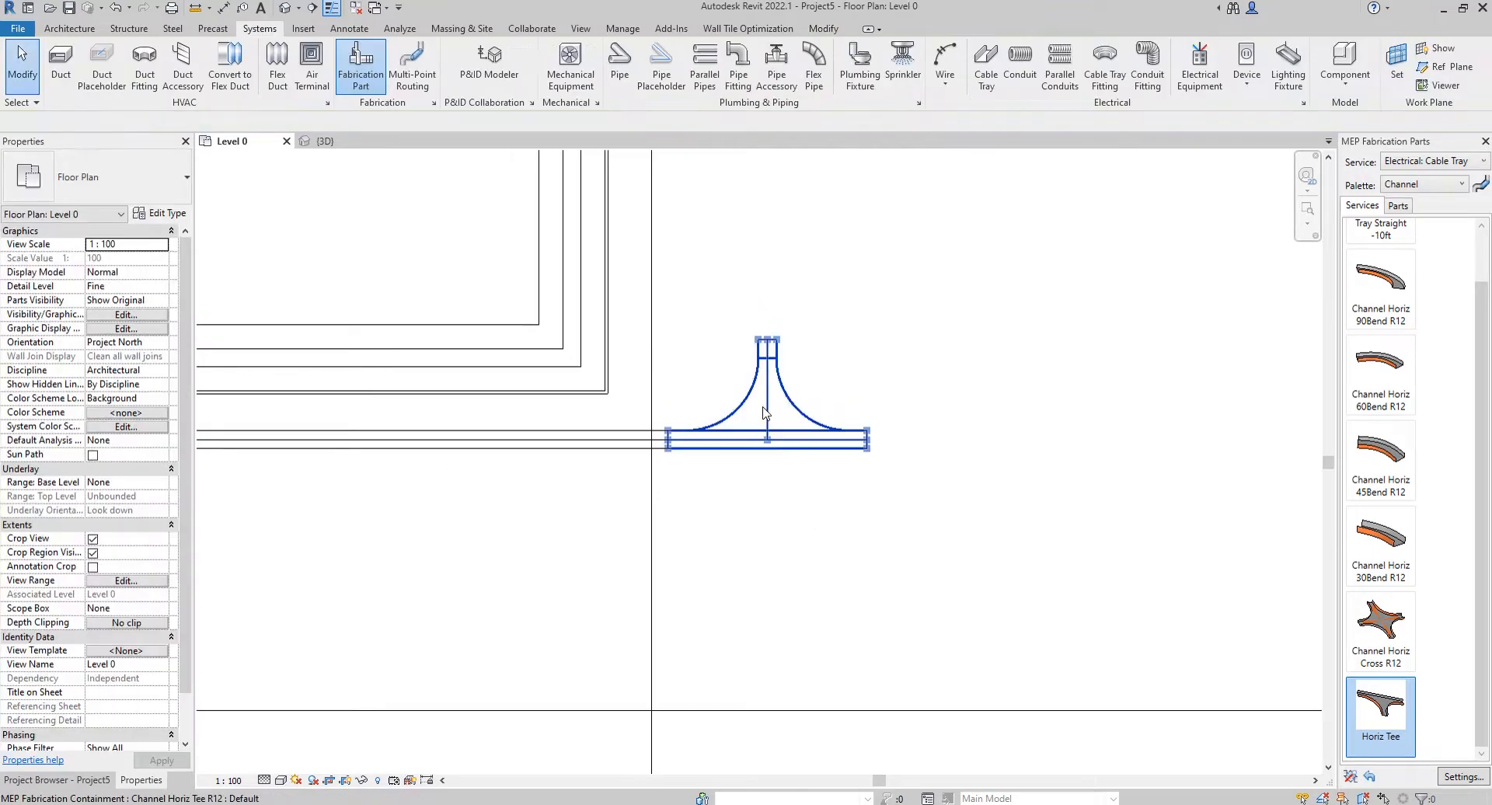
{"action": "scroll", "coordinate": [765, 412], "scroll_direction": "down", "scroll_amount": 1}
{"action": "key", "text": "Escape"}
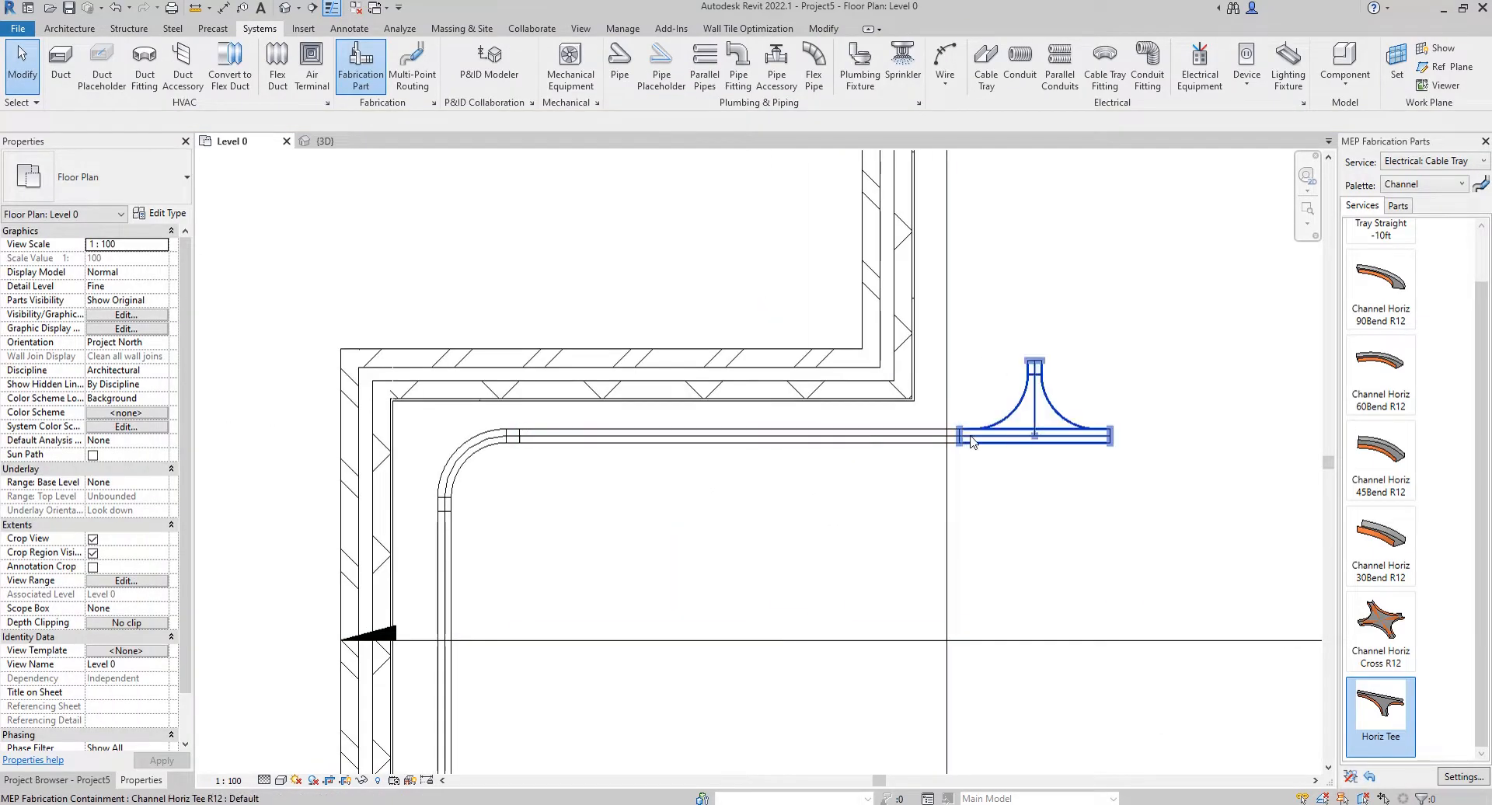
Step: Move the tee closer to the stepped wall's corner, shortening the connected horizontal tray to about 2003 mm
{"action": "left_click", "coordinate": [1045, 423]}
{"action": "left_click", "coordinate": [475, 451]}
{"action": "scroll", "coordinate": [475, 451], "scroll_direction": "up", "scroll_amount": 2}
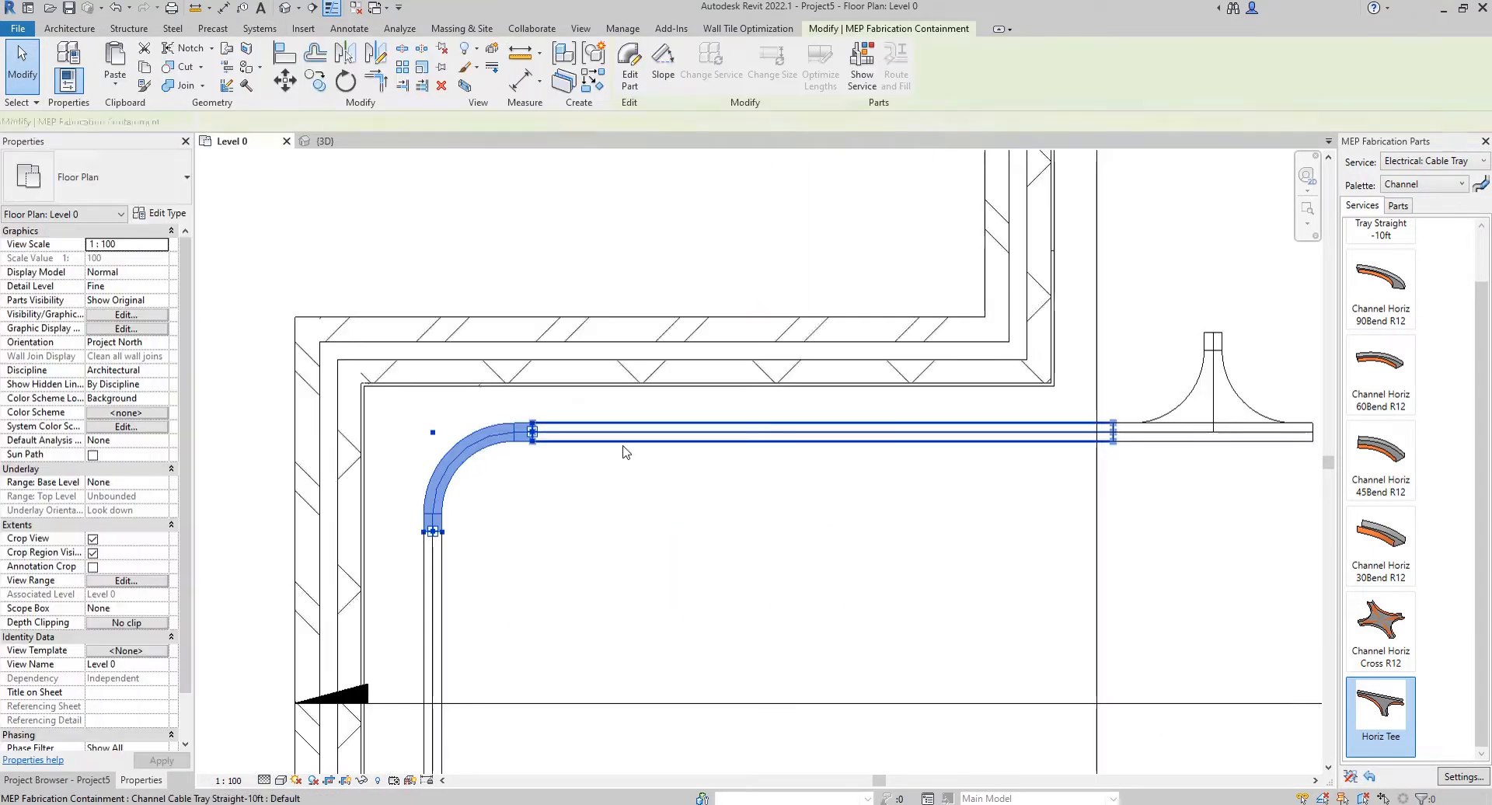
{"action": "key", "text": "Tab"}
{"action": "left_click", "coordinate": [447, 449]}
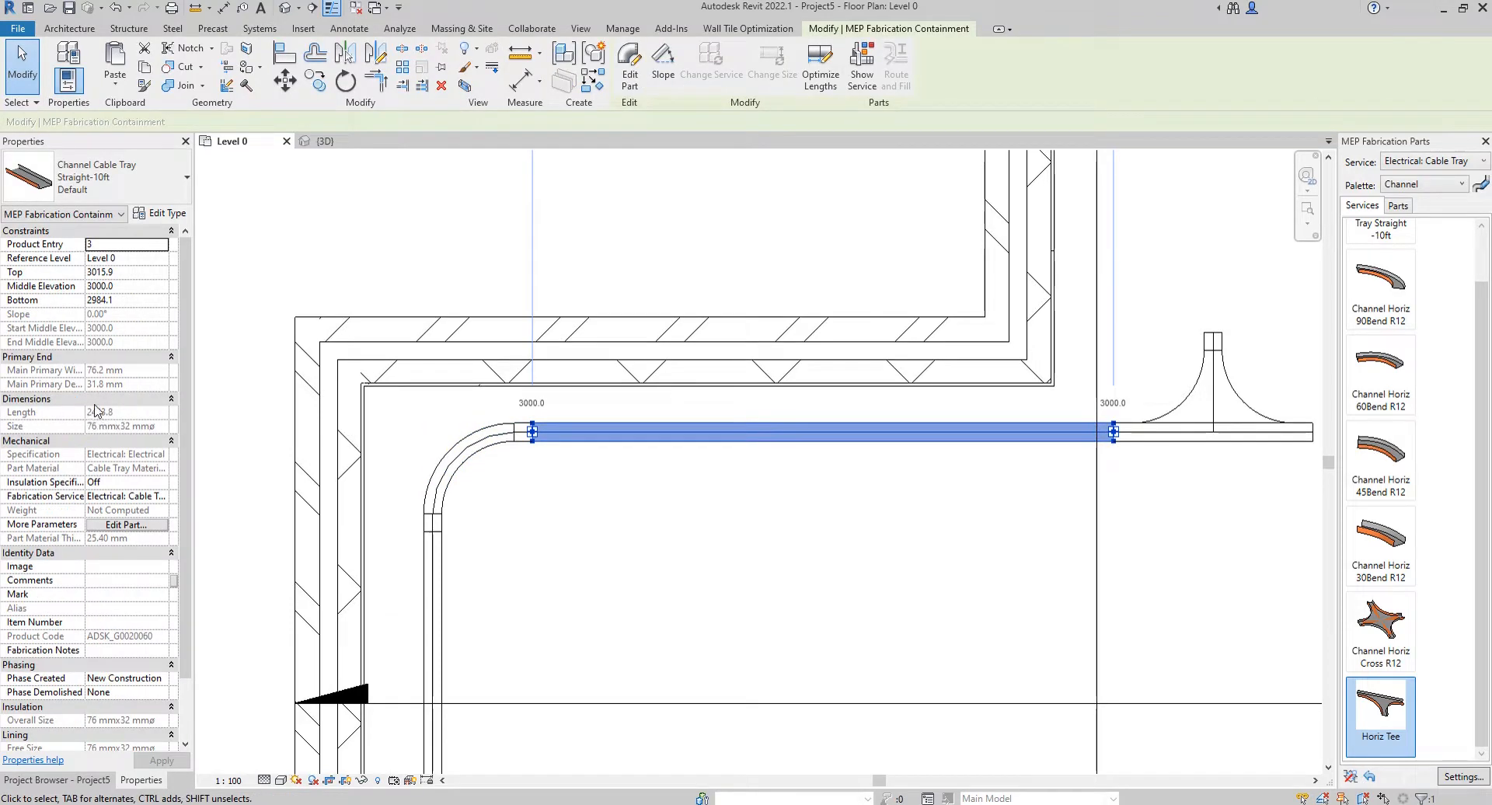
{"action": "left_click", "coordinate": [786, 486]}
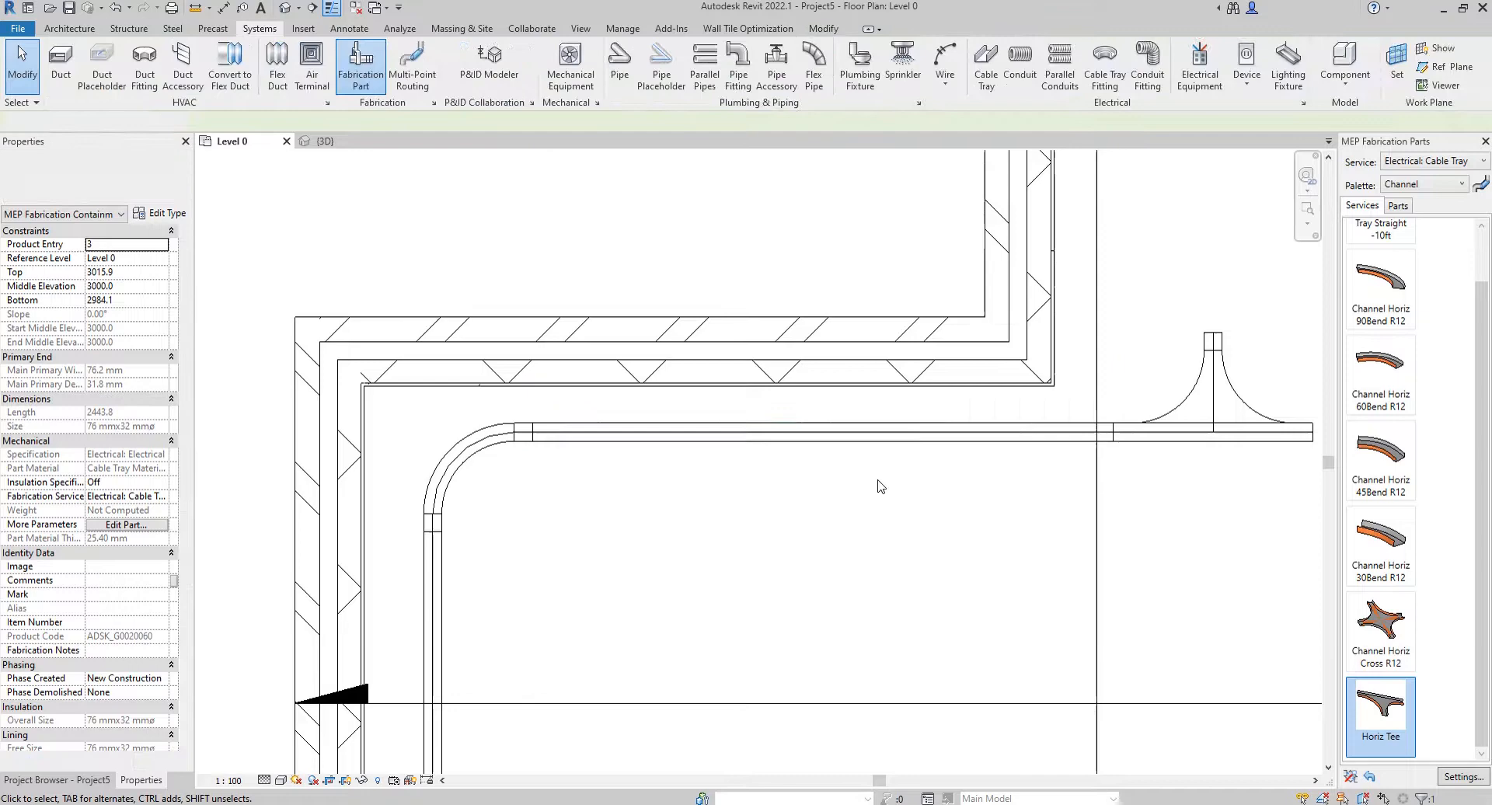
{"action": "left_click", "coordinate": [1216, 425]}
{"action": "left_click_drag", "start_coordinate": [1216, 425], "coordinate": [1110, 389]}
{"action": "key", "text": "Escape"}
{"action": "left_click", "coordinate": [821, 441]}
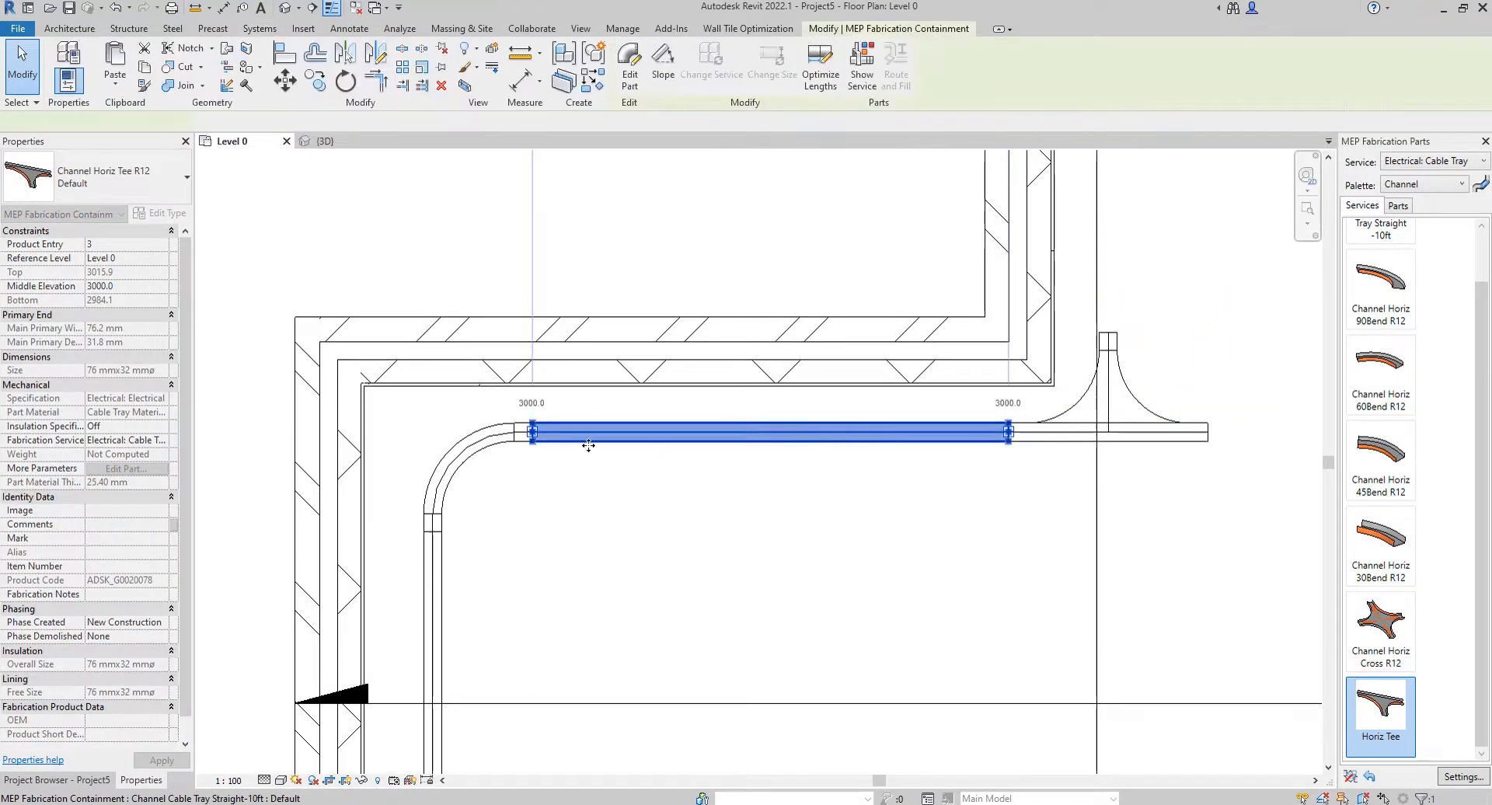
Step: Try moving the tee away from the wall corner, stretching the connected horizontal tray to about 2586 mm
{"action": "scroll", "coordinate": [876, 466], "scroll_direction": "down", "scroll_amount": 2}
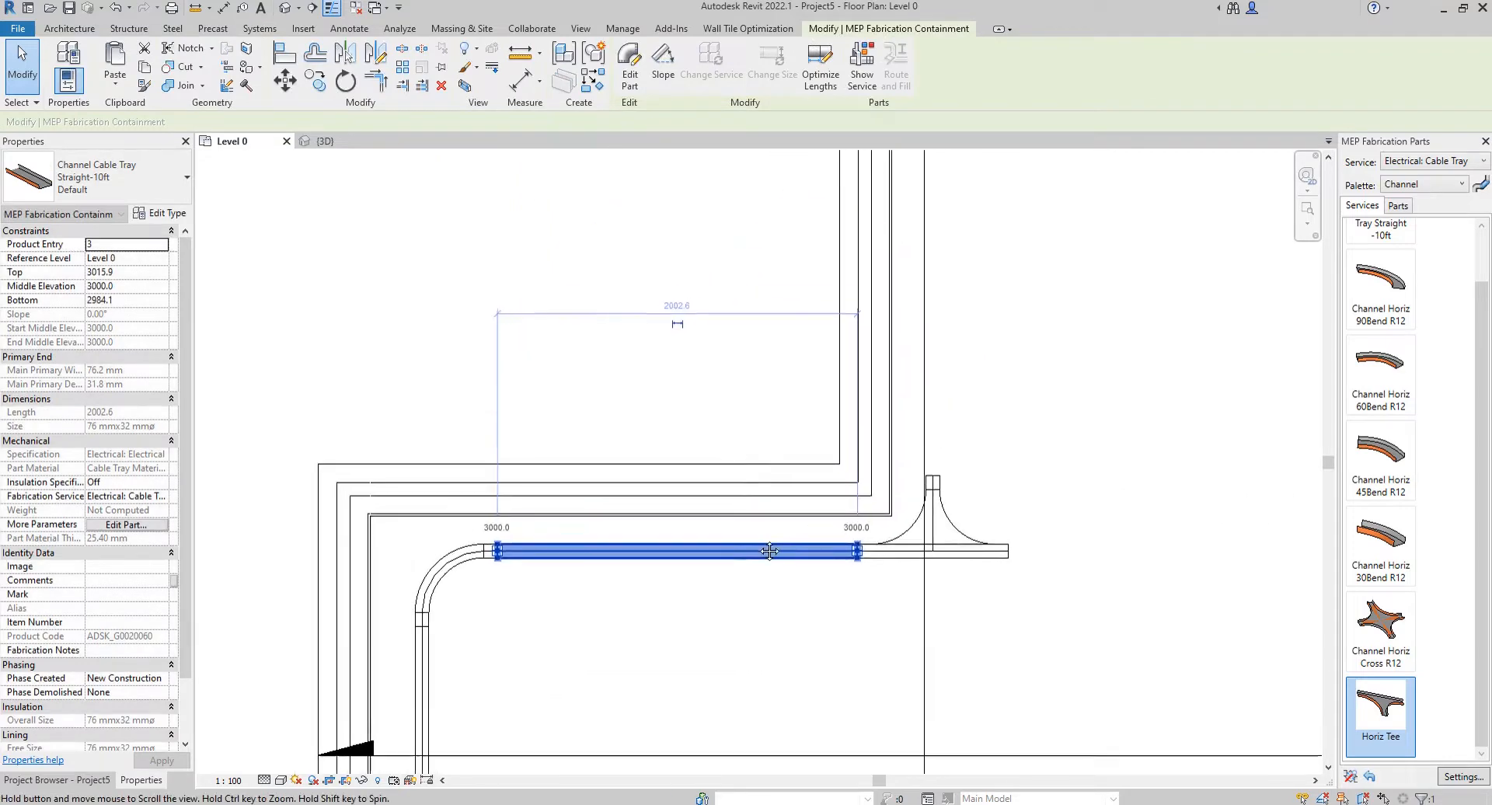
{"action": "left_click_drag", "start_coordinate": [962, 533], "coordinate": [1066, 533]}
{"action": "key", "text": "Escape"}
{"action": "left_click", "coordinate": [847, 548]}
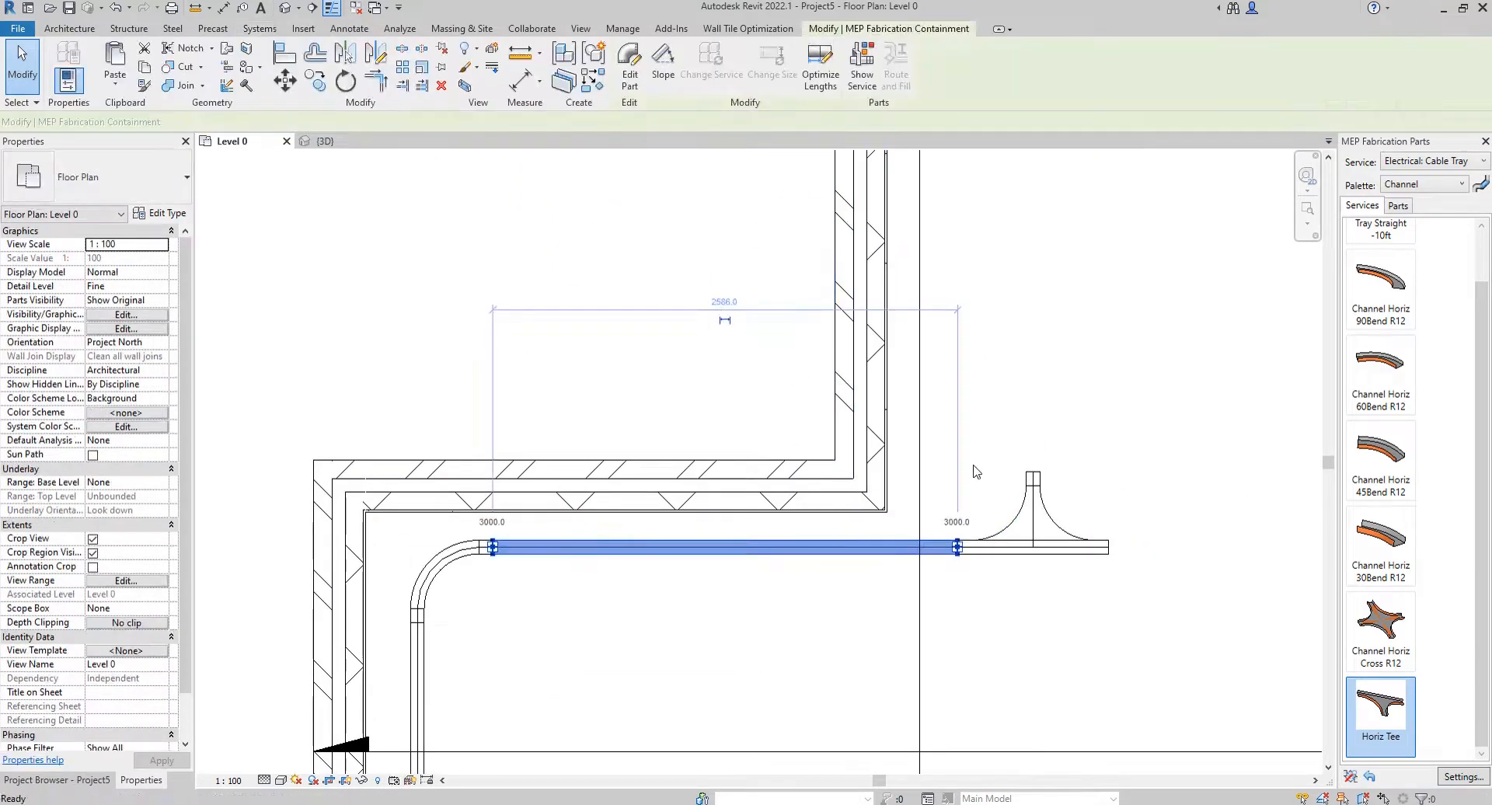
{"action": "key", "text": "Escape"}
Step: Attach a Tray Straight-10ft part to the tee's branch, running up parallel to the stepped wall
{"action": "scroll", "coordinate": [894, 519], "scroll_direction": "down", "scroll_amount": 2}
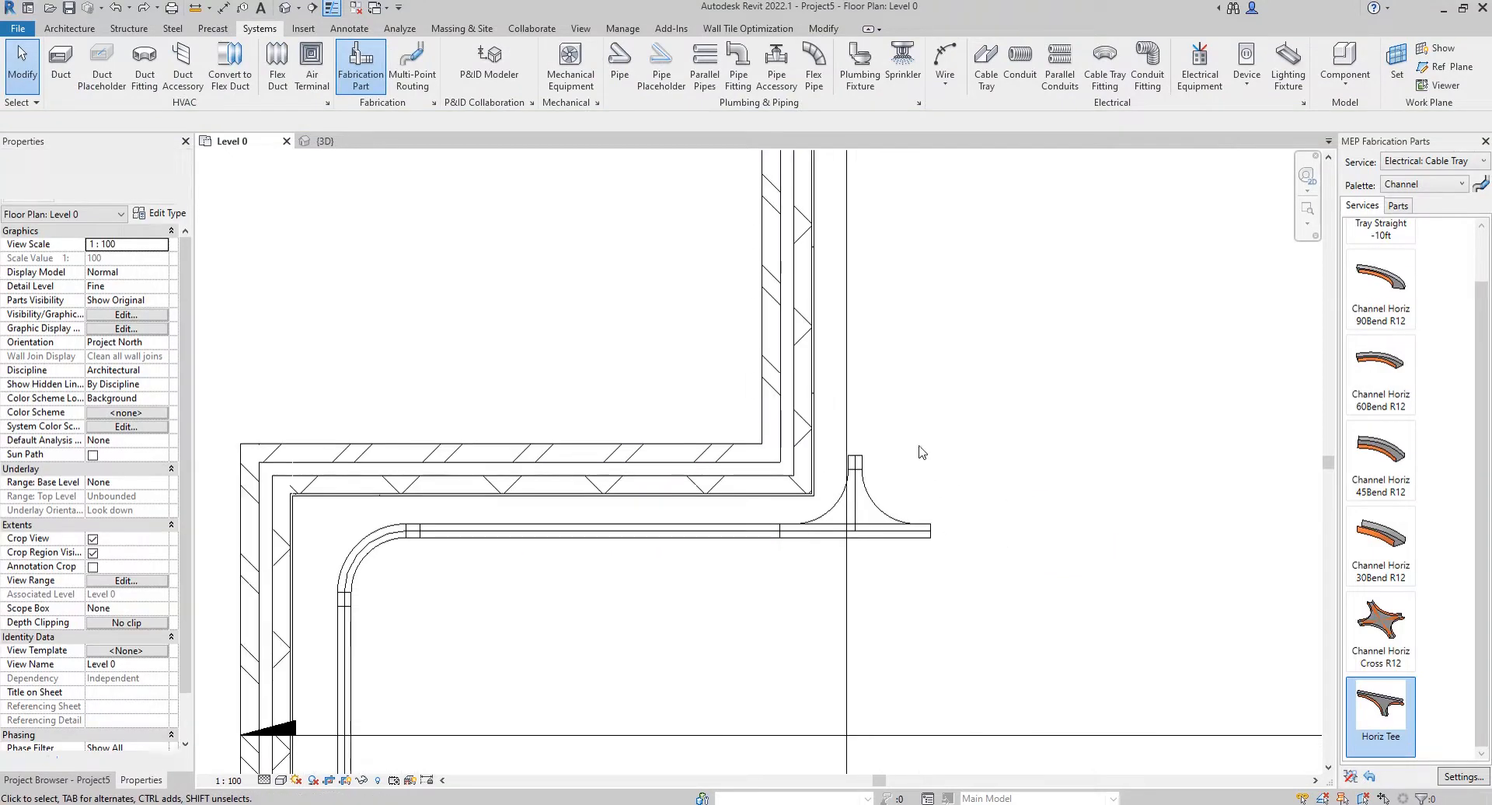
{"action": "middle_click_drag", "start_coordinate": [896, 520], "coordinate": [854, 523]}
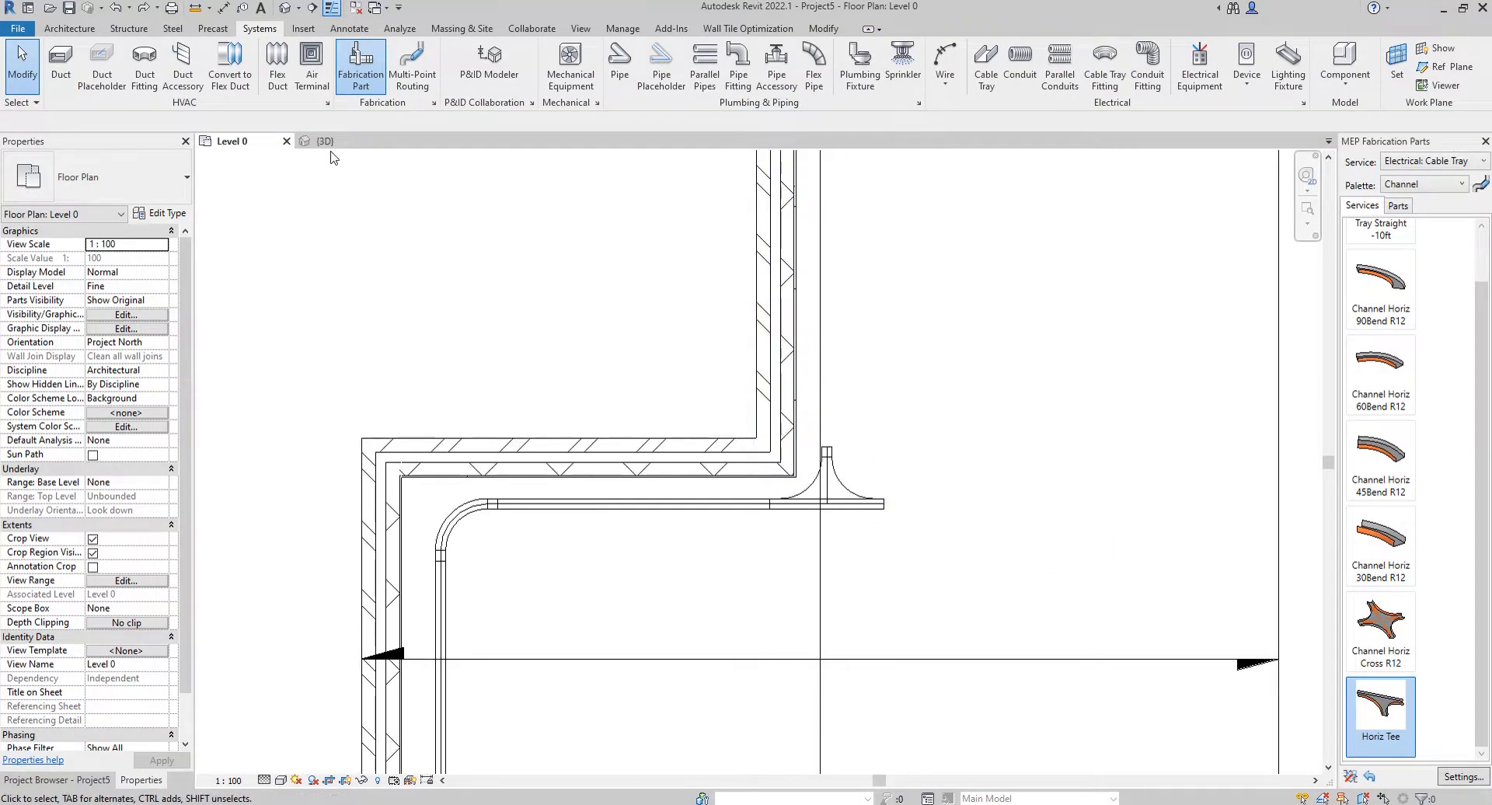
{"action": "scroll", "coordinate": [1384, 310], "scroll_direction": "up", "scroll_amount": 1}
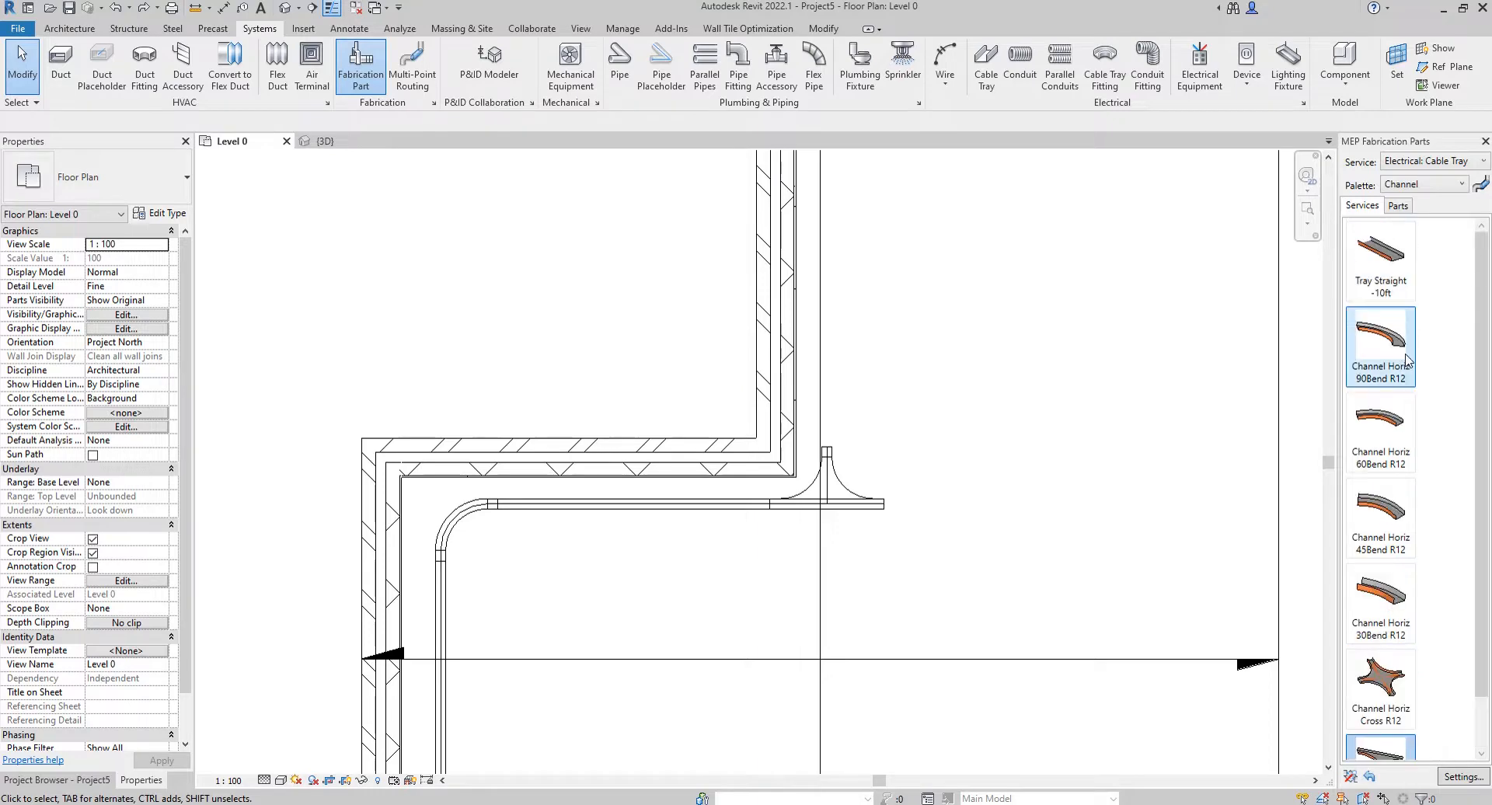
{"action": "left_click", "coordinate": [1385, 255]}
{"action": "scroll", "coordinate": [843, 420], "scroll_direction": "up", "scroll_amount": 1}
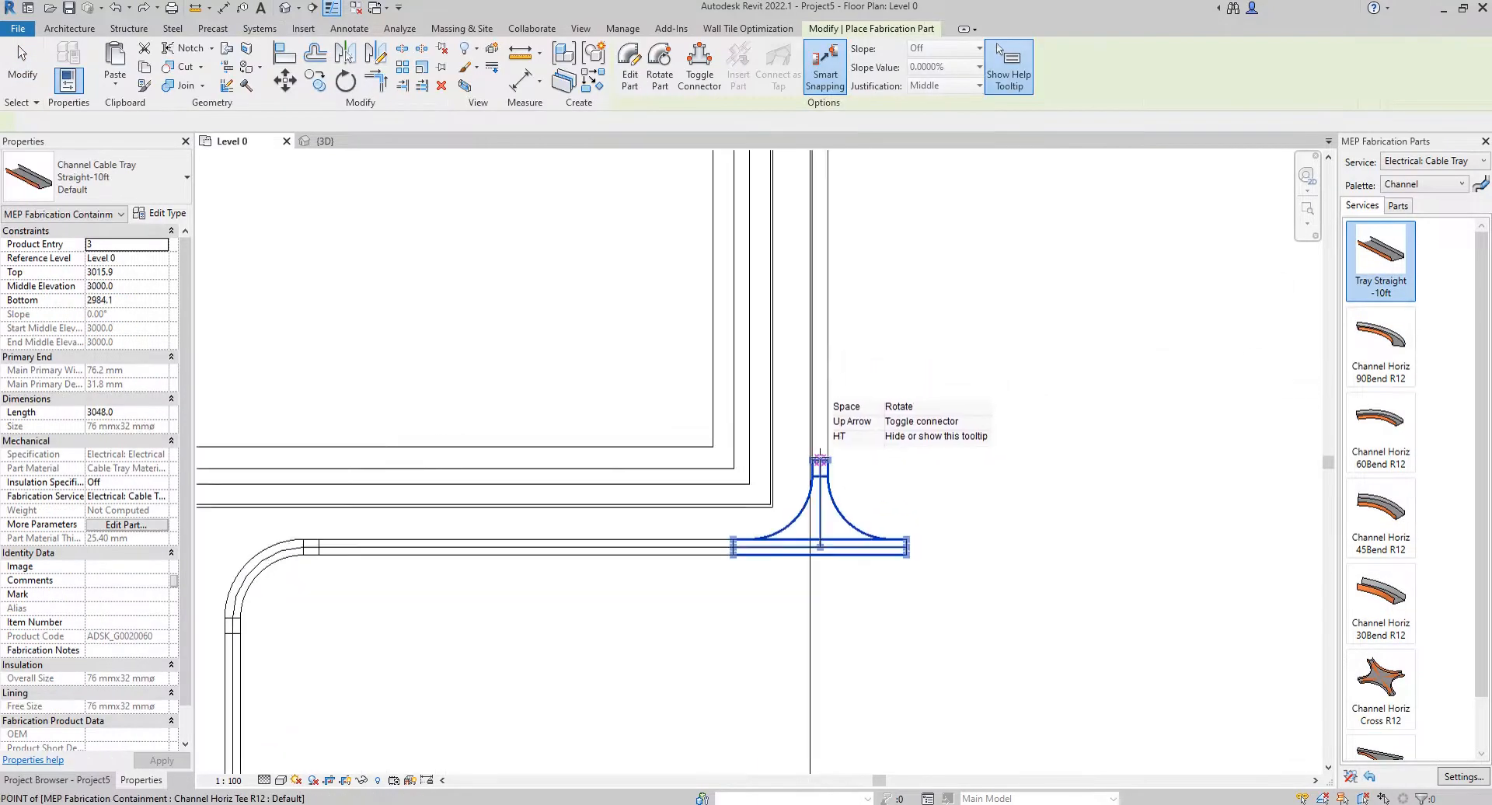
{"action": "scroll", "coordinate": [822, 460], "scroll_direction": "down", "scroll_amount": 1}
{"action": "left_click", "coordinate": [815, 614]}
{"action": "key", "text": "Escape"}
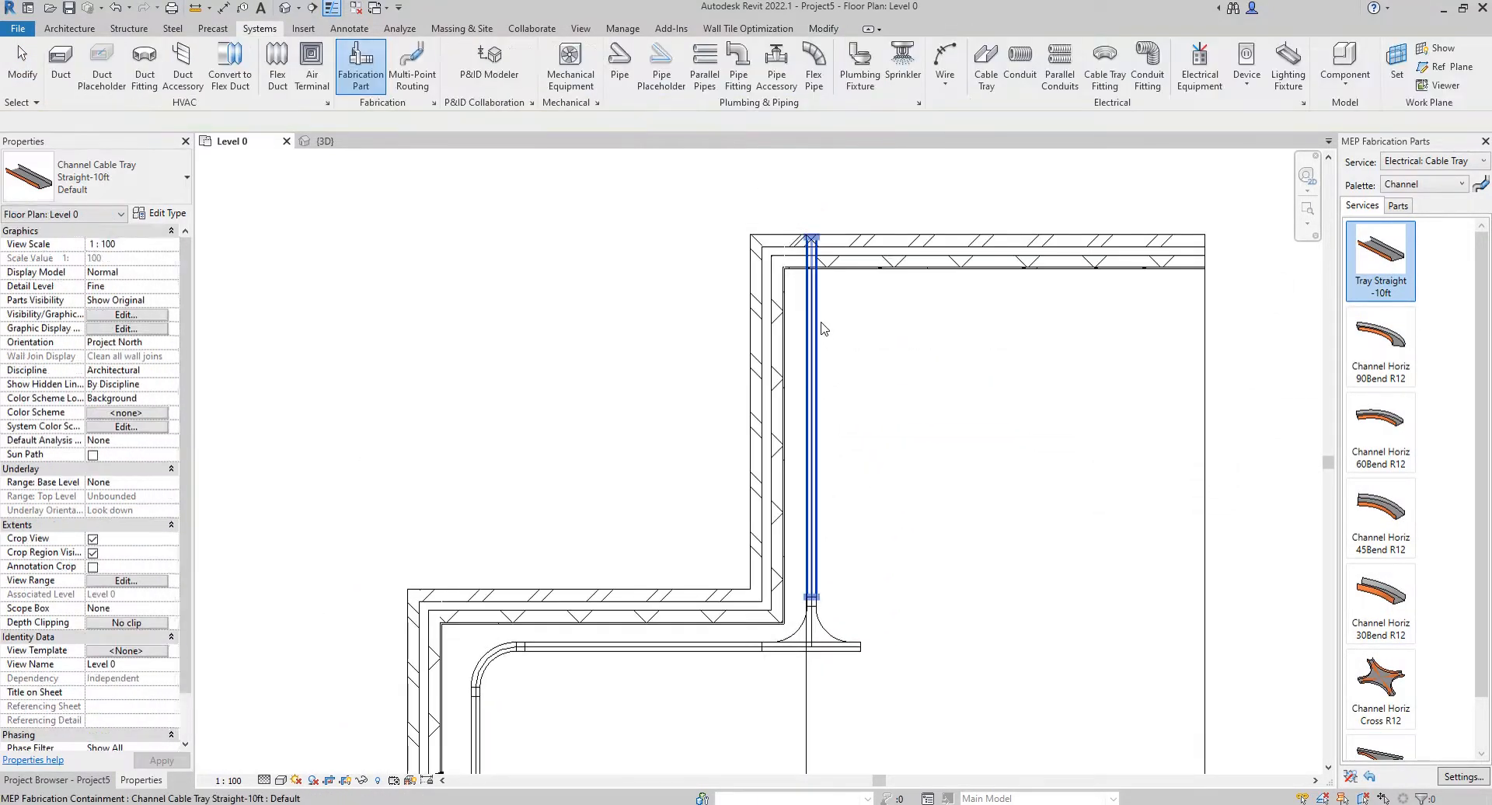
Step: Set the length of the tray on the tee's branch to 1500 mm
{"action": "left_click", "coordinate": [820, 359]}
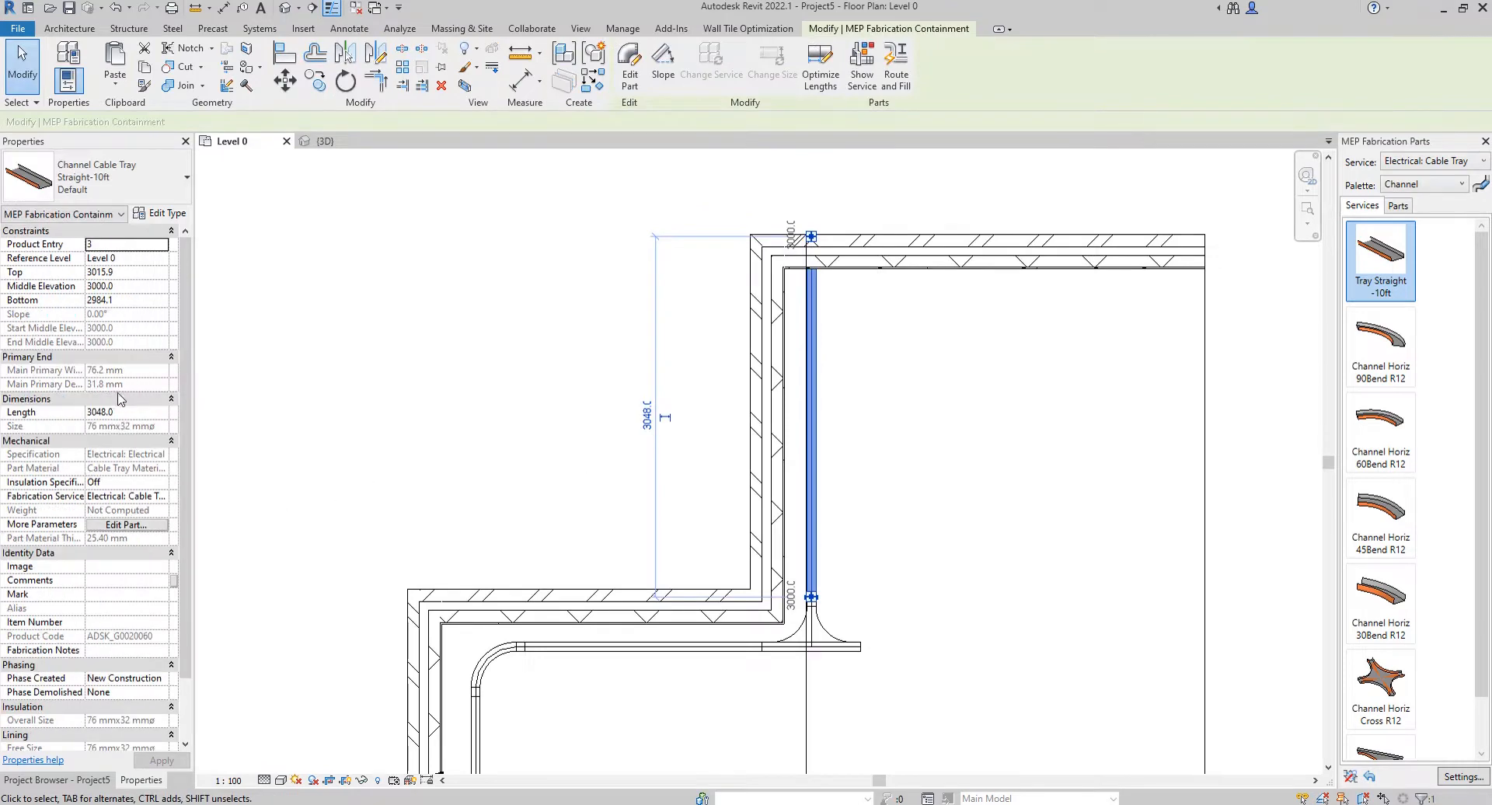
{"action": "left_click", "coordinate": [126, 413]}
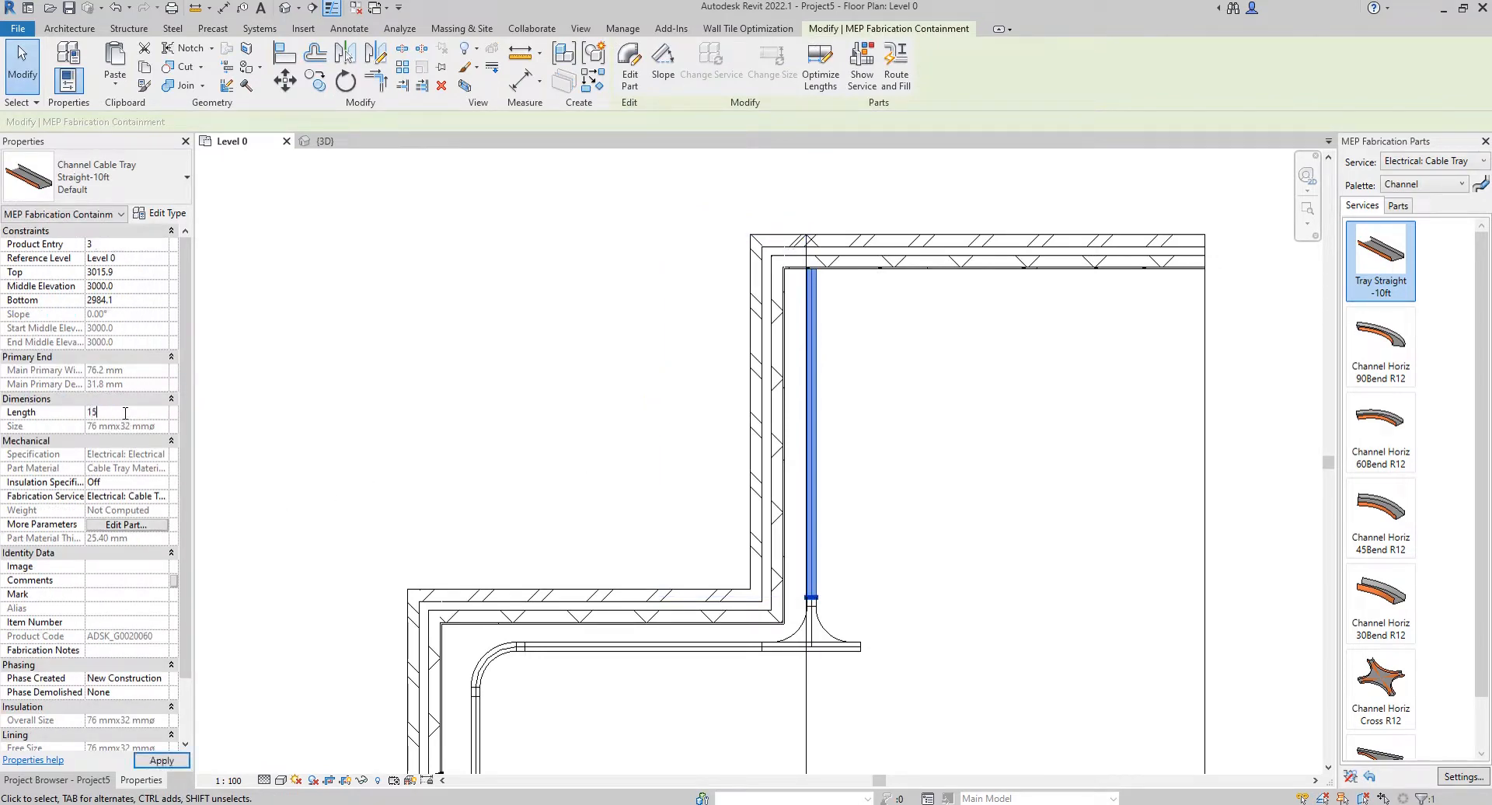
{"action": "key", "text": "Return"}
{"action": "left_click", "coordinate": [932, 459]}
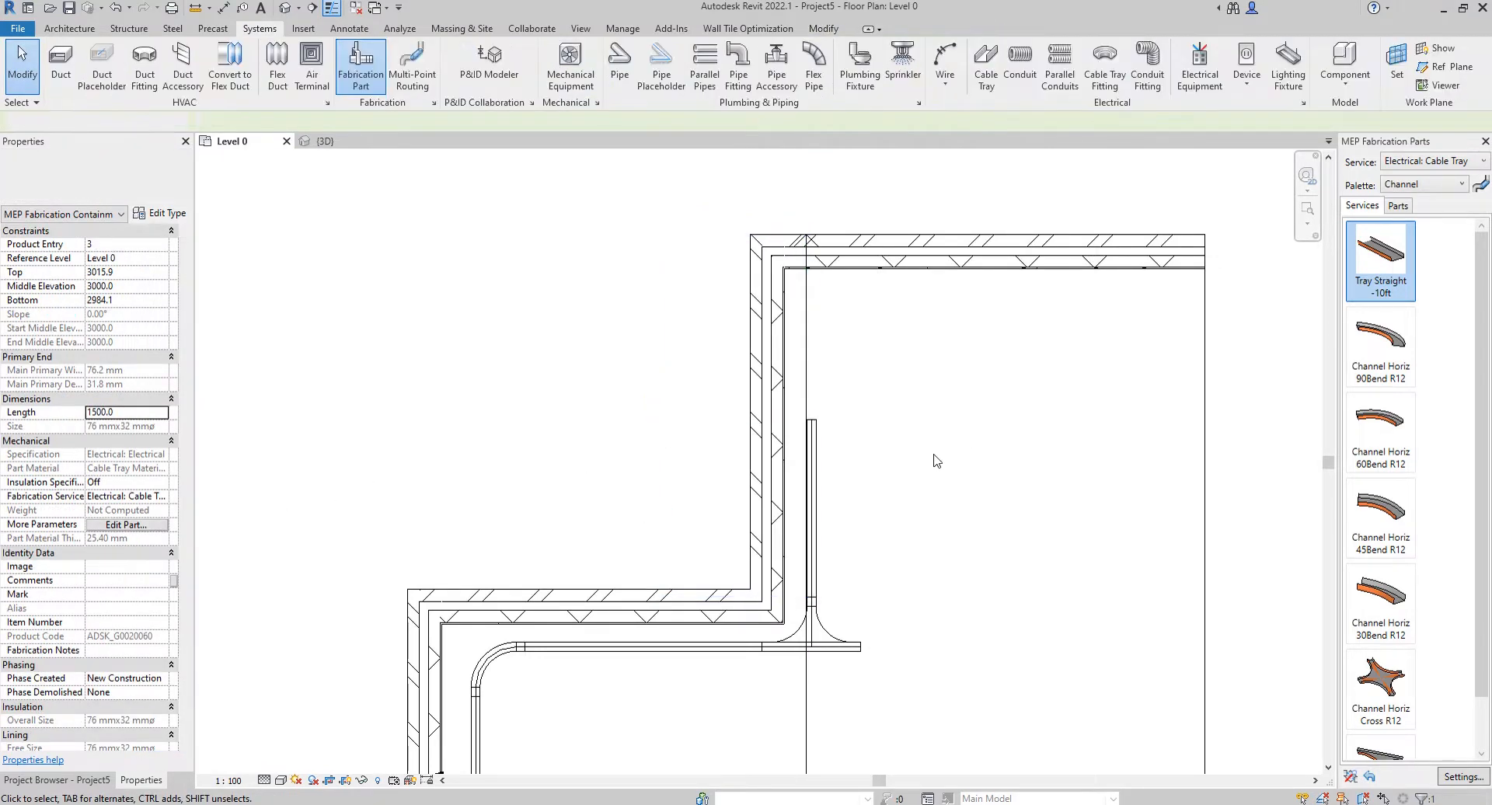
Step: Check the tee and its branch tray in the 3D view, and list the Hangers parts of the cable tray service
{"action": "scroll", "coordinate": [769, 466], "scroll_direction": "down", "scroll_amount": 1}
{"action": "middle_click_drag", "start_coordinate": [360, 322], "coordinate": [282, 81]}
{"action": "left_click", "coordinate": [334, 142]}
{"action": "middle_click_drag", "start_coordinate": [507, 323], "coordinate": [635, 515], "text": "shift"}
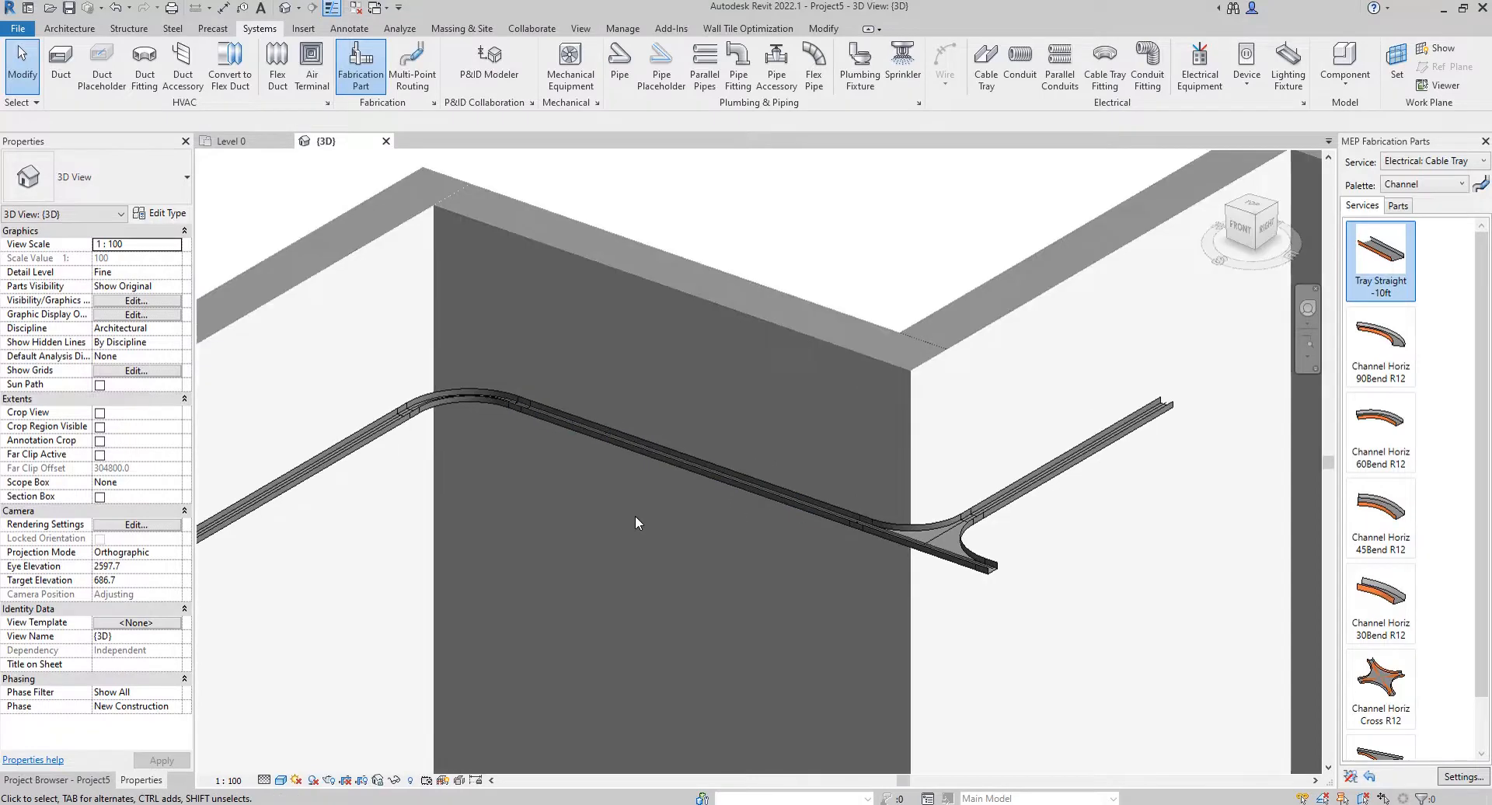
{"action": "middle_click_drag", "start_coordinate": [590, 452], "coordinate": [617, 468]}
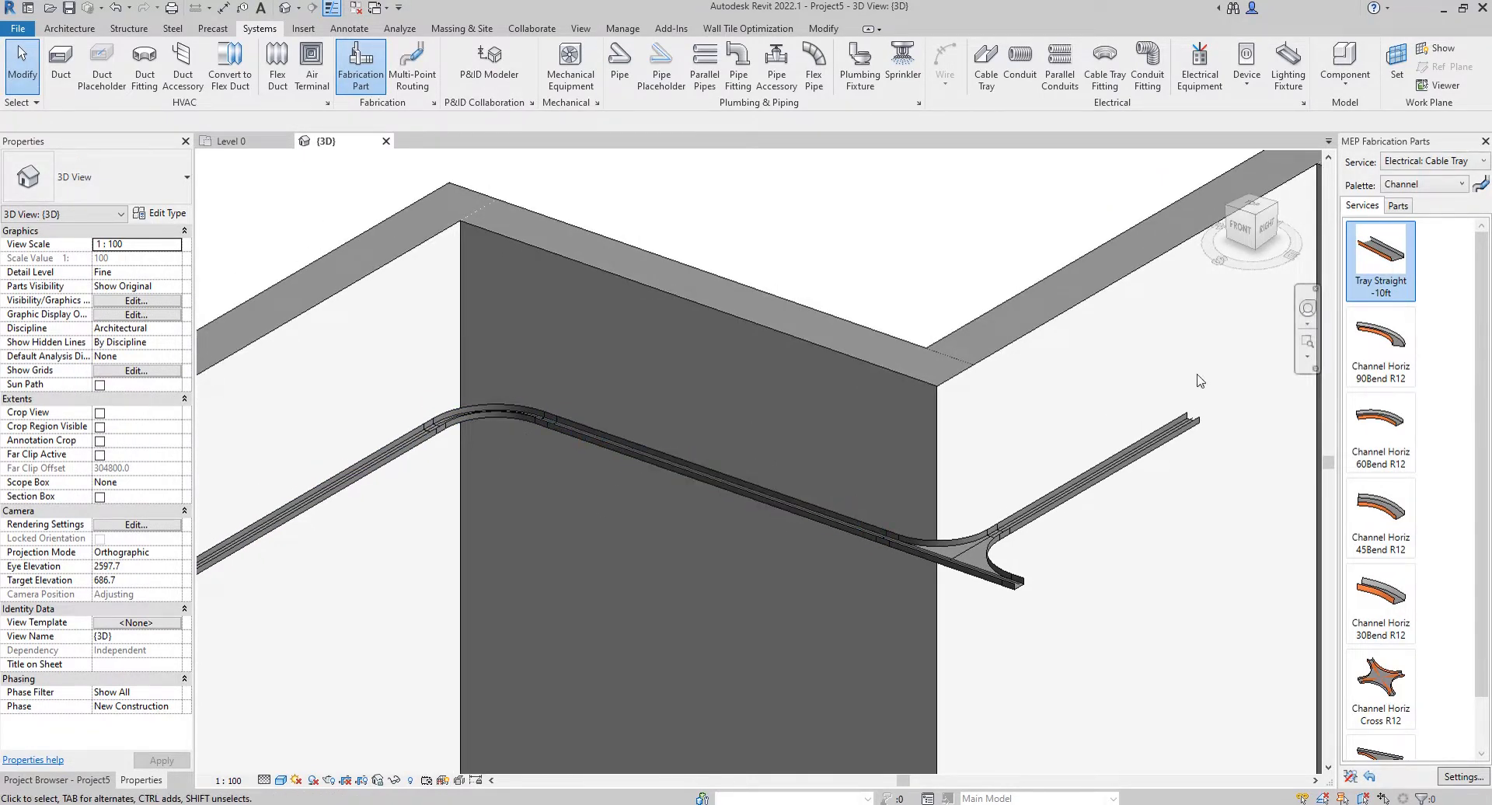
{"action": "left_click", "coordinate": [1419, 187]}
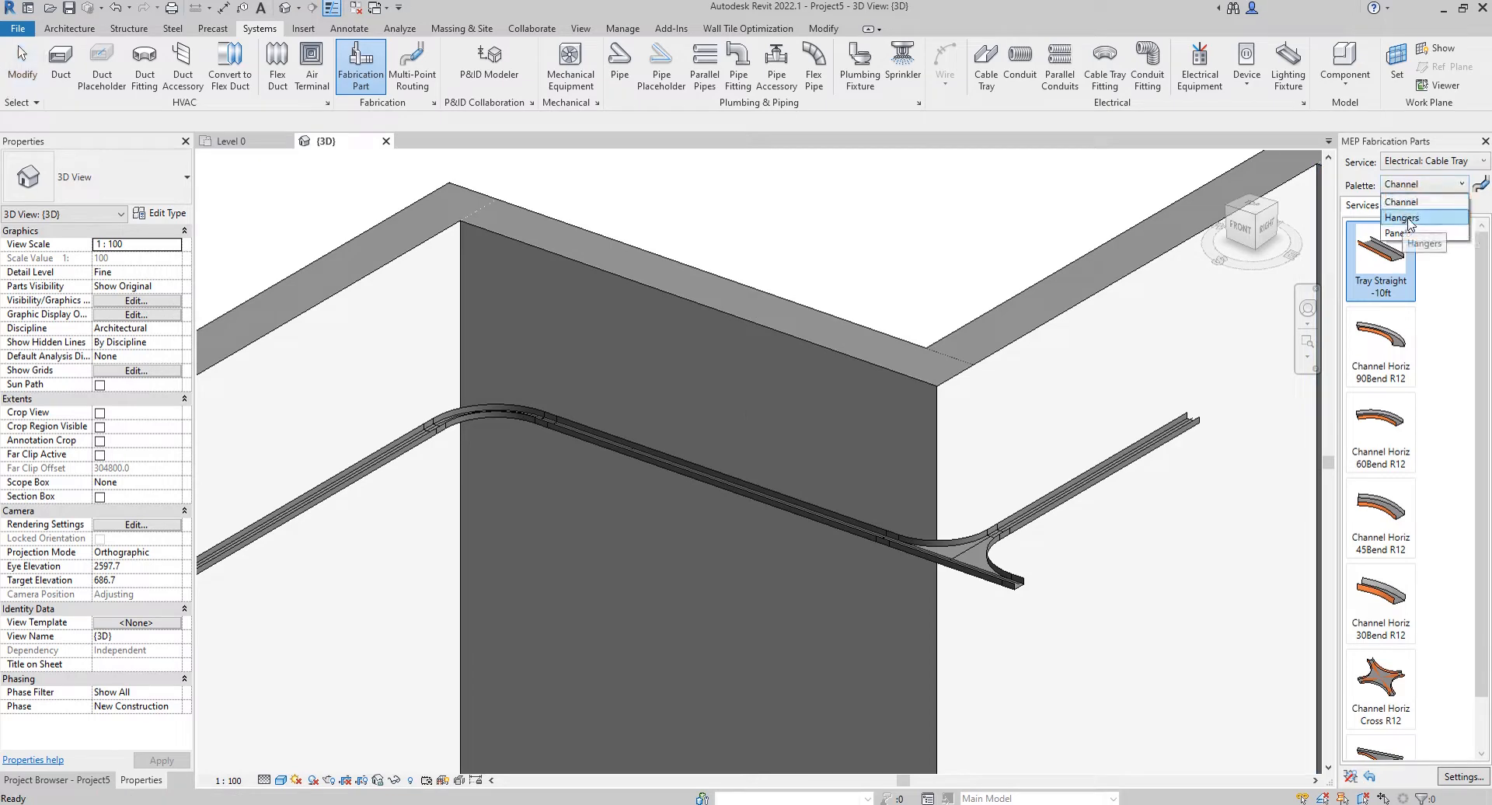
{"action": "left_click", "coordinate": [1411, 217]}
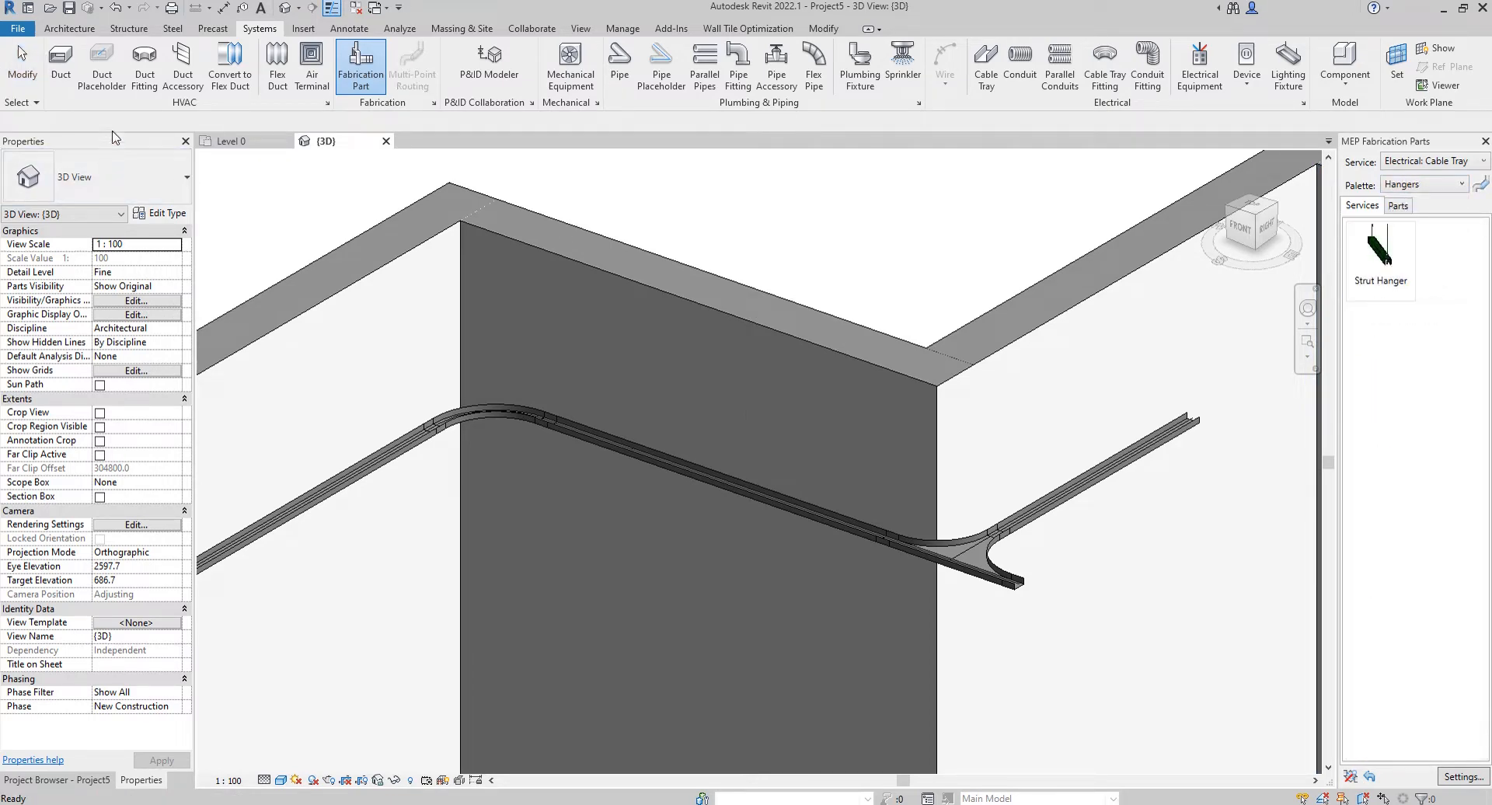
Step: Place a Strut Hanger in the Level 0 plan at the upper end of the vertical tray, where it meets the bend
{"action": "left_click", "coordinate": [232, 141]}
{"action": "left_click", "coordinate": [726, 288]}
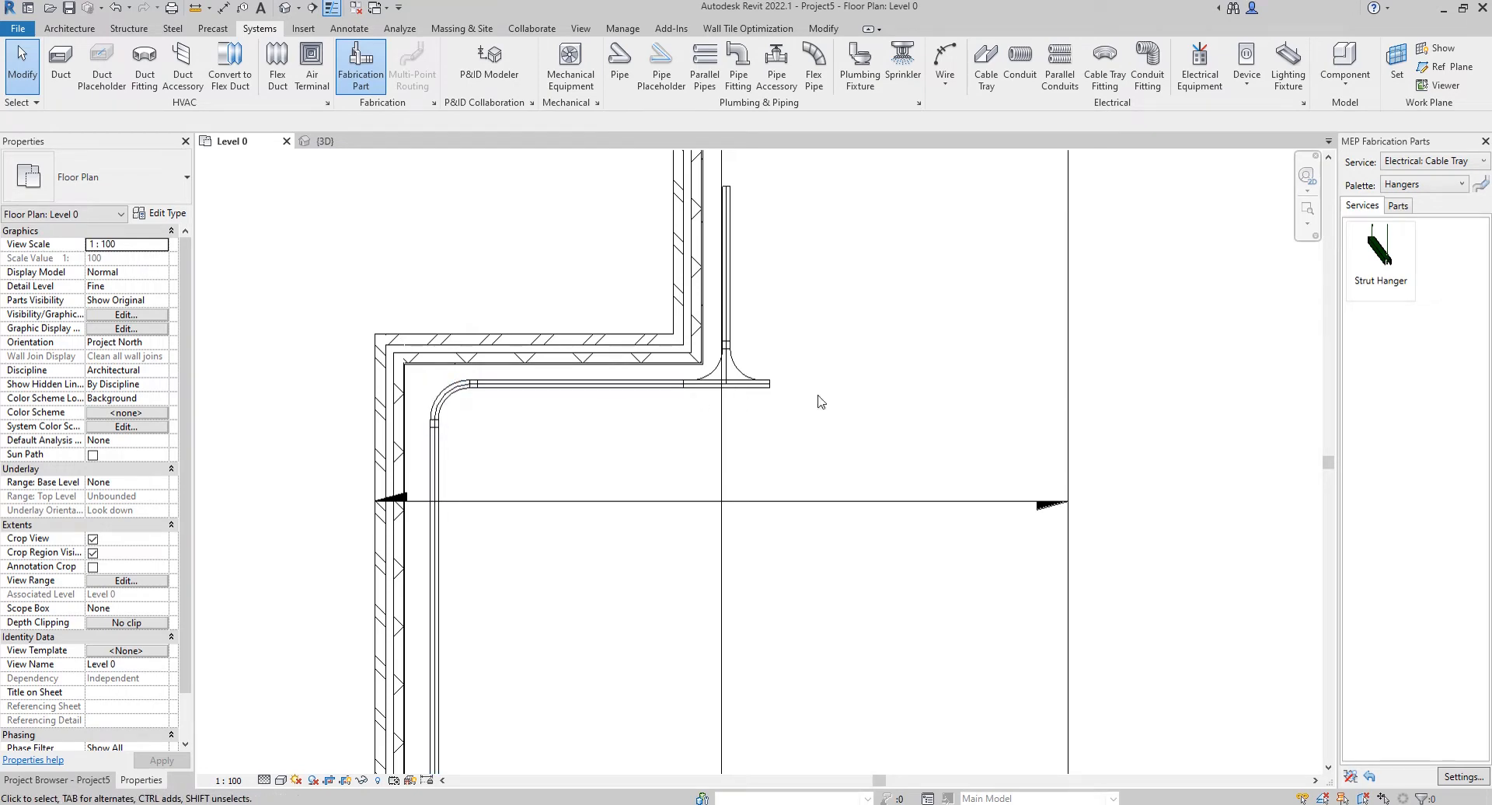
{"action": "left_click", "coordinate": [1384, 266]}
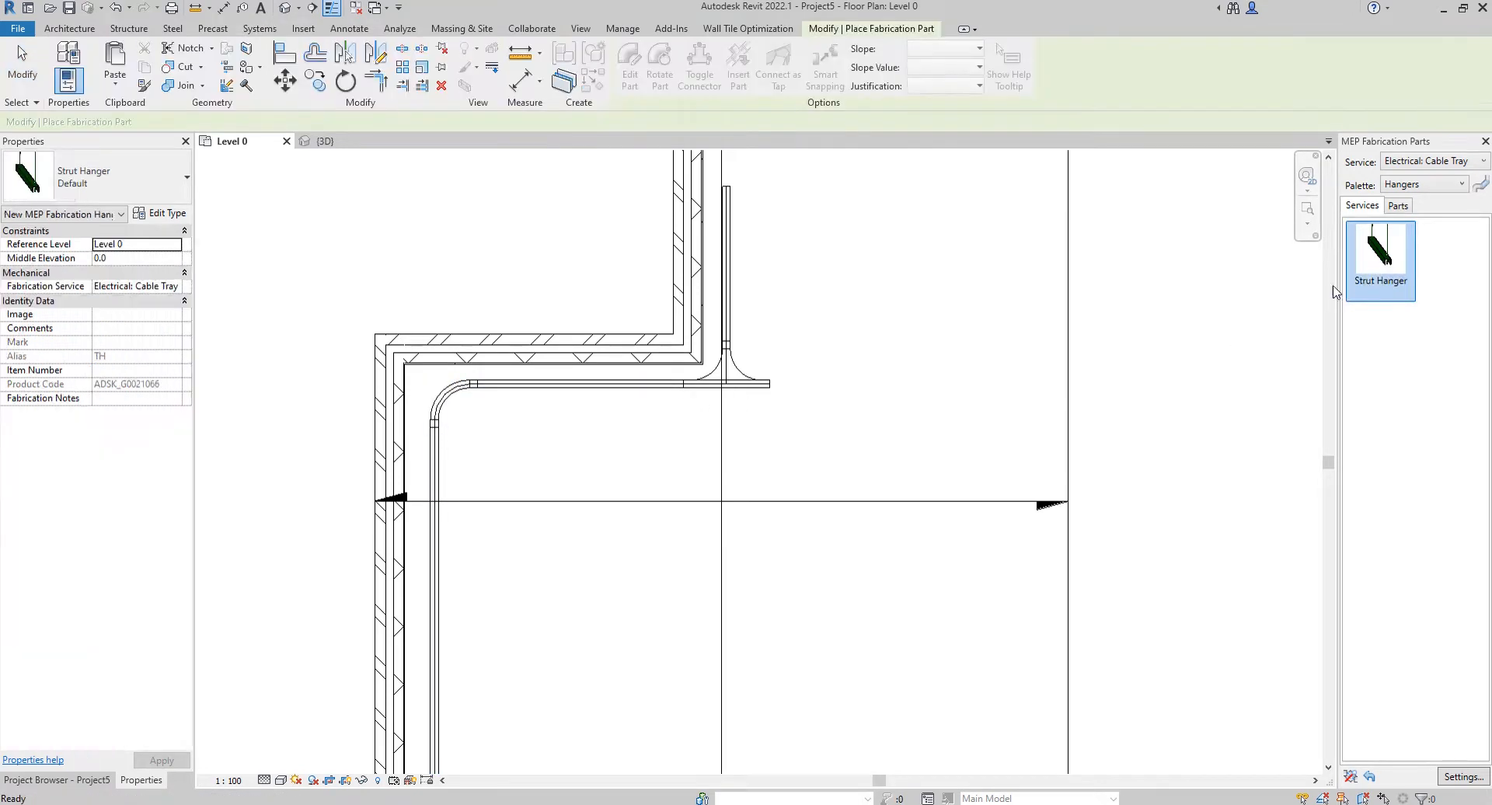
{"action": "scroll", "coordinate": [426, 424], "scroll_direction": "up", "scroll_amount": 3}
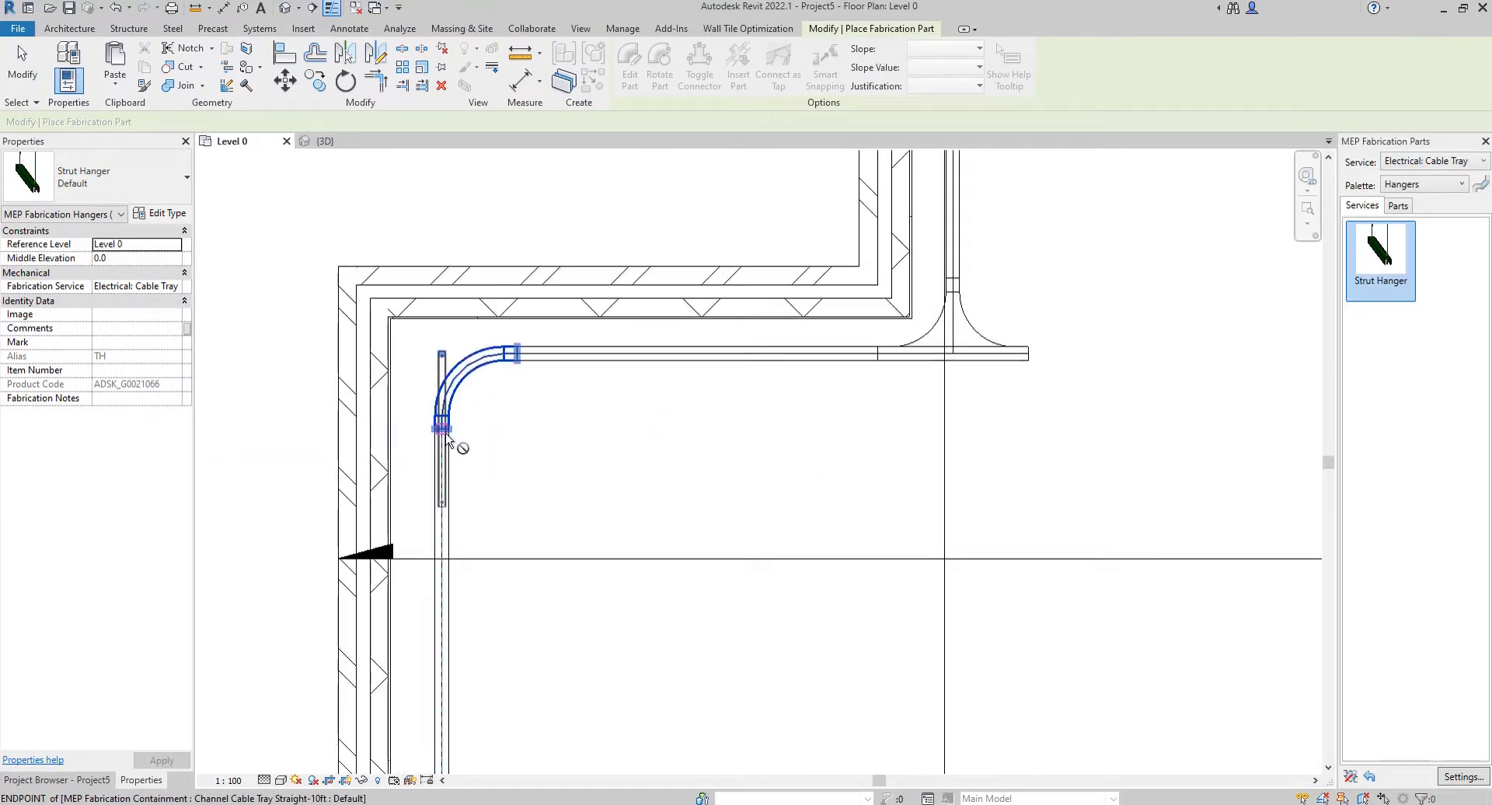
{"action": "scroll", "coordinate": [441, 435], "scroll_direction": "up", "scroll_amount": 4}
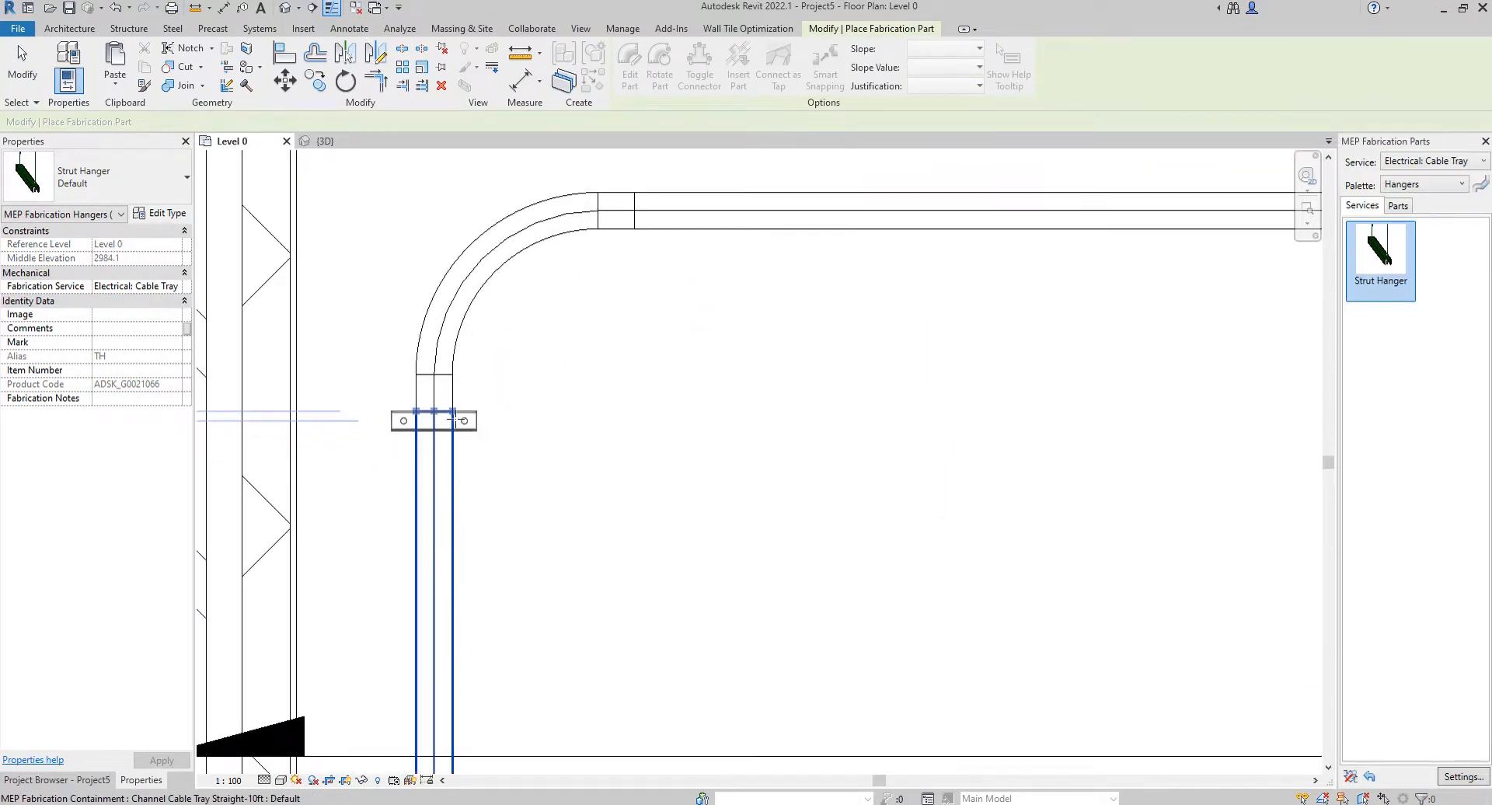
{"action": "scroll", "coordinate": [452, 410], "scroll_direction": "down", "scroll_amount": 2}
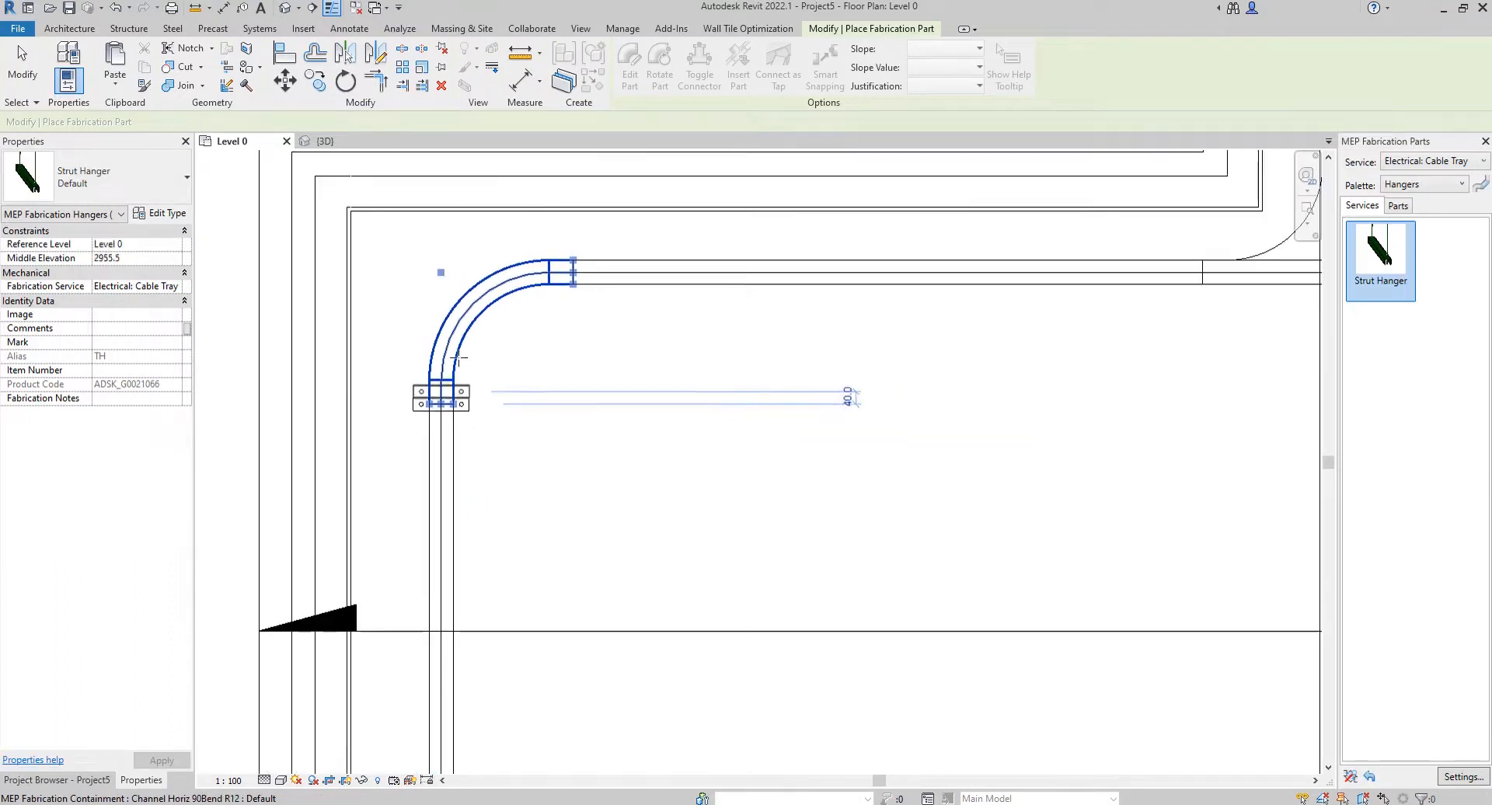
{"action": "left_click", "coordinate": [440, 400]}
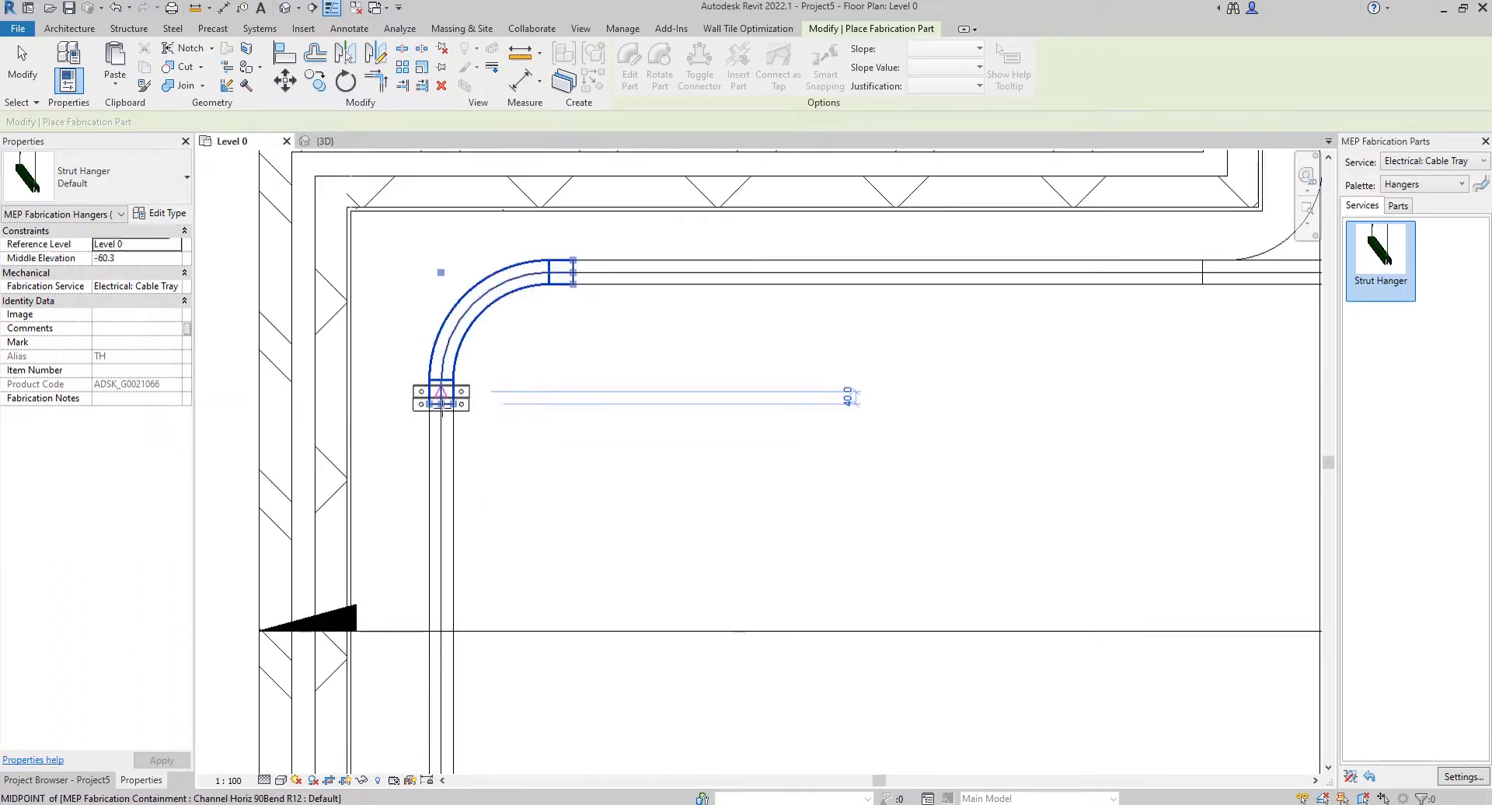
{"action": "scroll", "coordinate": [467, 458], "scroll_direction": "down", "scroll_amount": 1}
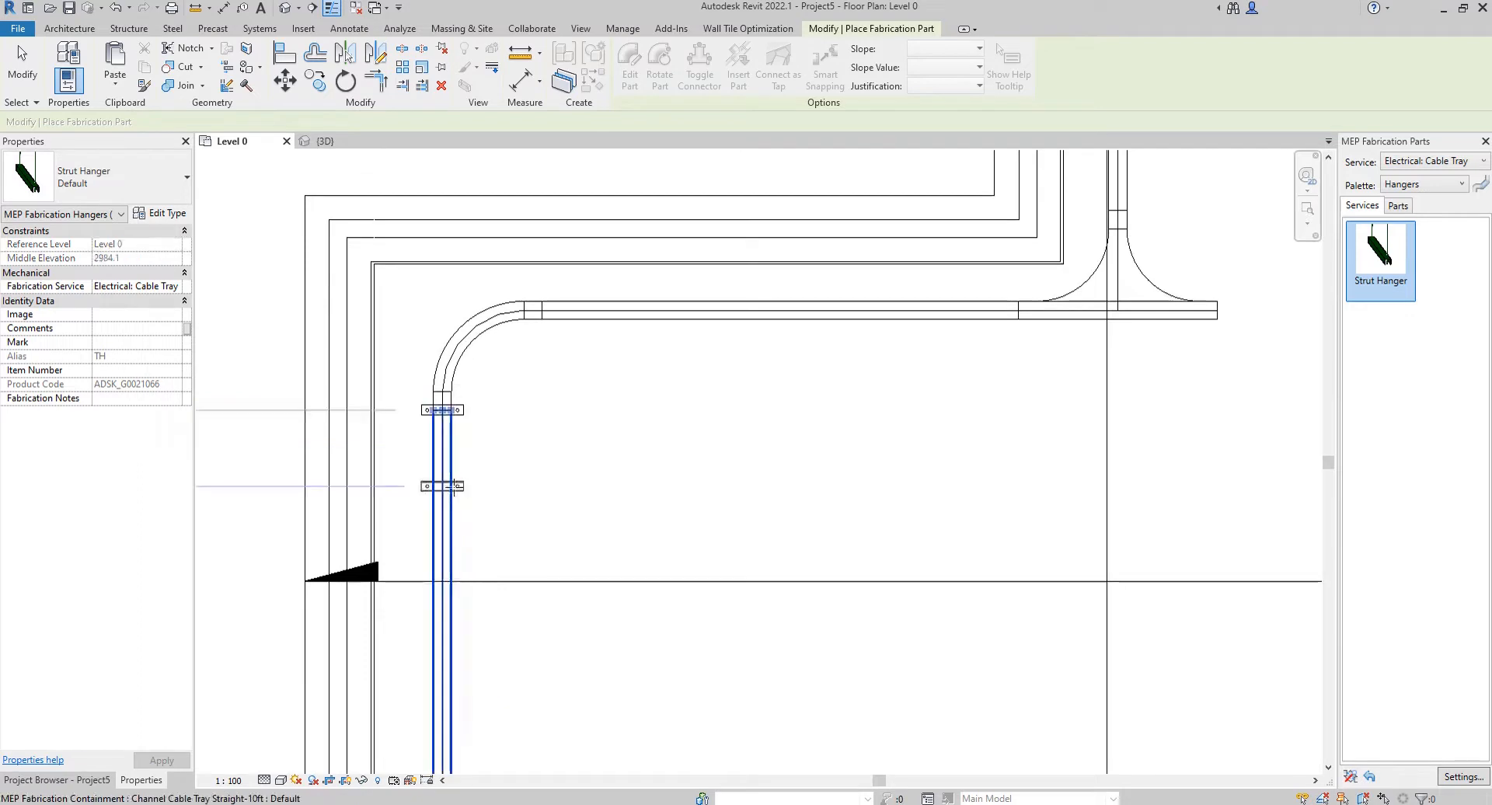
Step: Place three more strut hangers down the vertical tray, about 700 mm apart
{"action": "scroll", "coordinate": [557, 490], "scroll_direction": "up", "scroll_amount": 3}
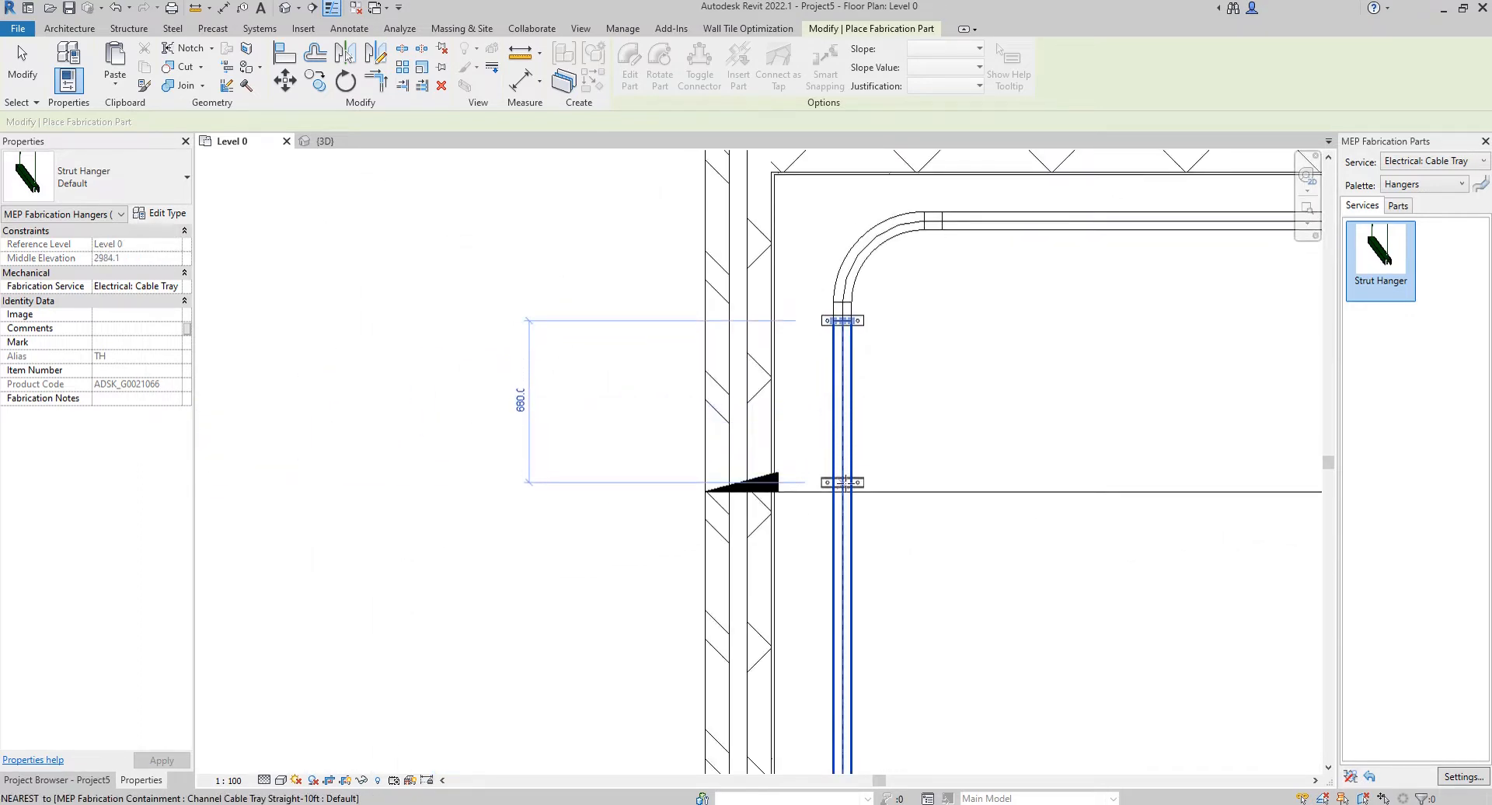
{"action": "left_click", "coordinate": [845, 490]}
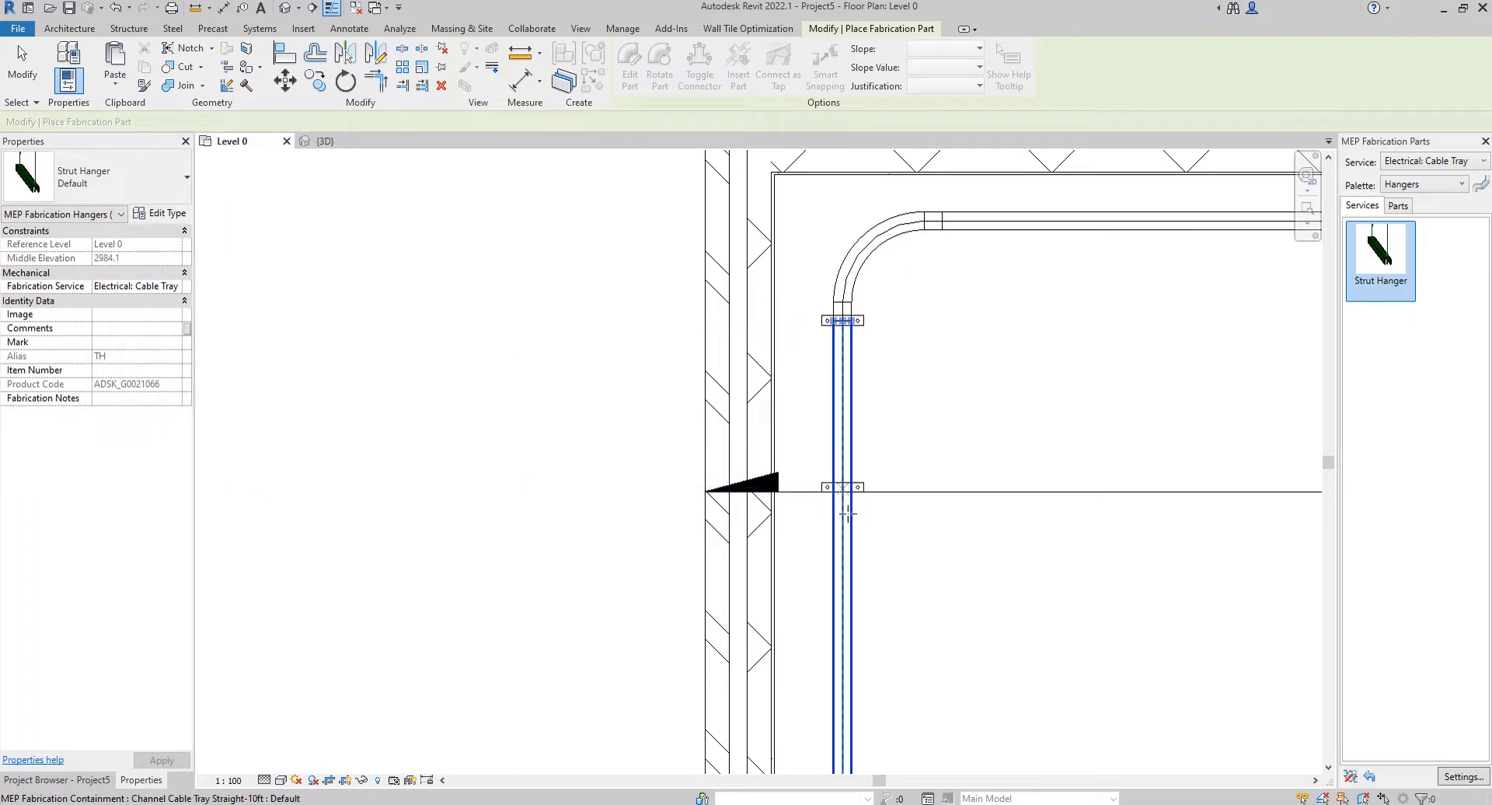
{"action": "middle_click_drag", "start_coordinate": [853, 624], "coordinate": [858, 480]}
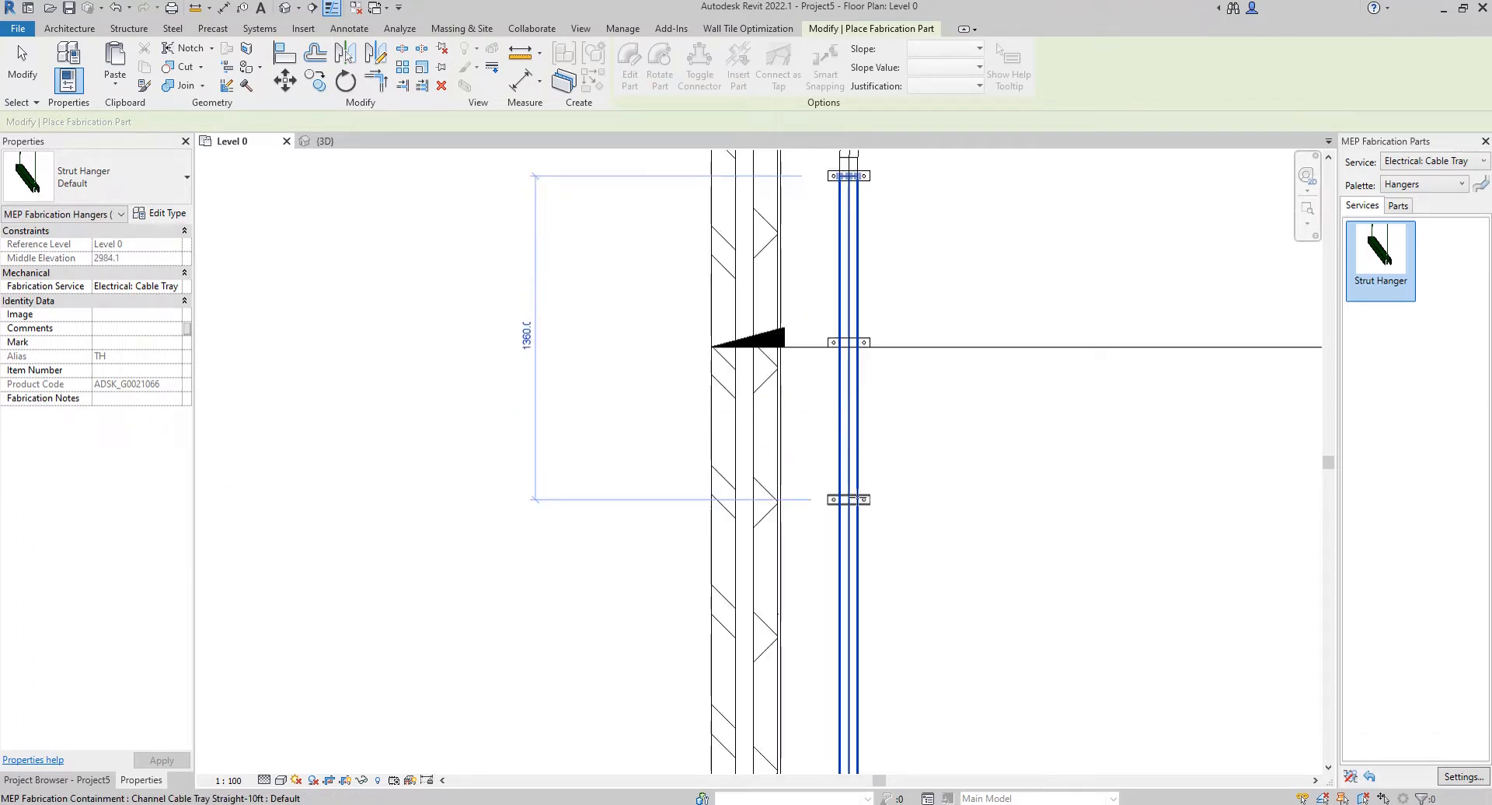
{"action": "middle_click_drag", "start_coordinate": [858, 571], "coordinate": [875, 402]}
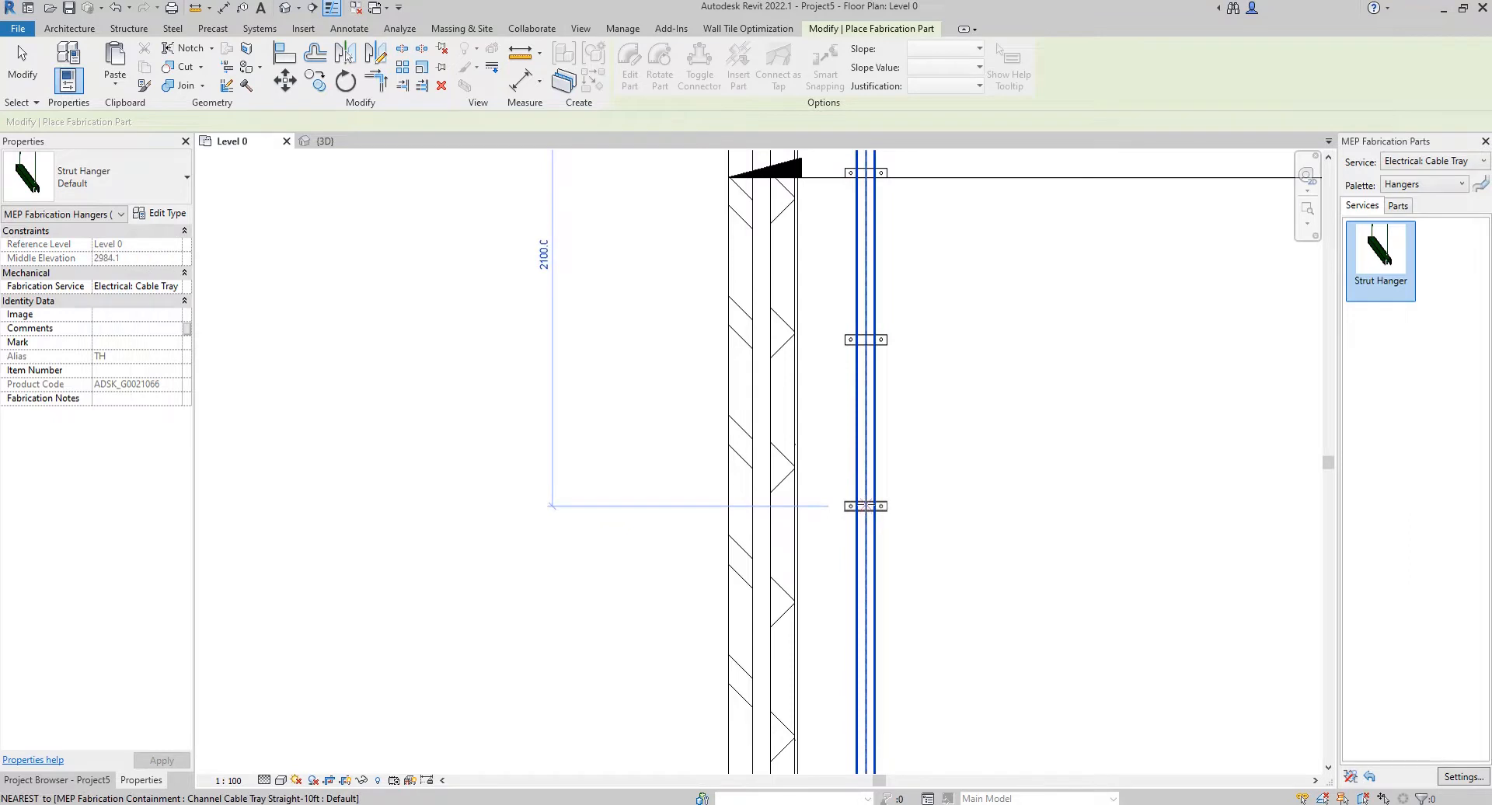
Step: Place a strut hanger on the horizontal tray, right at its end beside the bend
{"action": "scroll", "coordinate": [758, 481], "scroll_direction": "down", "scroll_amount": 3}
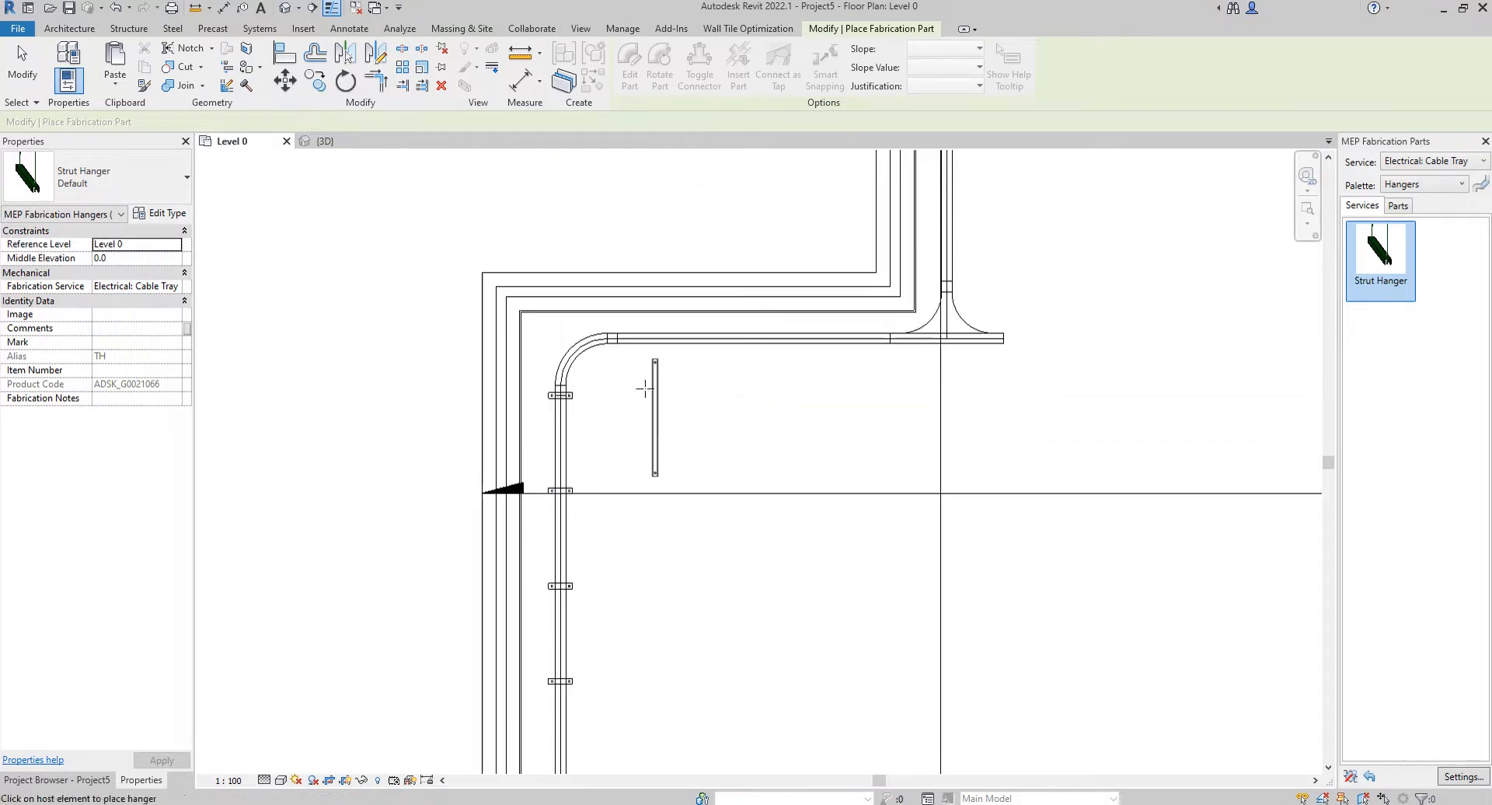
{"action": "scroll", "coordinate": [645, 389], "scroll_direction": "up", "scroll_amount": 5}
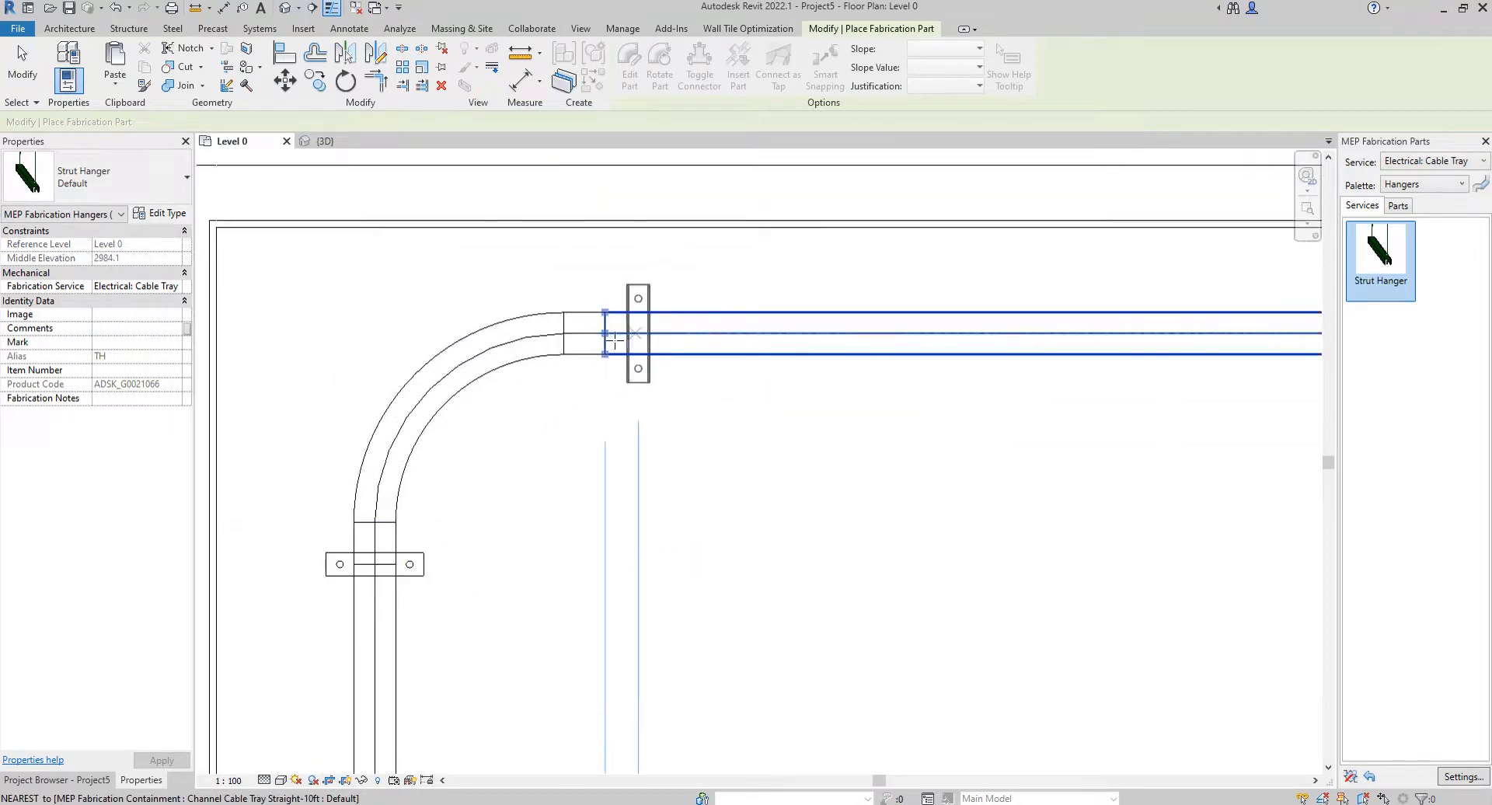
{"action": "scroll", "coordinate": [614, 340], "scroll_direction": "down", "scroll_amount": 4}
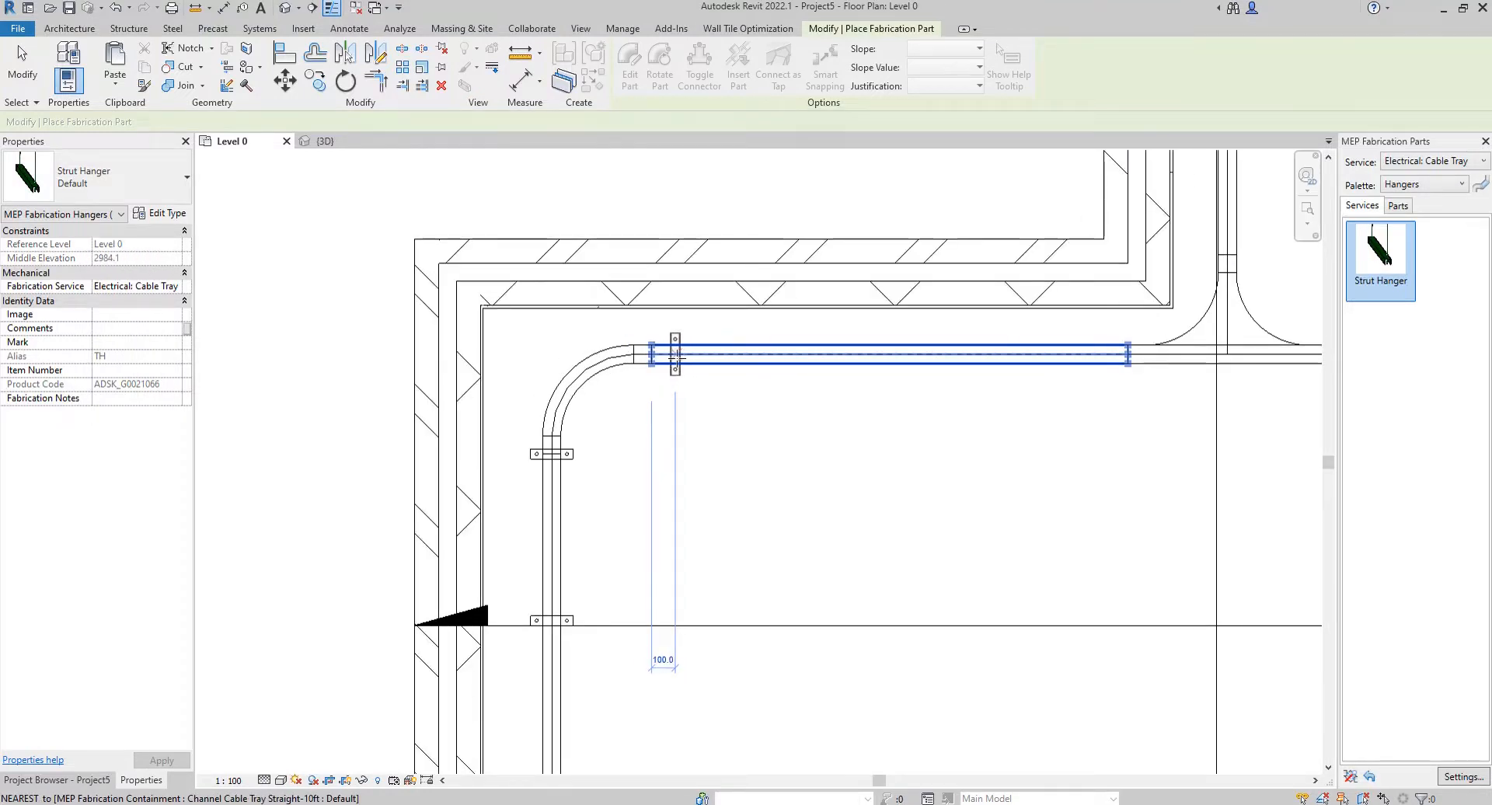
{"action": "scroll", "coordinate": [727, 495], "scroll_direction": "up", "scroll_amount": 2}
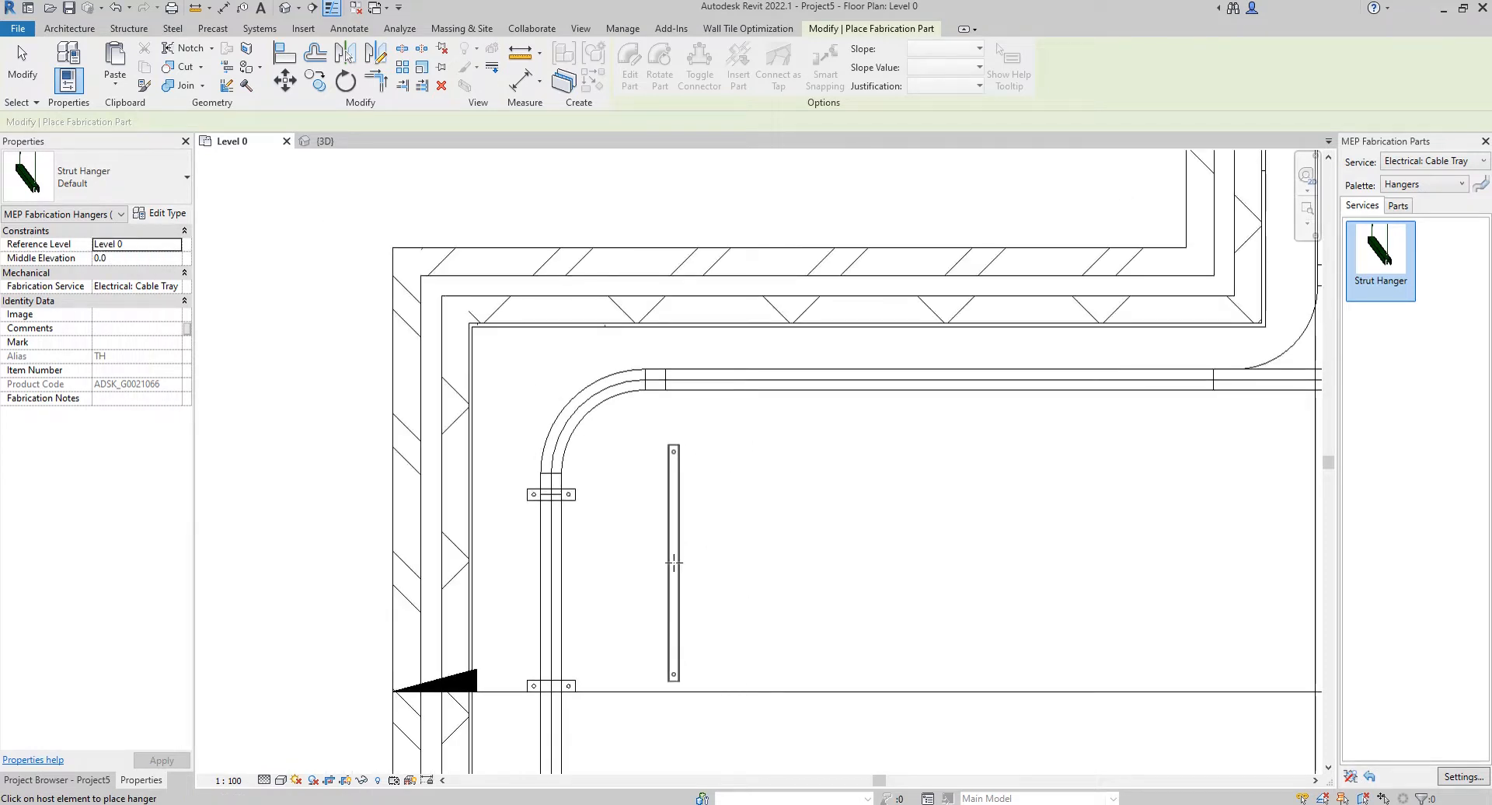
{"action": "scroll", "coordinate": [655, 388], "scroll_direction": "up", "scroll_amount": 2}
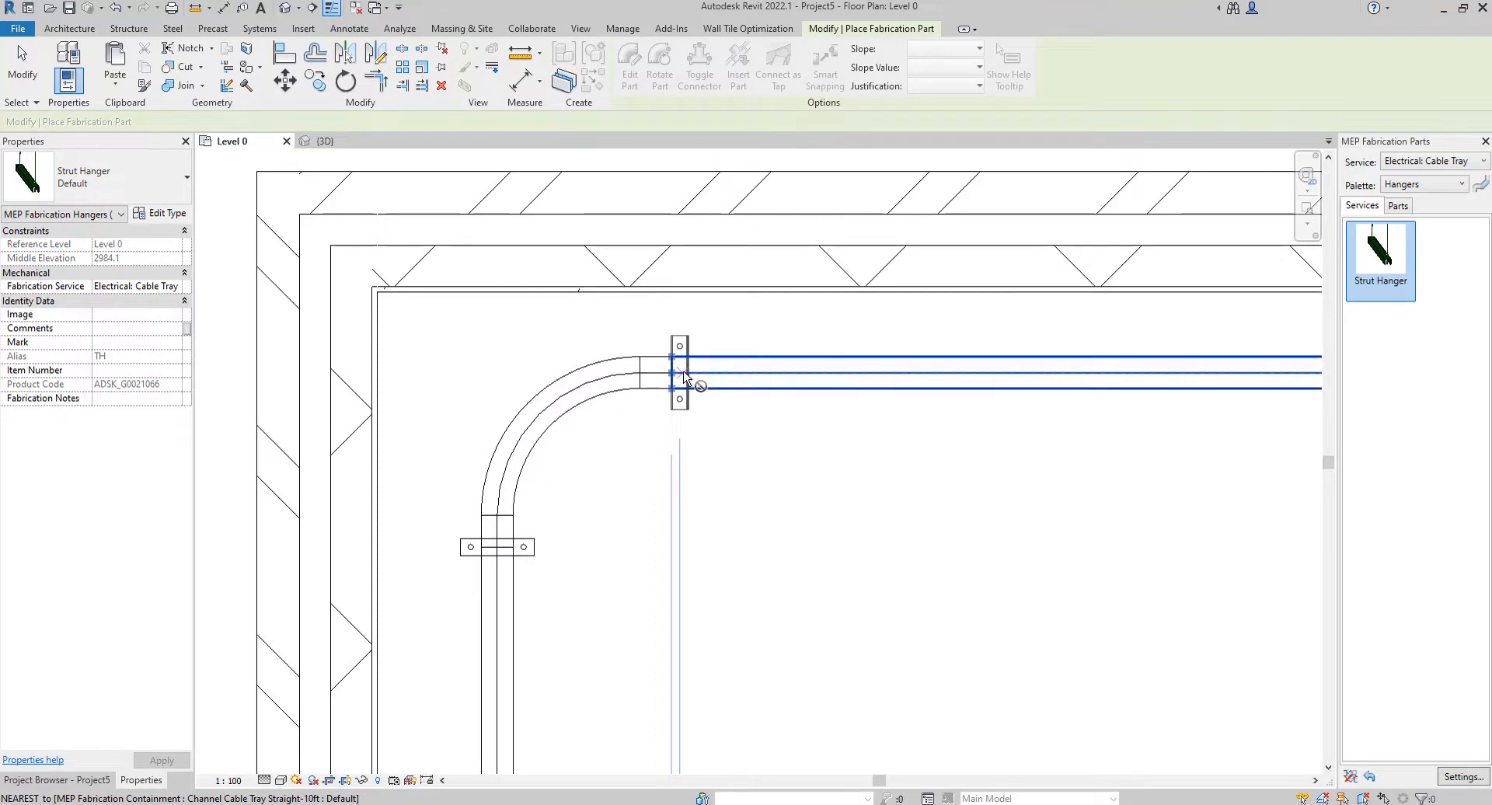
{"action": "left_click", "coordinate": [684, 377]}
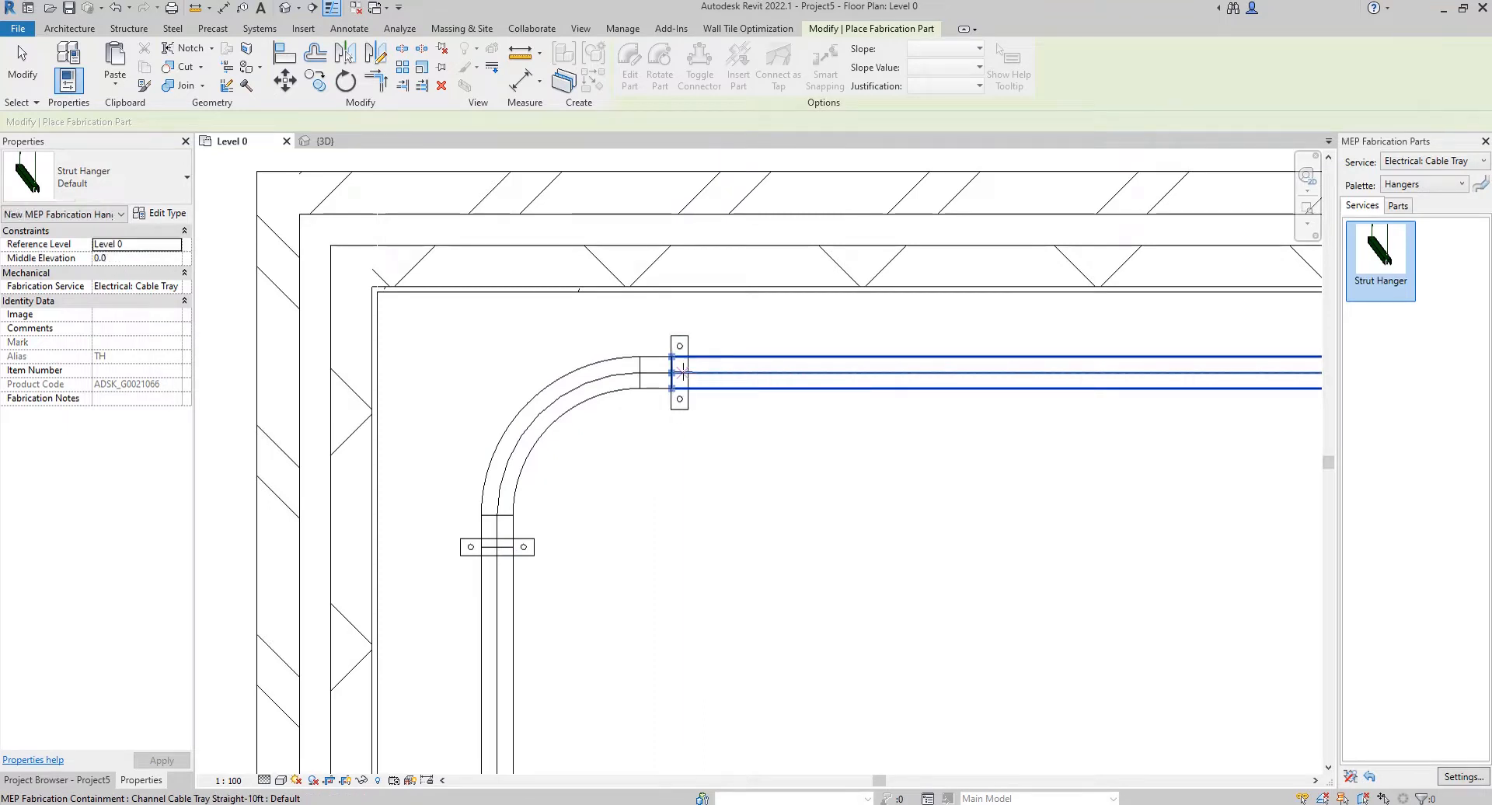
Step: Place two more strut hangers along the horizontal tray about 700 mm apart, and a last one at its joint with the tee
{"action": "scroll", "coordinate": [752, 373], "scroll_direction": "down", "scroll_amount": 2}
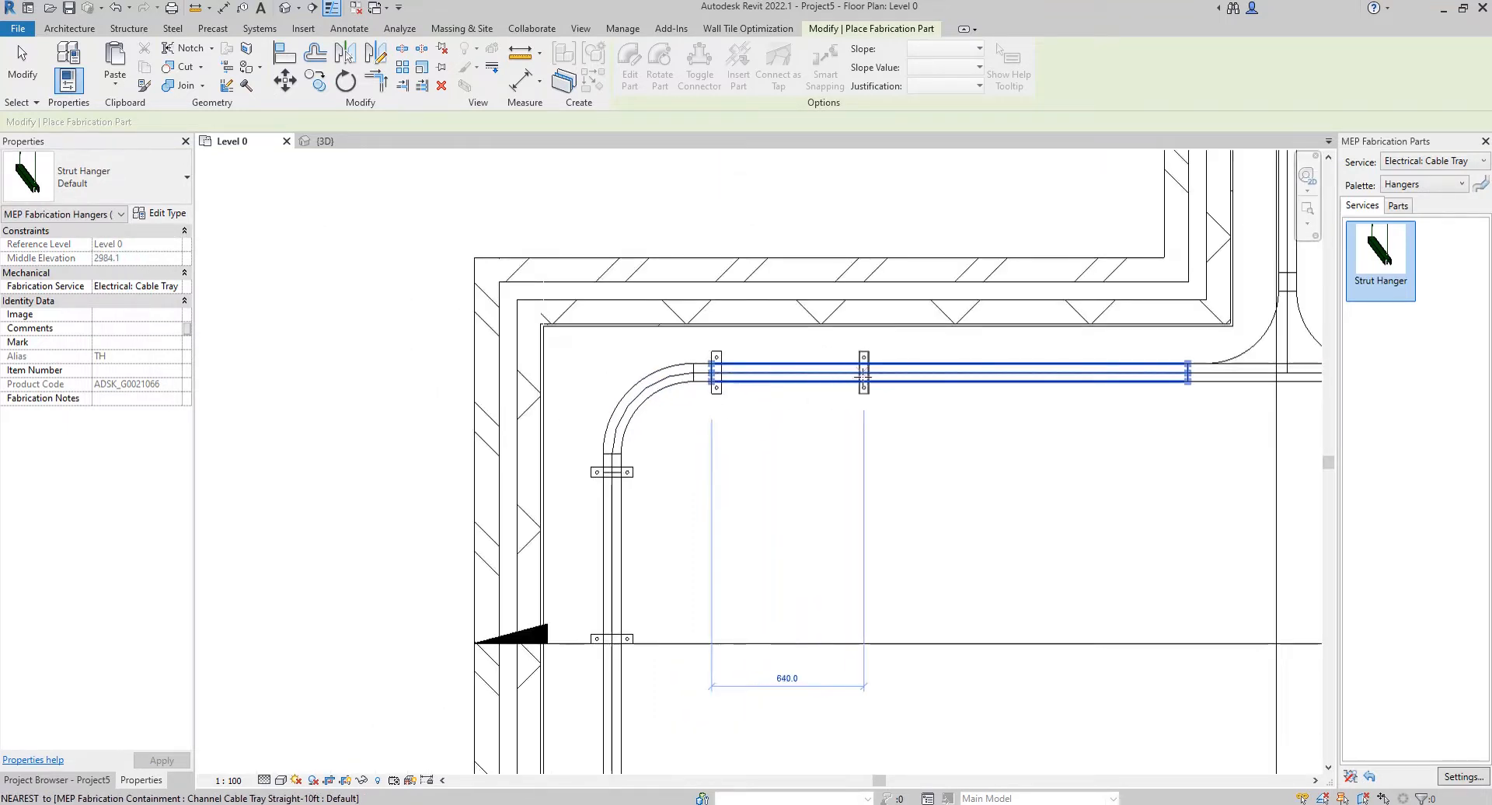
{"action": "left_click", "coordinate": [877, 377]}
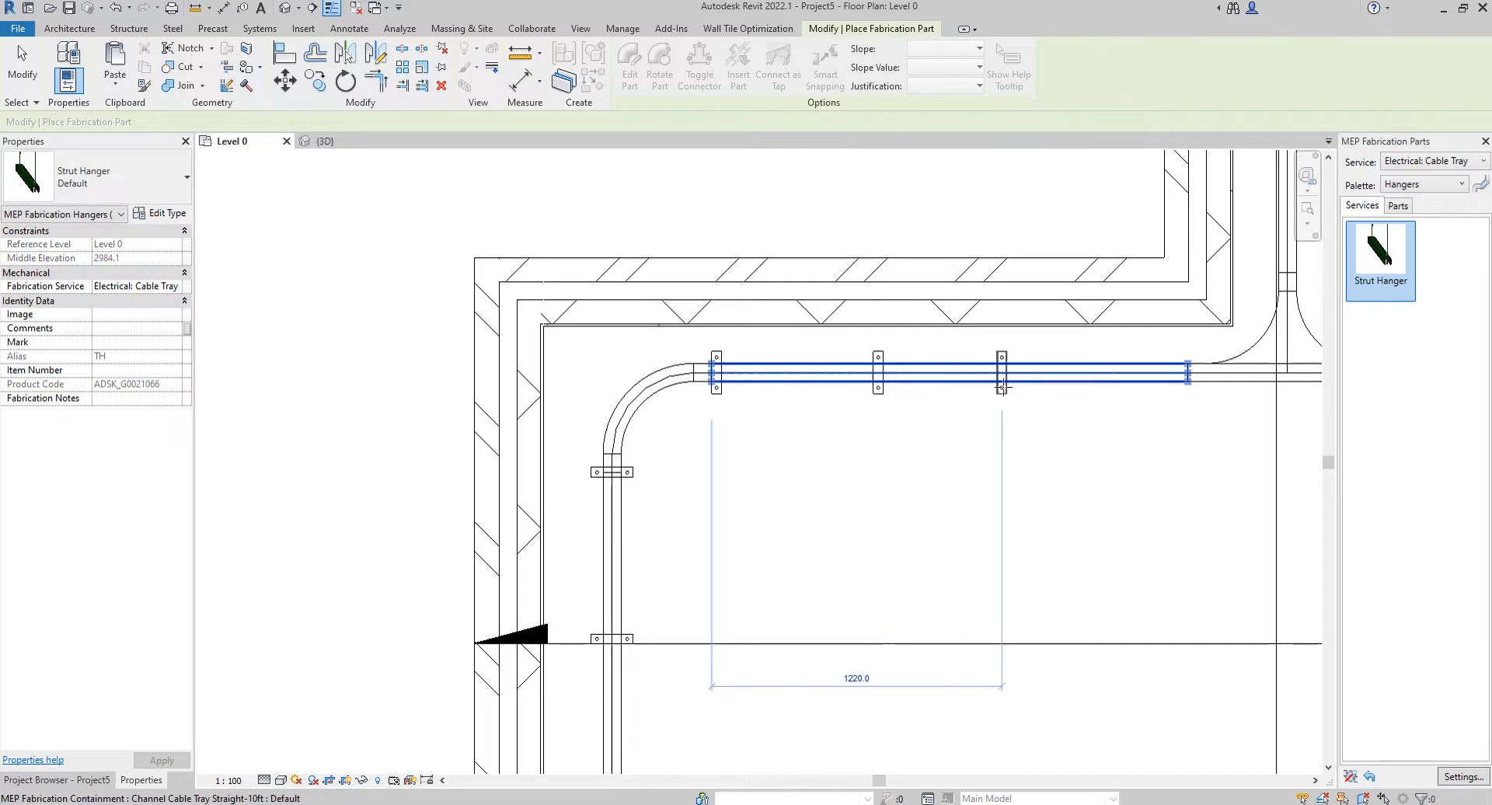
{"action": "left_click", "coordinate": [1045, 377]}
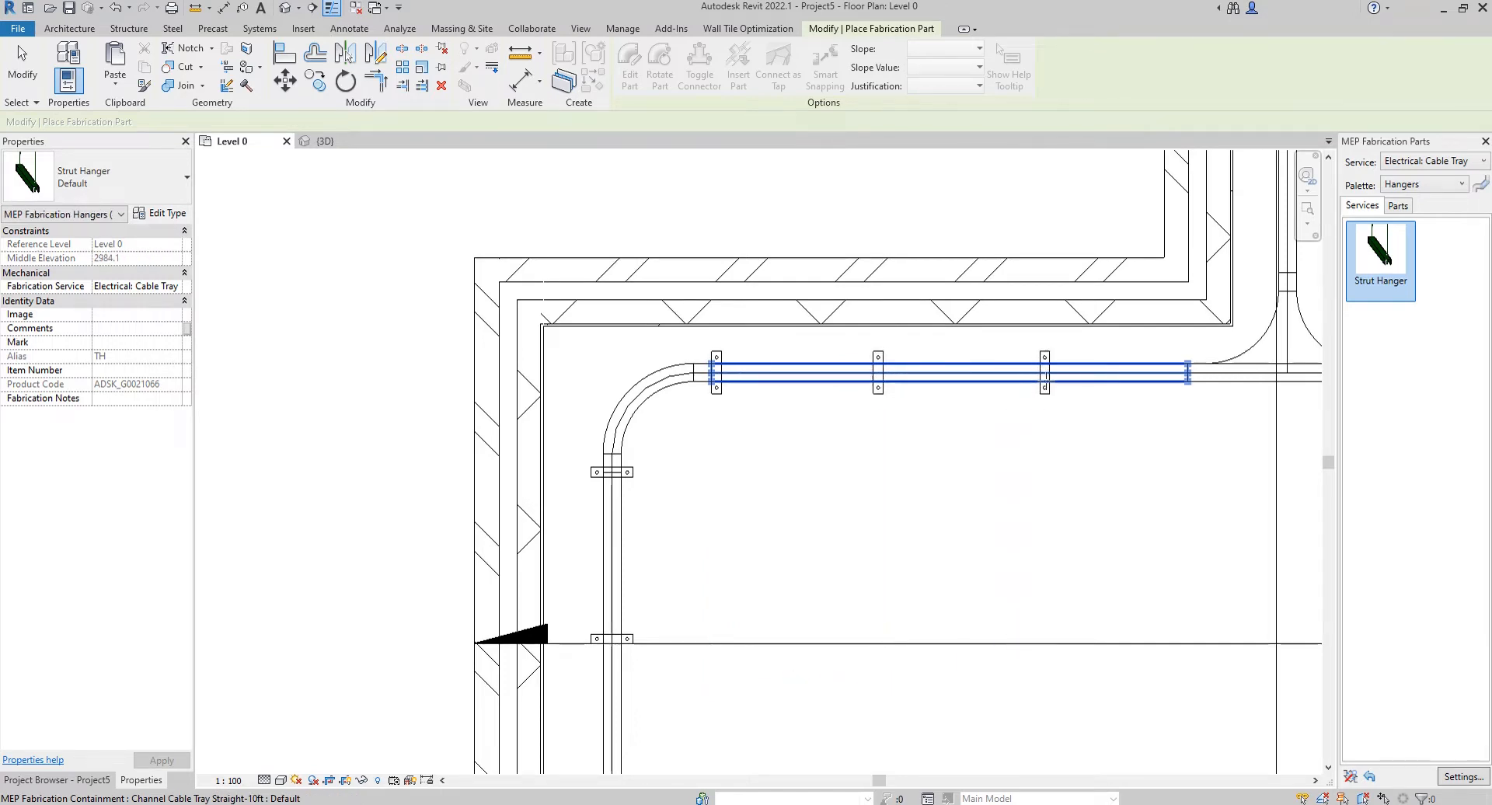
{"action": "middle_click_drag", "start_coordinate": [1087, 377], "coordinate": [973, 384]}
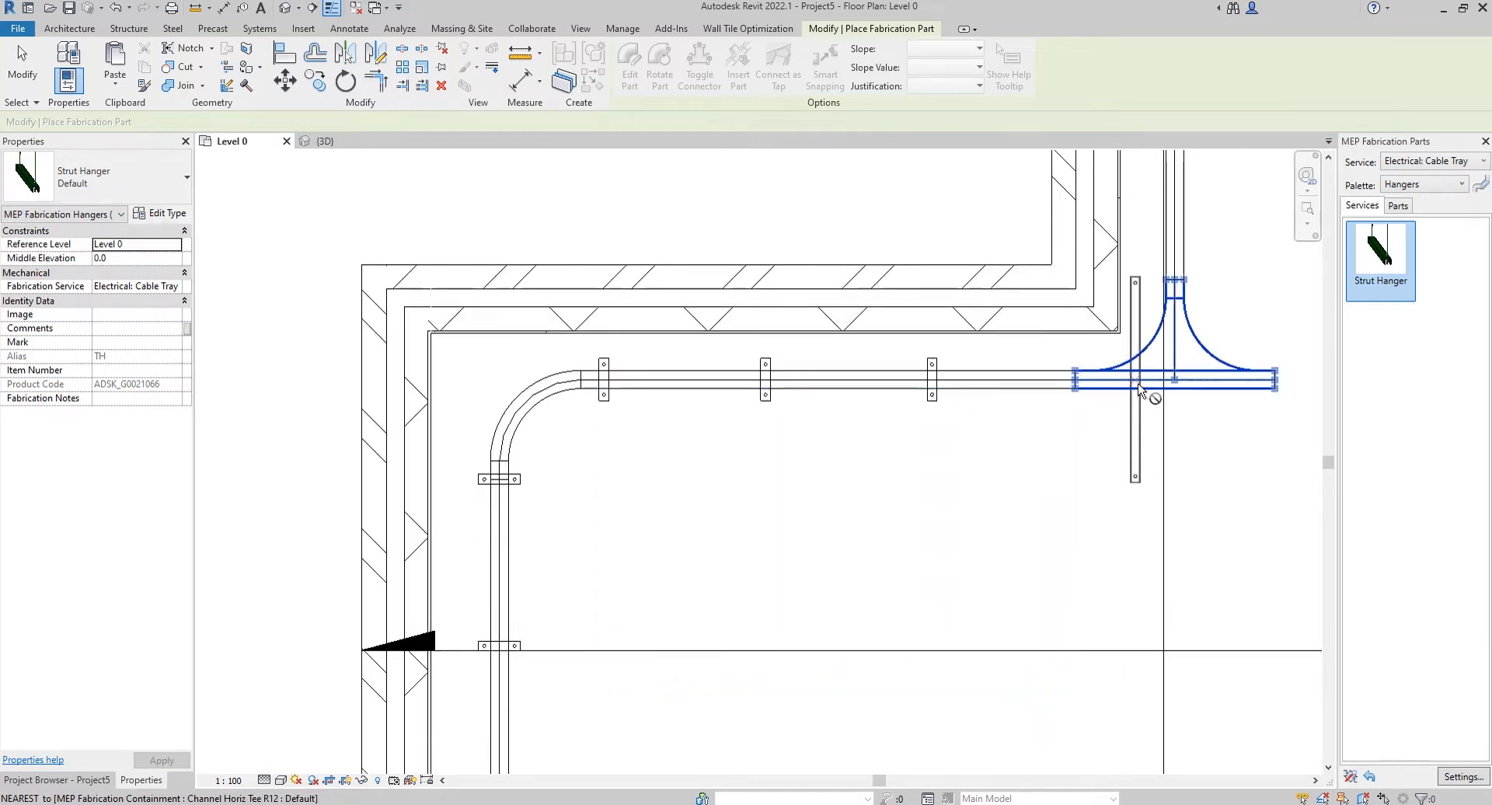
{"action": "left_click", "coordinate": [1077, 379]}
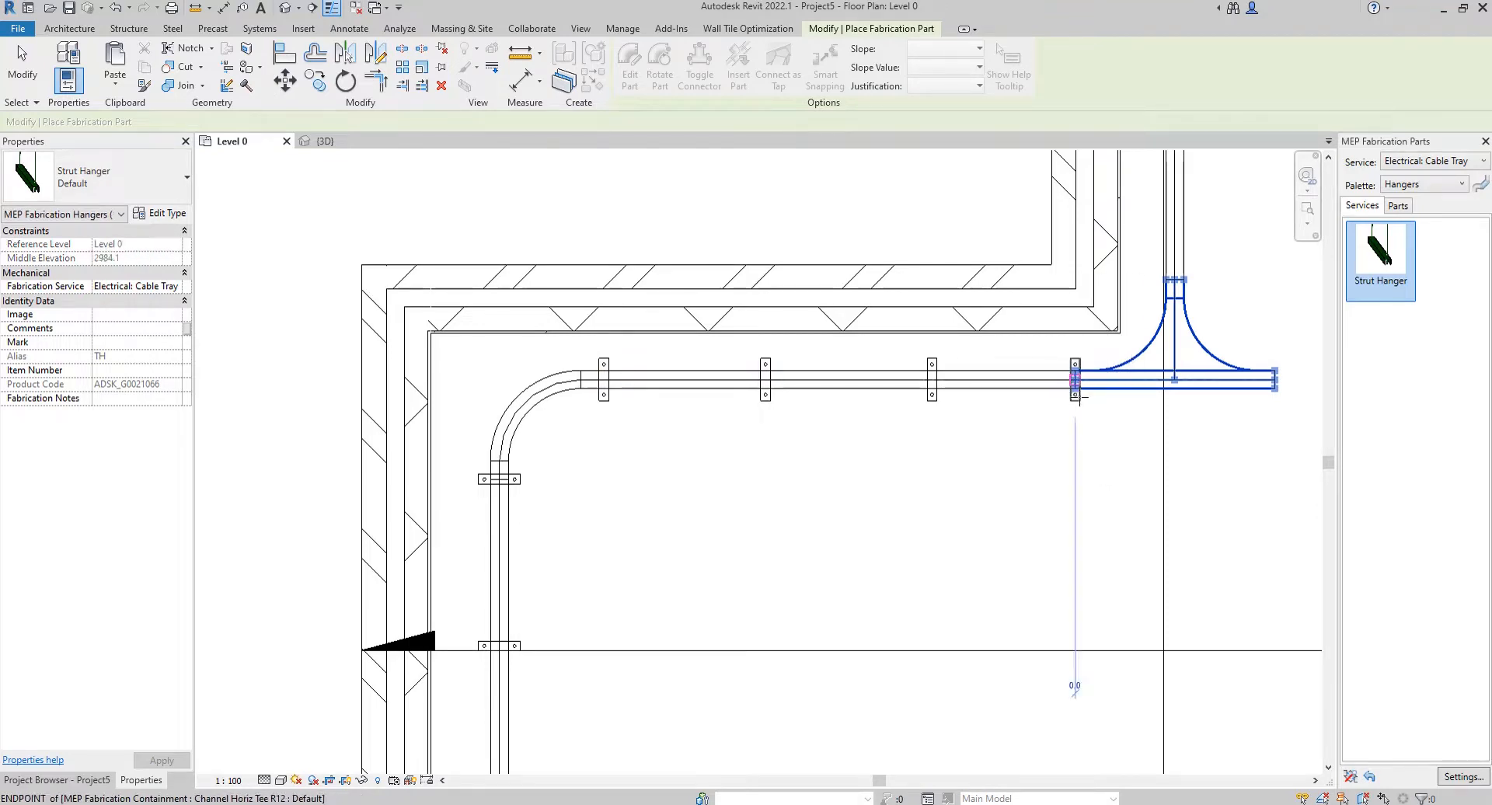
{"action": "scroll", "coordinate": [1082, 386], "scroll_direction": "up", "scroll_amount": 2}
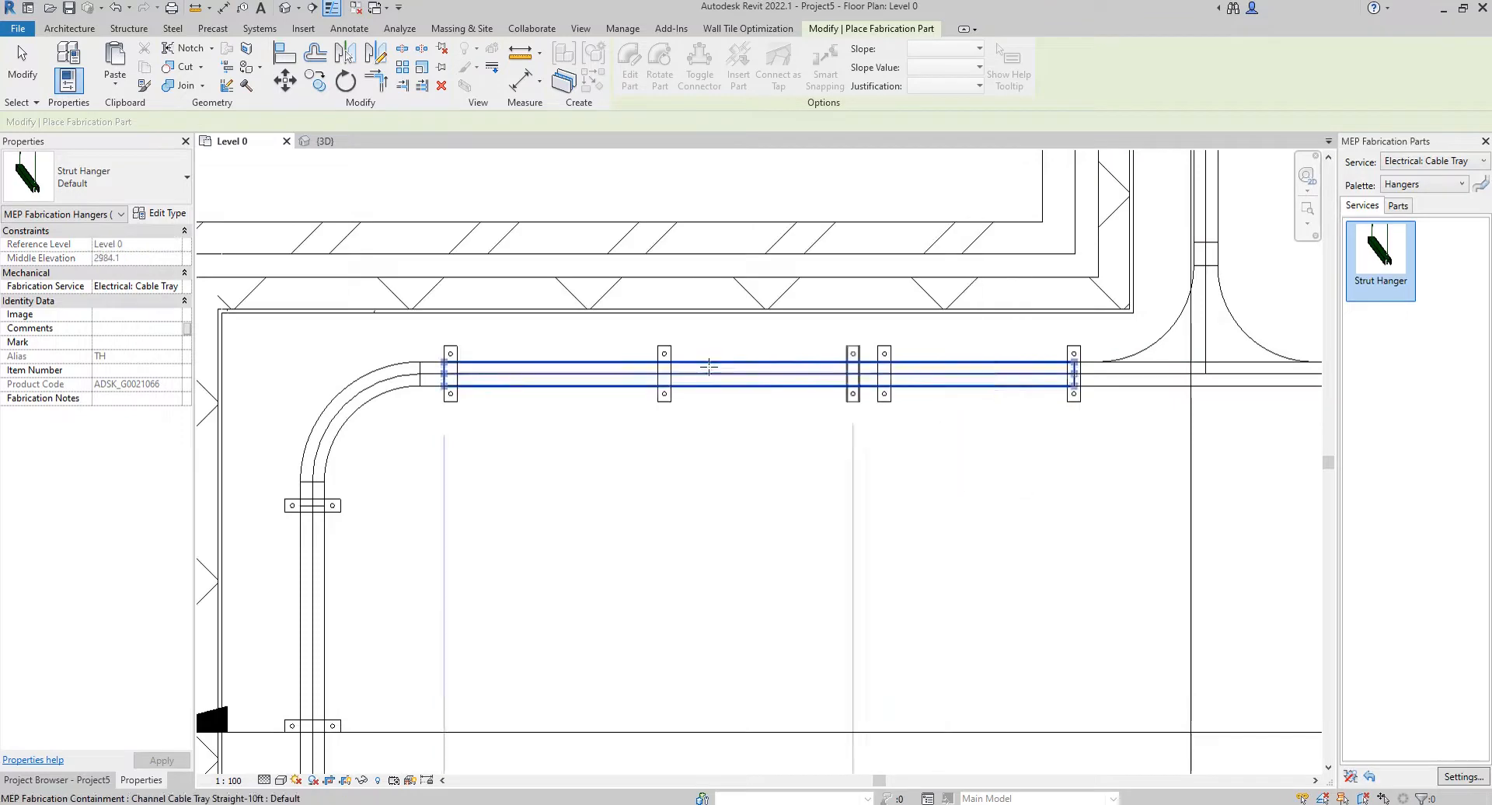
{"action": "scroll", "coordinate": [802, 409], "scroll_direction": "down", "scroll_amount": 4}
{"action": "key", "text": "Escape"}
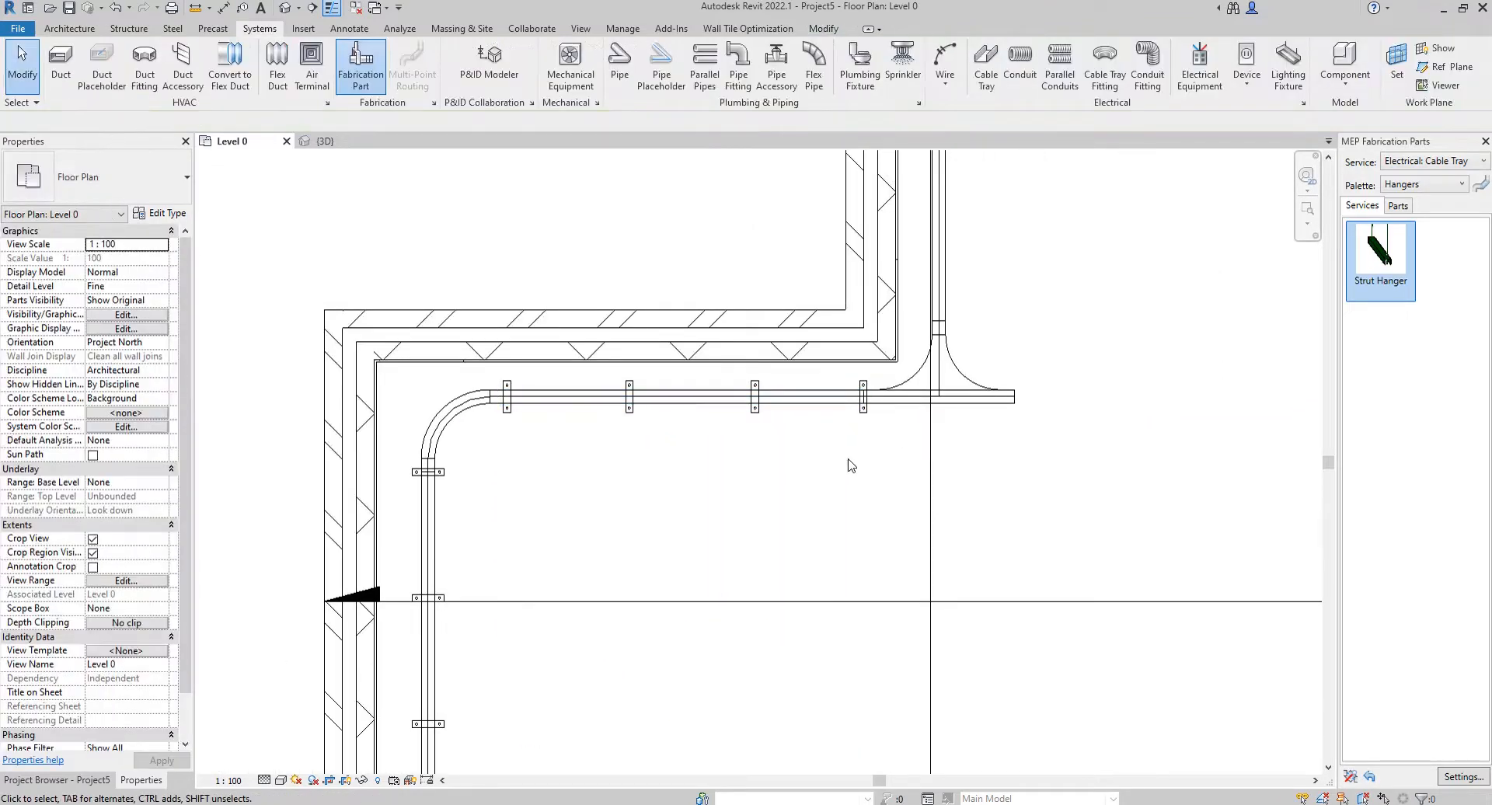
Step: Examine the strut hangers and their rods along both tray runs in the 3D view
{"action": "middle_click_drag", "start_coordinate": [863, 480], "coordinate": [856, 553]}
{"action": "middle_click_drag", "start_coordinate": [724, 513], "coordinate": [857, 501]}
{"action": "left_click", "coordinate": [323, 140]}
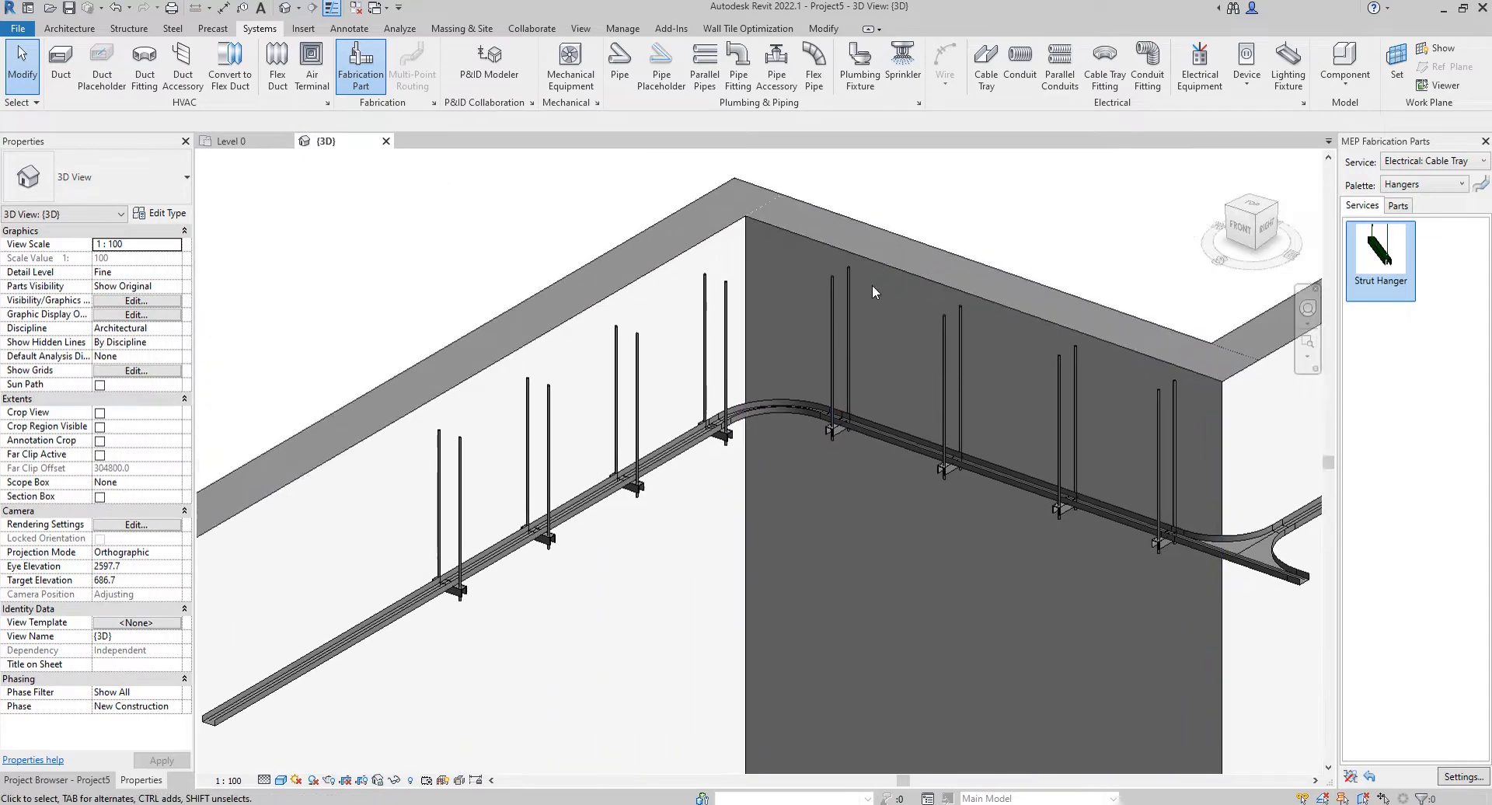
{"action": "middle_click_drag", "start_coordinate": [872, 284], "coordinate": [838, 275], "text": "shift"}
{"action": "middle_click_drag", "start_coordinate": [868, 324], "coordinate": [745, 324]}
{"action": "scroll", "coordinate": [600, 395], "scroll_direction": "up", "scroll_amount": 1}
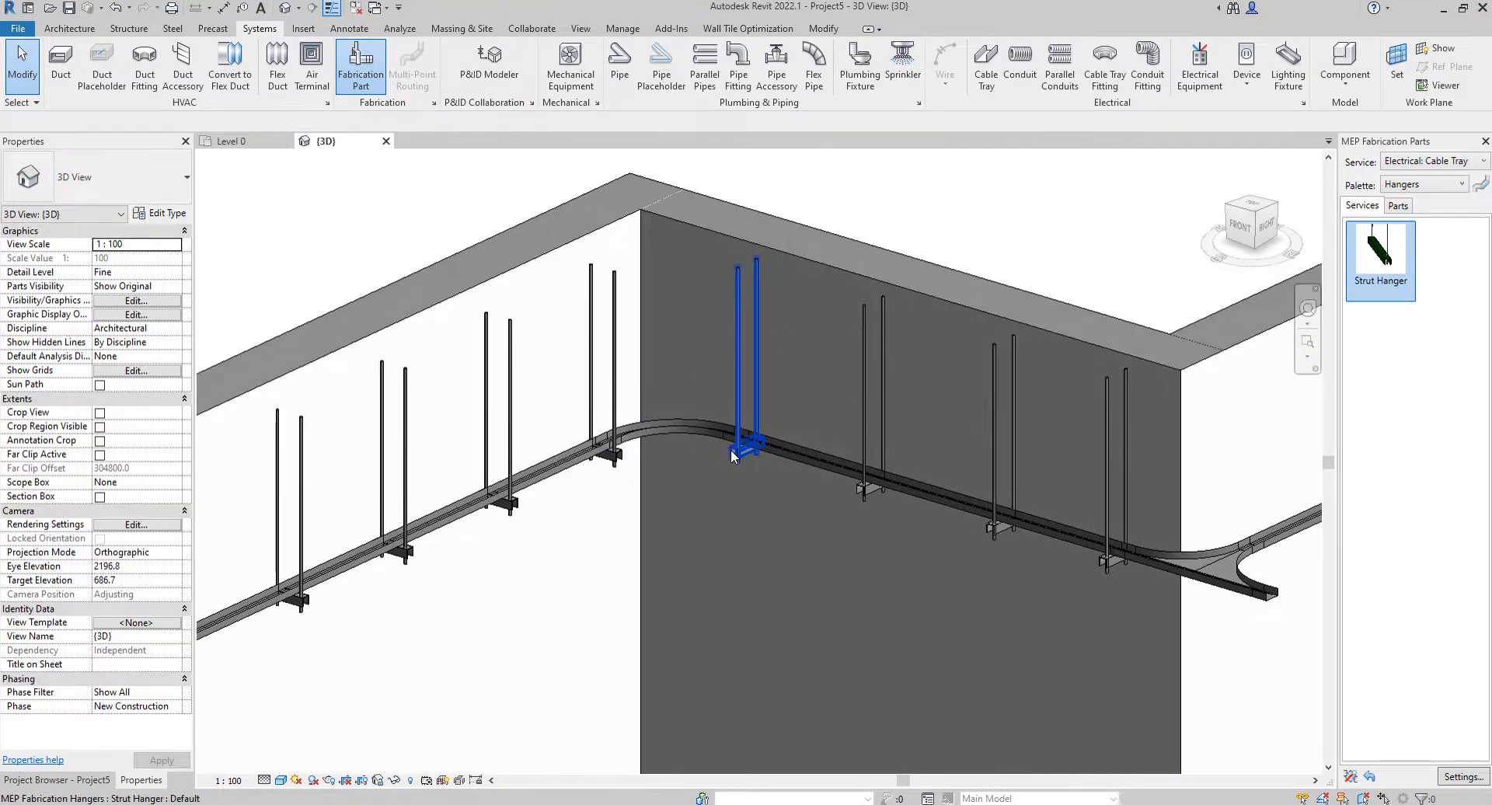
{"action": "middle_click_drag", "start_coordinate": [1229, 561], "coordinate": [1122, 560]}
{"action": "middle_click_drag", "start_coordinate": [689, 528], "coordinate": [917, 526]}
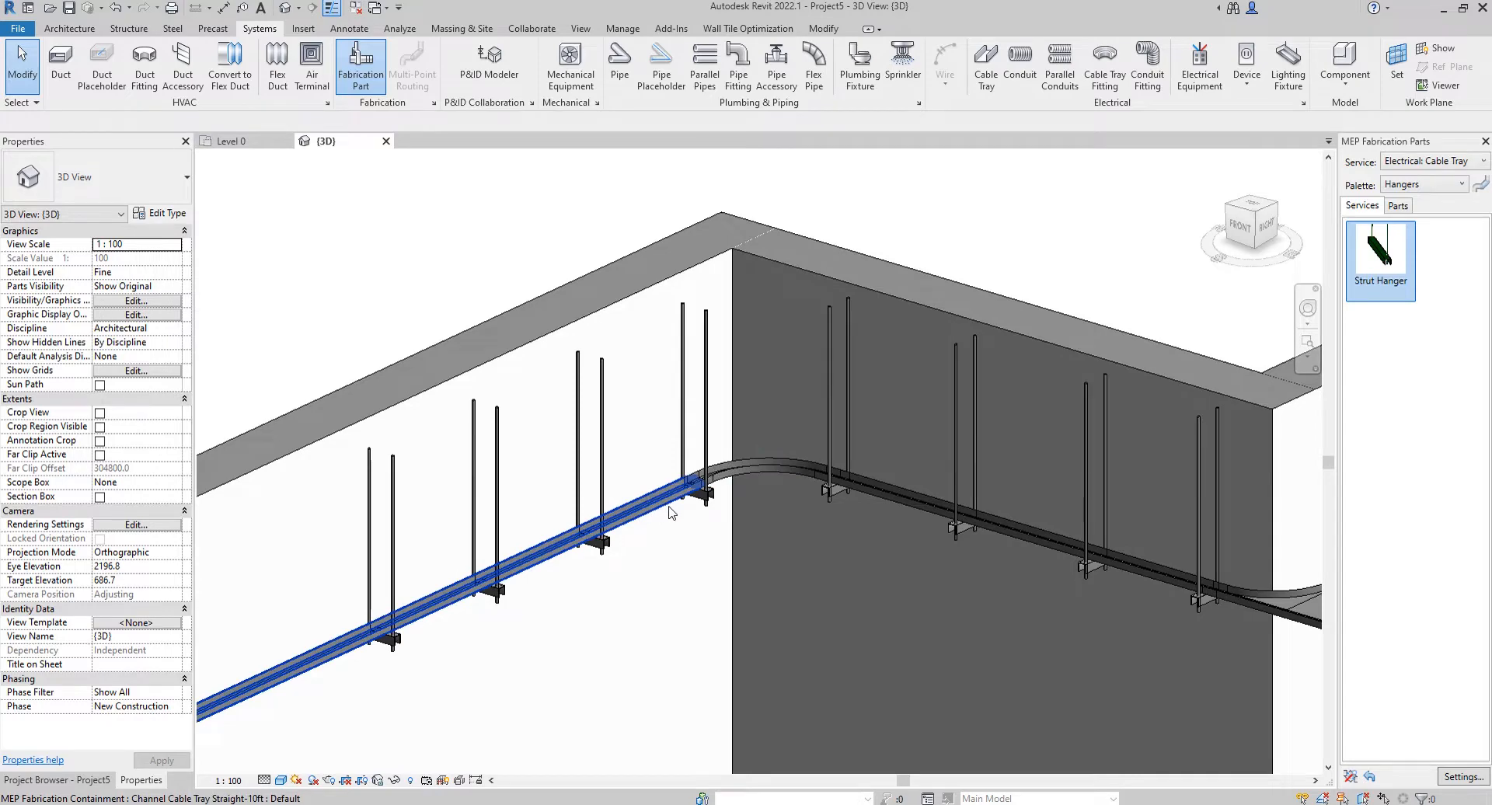
Step: Set the middle elevation of the 4000 mm straight tray to 2500 mm, moving the connected run and its hangers along
{"action": "middle_click_drag", "start_coordinate": [669, 508], "coordinate": [619, 495]}
{"action": "left_click", "coordinate": [626, 491]}
{"action": "middle_click_drag", "start_coordinate": [714, 502], "coordinate": [659, 492]}
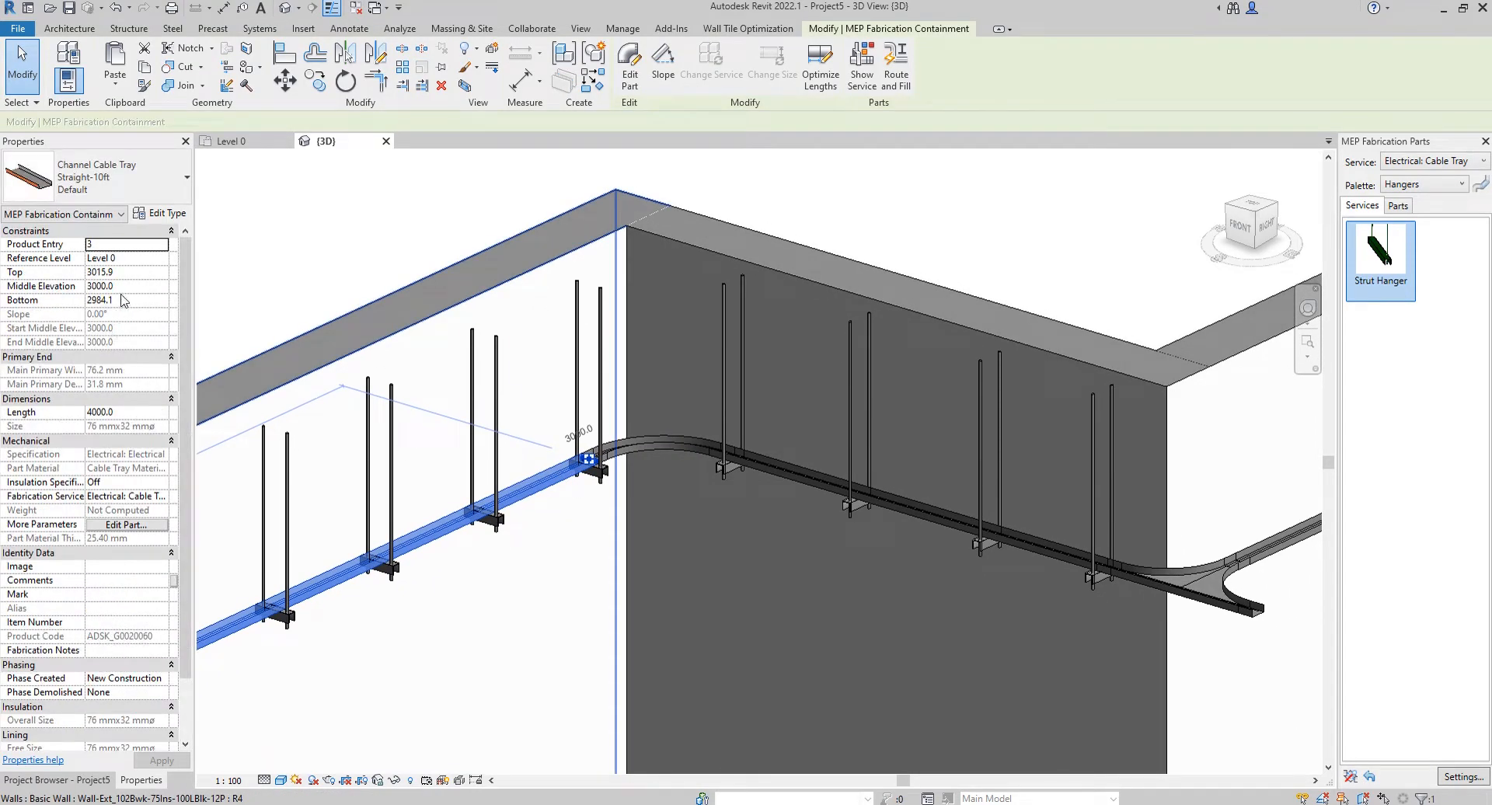
{"action": "left_click", "coordinate": [127, 287]}
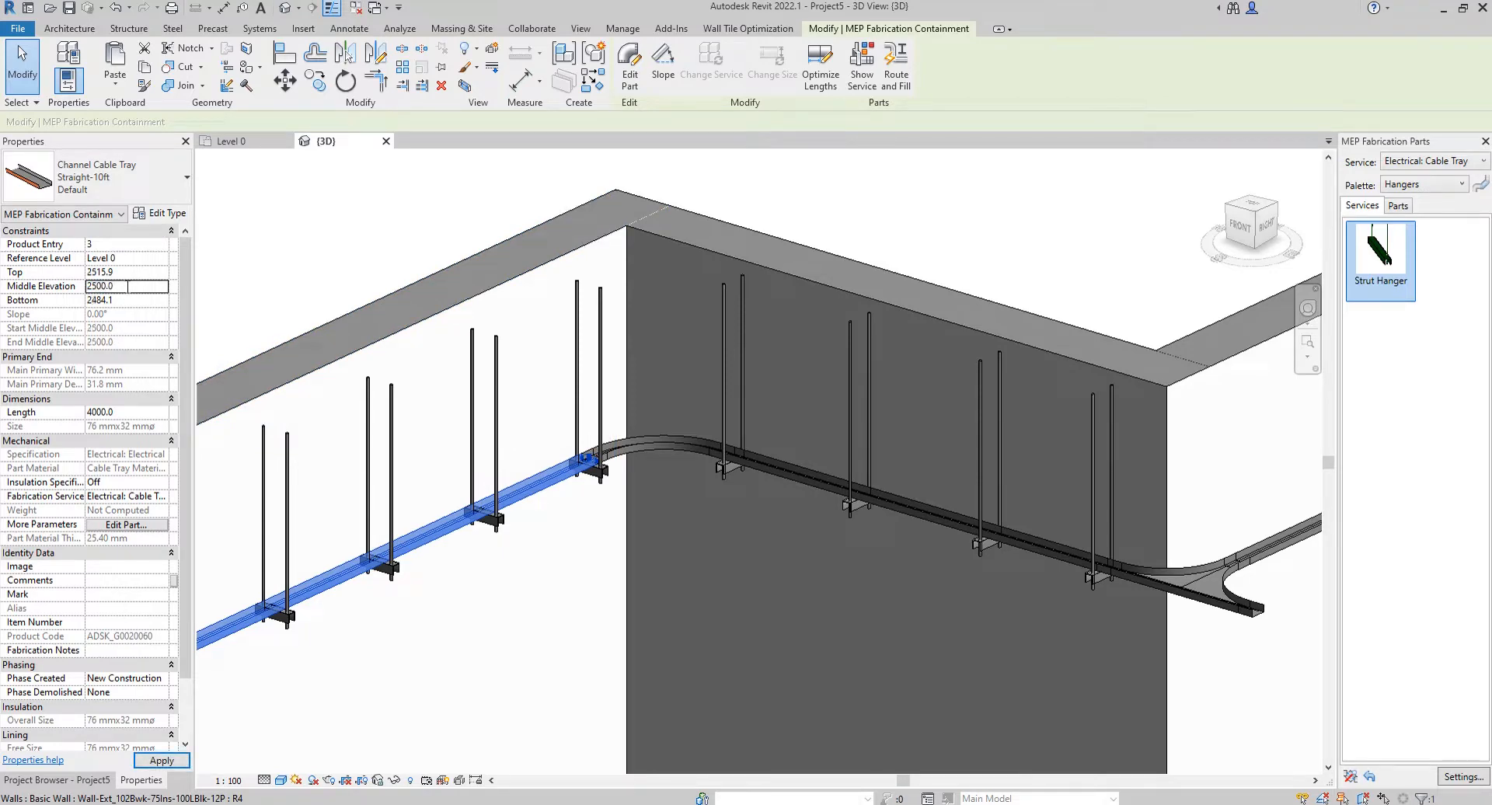
{"action": "middle_click_drag", "start_coordinate": [874, 472], "coordinate": [757, 434]}
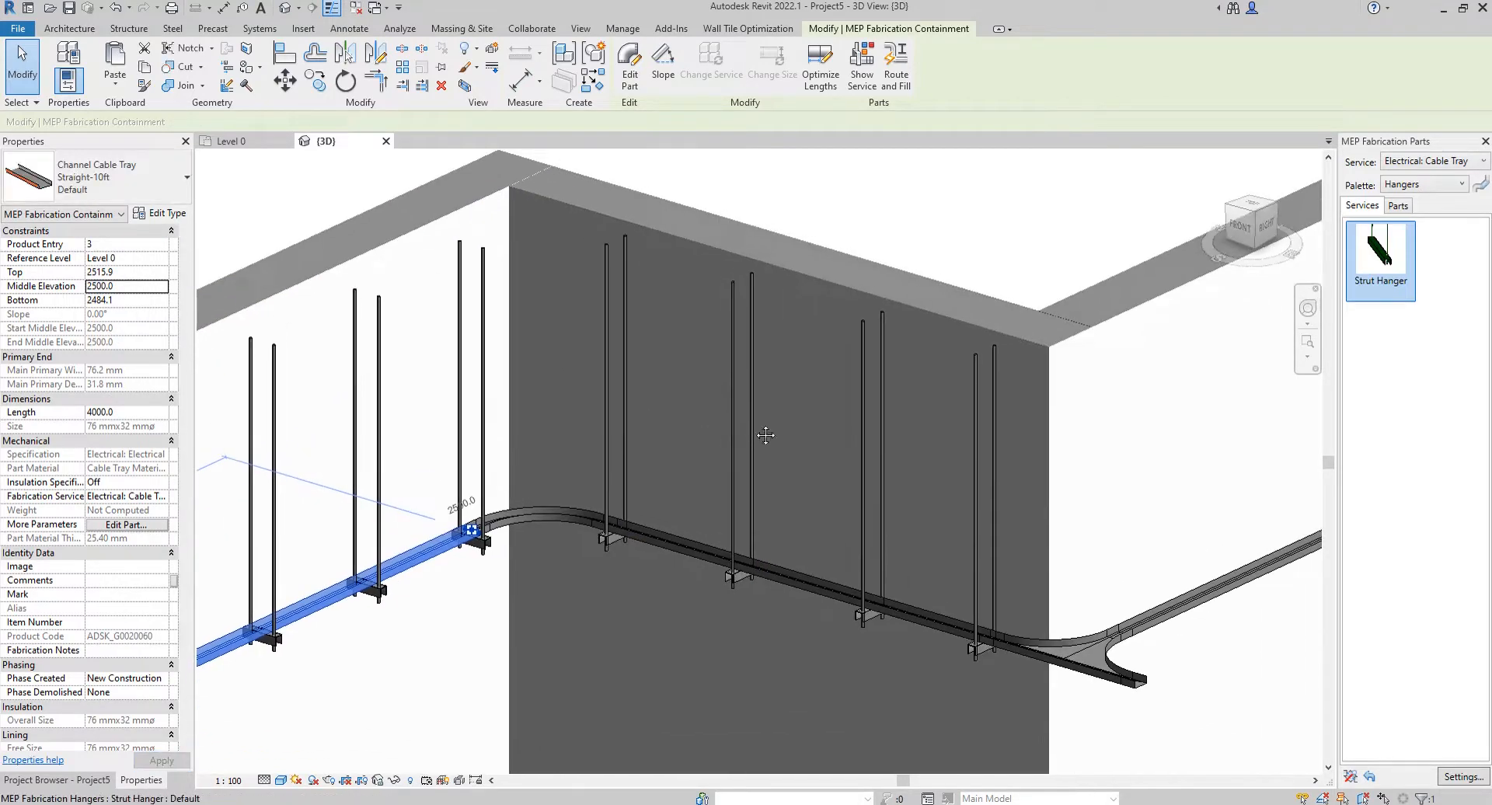
Step: Attach the rods of the second strut hanger from the bend on the dark wall to structure, and check the hidden floor above
{"action": "left_click", "coordinate": [738, 294]}
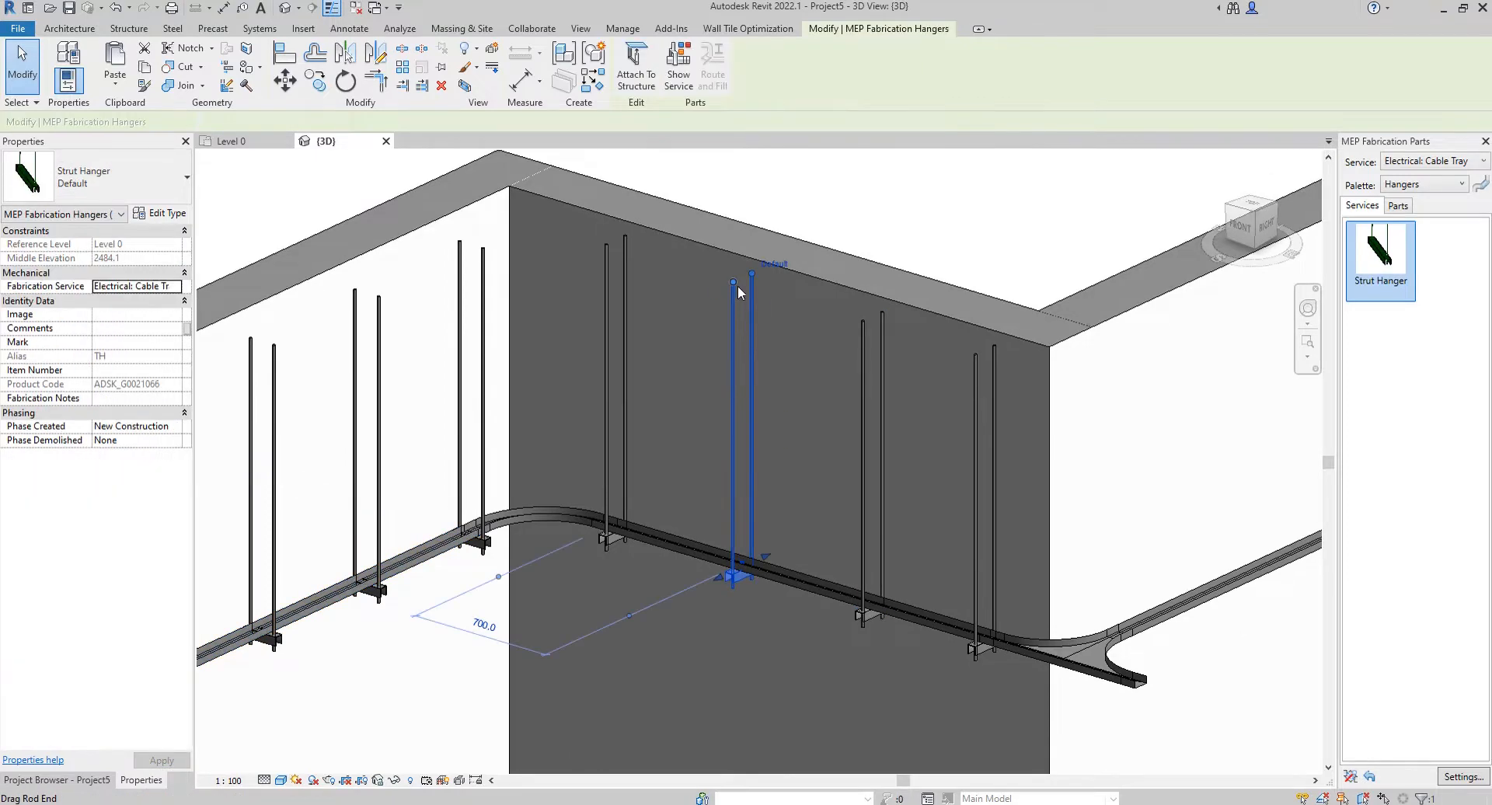
{"action": "left_click", "coordinate": [646, 87]}
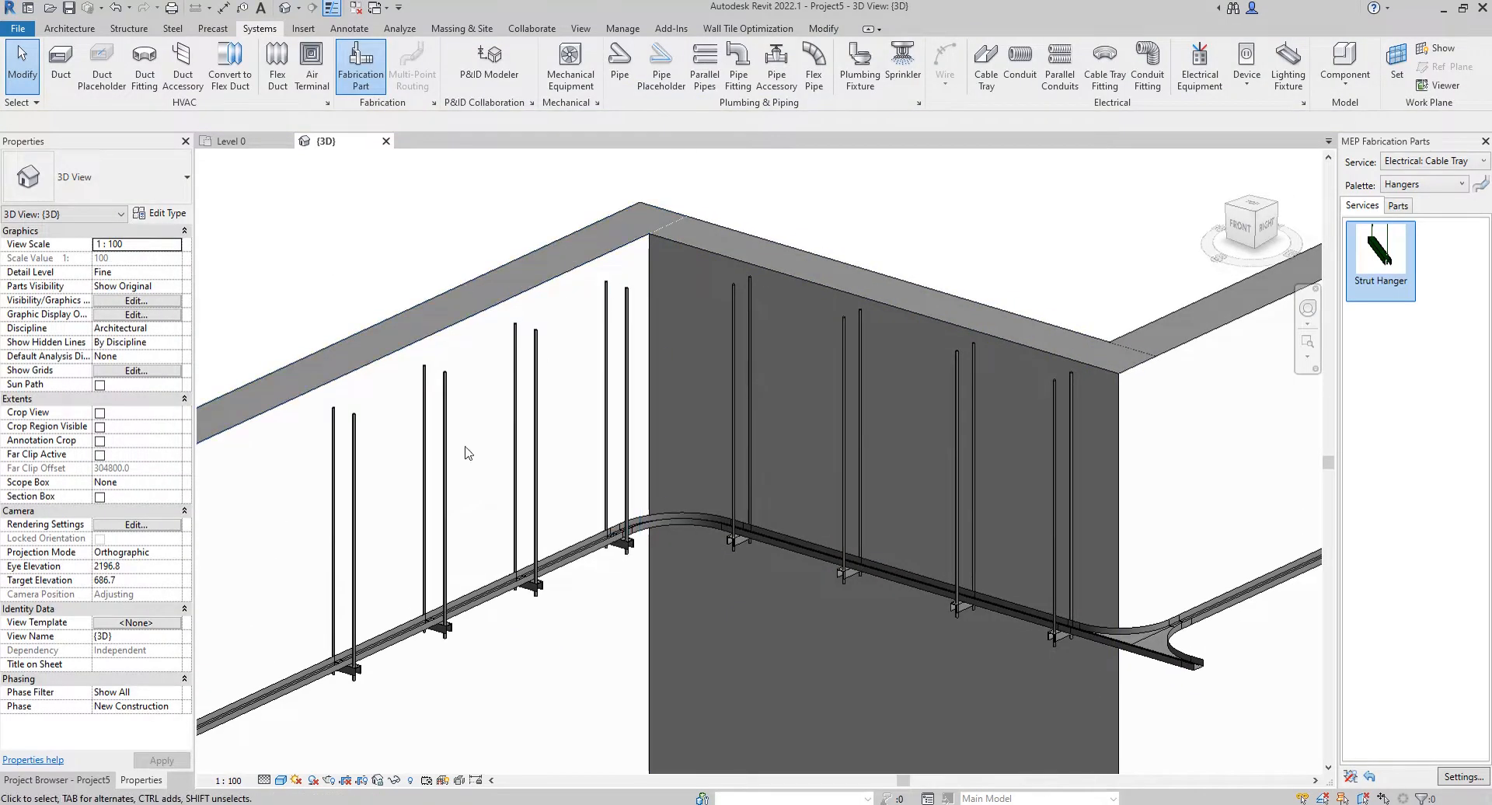
{"action": "left_click", "coordinate": [410, 781]}
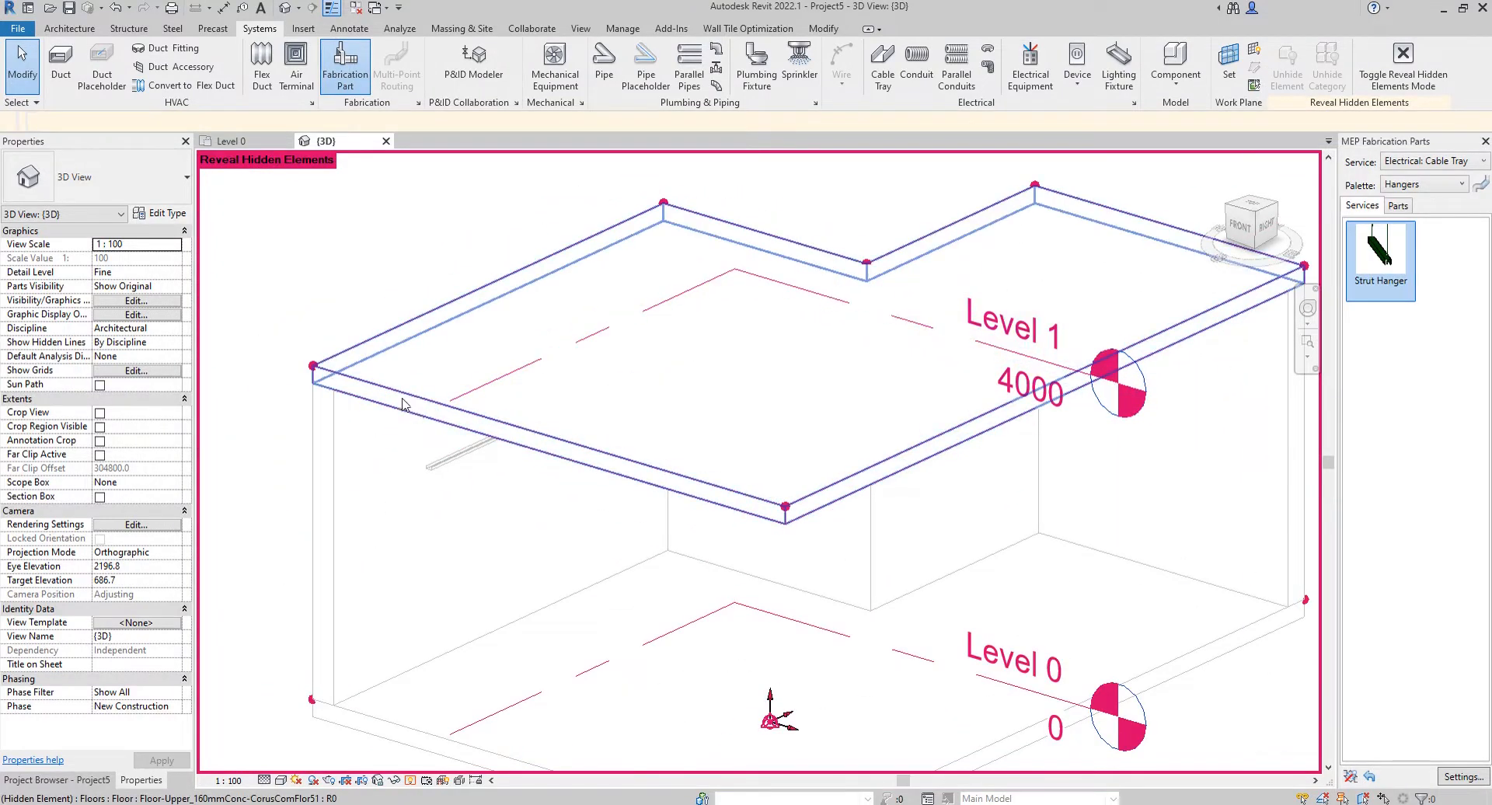
{"action": "left_click", "coordinate": [412, 780]}
{"action": "scroll", "coordinate": [689, 306], "scroll_direction": "up", "scroll_amount": 5}
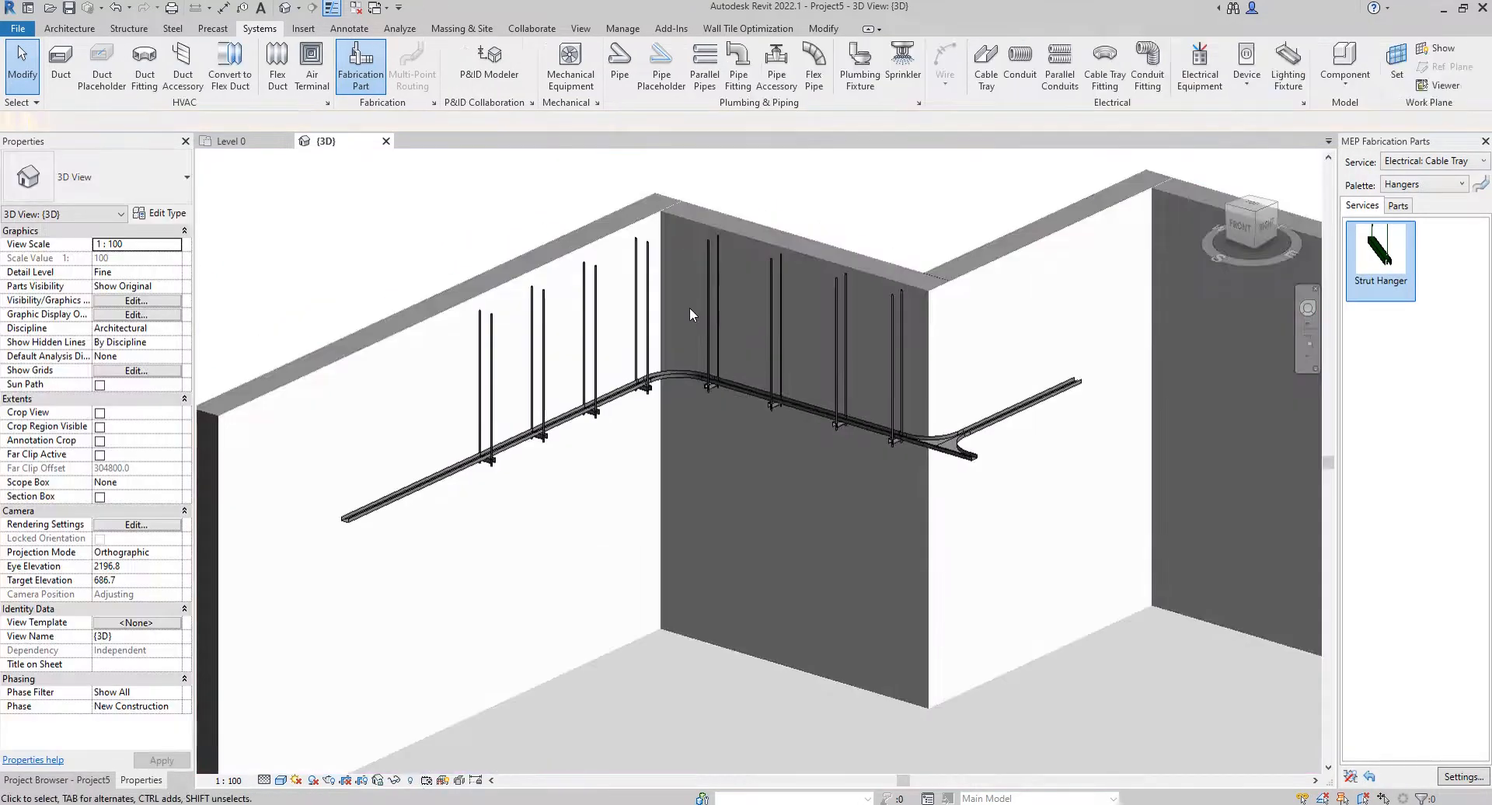
Step: Set the middle elevation of the straight tray between the bend and the tee to 3000 mm
{"action": "left_click", "coordinate": [281, 780]}
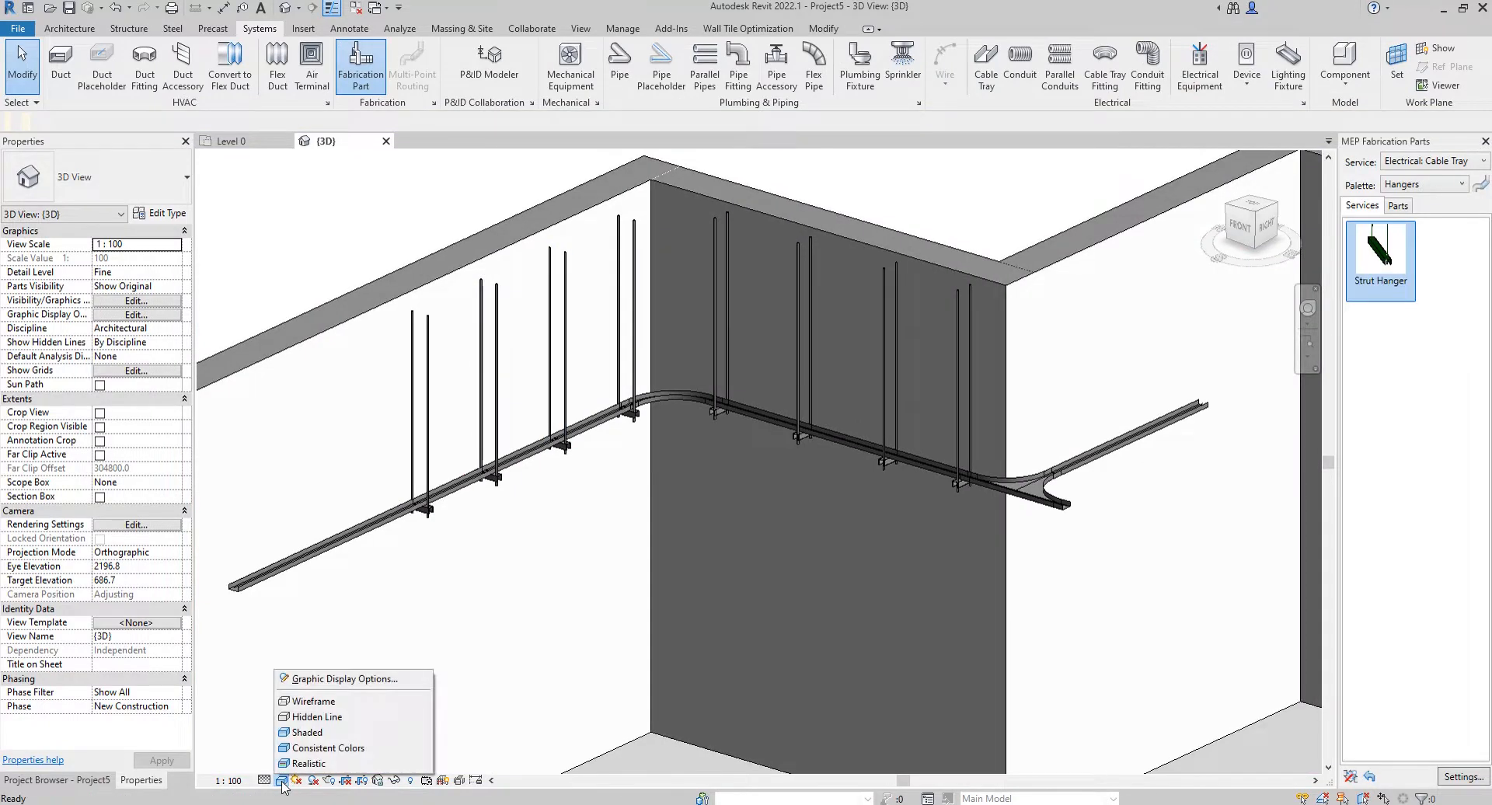
{"action": "left_click", "coordinate": [764, 477]}
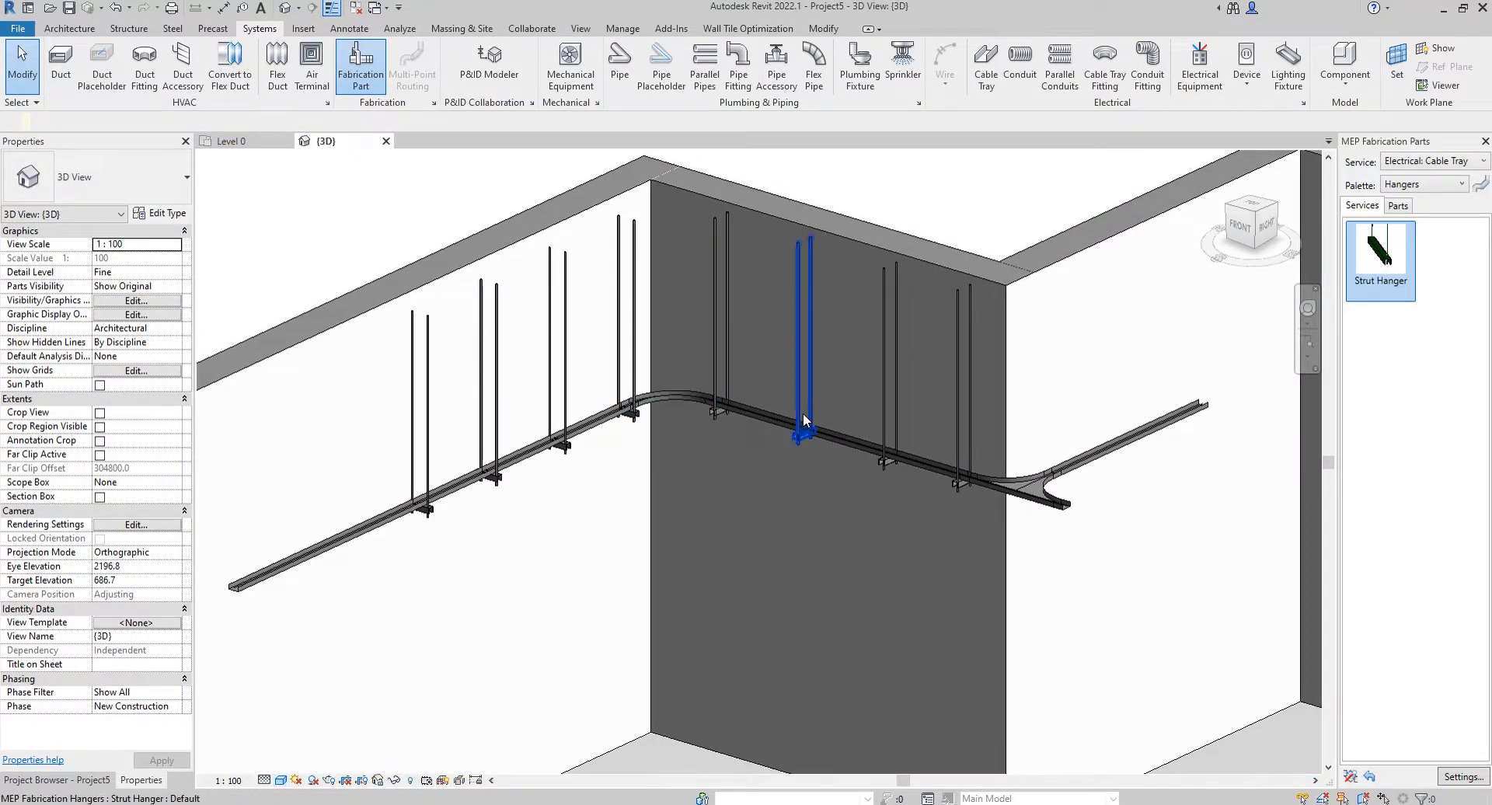
{"action": "left_click", "coordinate": [771, 418]}
{"action": "left_click", "coordinate": [125, 300]}
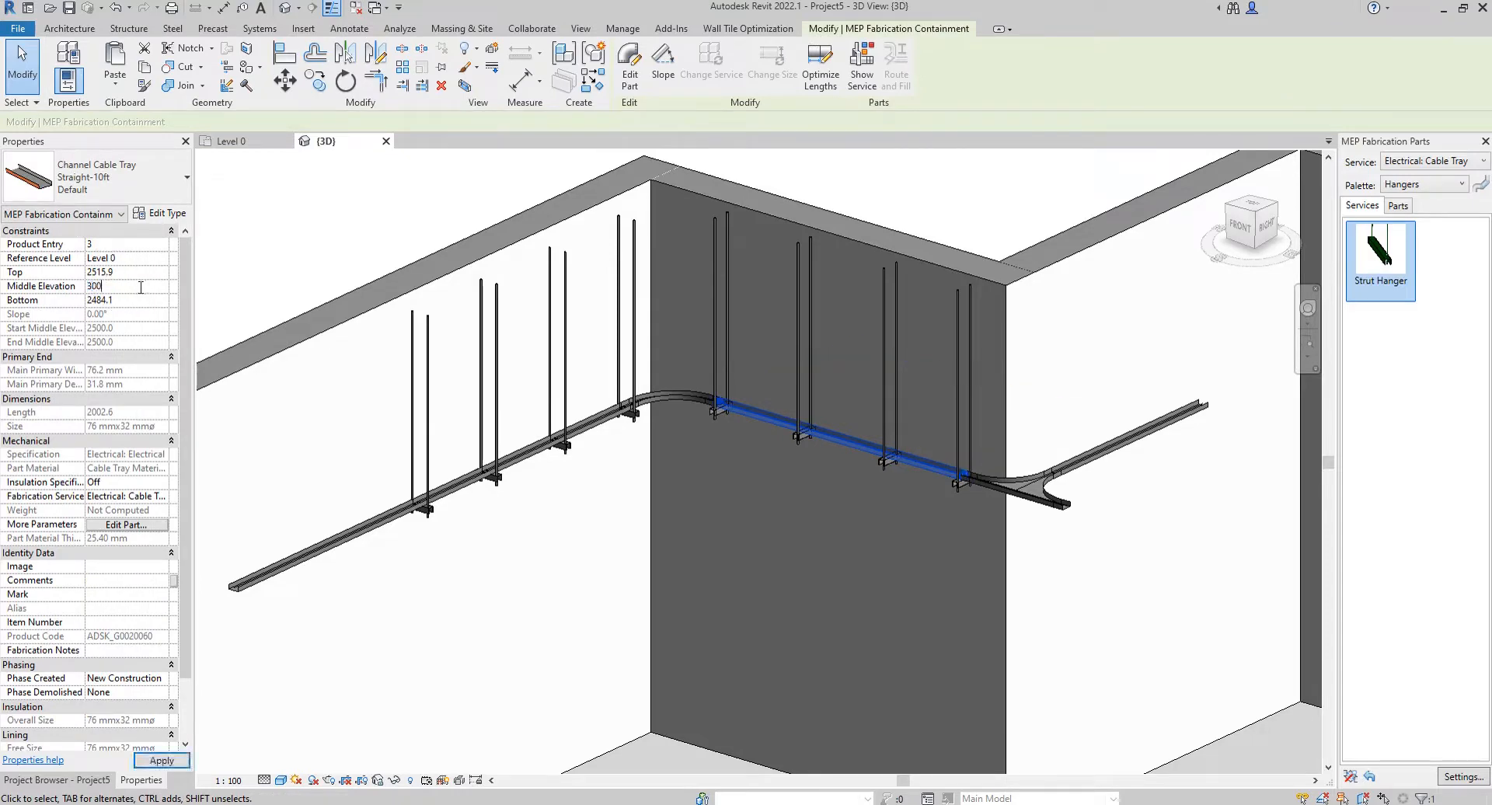
{"action": "left_click", "coordinate": [1381, 256]}
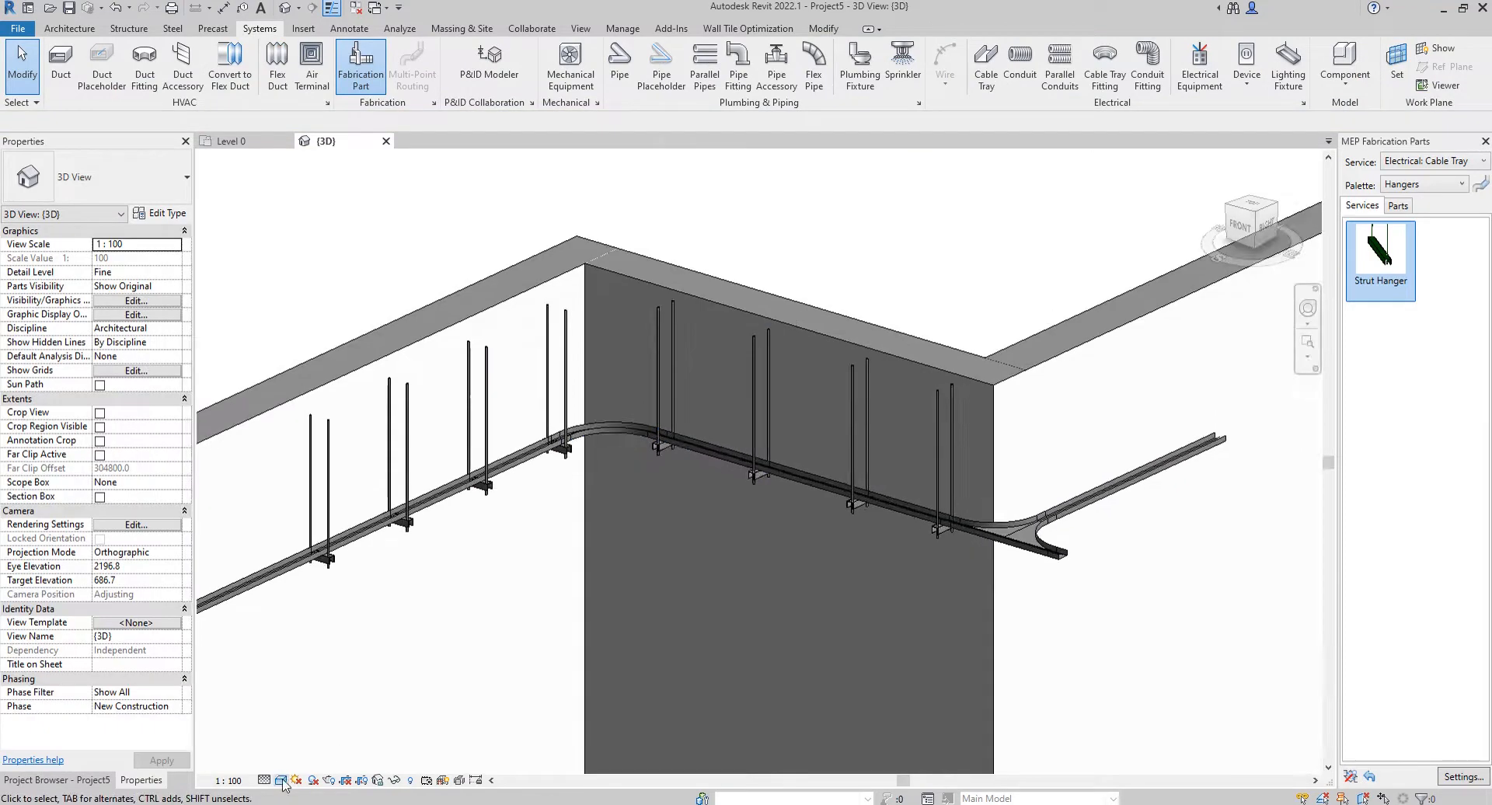
Step: Display the 3D view in the Realistic visual style and inspect the raised tray run from slightly higher up
{"action": "left_click", "coordinate": [281, 780]}
{"action": "left_click", "coordinate": [326, 765]}
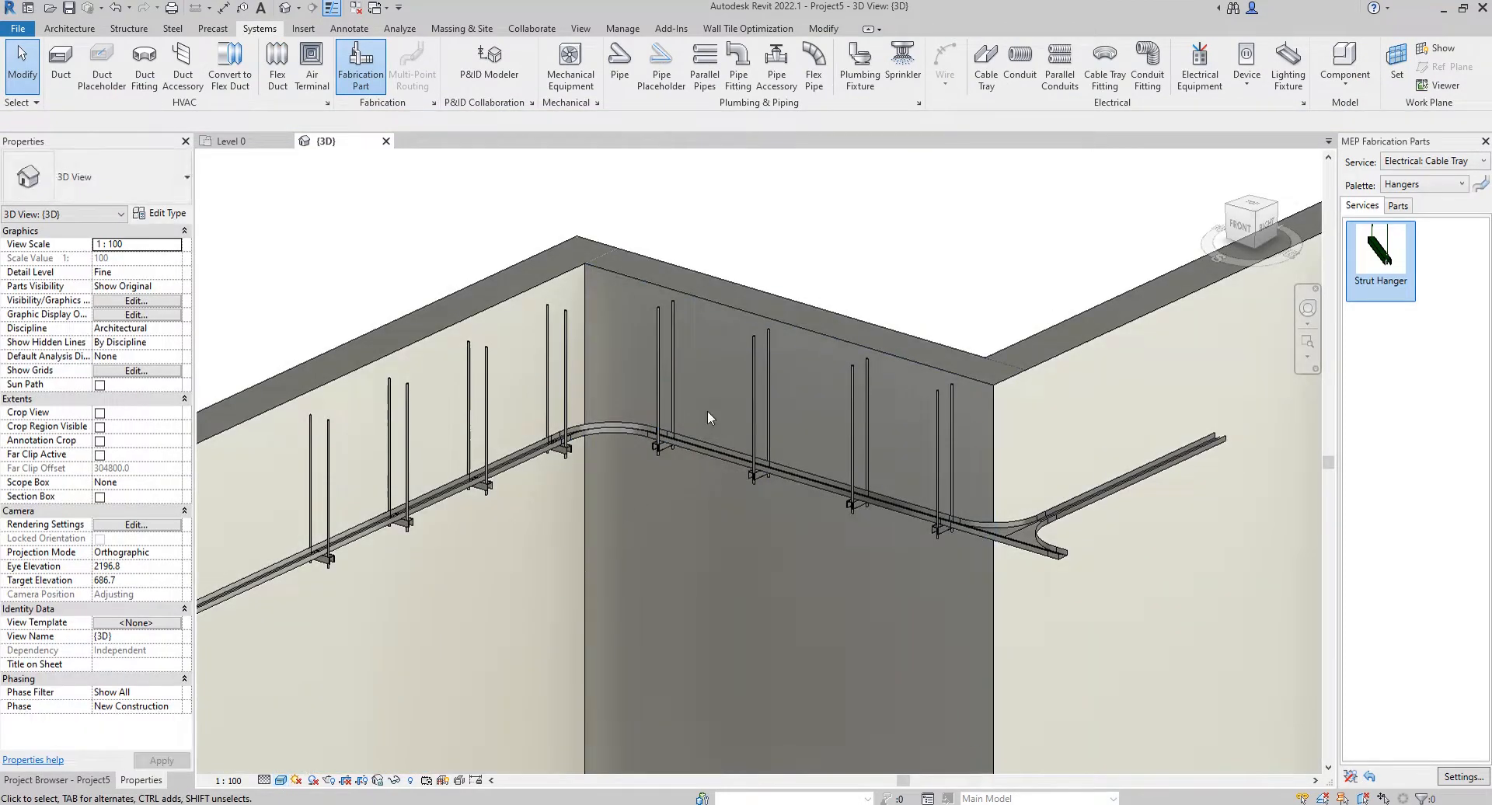
{"action": "mouse_move", "coordinate": [707, 411]}
{"action": "middle_mouse_down", "text": "shift"}
{"action": "mouse_move", "coordinate": [725, 406]}
{"action": "mouse_move", "coordinate": [758, 459]}
{"action": "mouse_move", "coordinate": [706, 431]}
{"action": "middle_mouse_up", "text": "shift"}
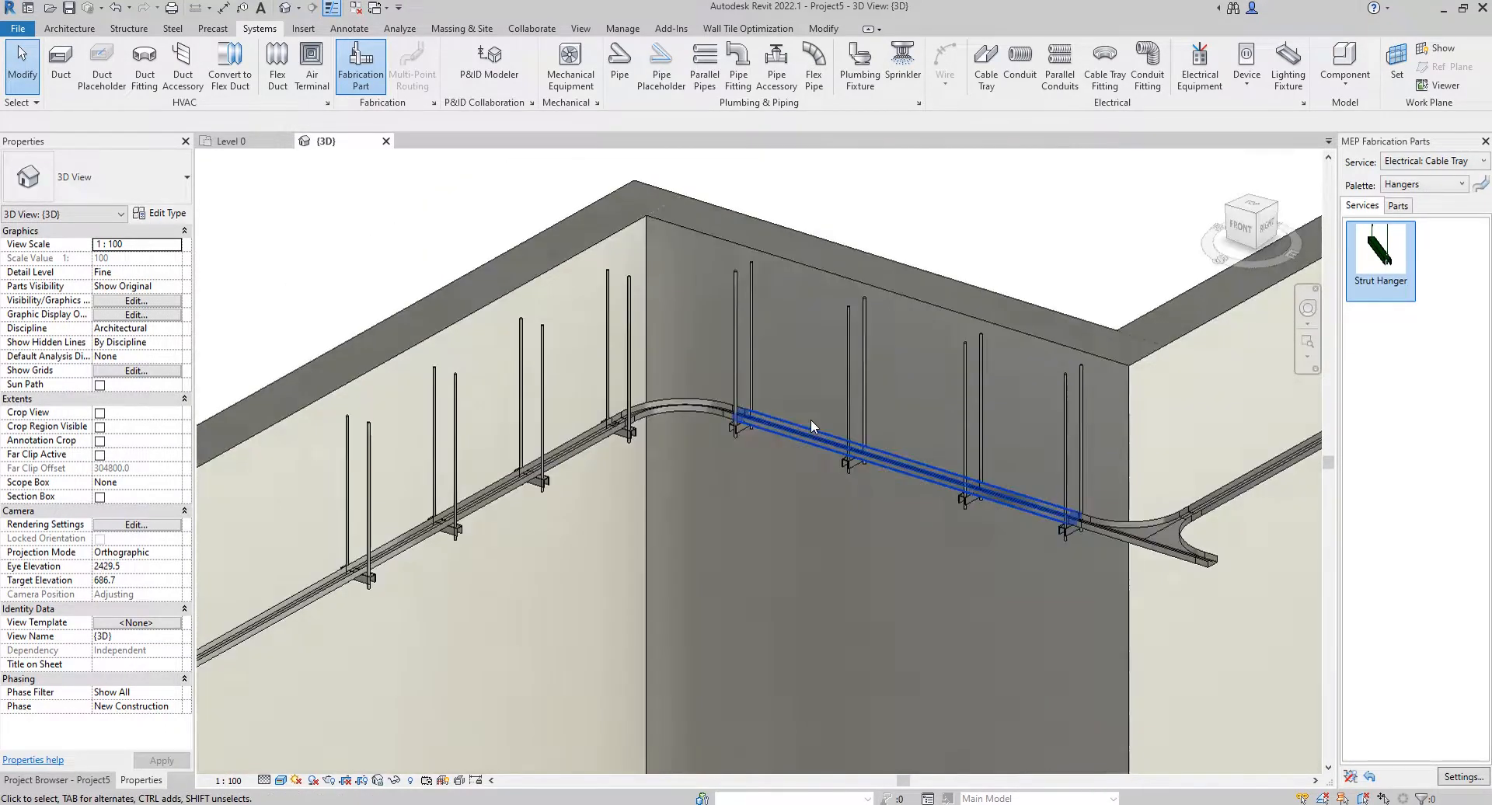
Step: Show the Channel palette of the cable tray service and review its straight, bend, cross and tee parts
{"action": "left_click", "coordinate": [1428, 184]}
{"action": "left_click", "coordinate": [1410, 199]}
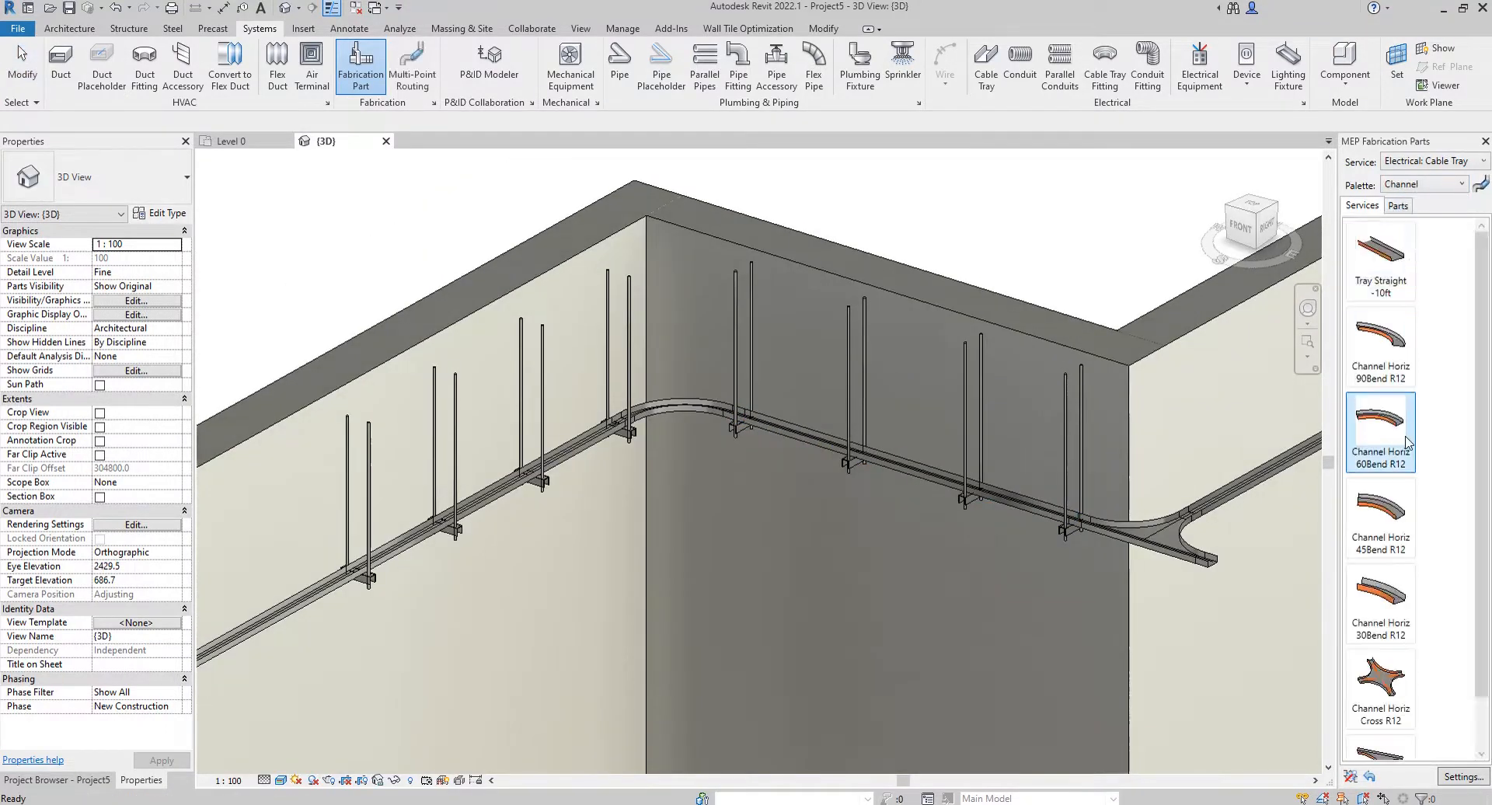
{"action": "scroll", "coordinate": [1378, 606], "scroll_direction": "down", "scroll_amount": 1}
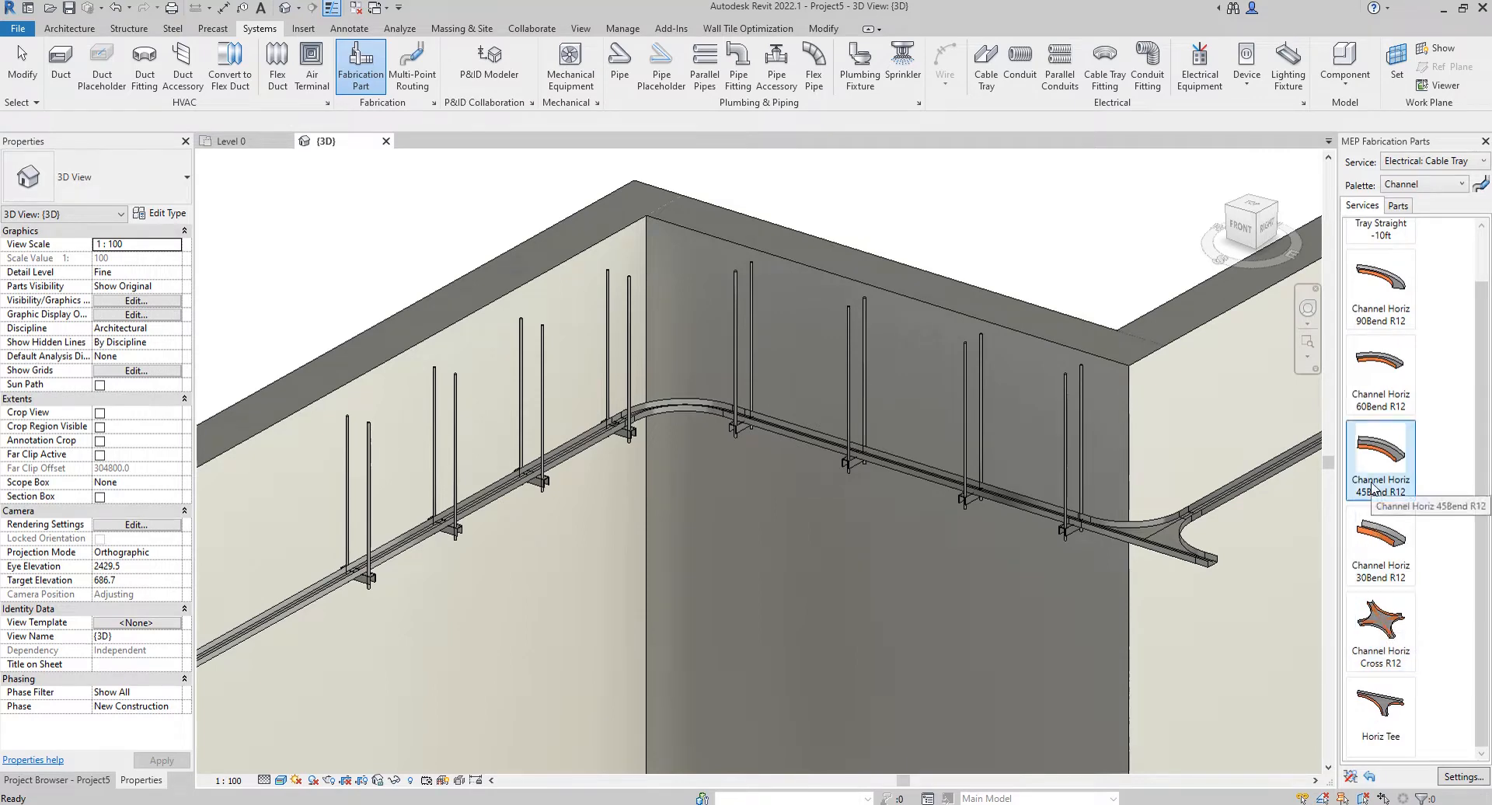
{"action": "key", "text": "Escape"}
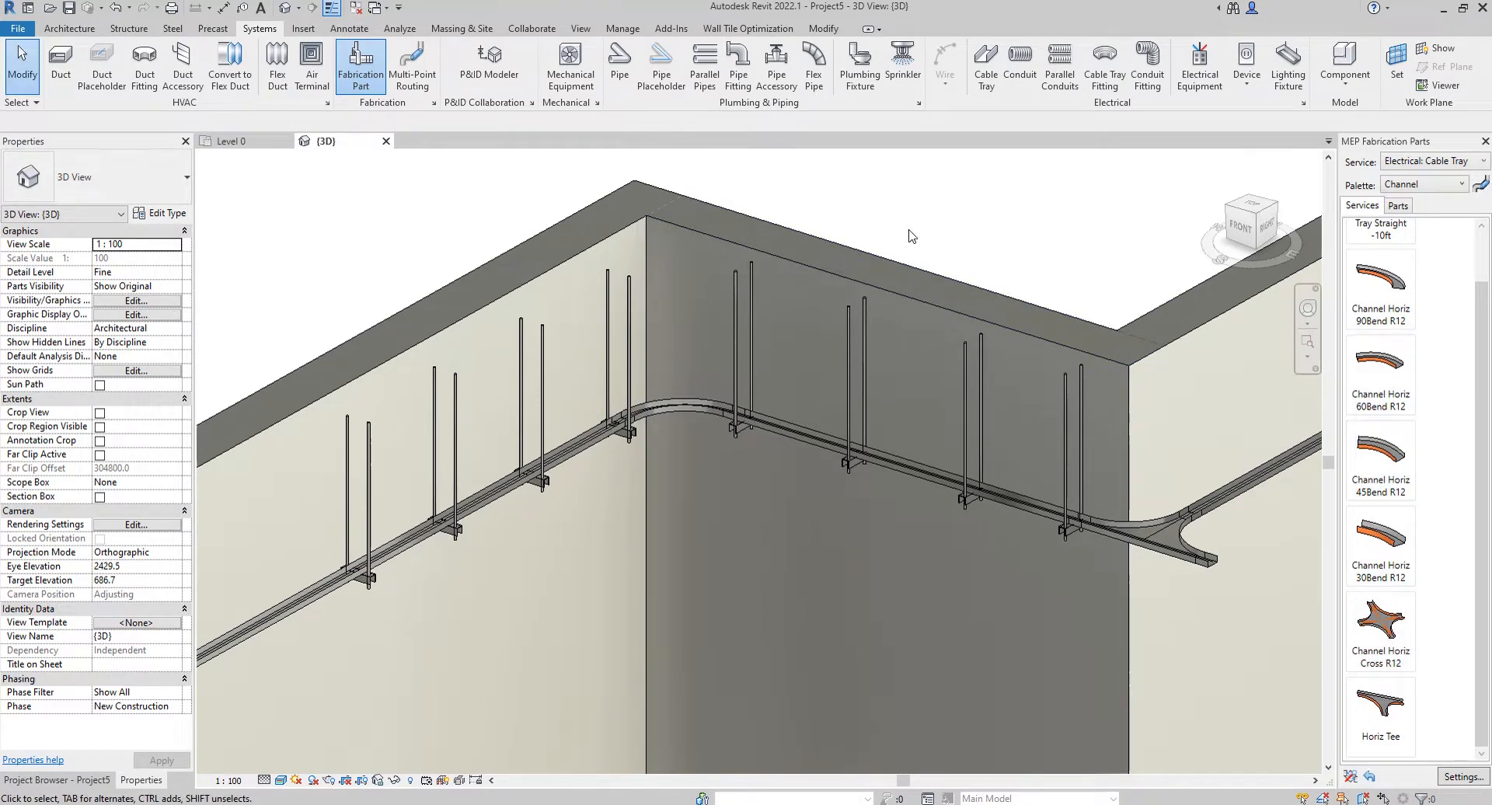
{"action": "middle_click_drag", "start_coordinate": [952, 333], "coordinate": [965, 364]}
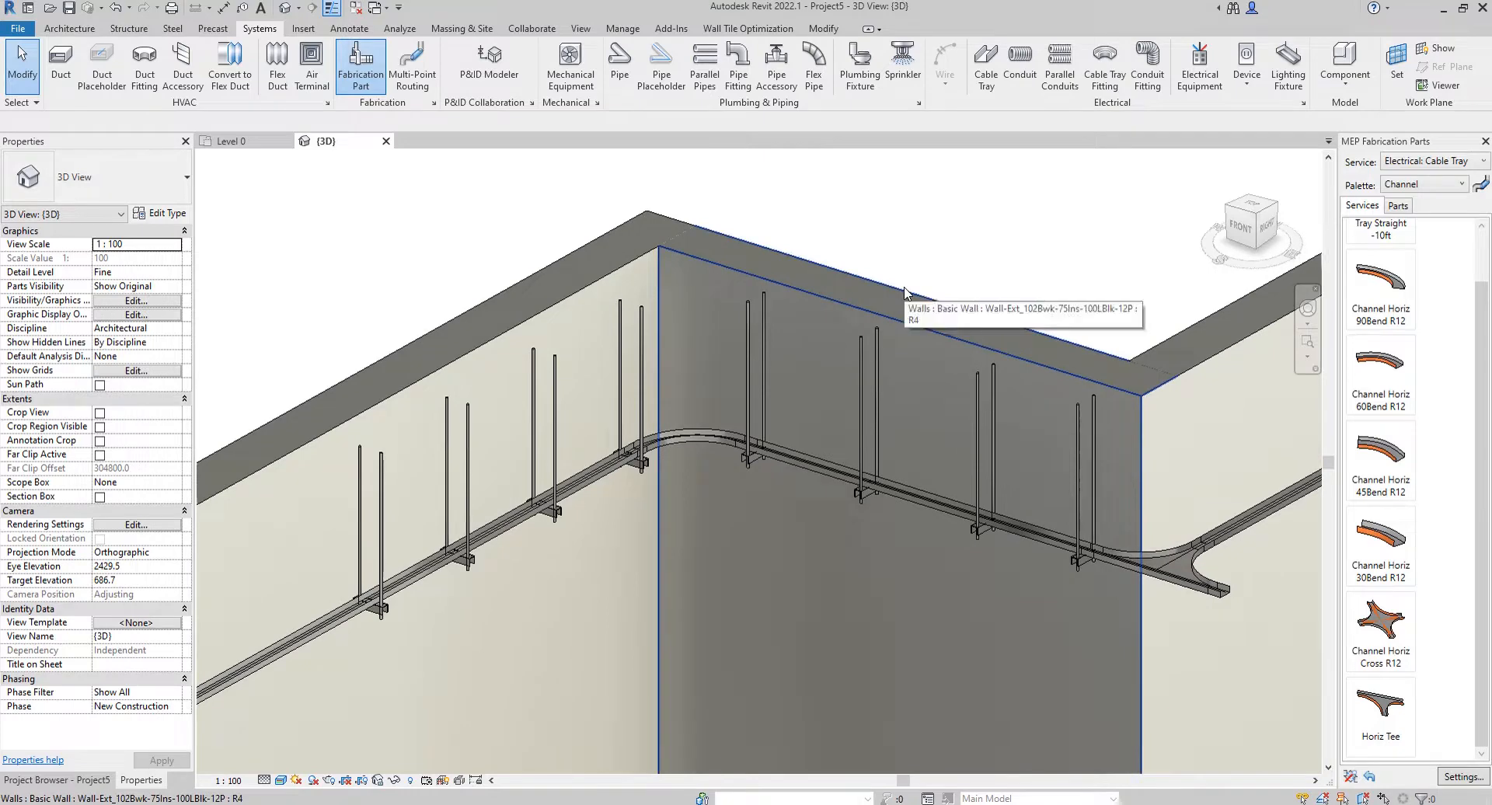